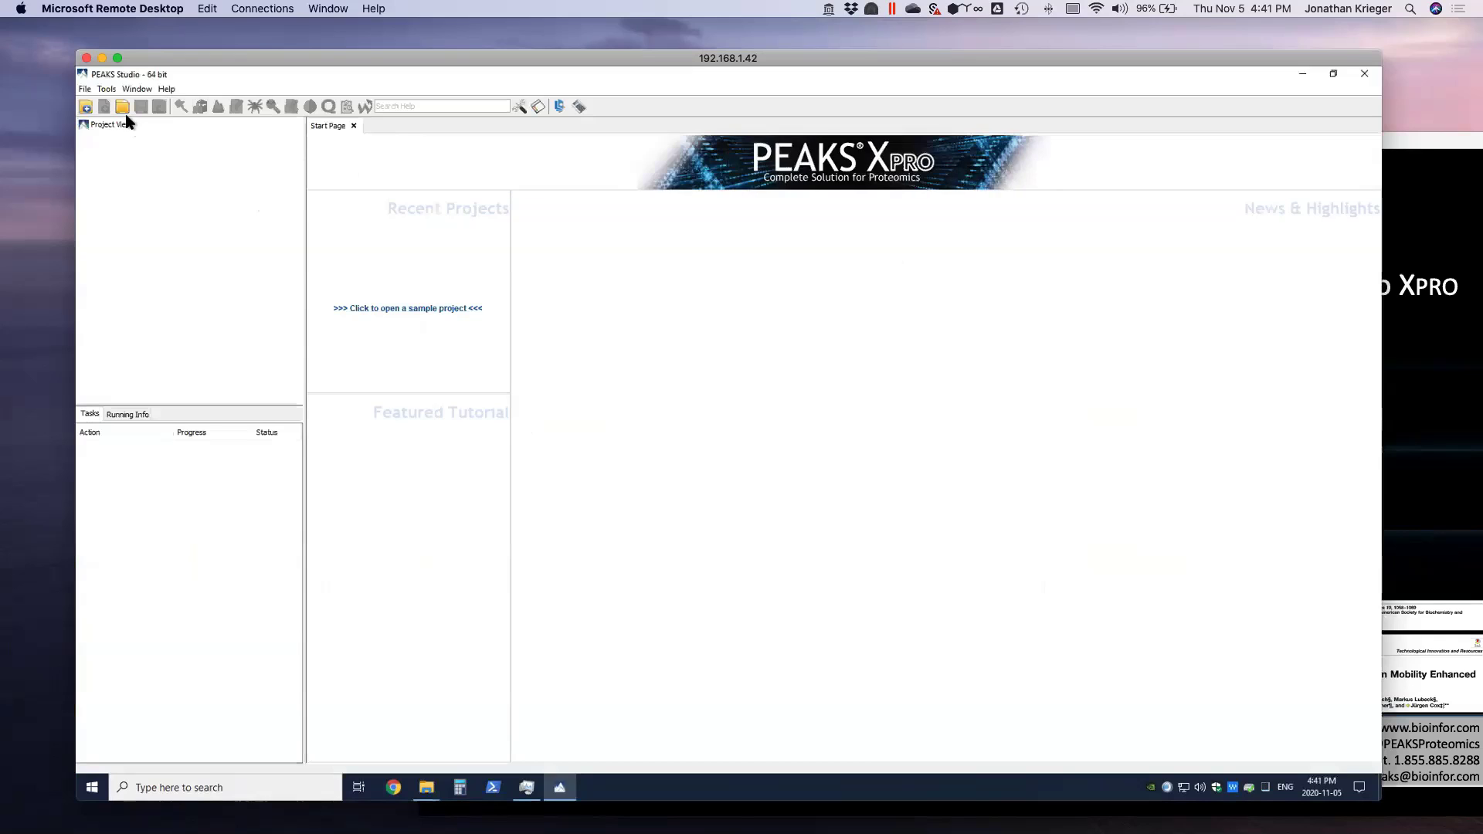
Start opening a project and browse to the D:\Share\JK\Webinar_Demo folder.
left_click(472, 308)
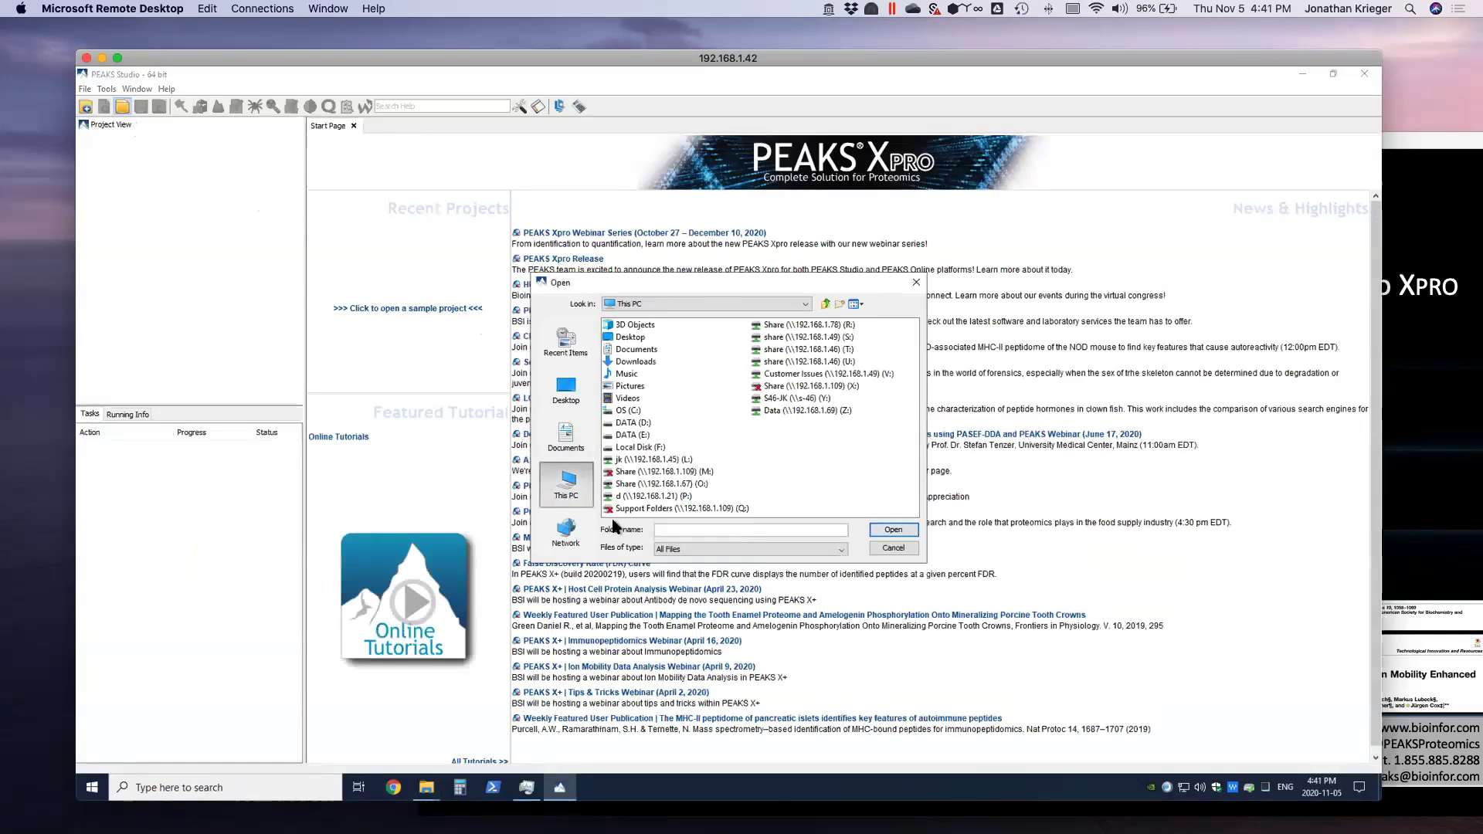
double_click(634, 423)
double_click(625, 337)
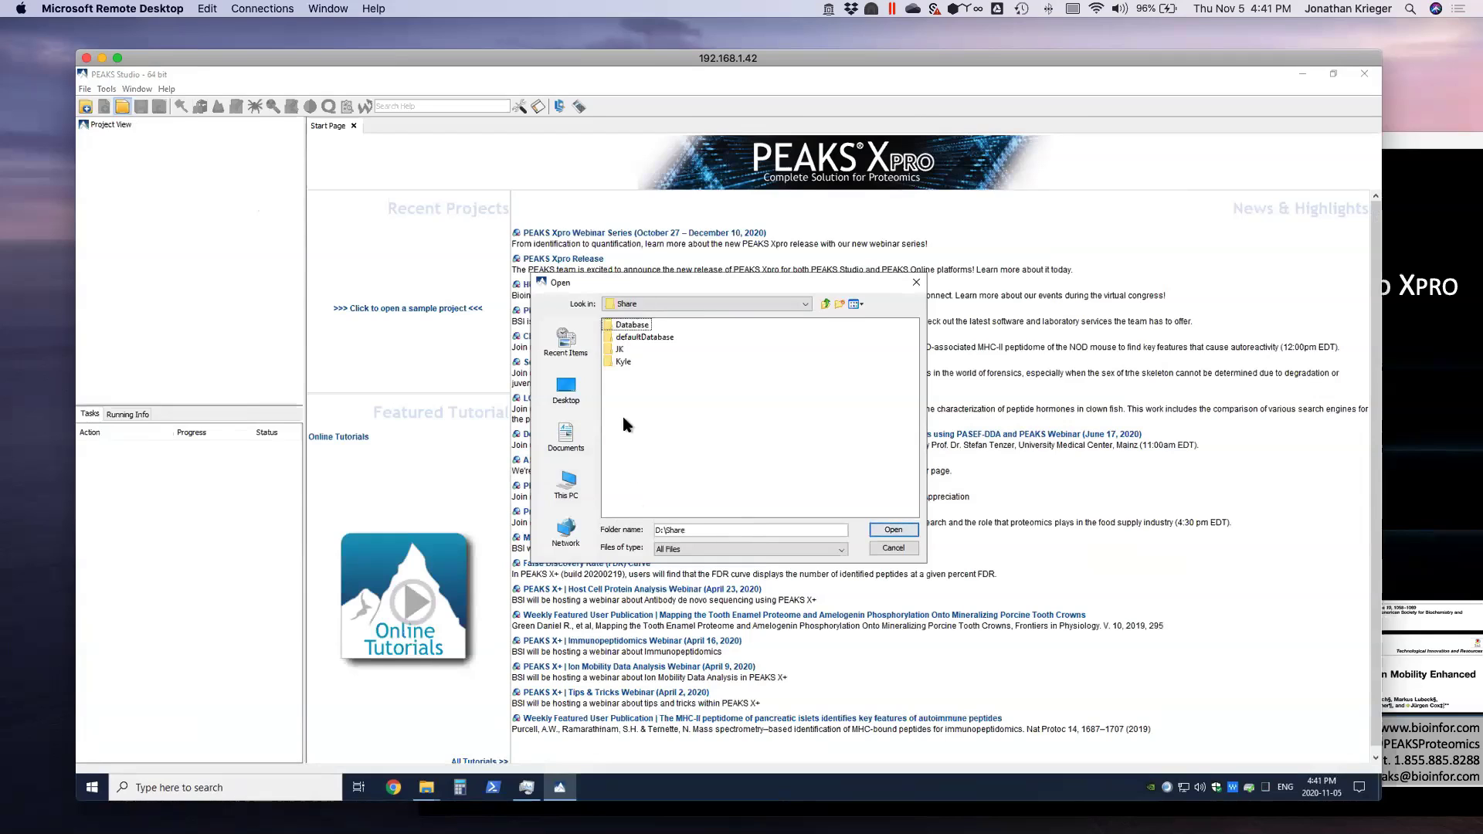
double_click(621, 349)
left_click(863, 510)
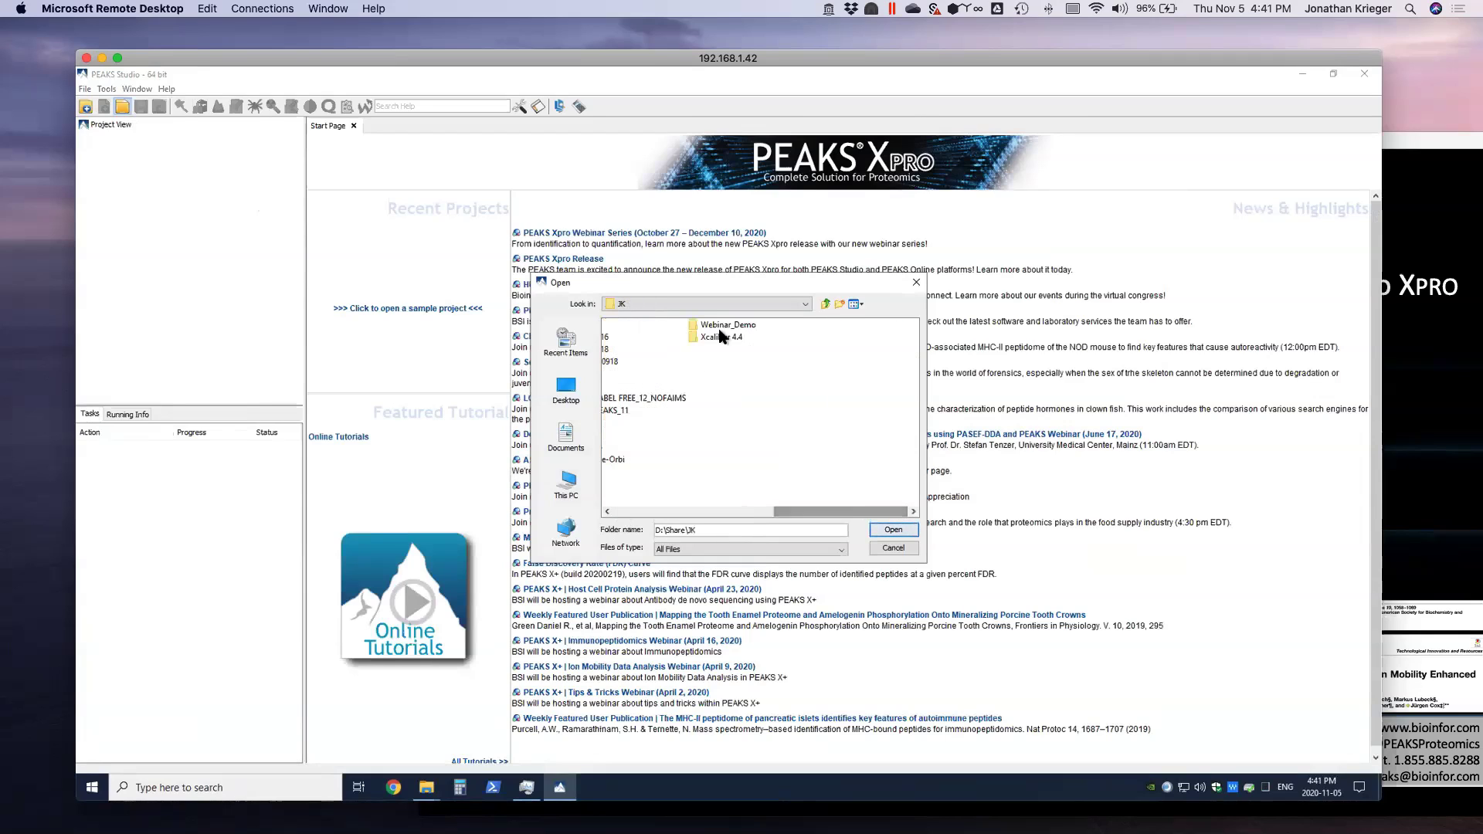
left_click(739, 512)
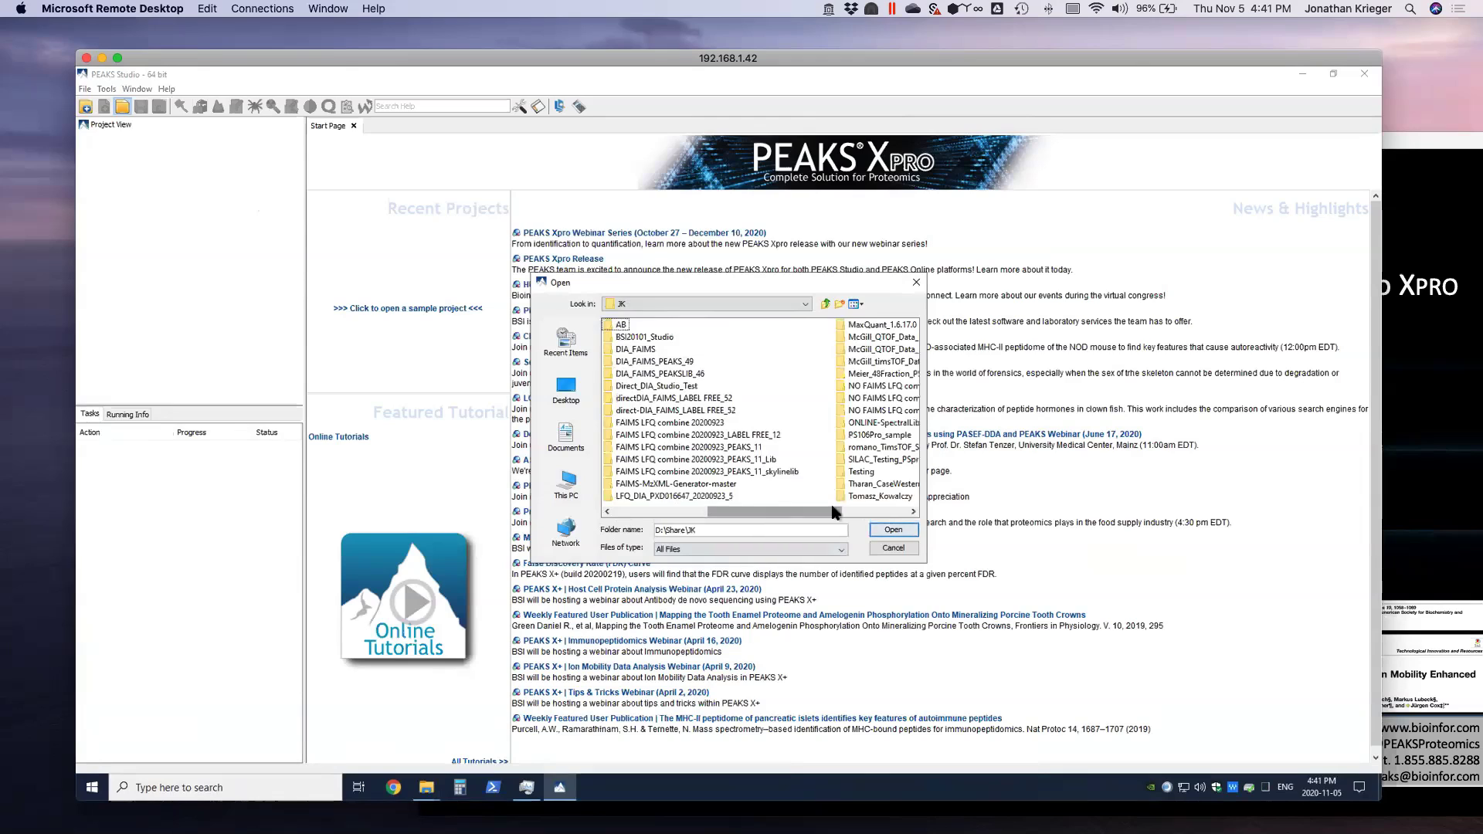
scroll(680, 459, "right", 5)
left_click_drag(839, 511, 828, 511)
left_click(853, 325)
double_click(743, 324)
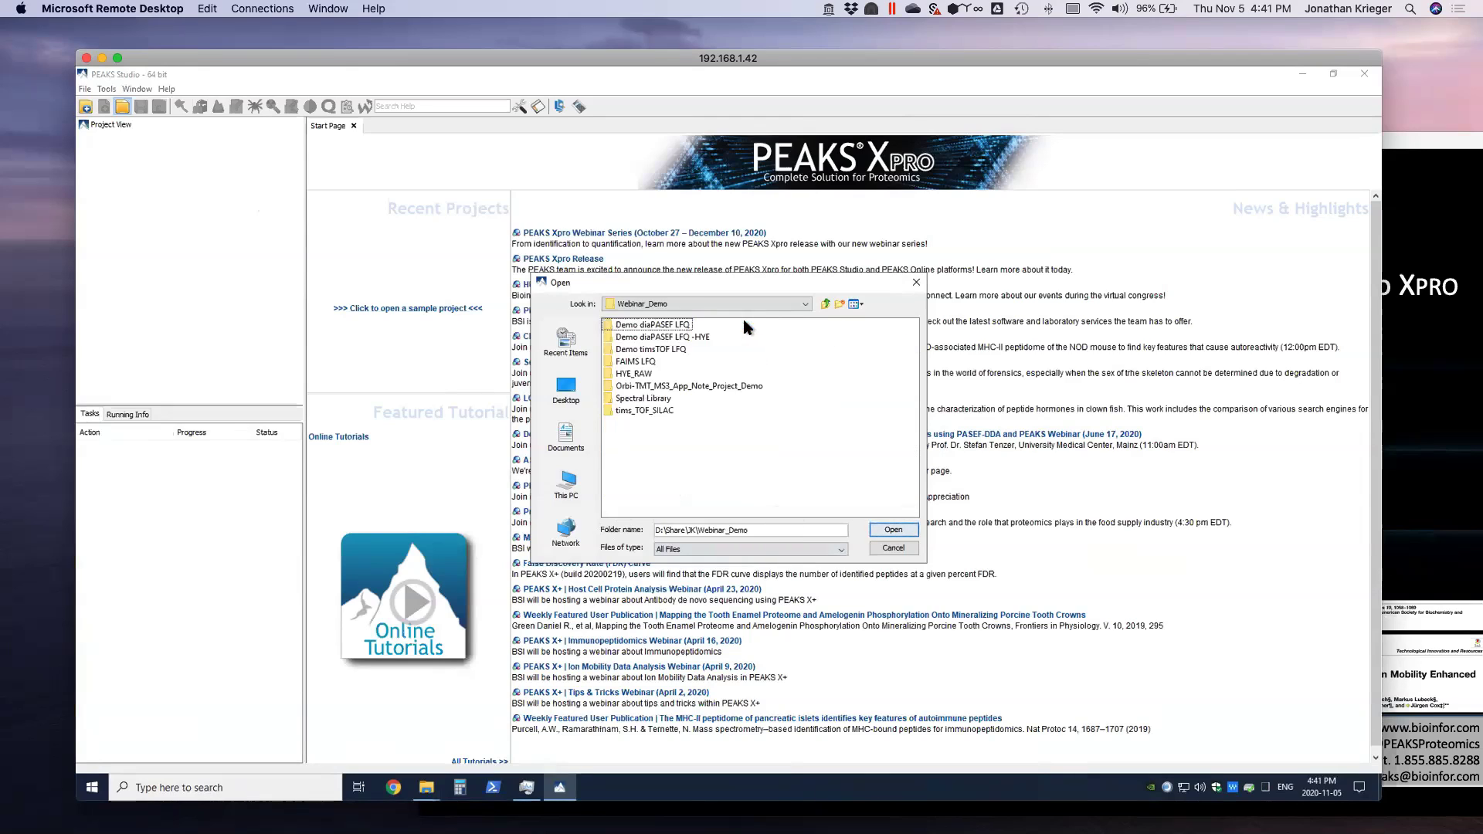
Open the Demo diaPASEF LFQ project and load its LABEL FREE 8 result.
left_click(646, 349)
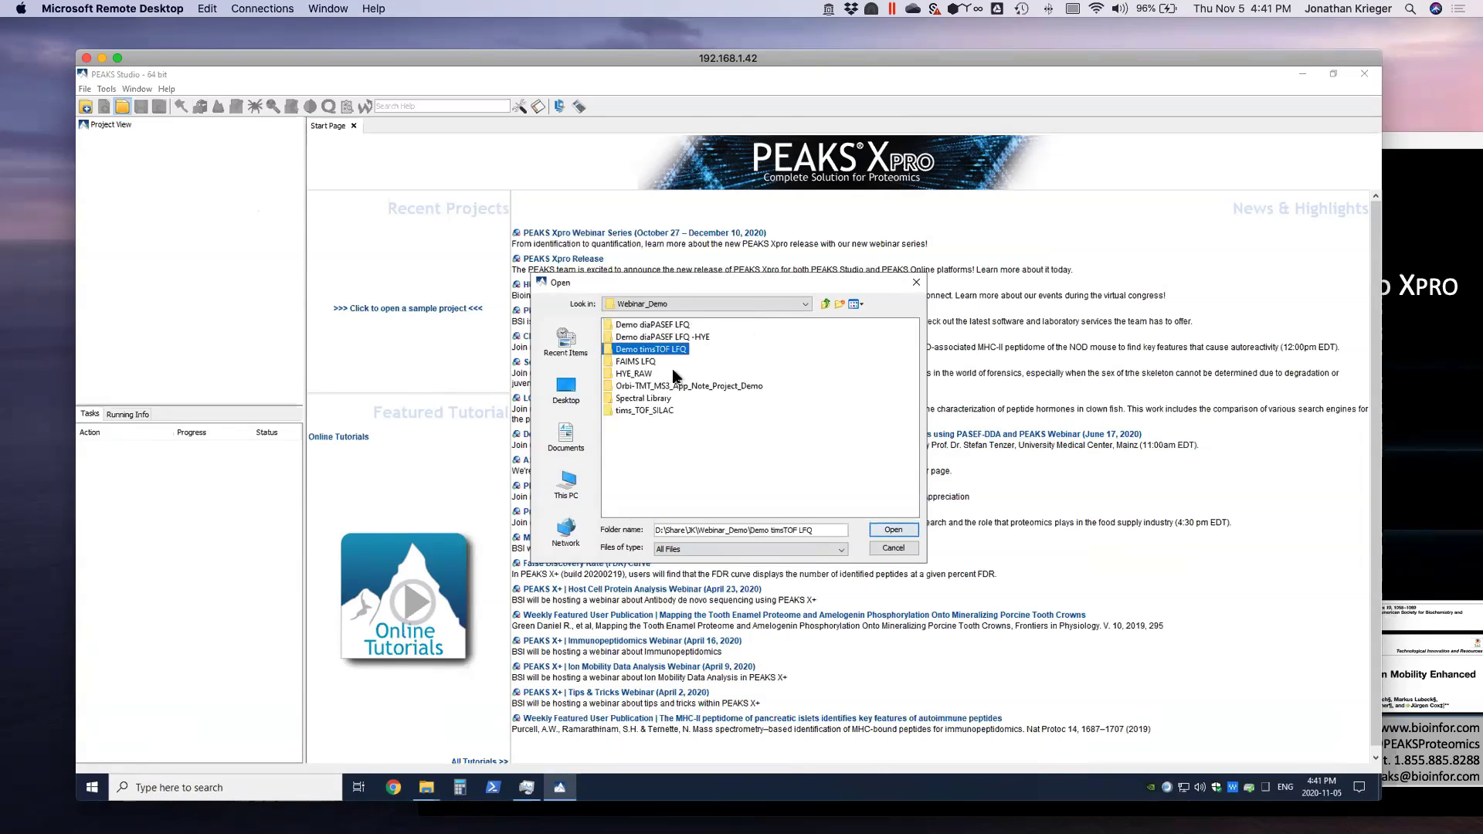
left_click(678, 326)
left_click(872, 529)
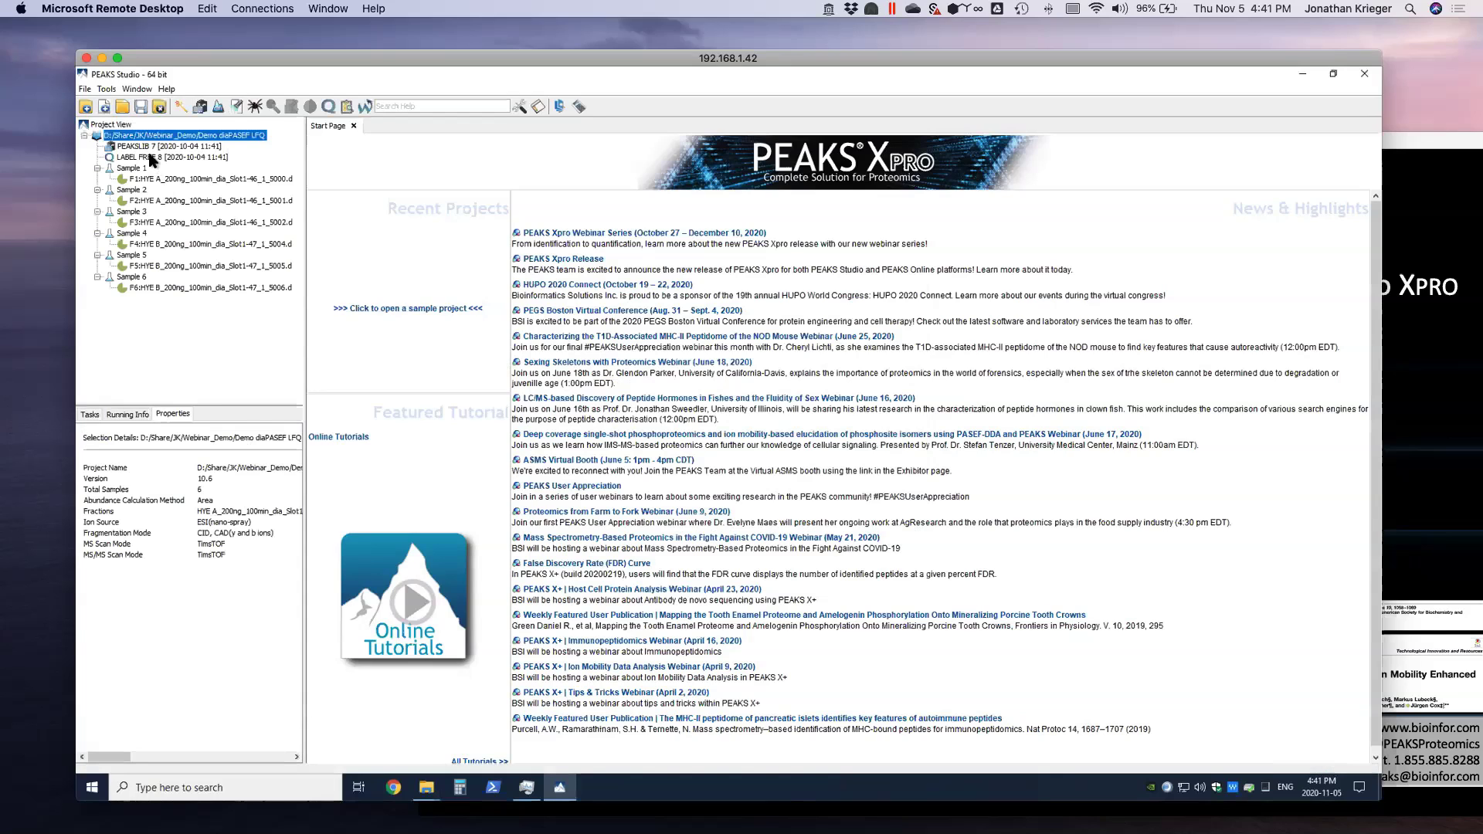
double_click(149, 157)
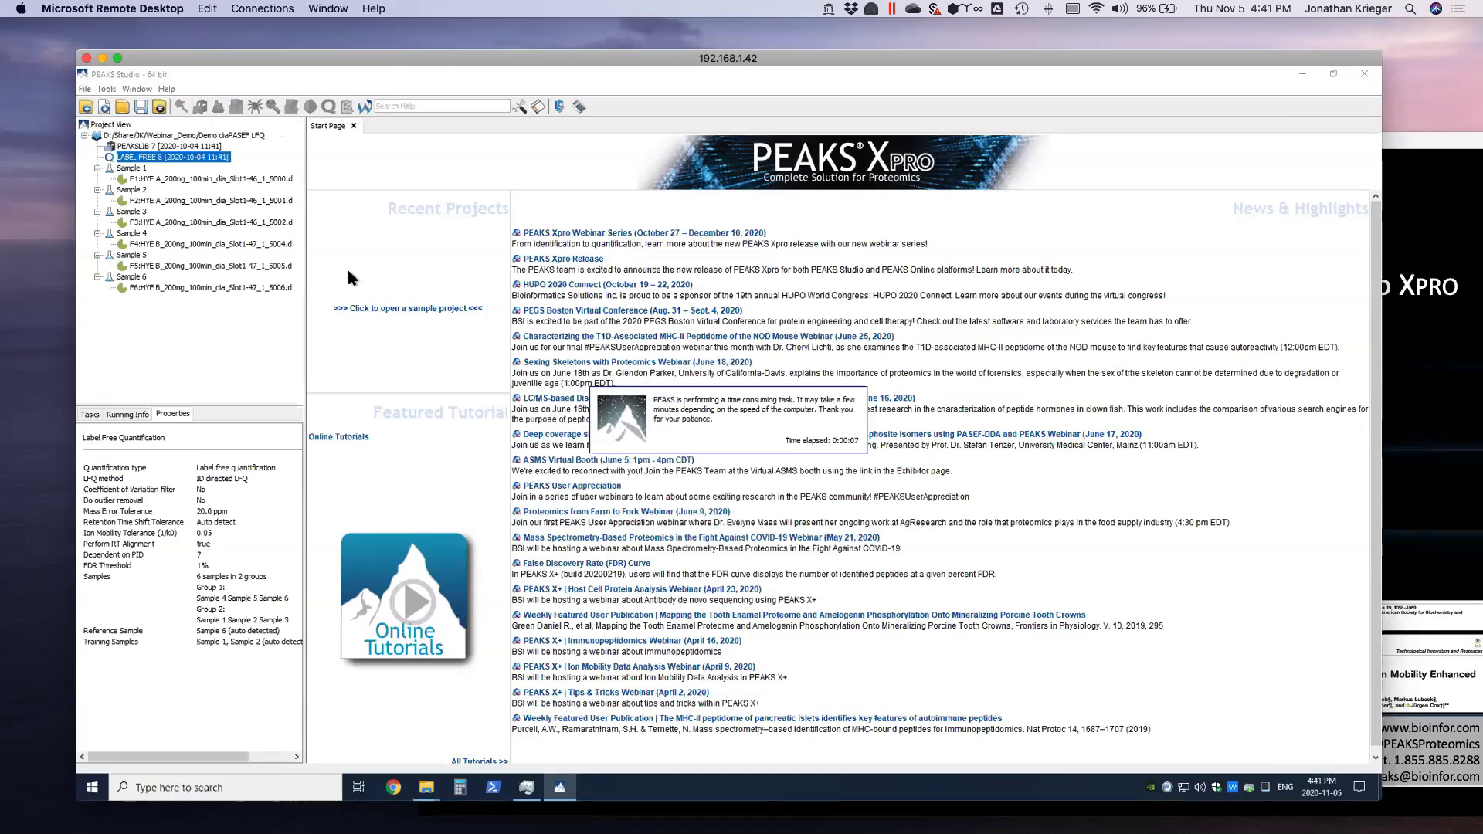
Shift the PowerPoint slide show window aside and switch to the 192.168.1.102 remote desktop session.
mouse_move(536, 820)
key("super+Tab")
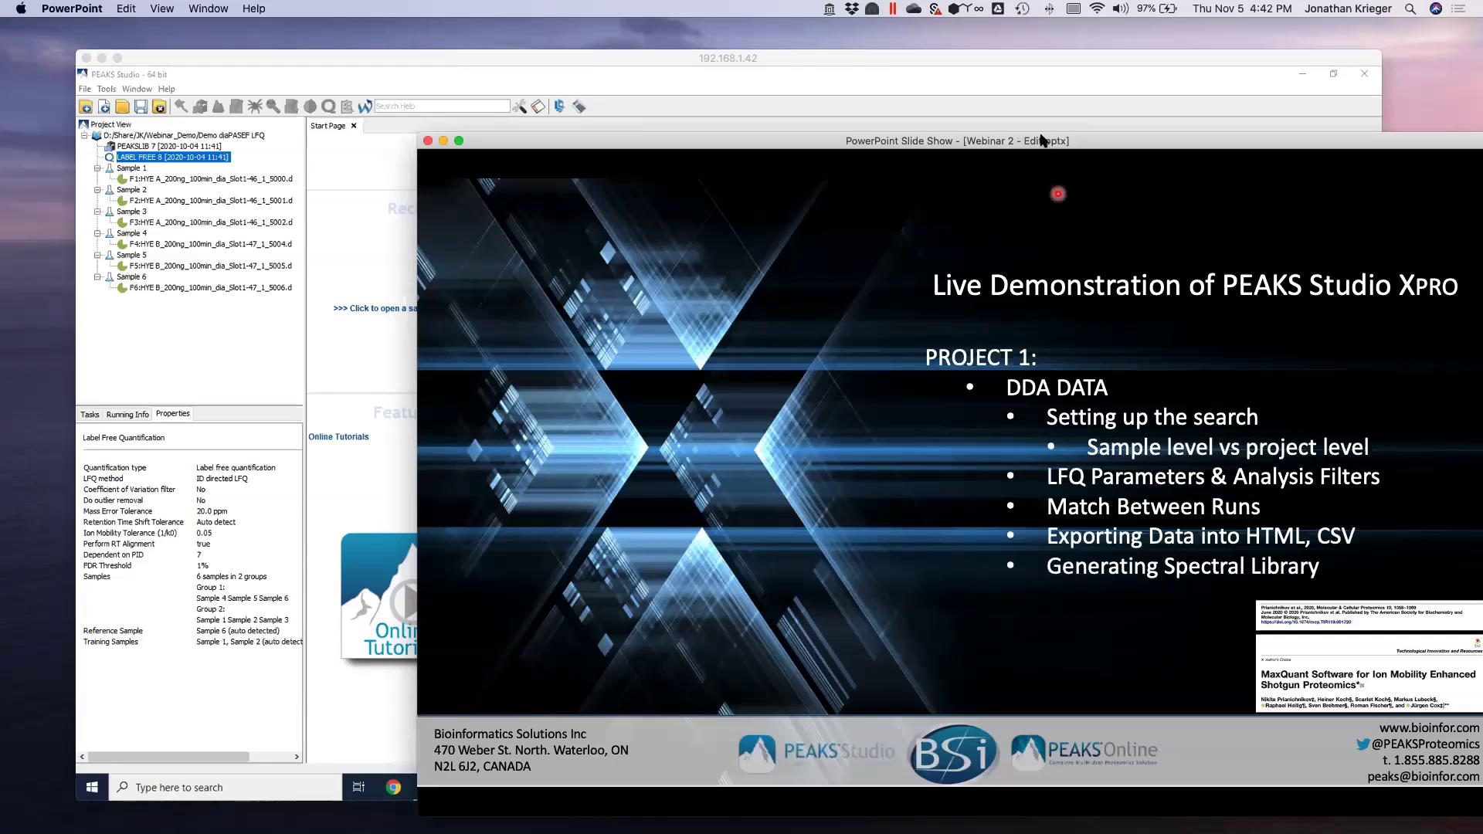
left_click_drag(1041, 141, 1001, 144)
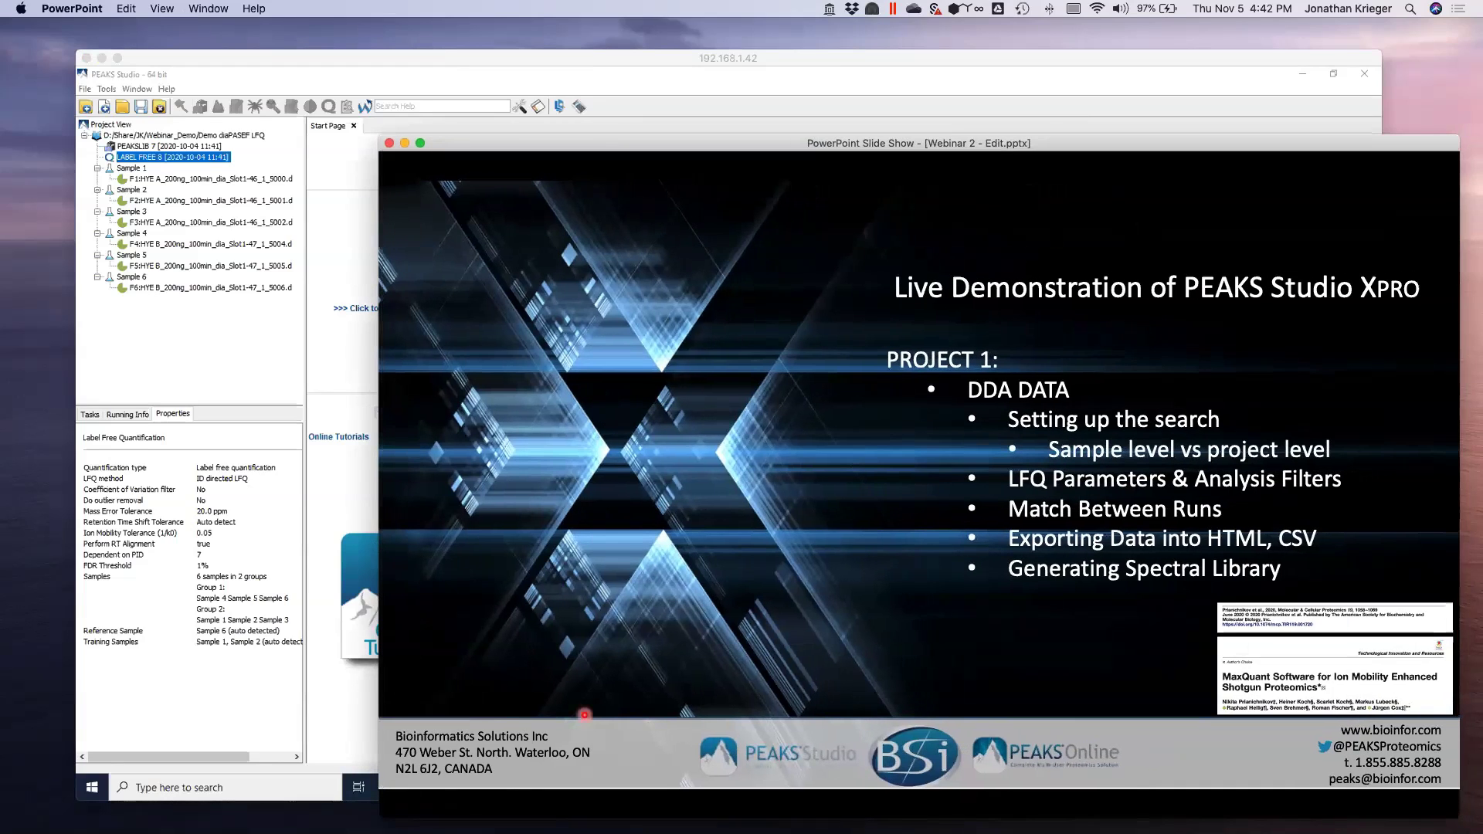
right_click(445, 809)
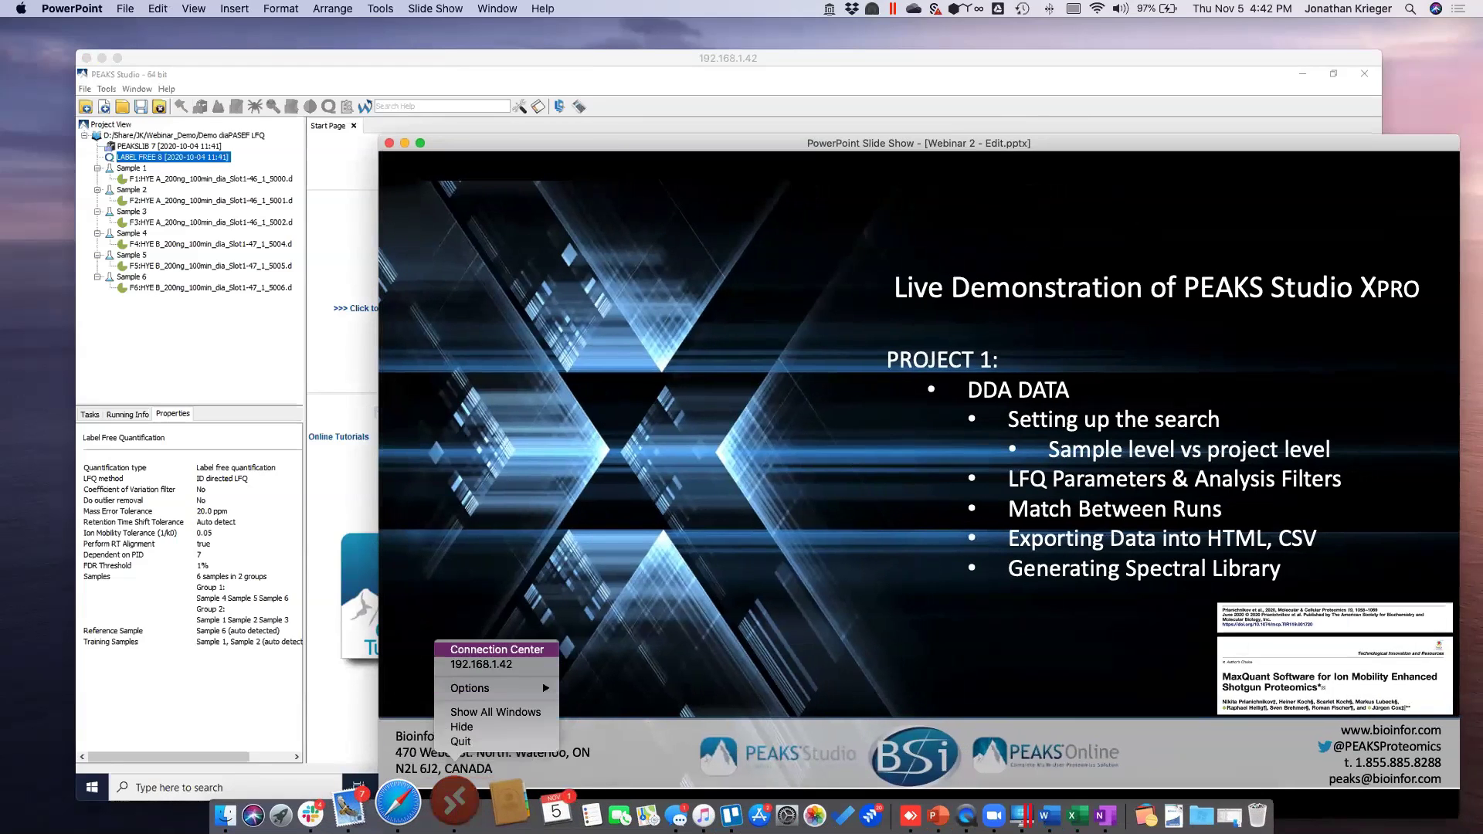
left_click(387, 653)
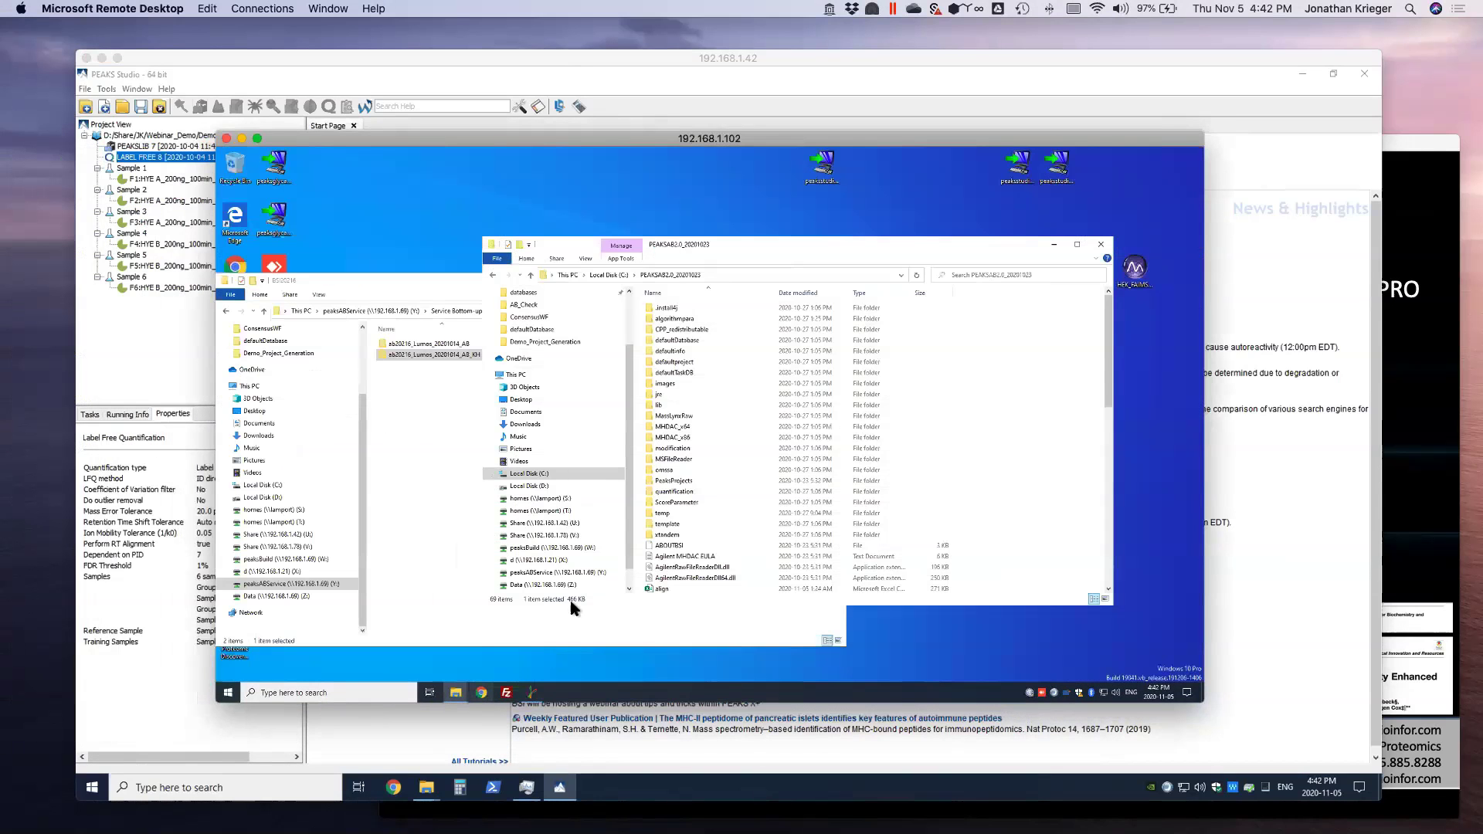
Launch PEAKSStudio from the PEAKS Studio Xpro program folder on Local Disk (C:) of the 192.168.1.102 machine.
left_click_drag(372, 278, 526, 264)
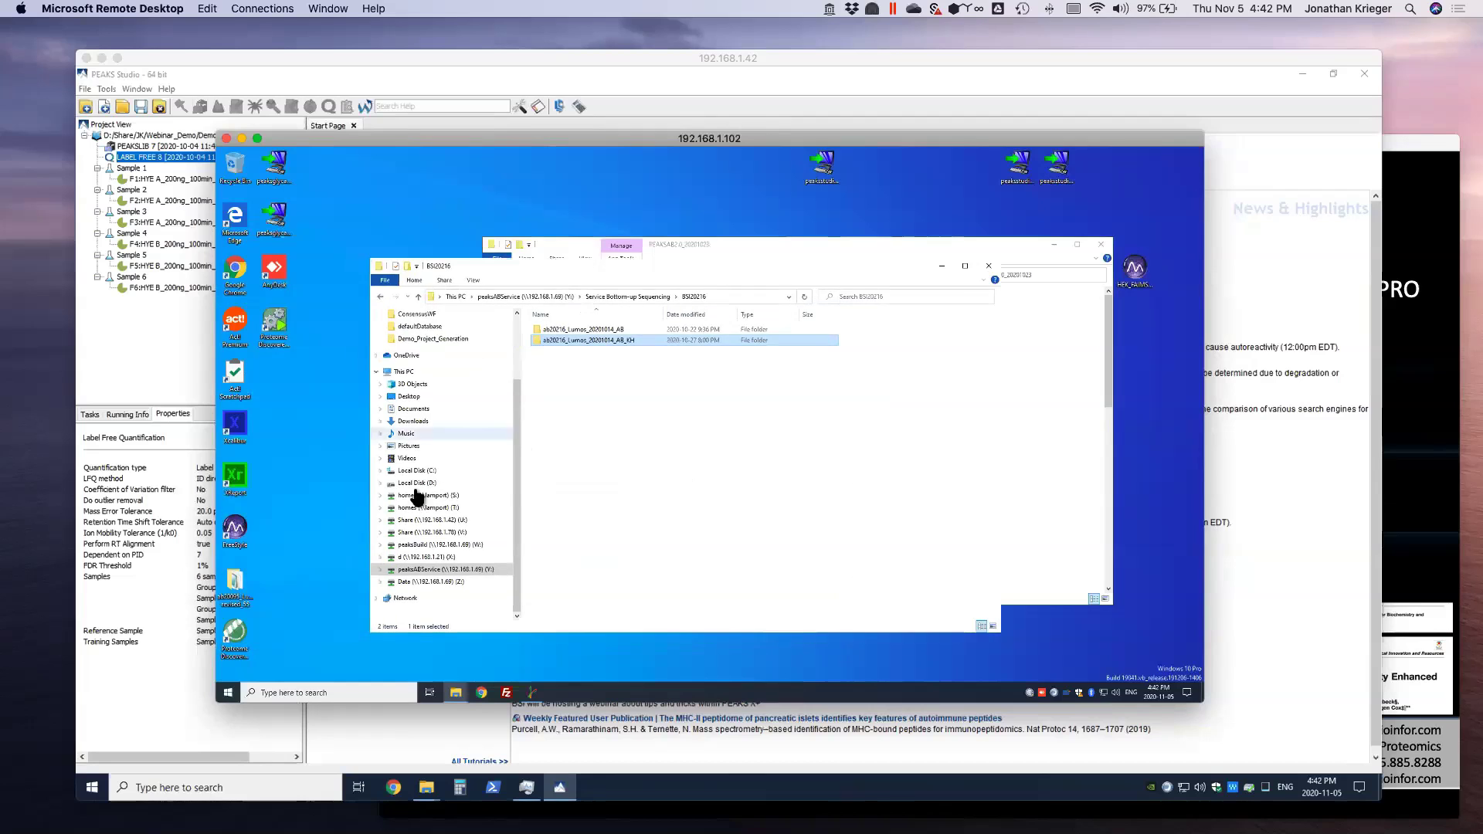
left_click(421, 470)
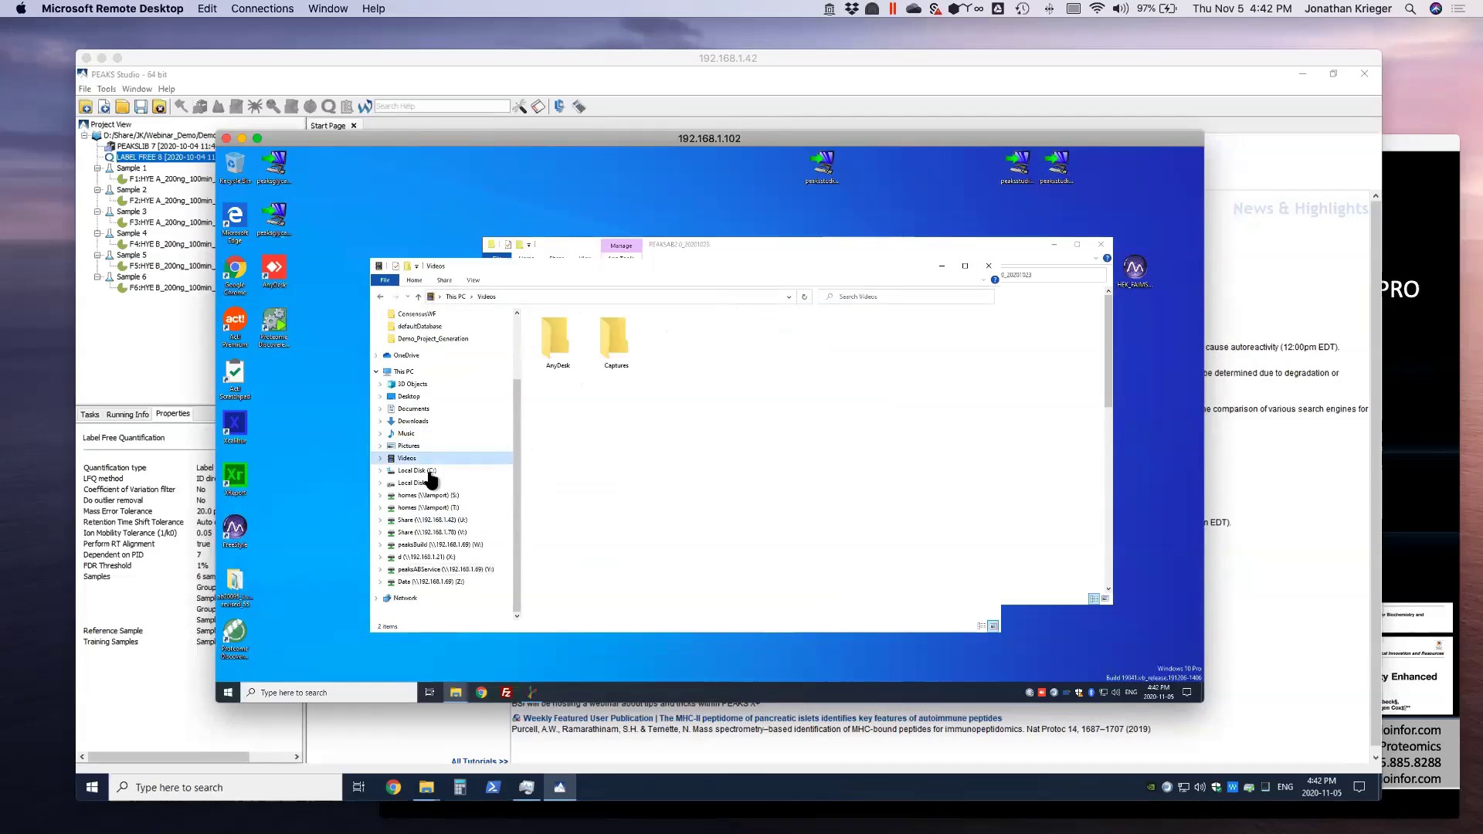
double_click(567, 330)
scroll(591, 480, "down", 15)
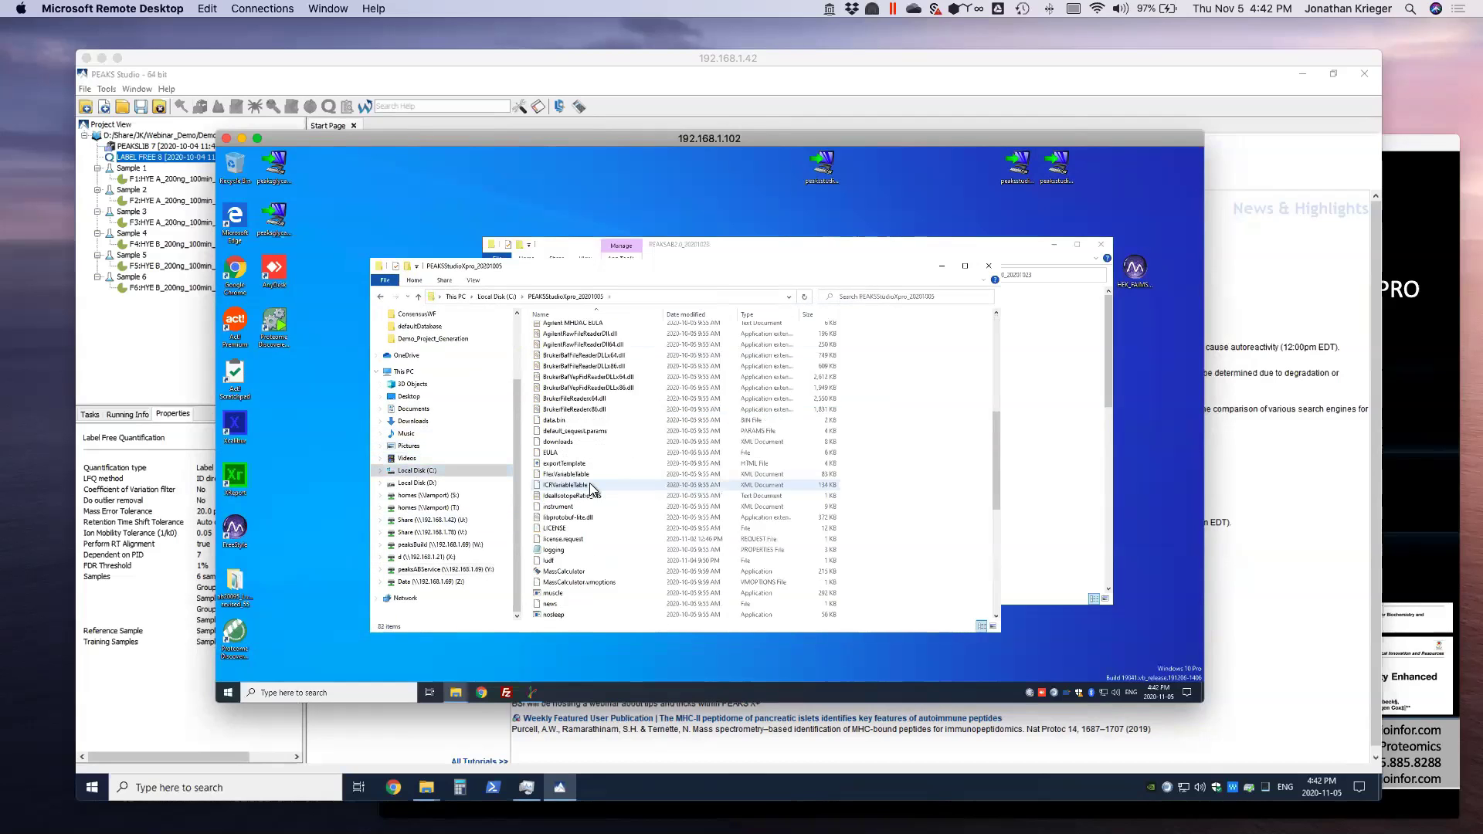
double_click(559, 376)
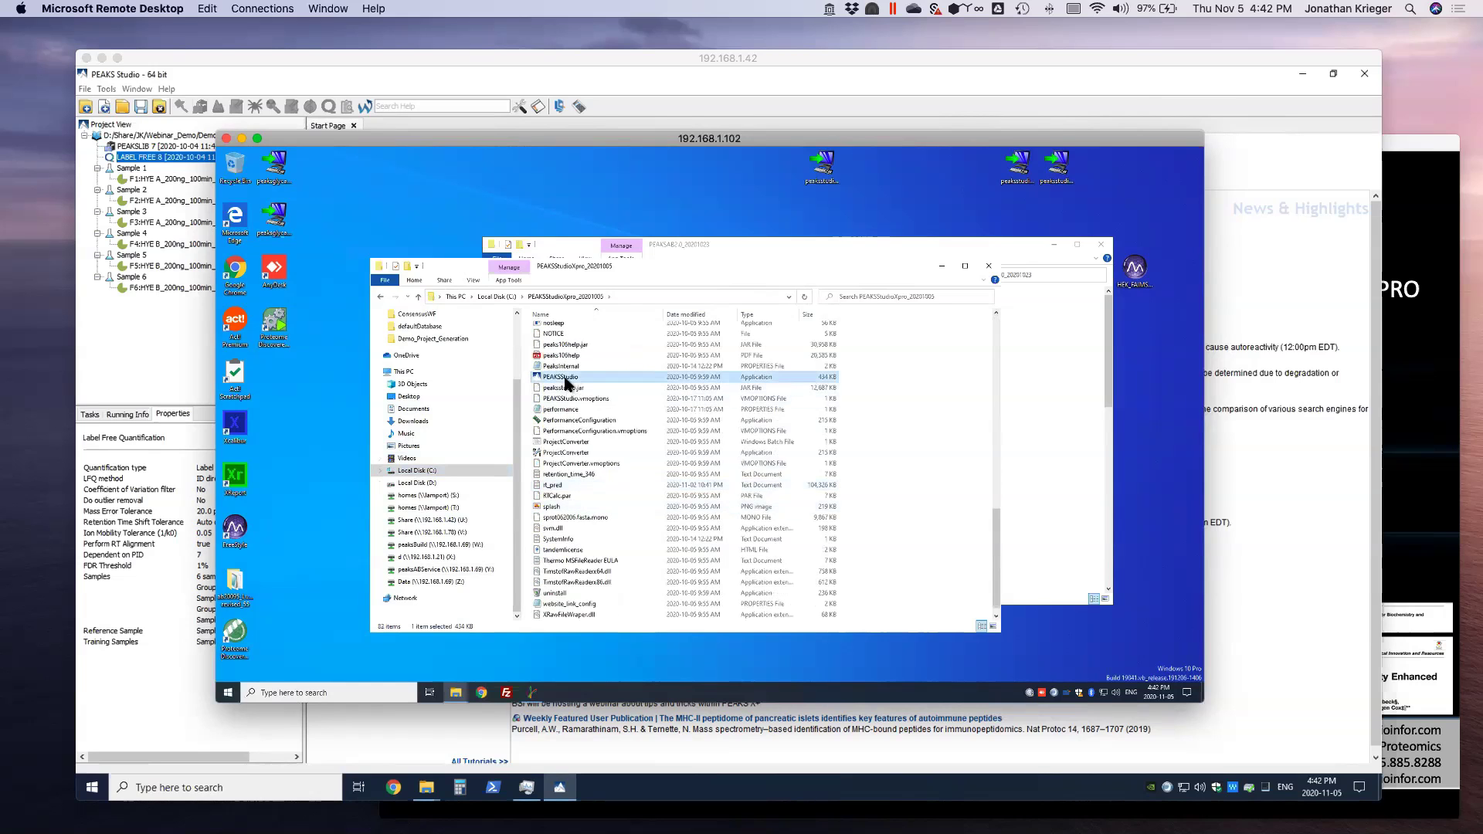
Return to the 192.168.1.42 session and browse for another project in the D:\Share\JK\Webinar_Demo folder.
left_click_drag(435, 139, 656, 470)
left_click(121, 116)
left_click(122, 116)
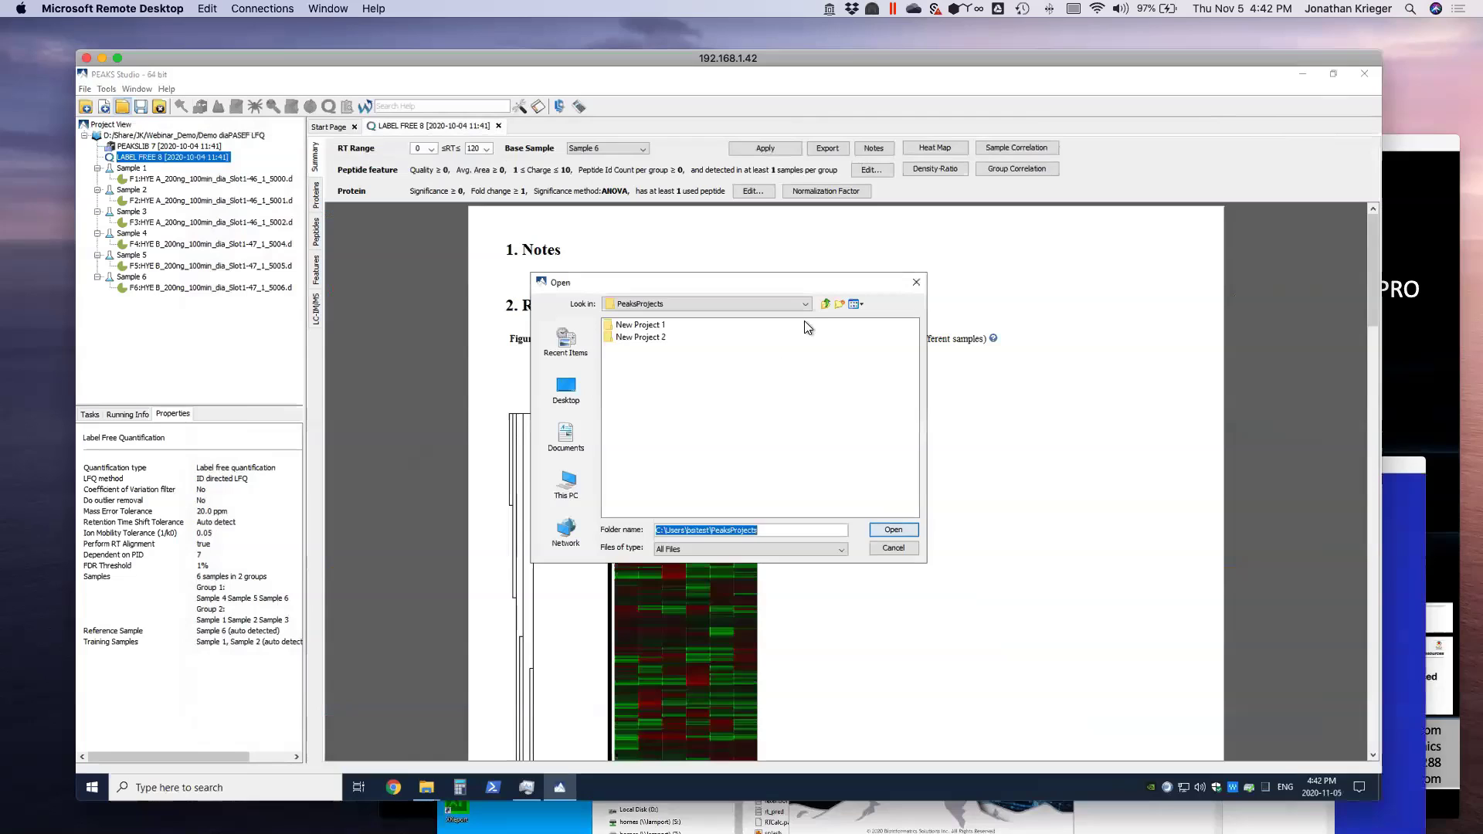
left_click(566, 483)
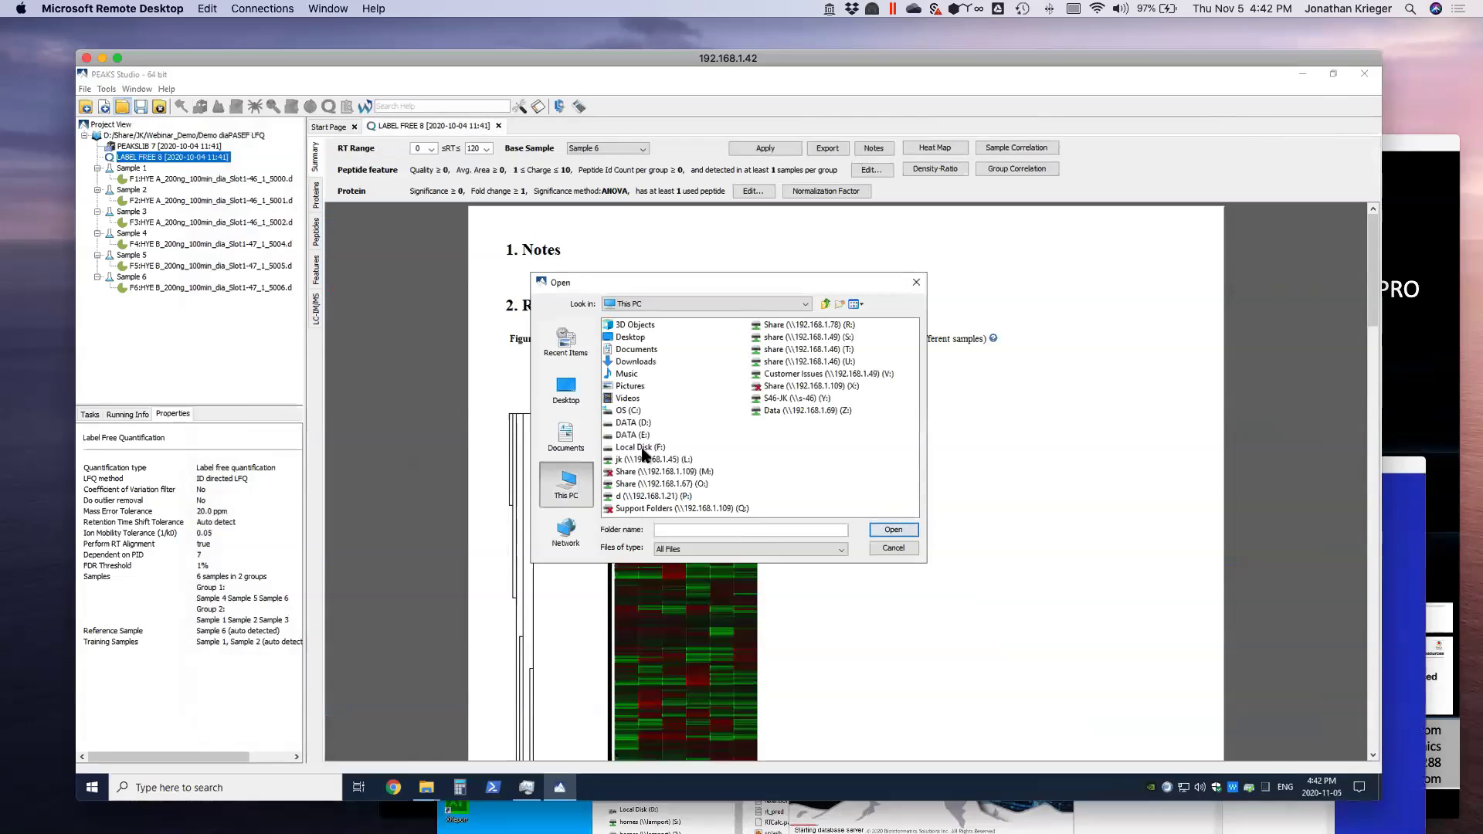
double_click(633, 425)
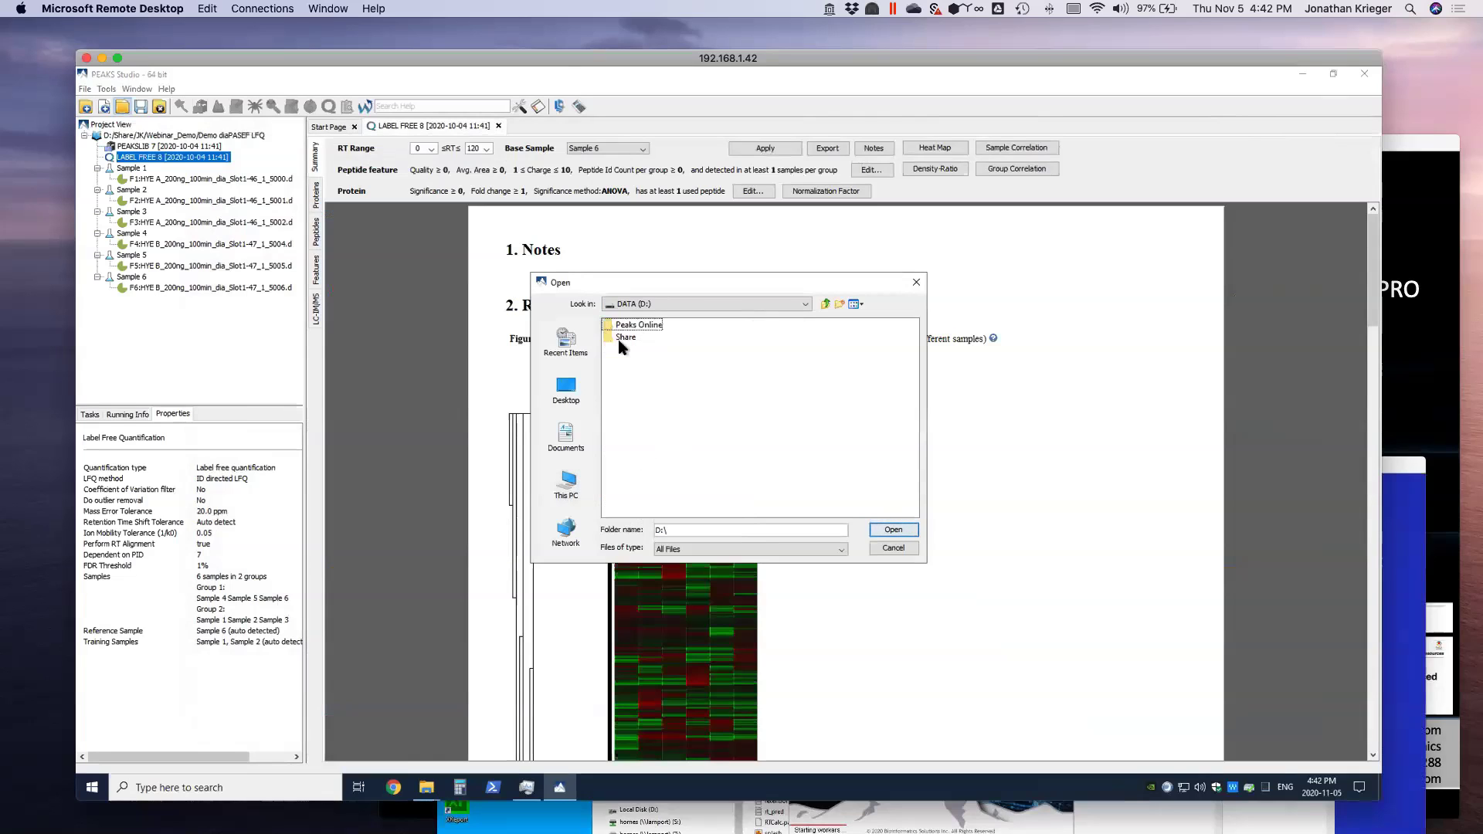
double_click(622, 338)
double_click(619, 349)
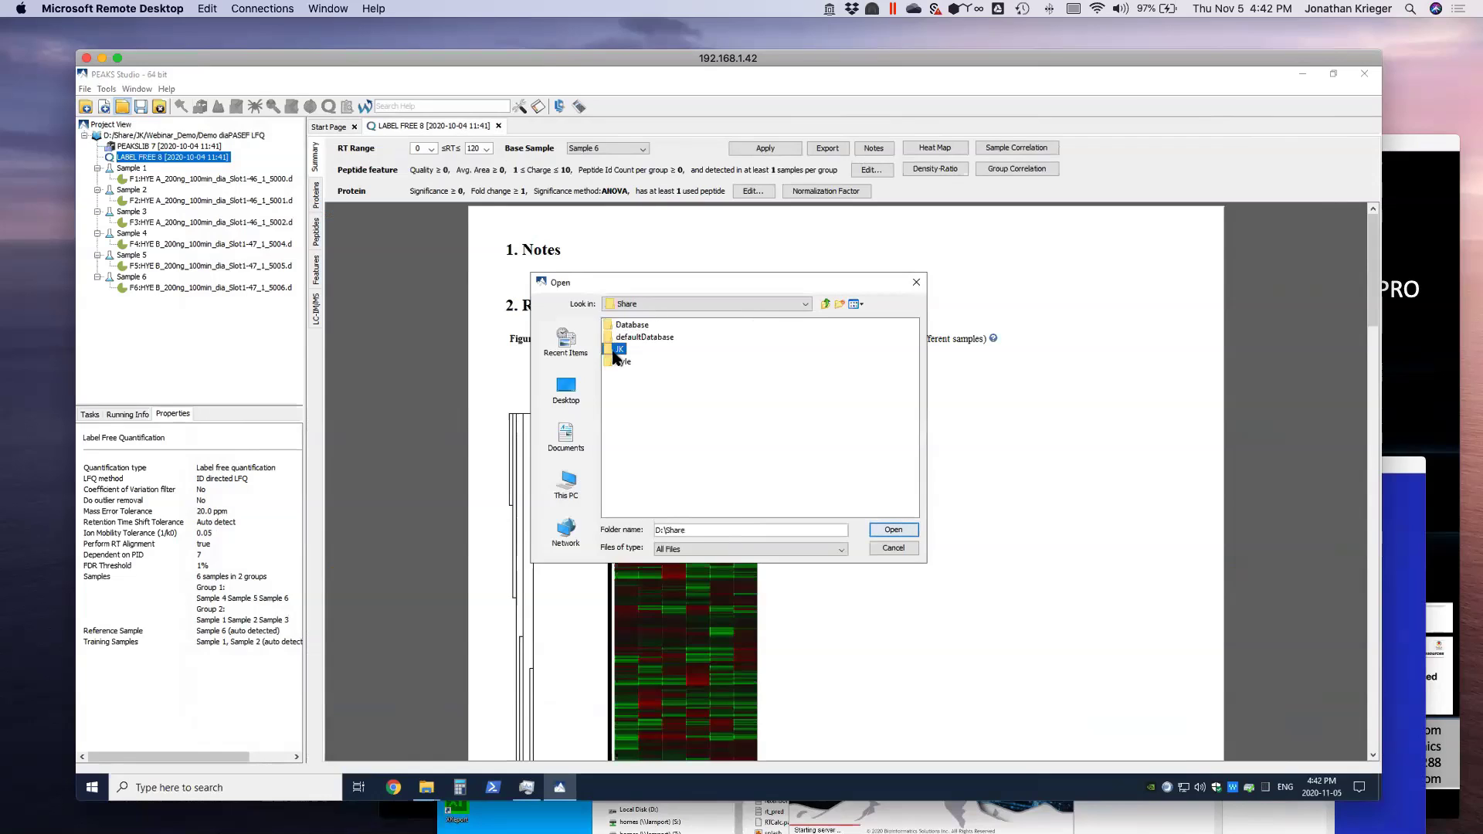
scroll(847, 504, "right", 5)
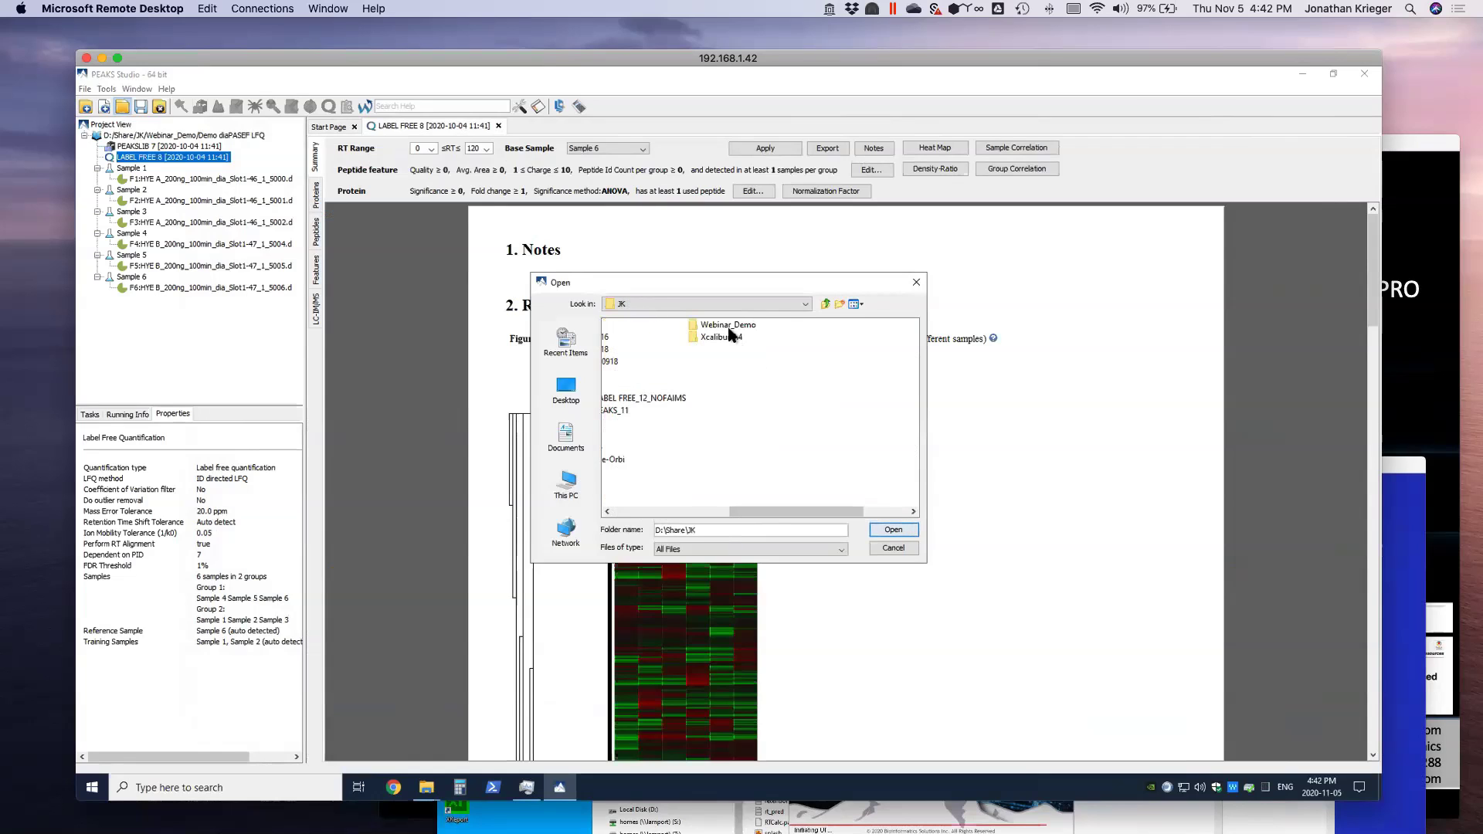
double_click(726, 325)
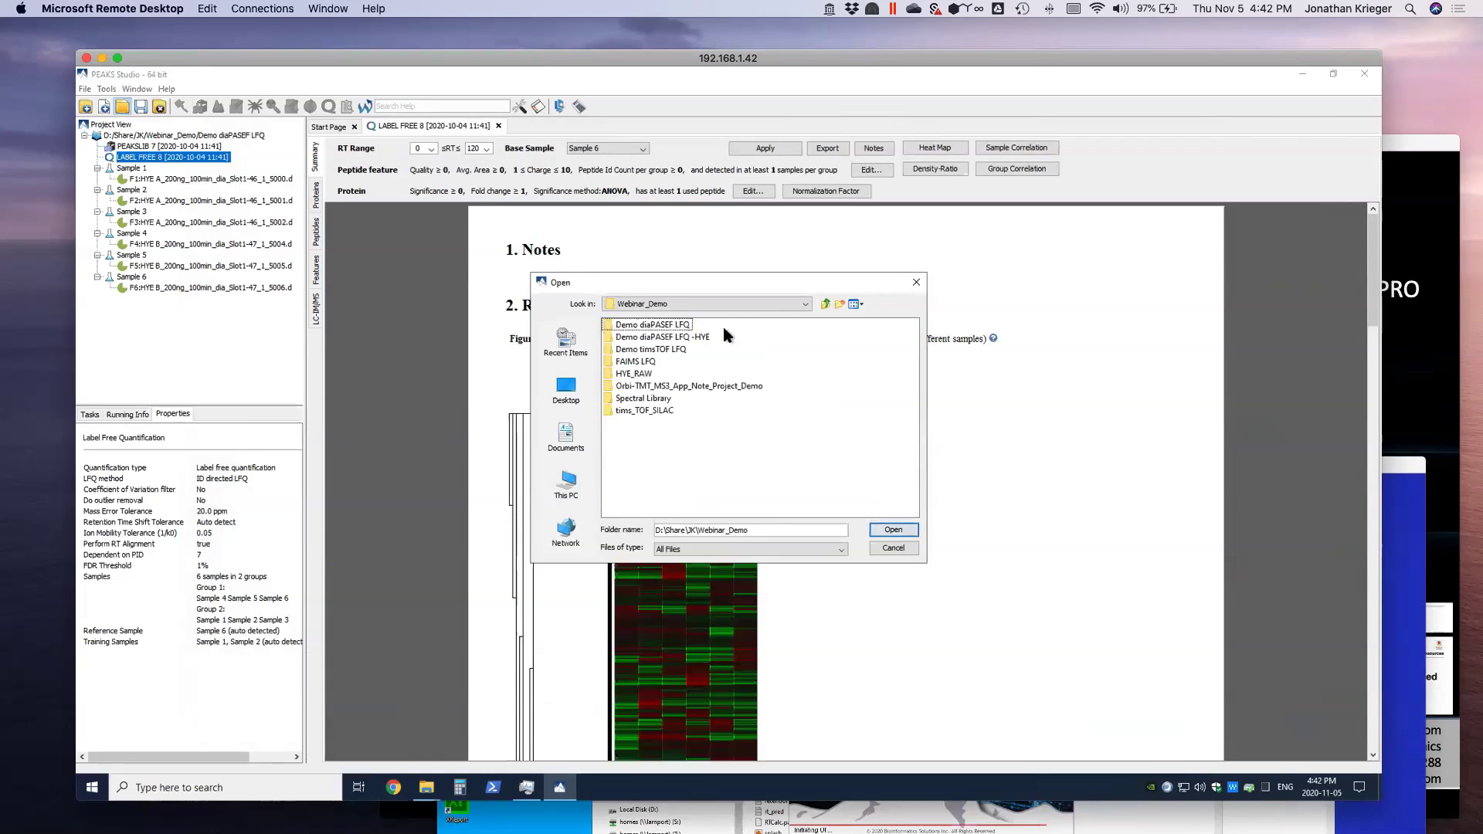
Open the Demo timsTOF LFQ project and load its LABEL FREE 12 result.
left_click(658, 338)
left_click(893, 530)
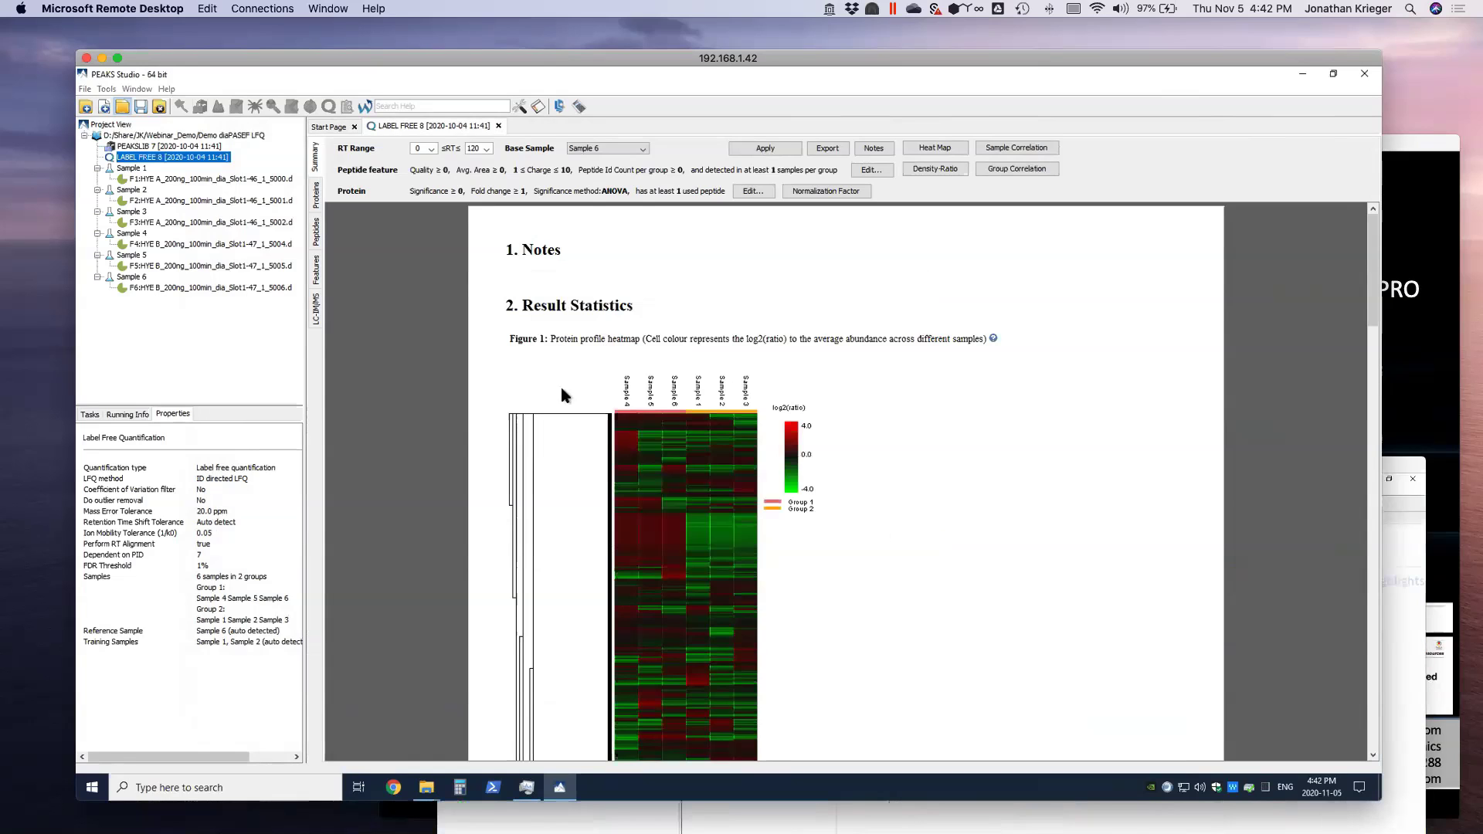
double_click(144, 178)
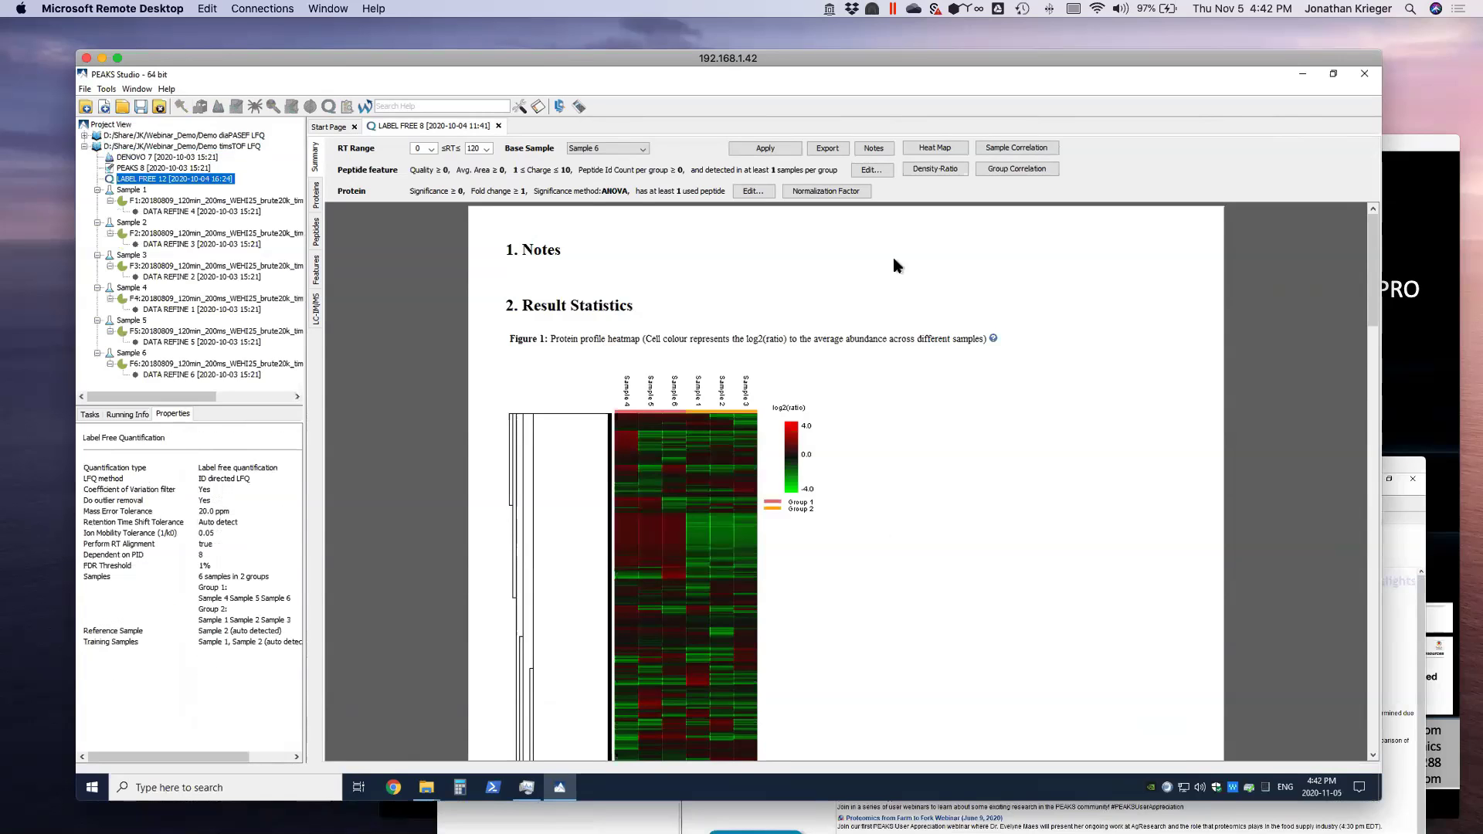
Switch to PEAKS Studio in the 192.168.1.102 session and open the Library Viewer in front of the start page.
key("super+grave")
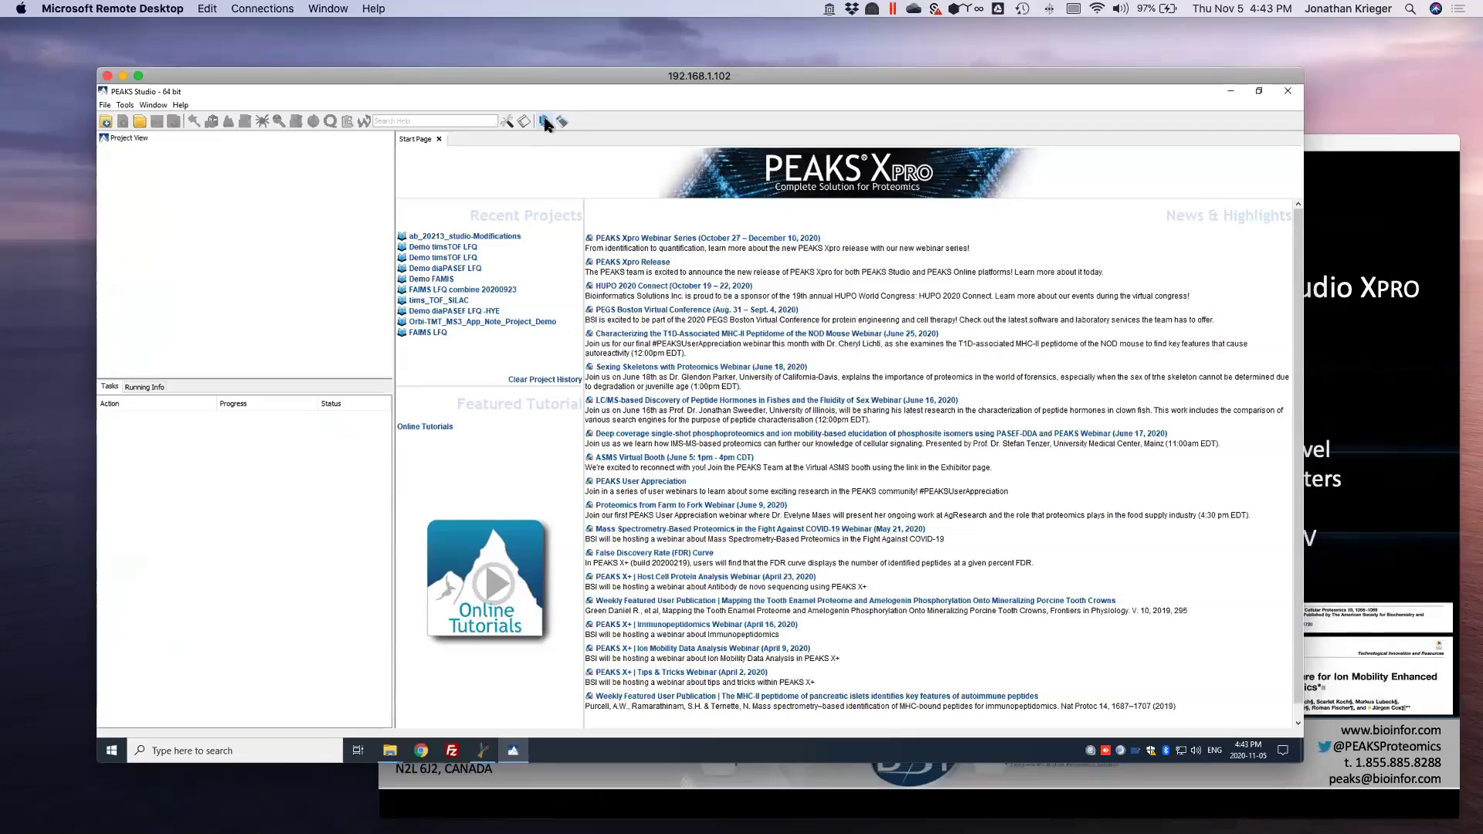
left_click(545, 121)
left_click_drag(543, 99, 784, 132)
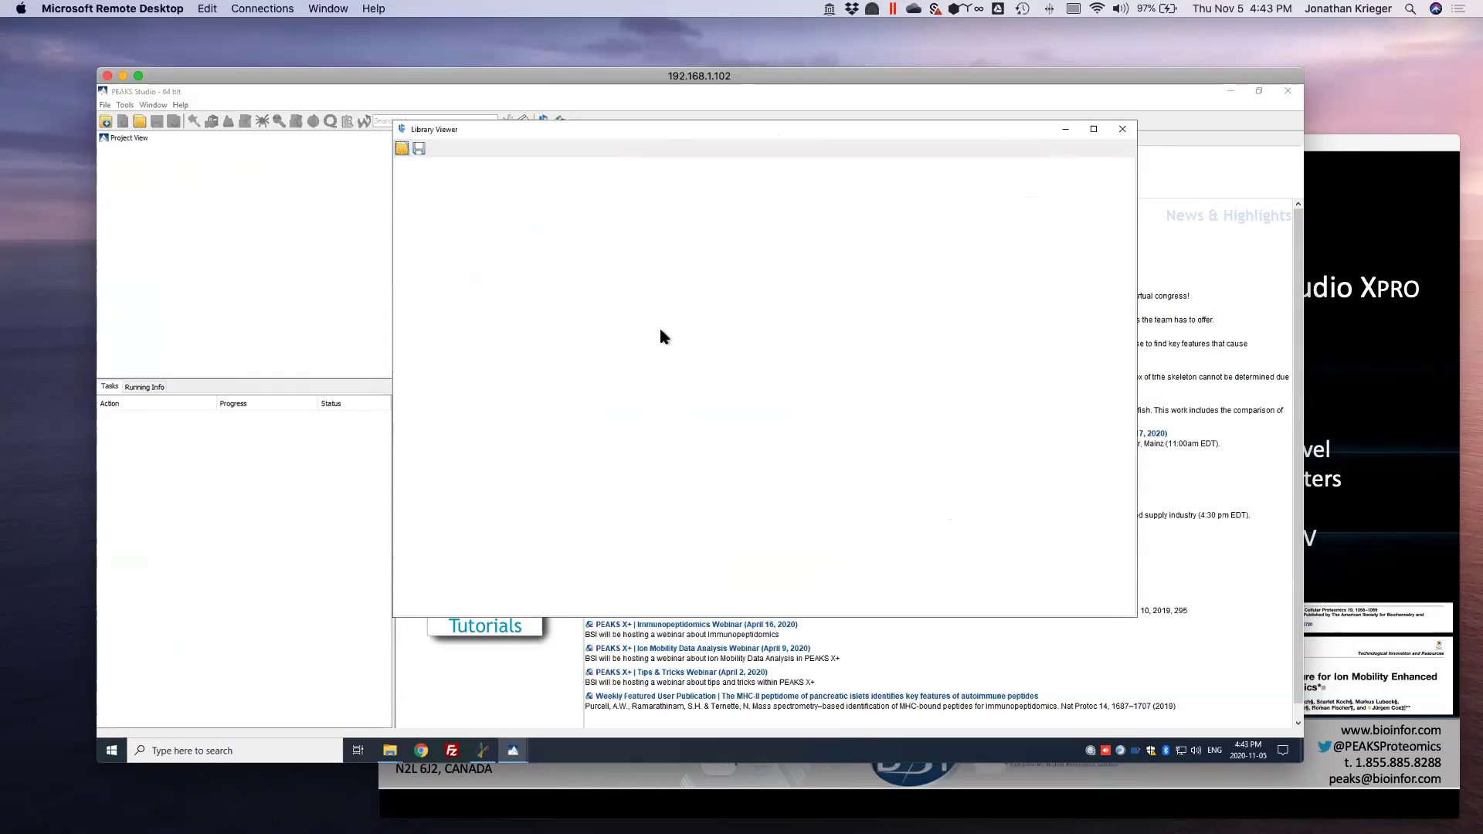
Load the timsTOF Library from the Spectral Library folder into the Library Viewer and enlarge the viewer window.
left_click(402, 149)
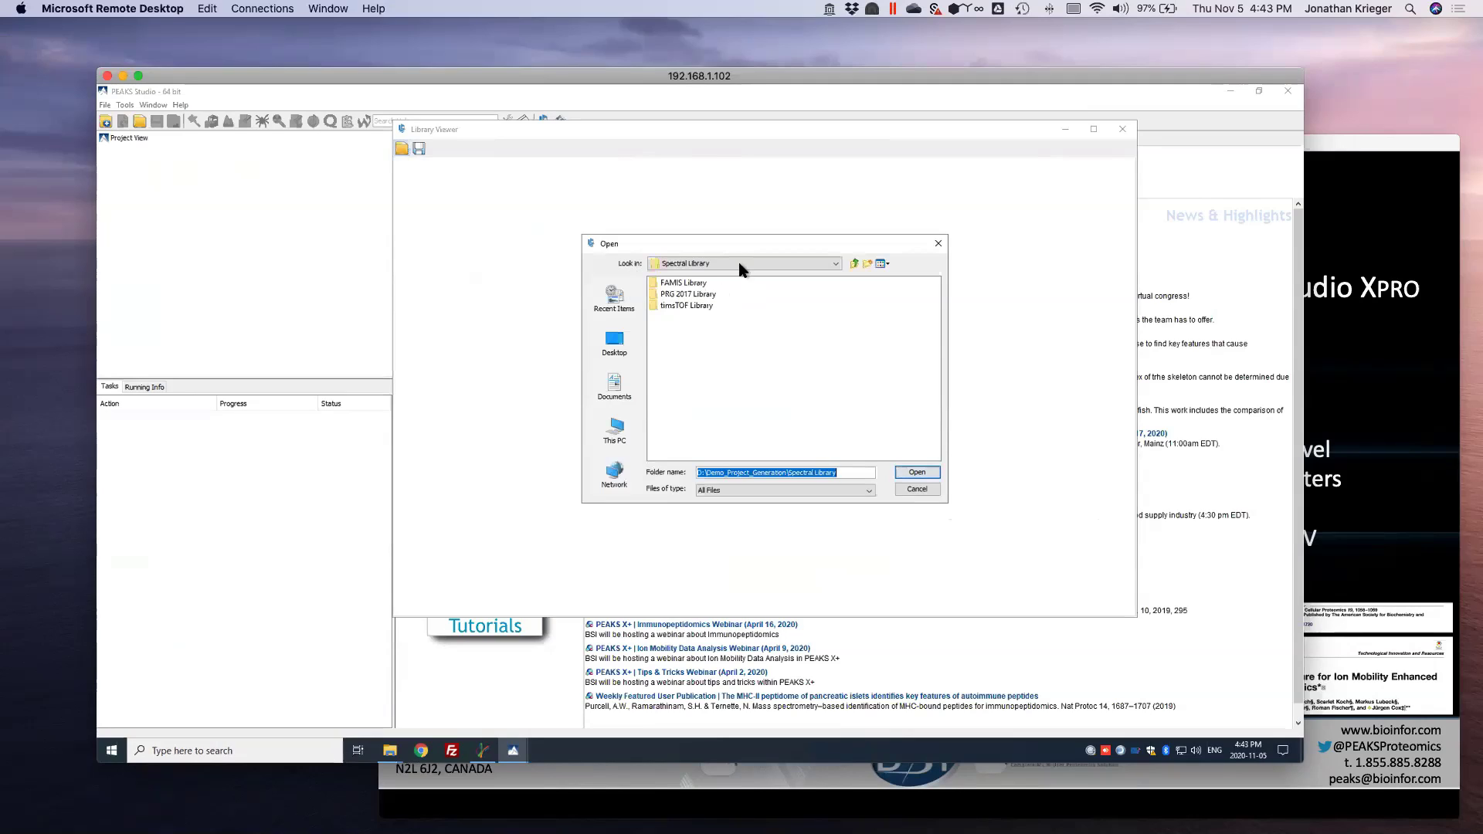
left_click(668, 307)
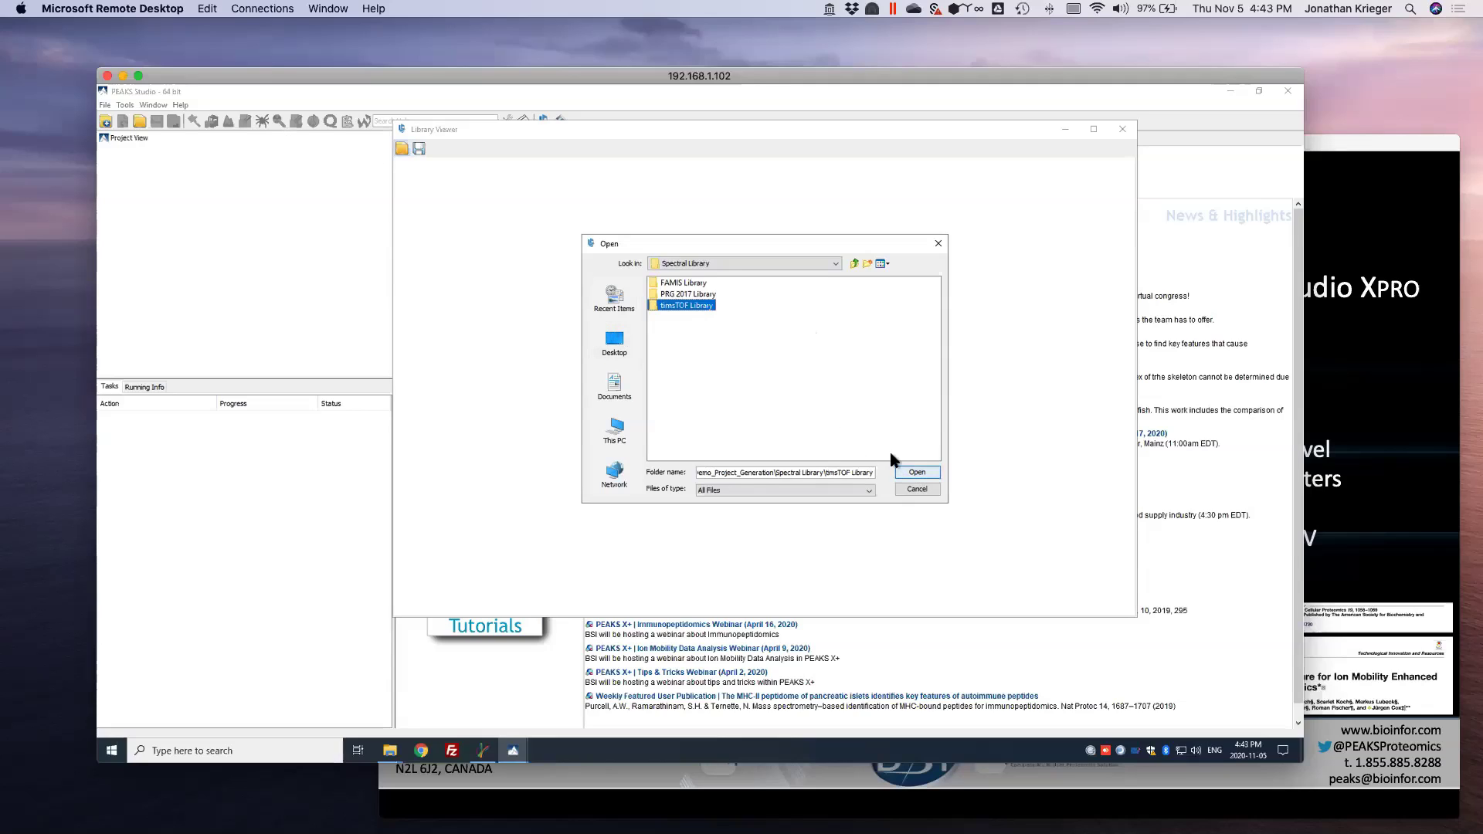
left_click(655, 308)
left_click(691, 296)
left_click(698, 309)
left_click(917, 472)
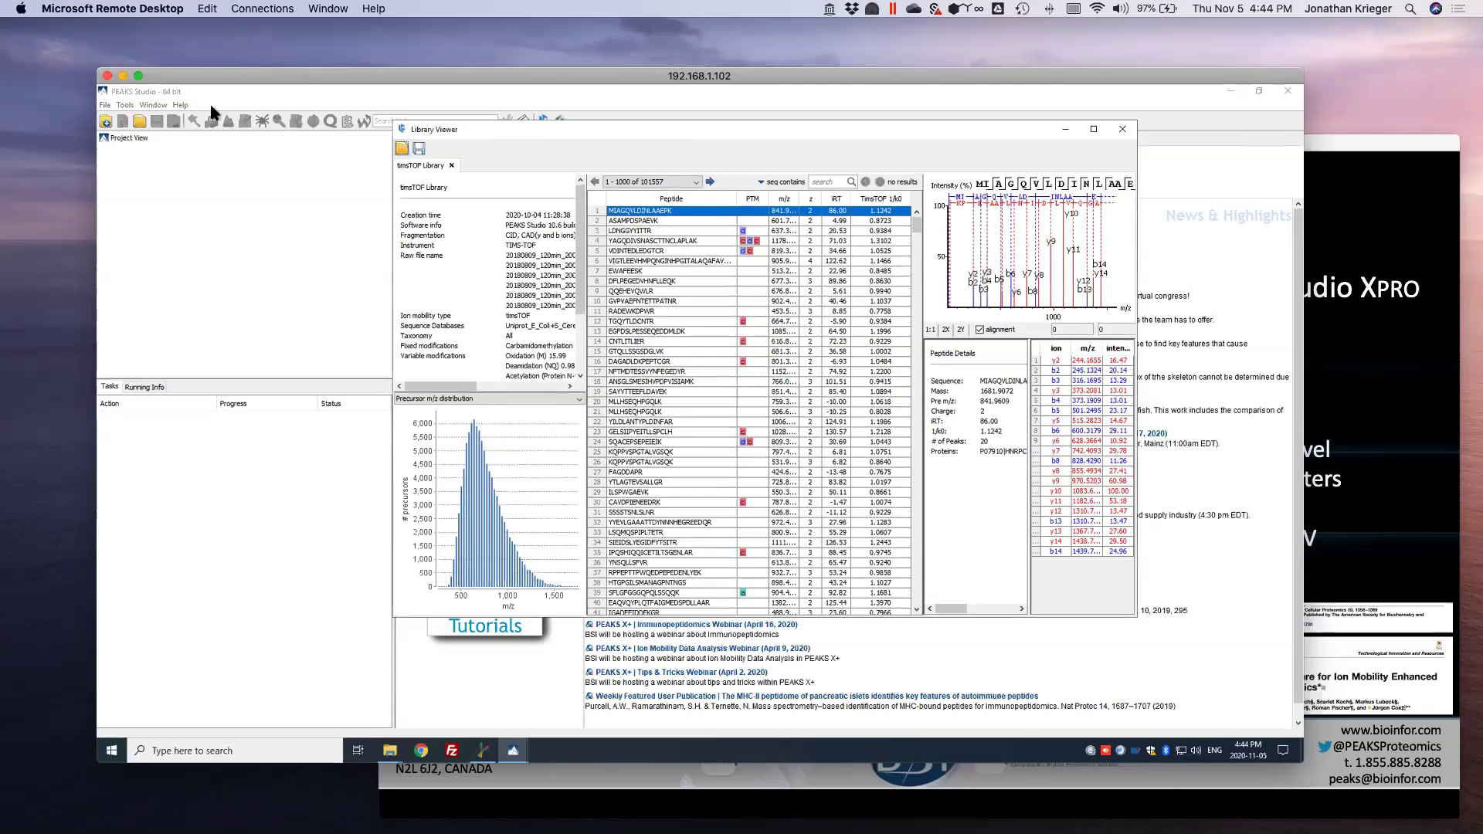
left_click_drag(437, 123, 341, 109)
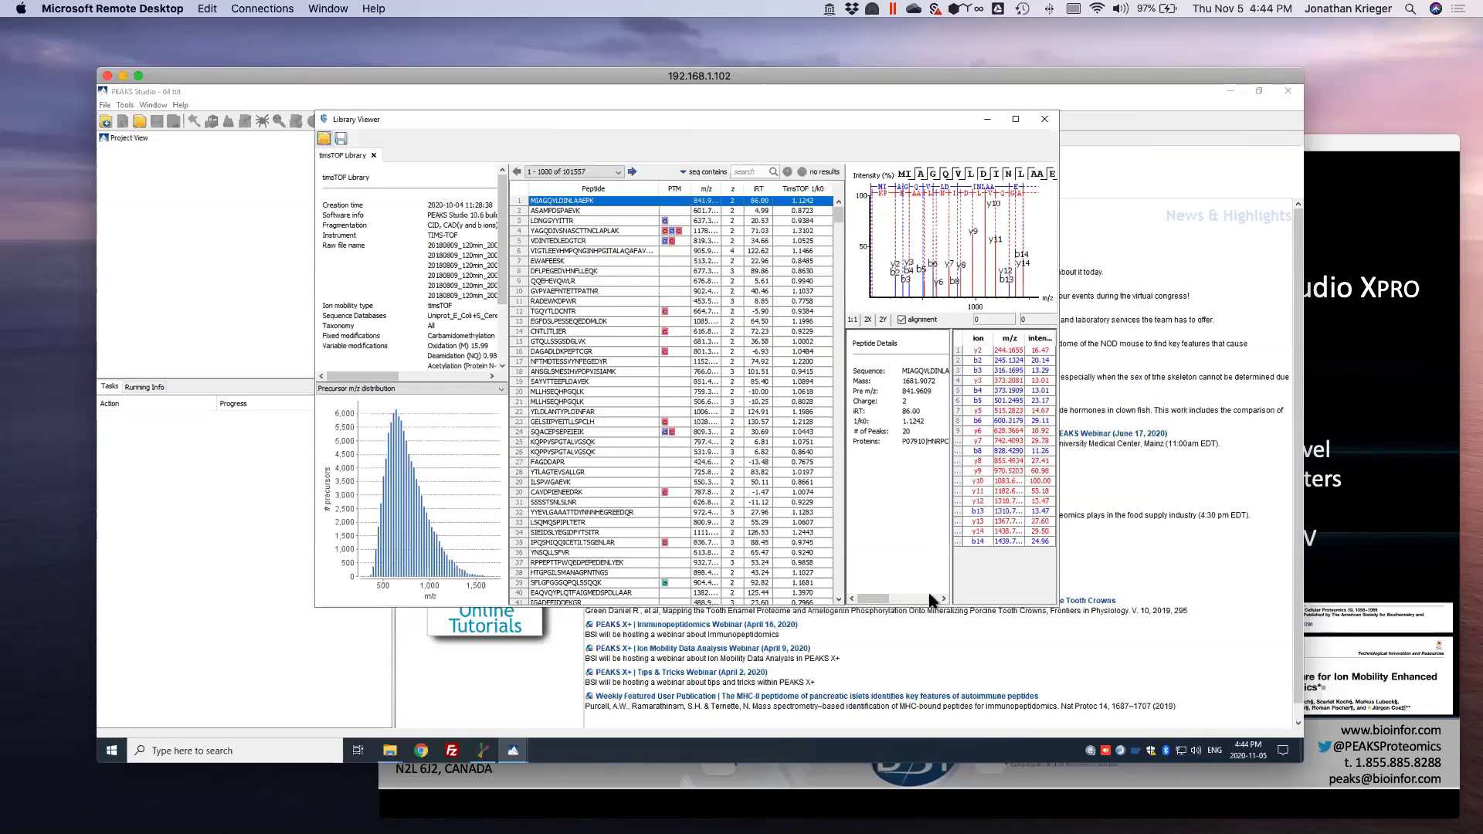
left_click_drag(1234, 701, 1275, 714)
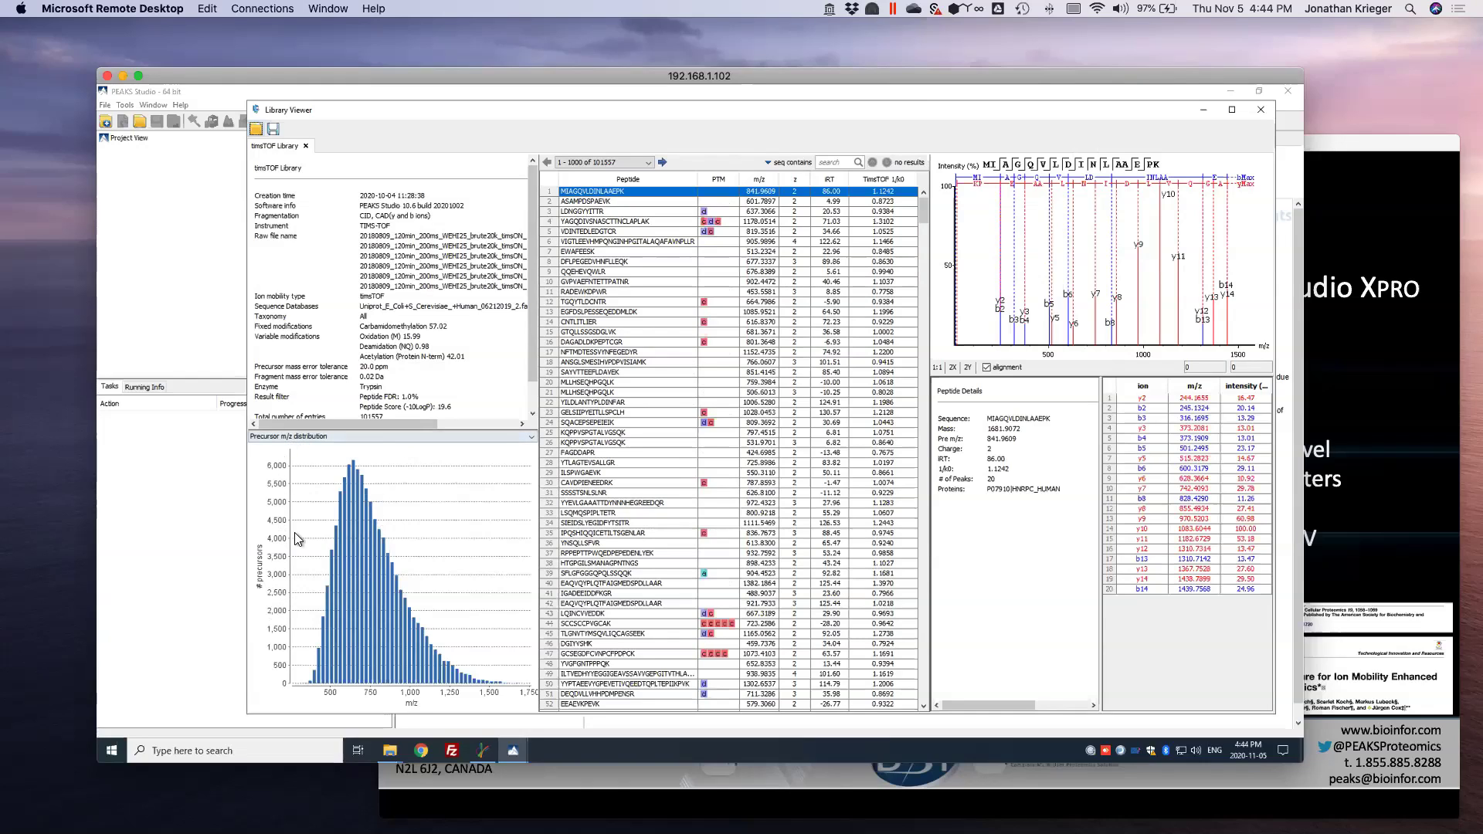
Switch the library's distribution chart to Precursor per protein and review the other available chart types.
left_click(371, 437)
left_click(368, 464)
left_click(376, 439)
left_click(369, 473)
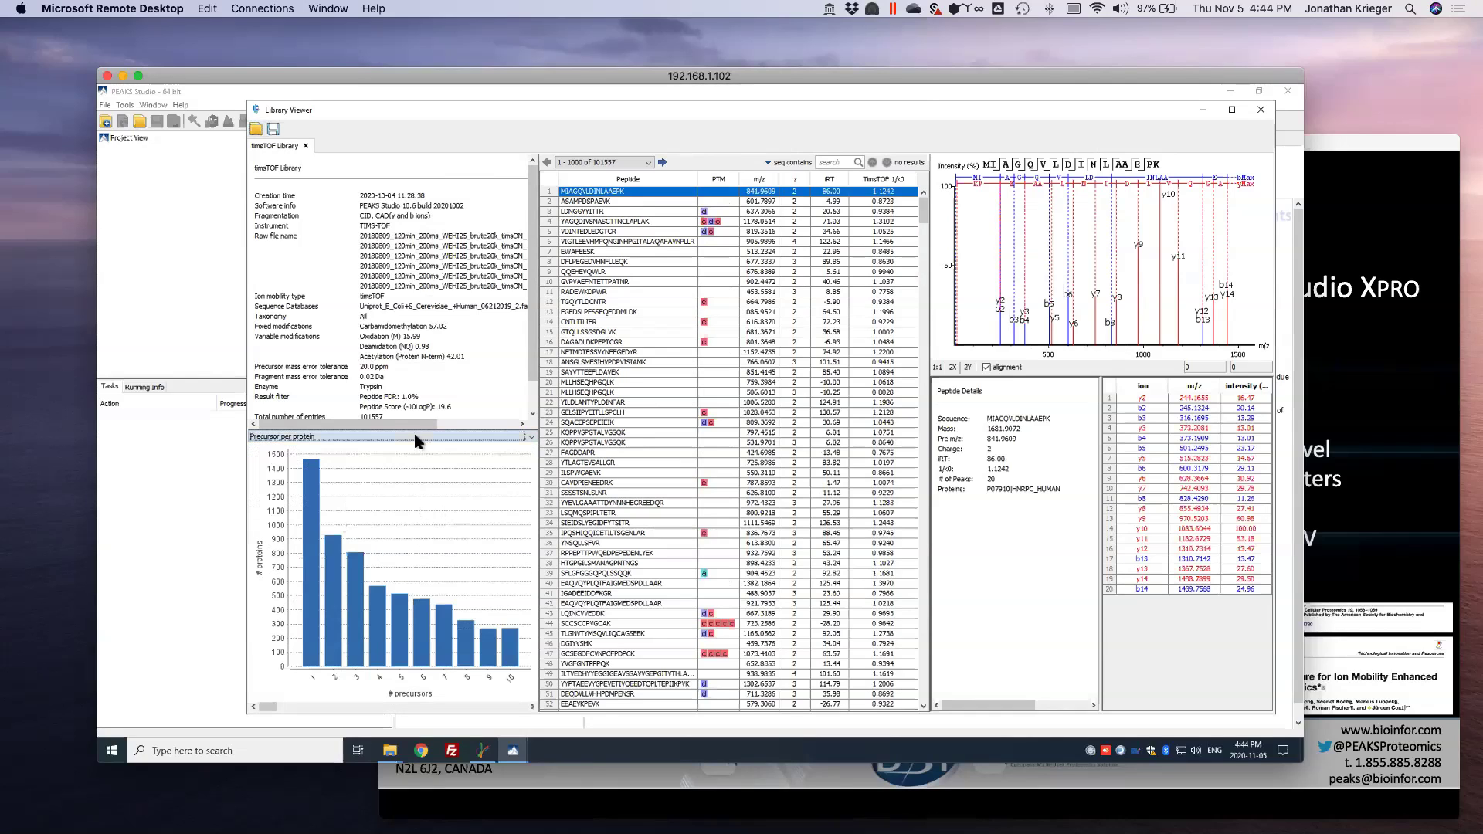
left_click(418, 438)
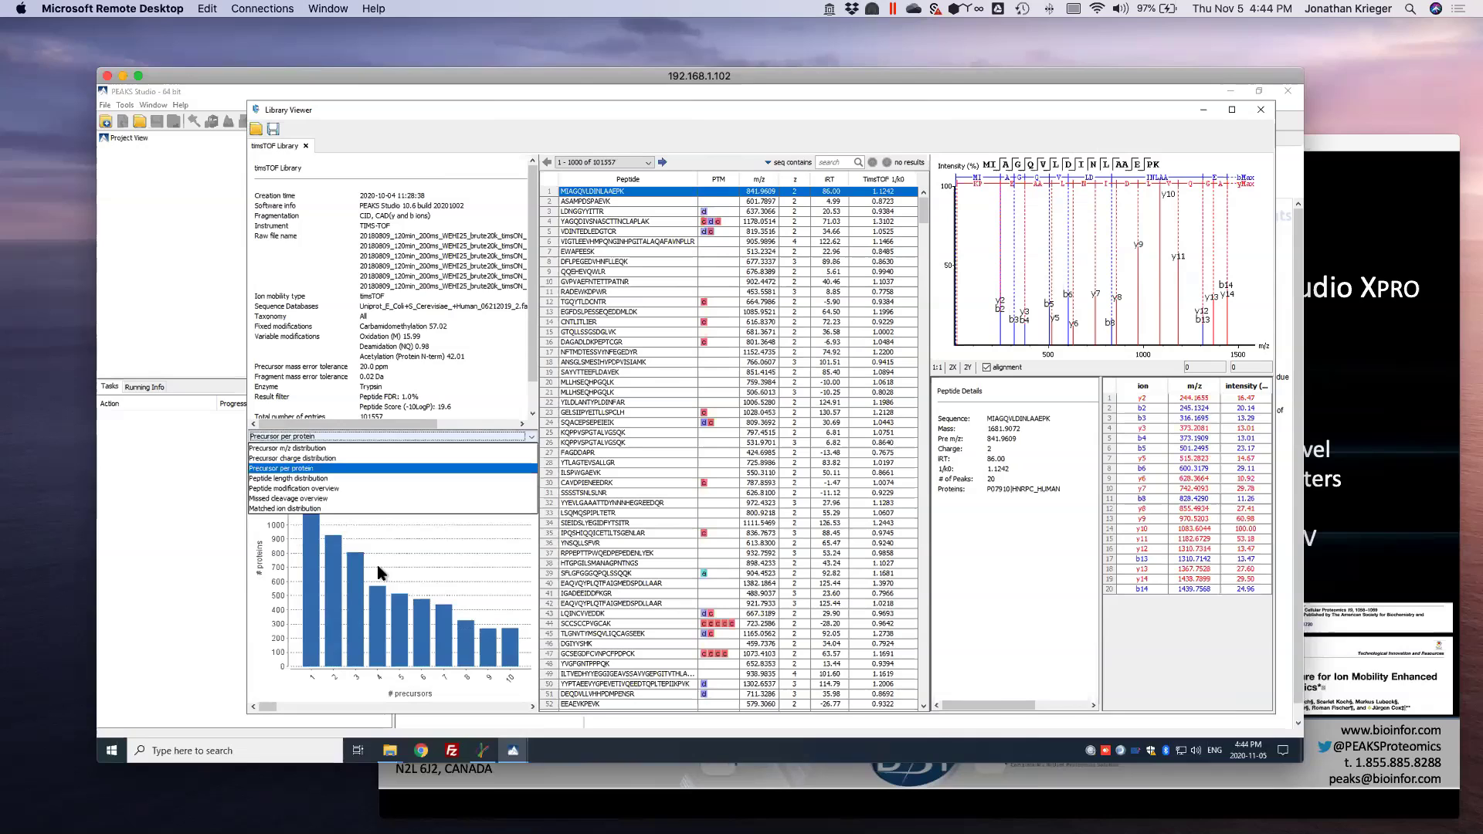
left_click(685, 513)
Inspect the library spectra and peptide details of CNTLITLIER and of WLVIDPVPAAVPTQVAGPK further down the peptide list.
left_click(623, 319)
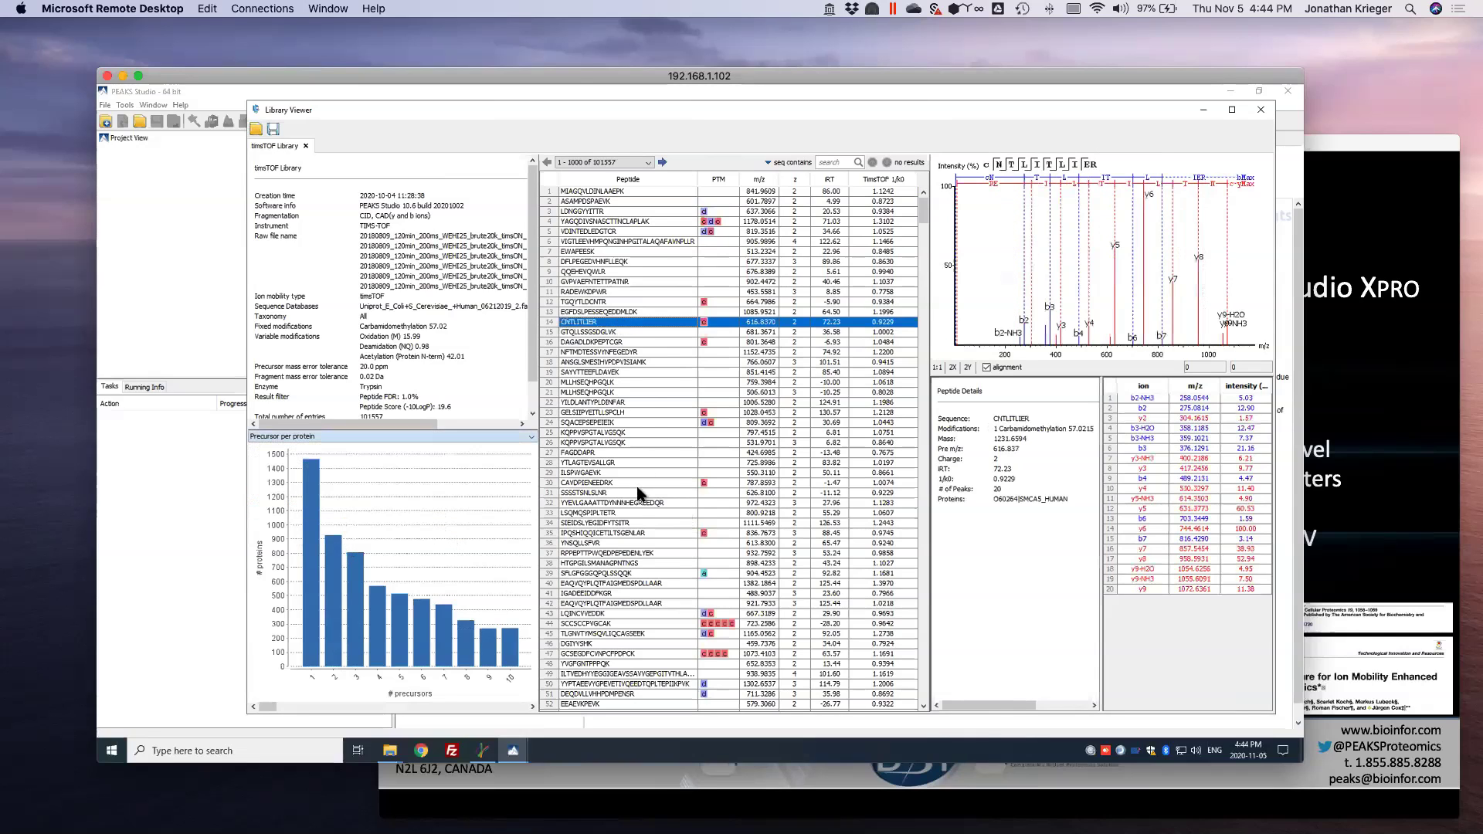
scroll(641, 494, "down", 20)
scroll(631, 410, "down", 6)
left_click(636, 403)
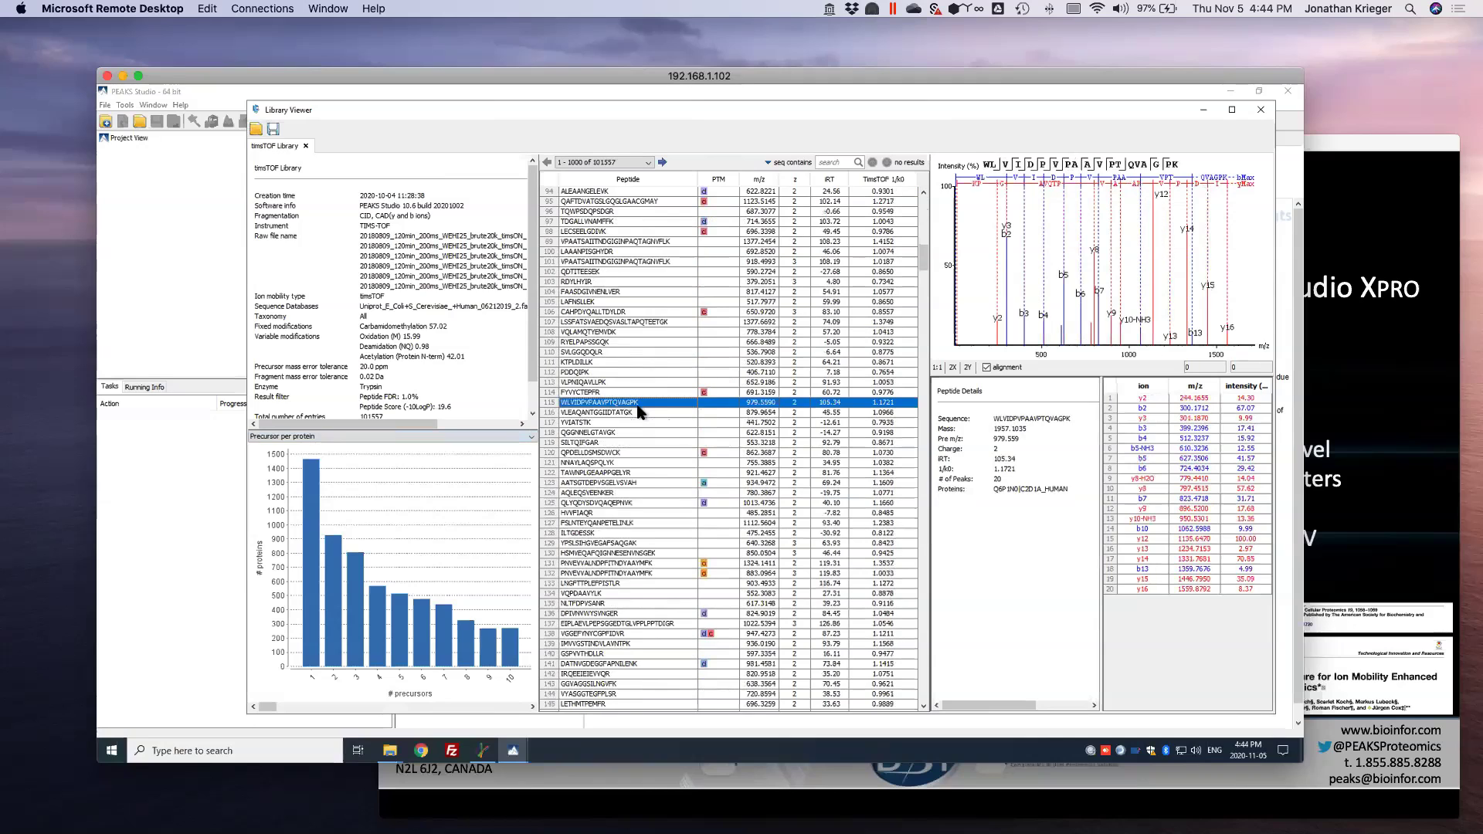
Inspect the library spectra and ion mobility values of SASEAQNILVAPGPIKEPK, MMGSADALPEEPSAK and VNGTLAVSR in the peptide list.
scroll(641, 435, "down", 12)
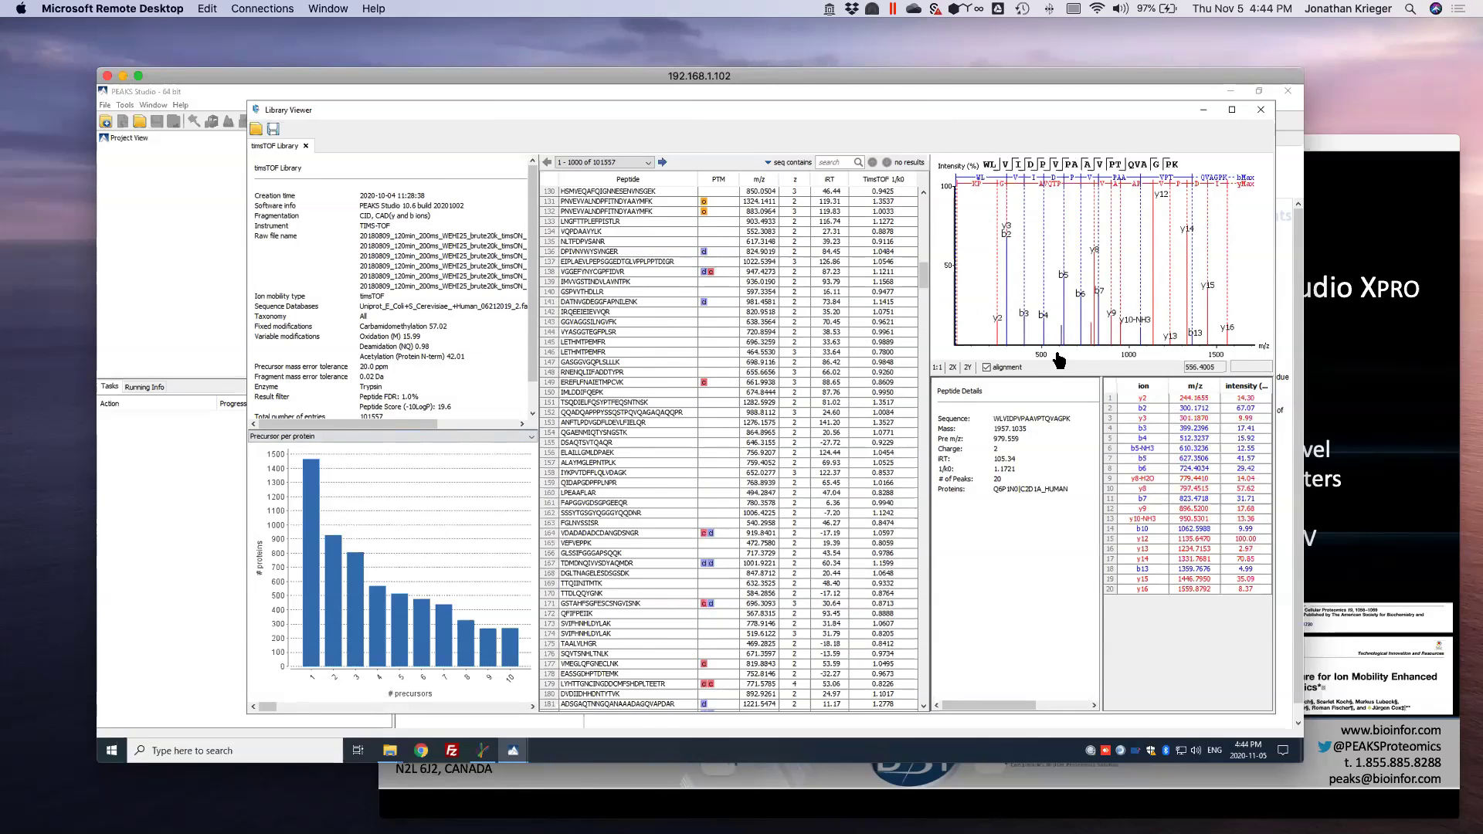
scroll(919, 277, "down", 20)
scroll(850, 348, "up", 20)
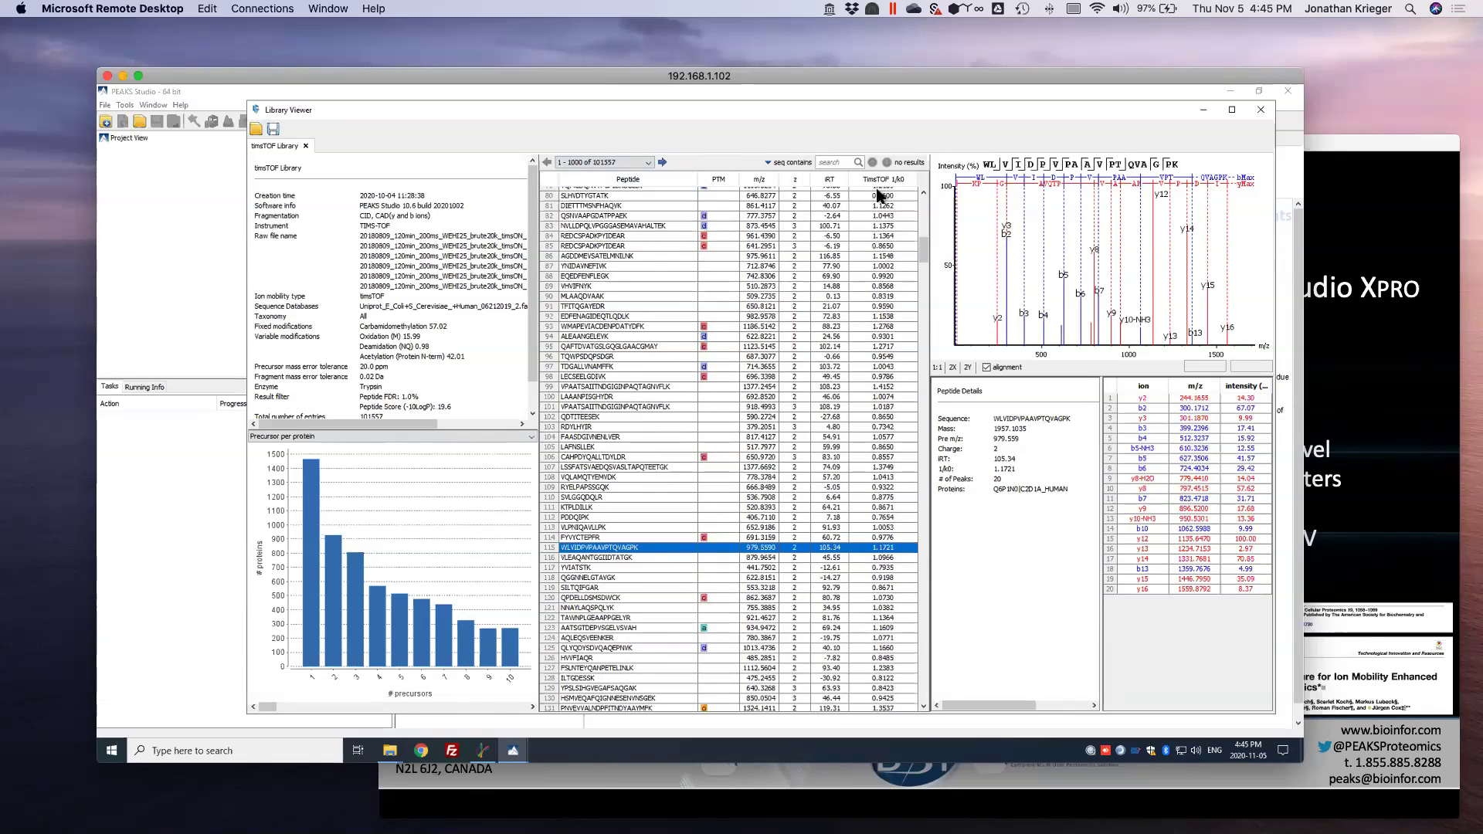
scroll(871, 463, "up", 8)
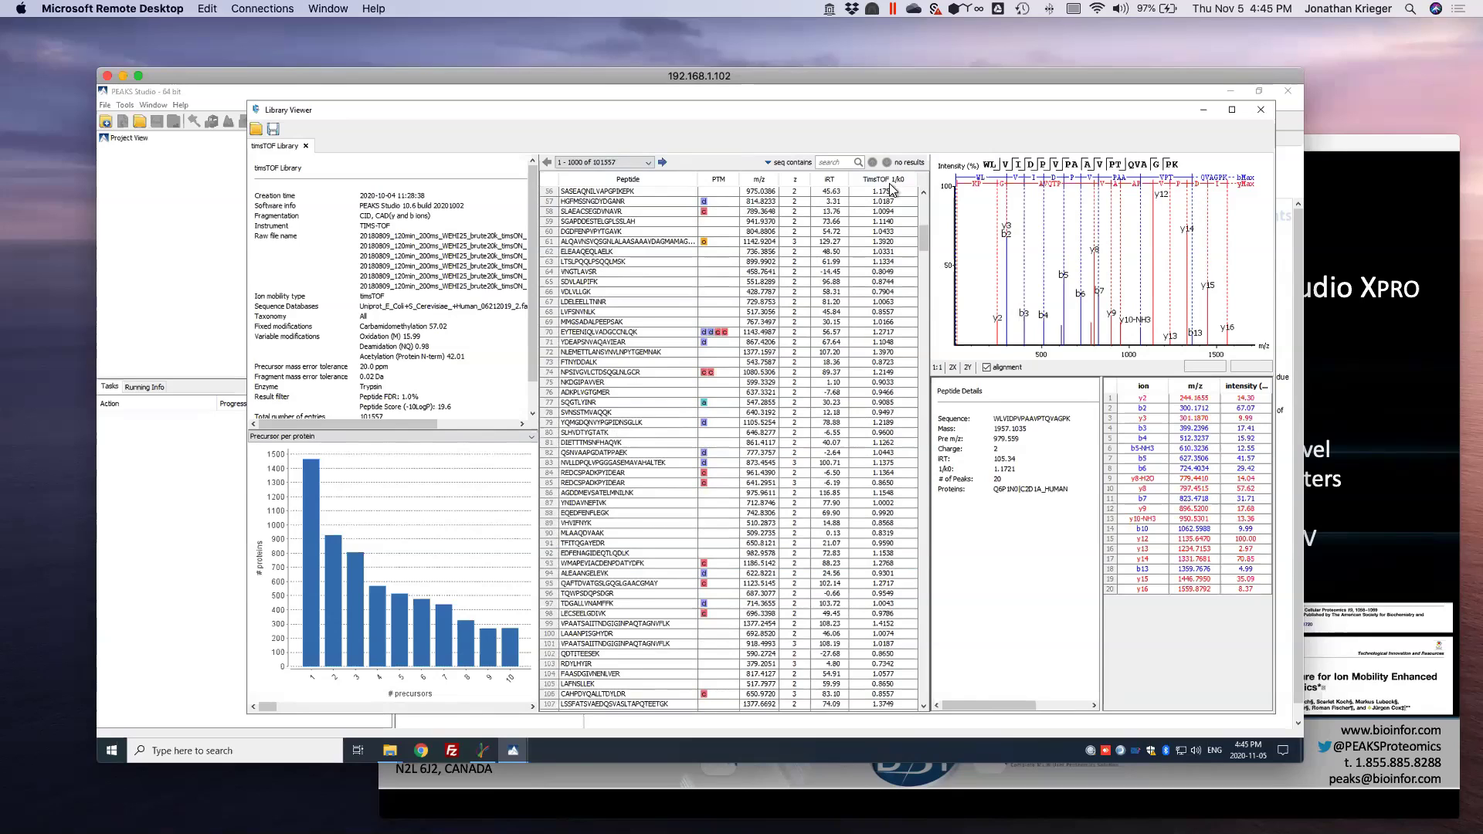
left_click(888, 193)
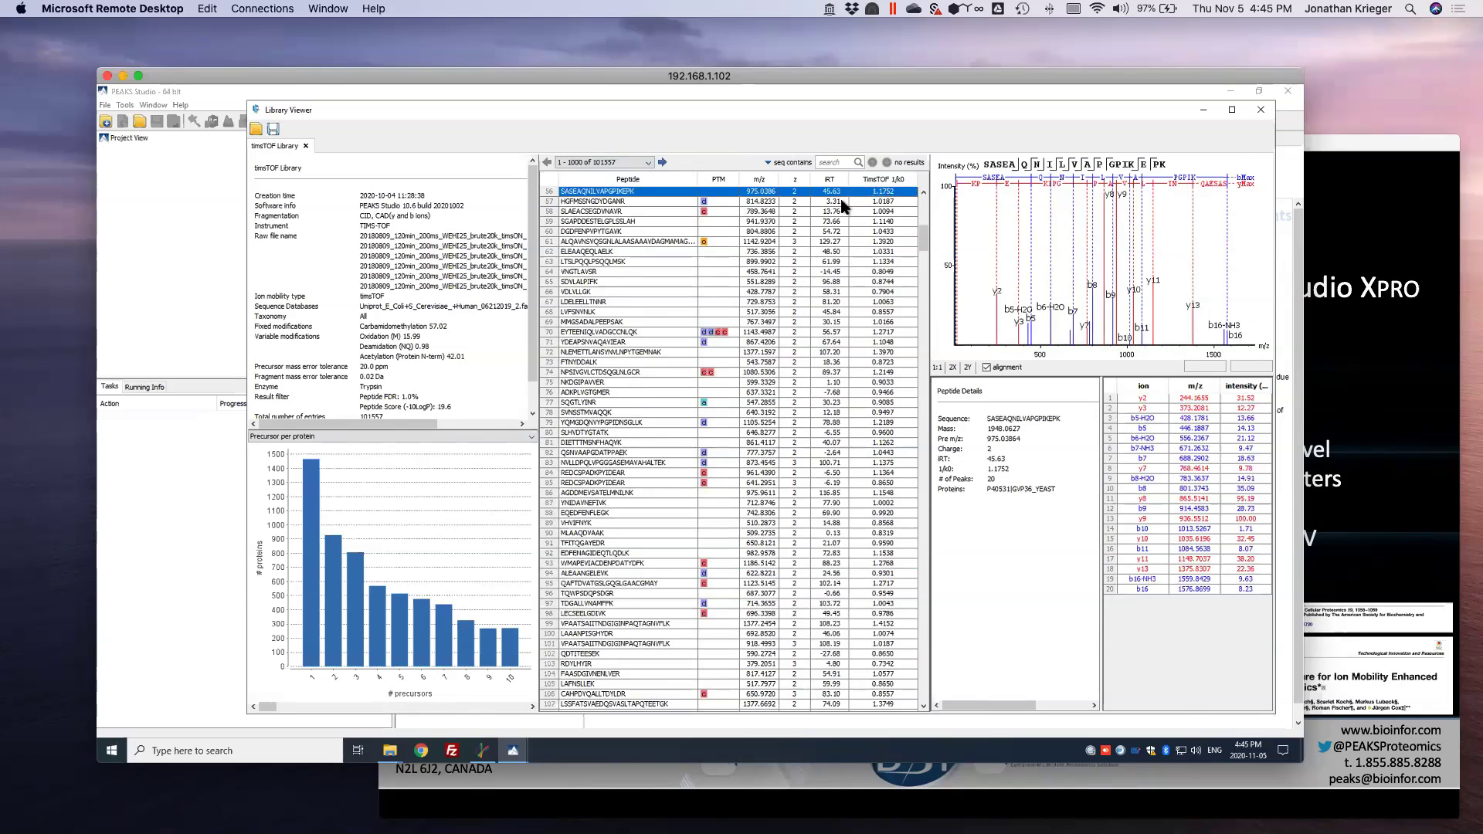
left_click(854, 202)
left_click(886, 323)
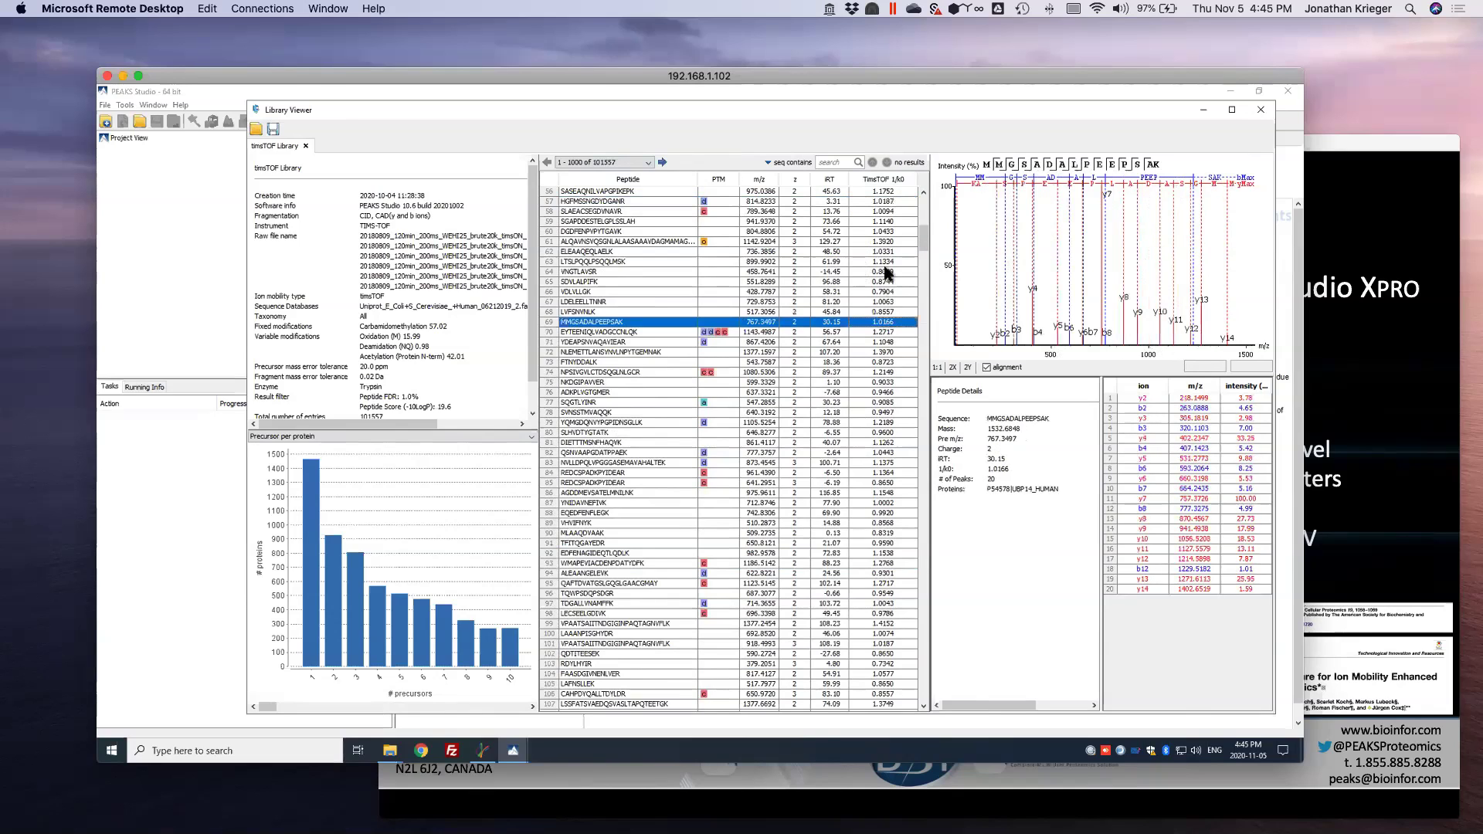
left_click(885, 272)
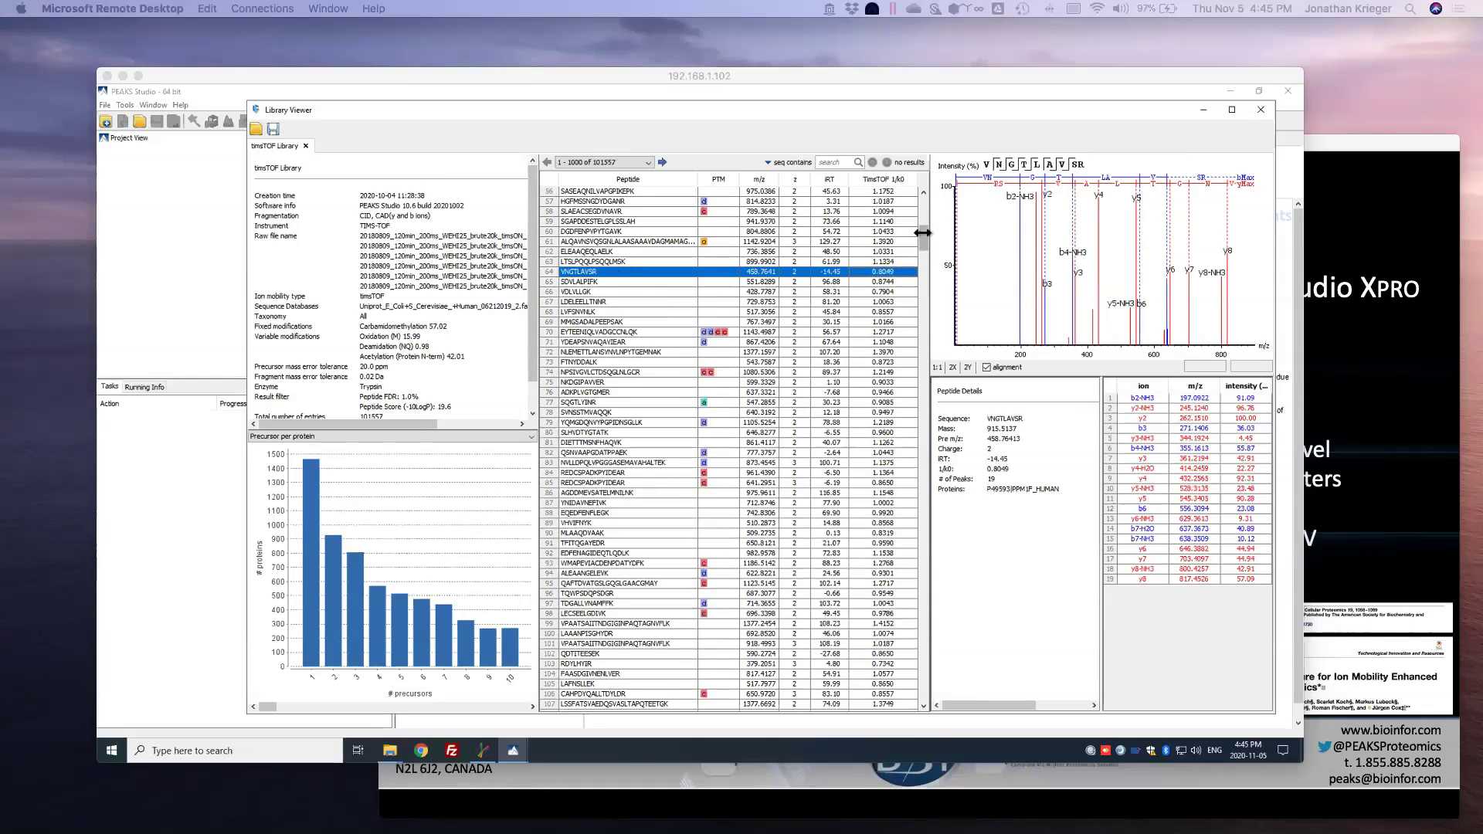
left_click_drag(924, 308, 925, 341)
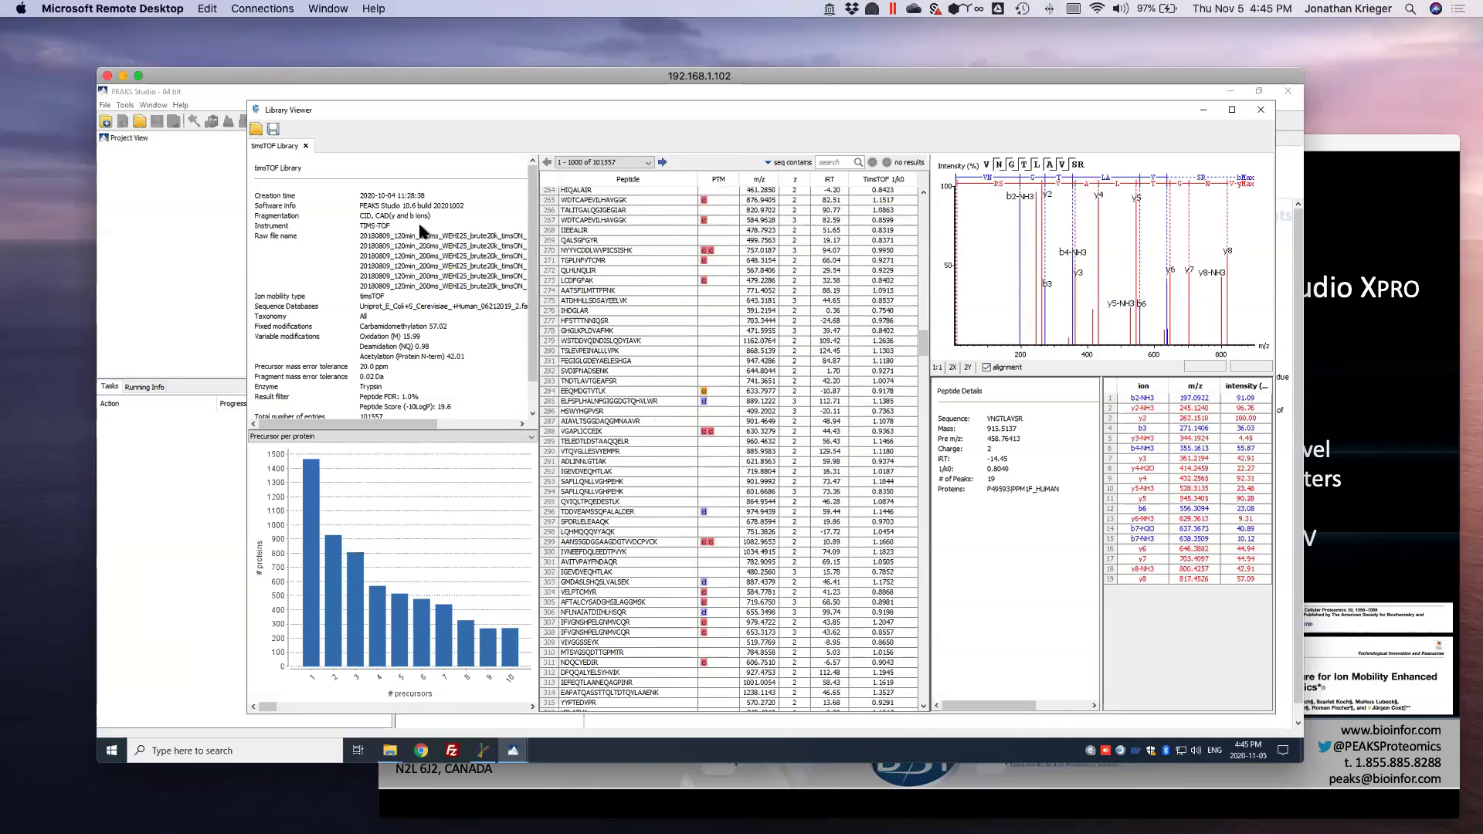
Save a copy of the library as timsTOF Library_1 in the Spectral Library folder.
left_click(273, 132)
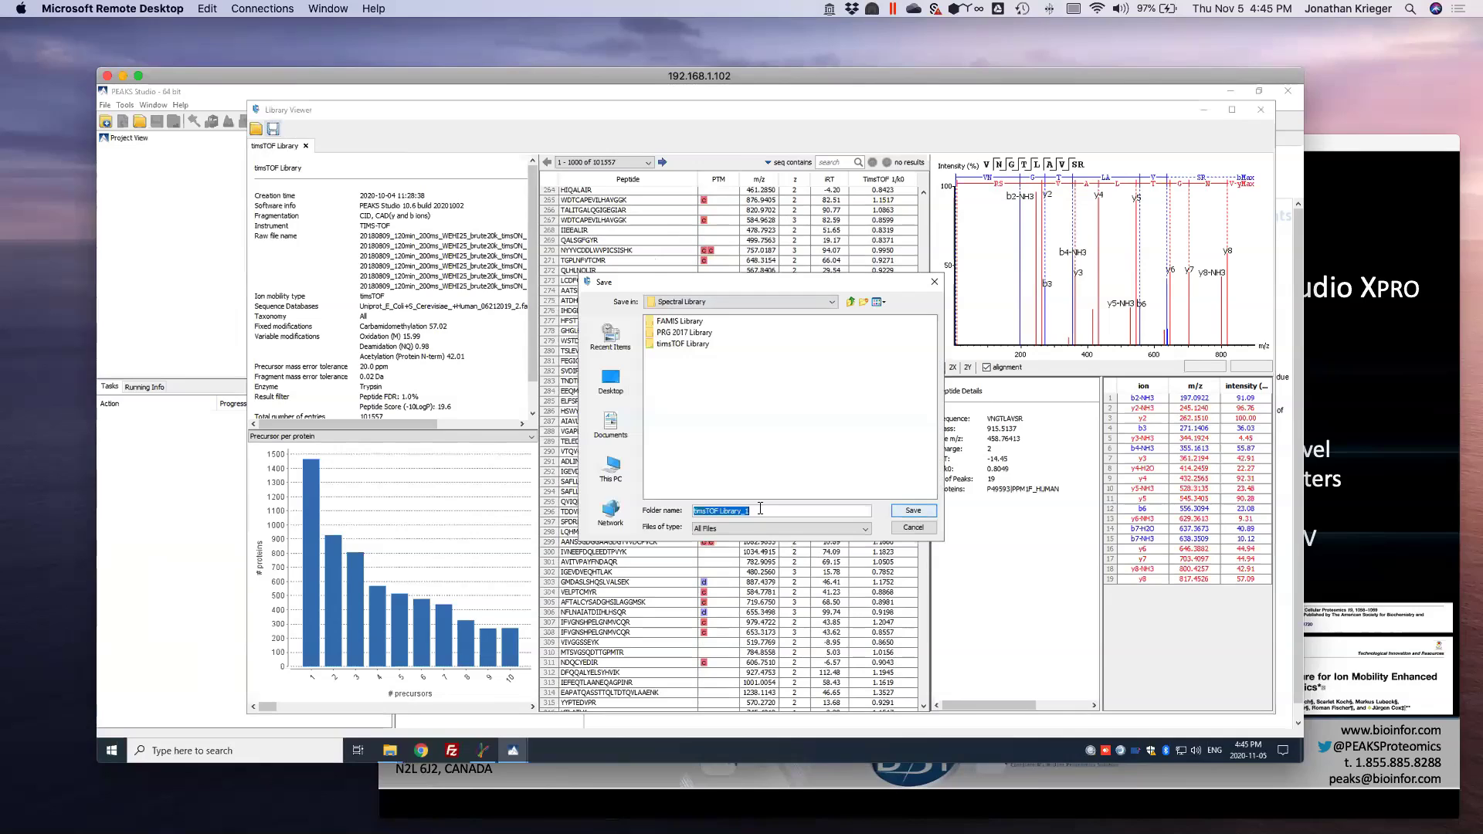
left_click(913, 510)
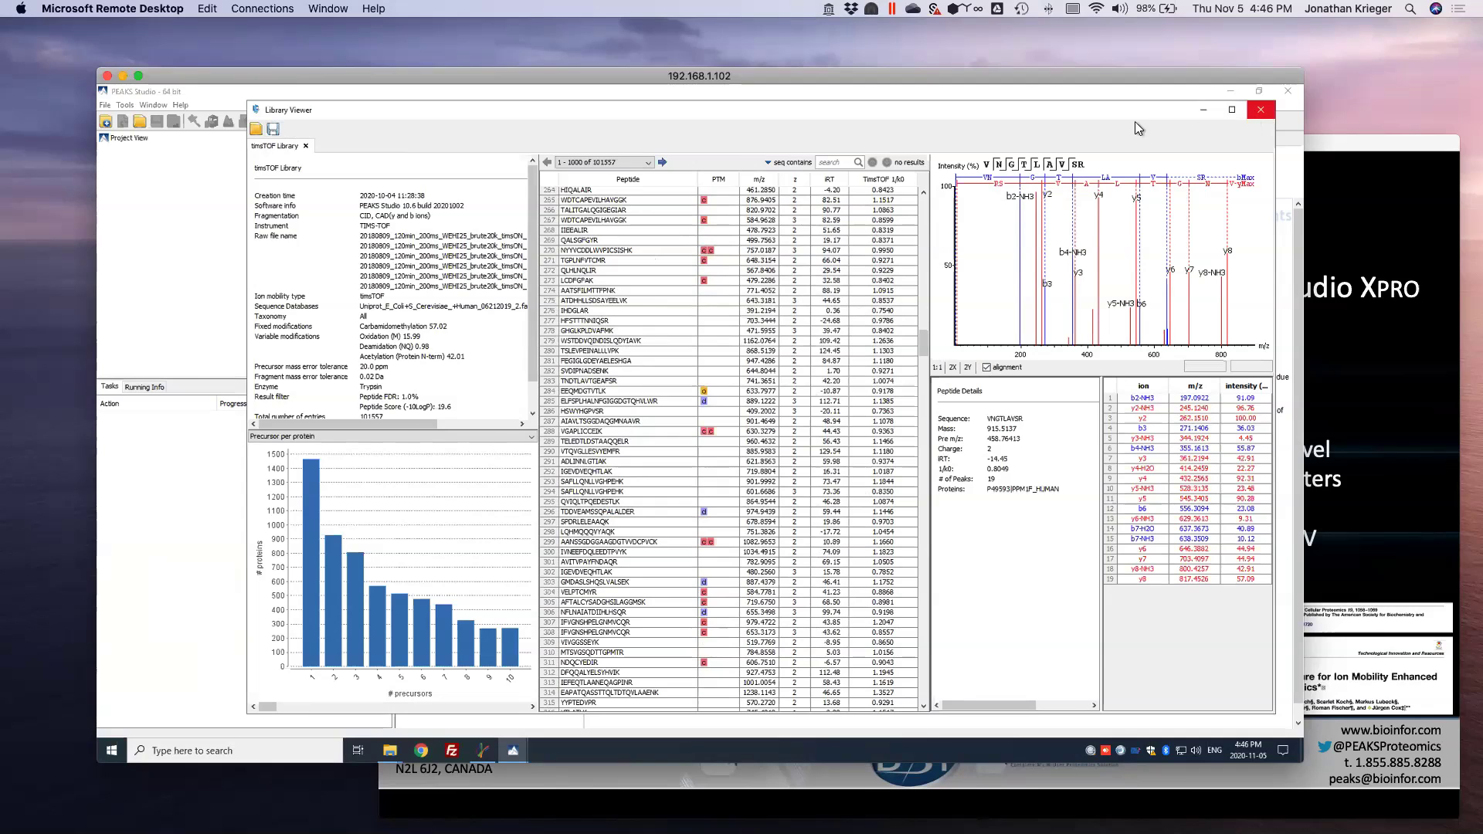
Search the library for peptide sequences containing NLLTPL and toggle the spectrum's alignment display off and back on.
scroll(753, 348, "up", 8)
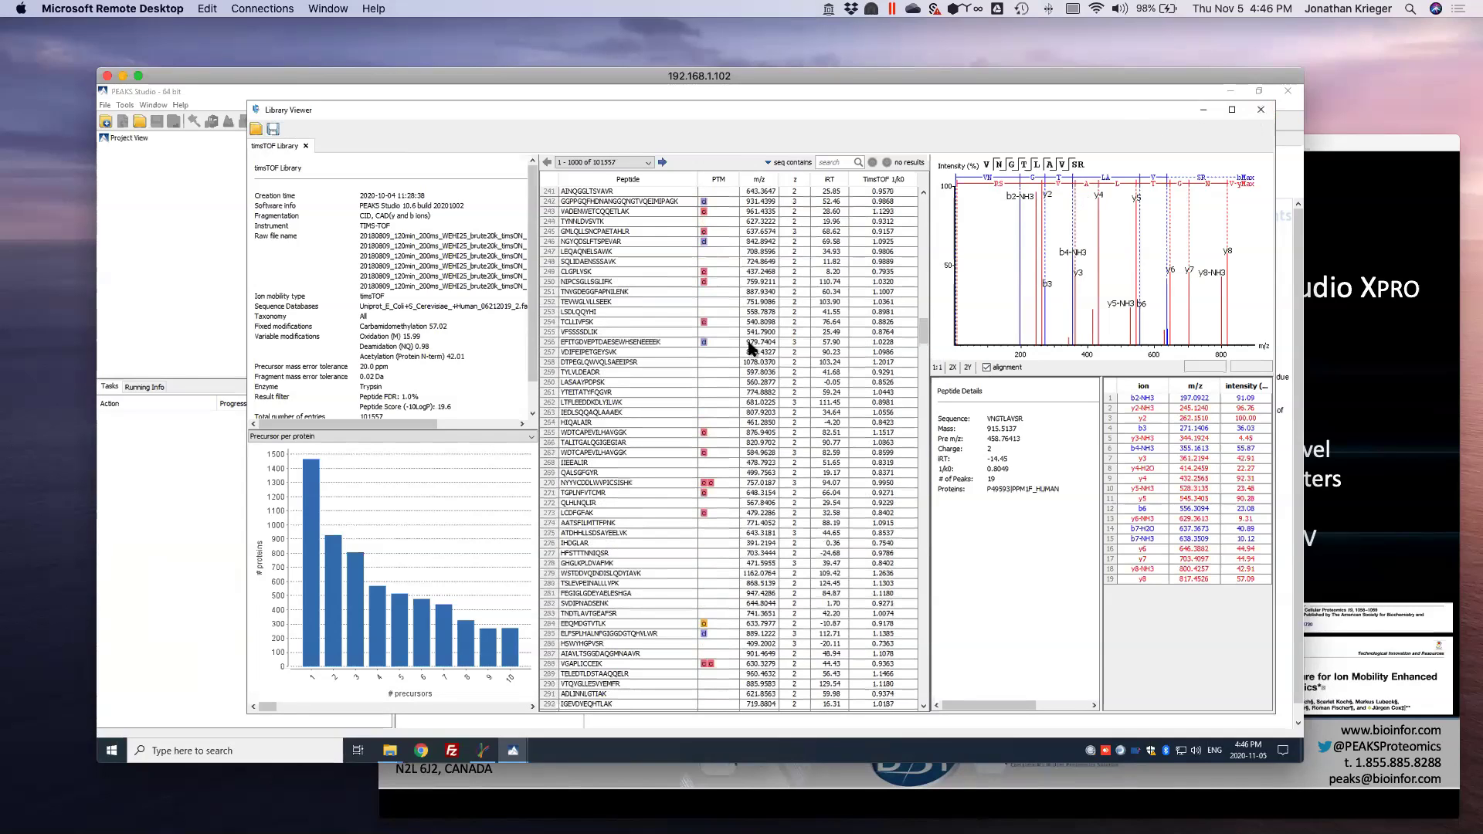
scroll(753, 347, "up", 17)
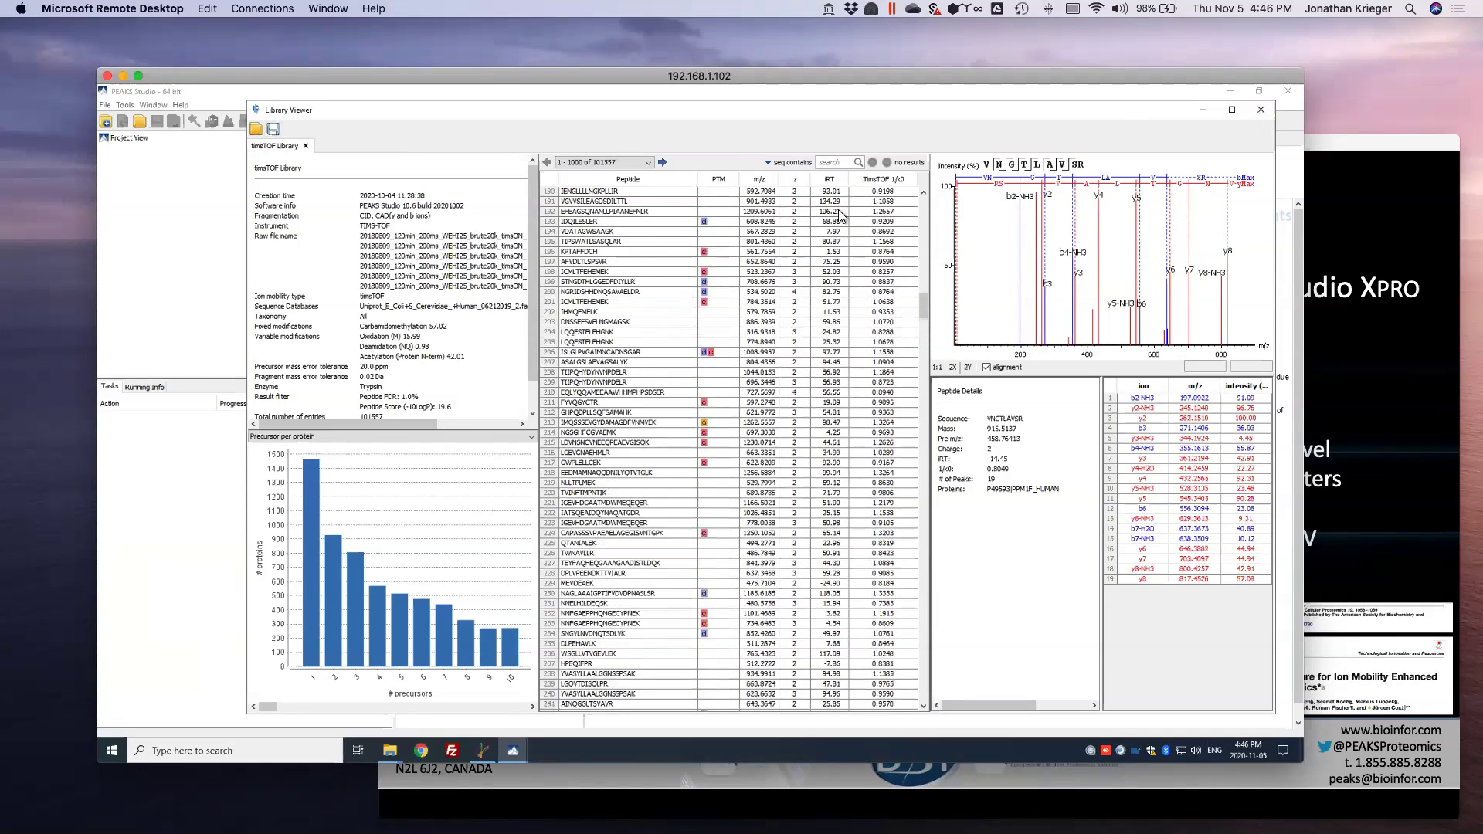
left_click(829, 161)
key("Return")
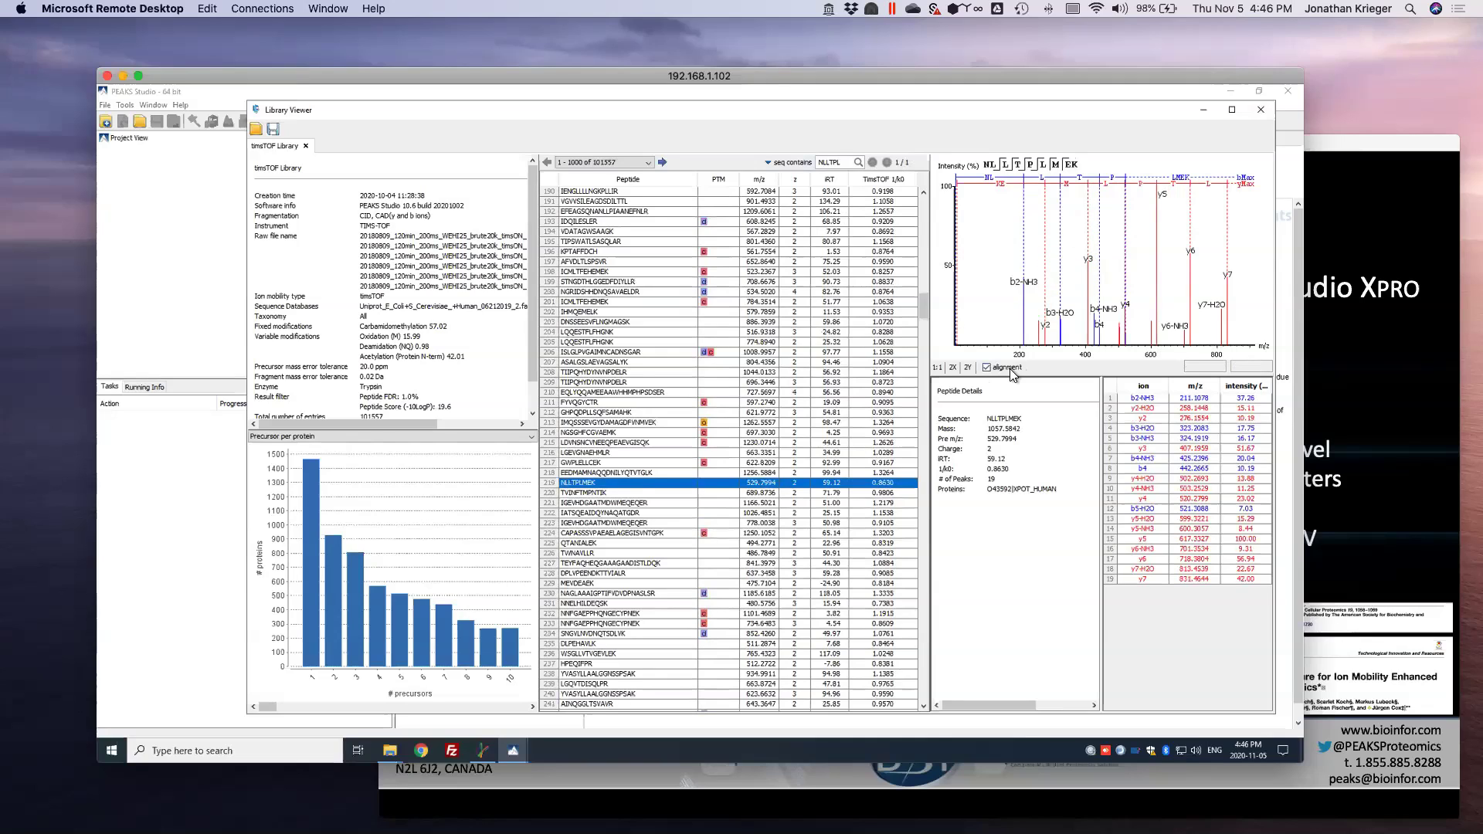
left_click(987, 368)
left_click(987, 368)
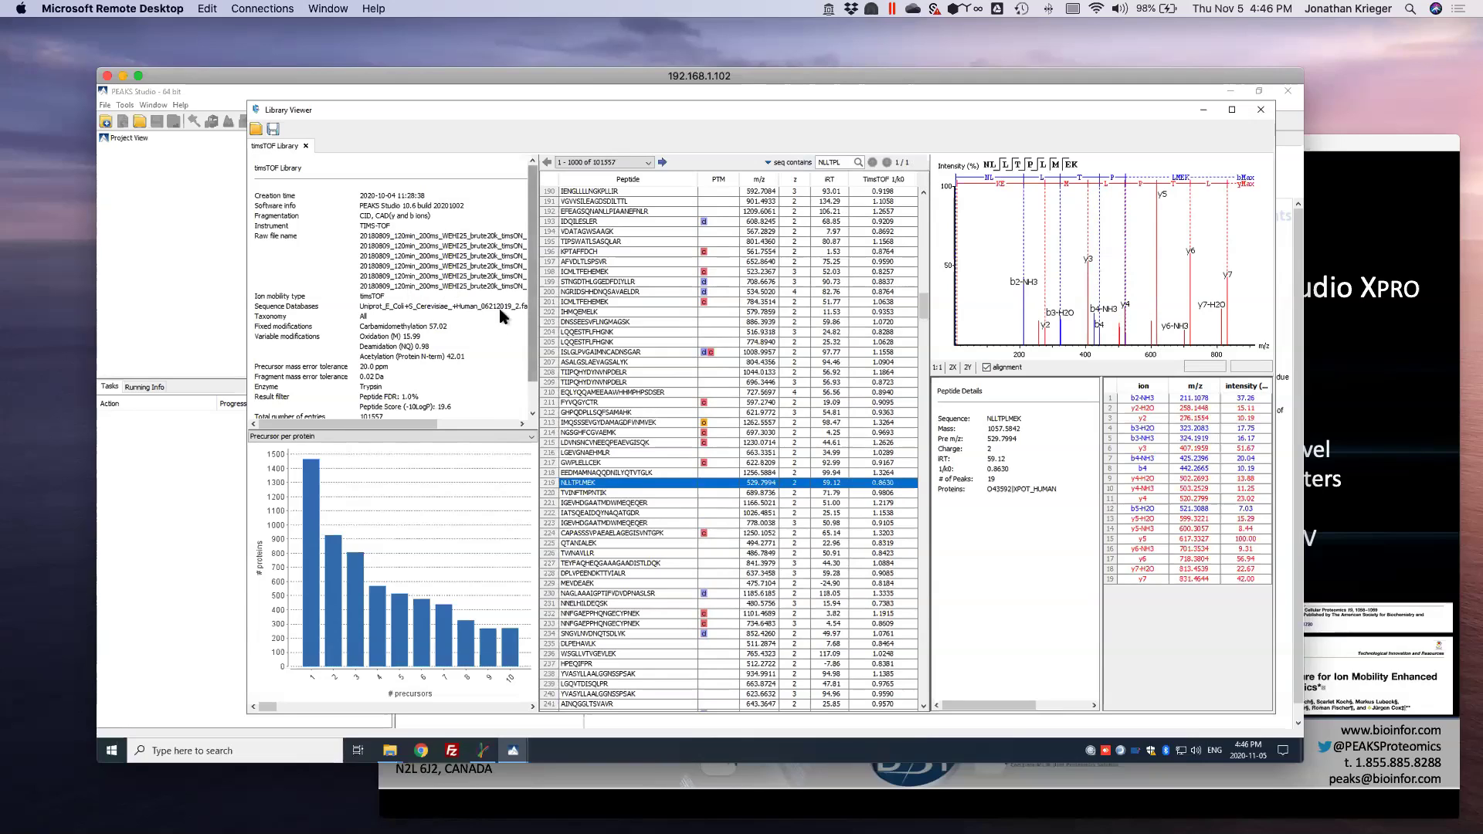
Close the Library Viewer and minimize the 192.168.1.102 remote session window.
scroll(527, 211, "down", 3)
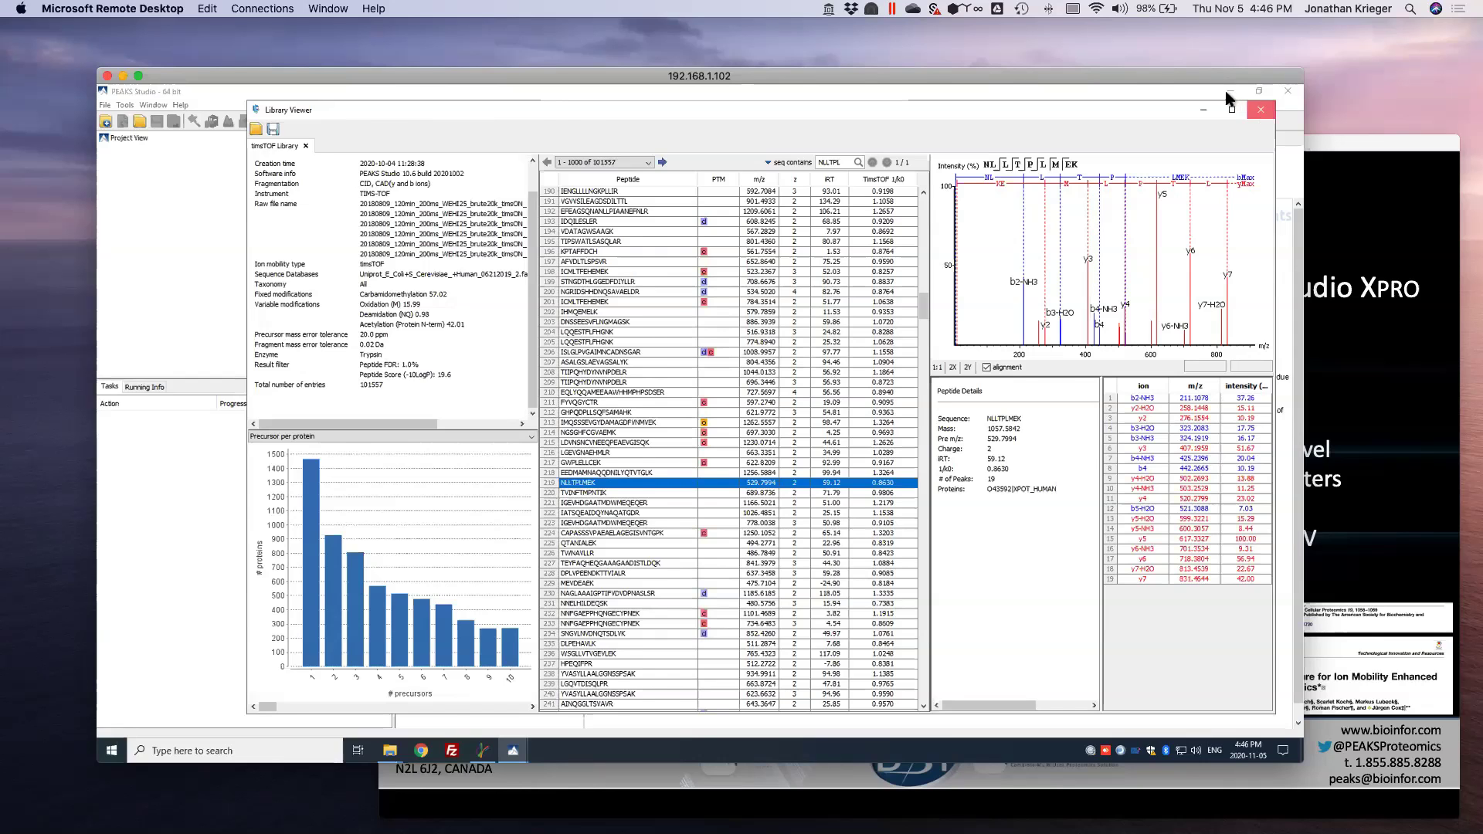
left_click(1260, 109)
left_click_drag(773, 75, 659, 73)
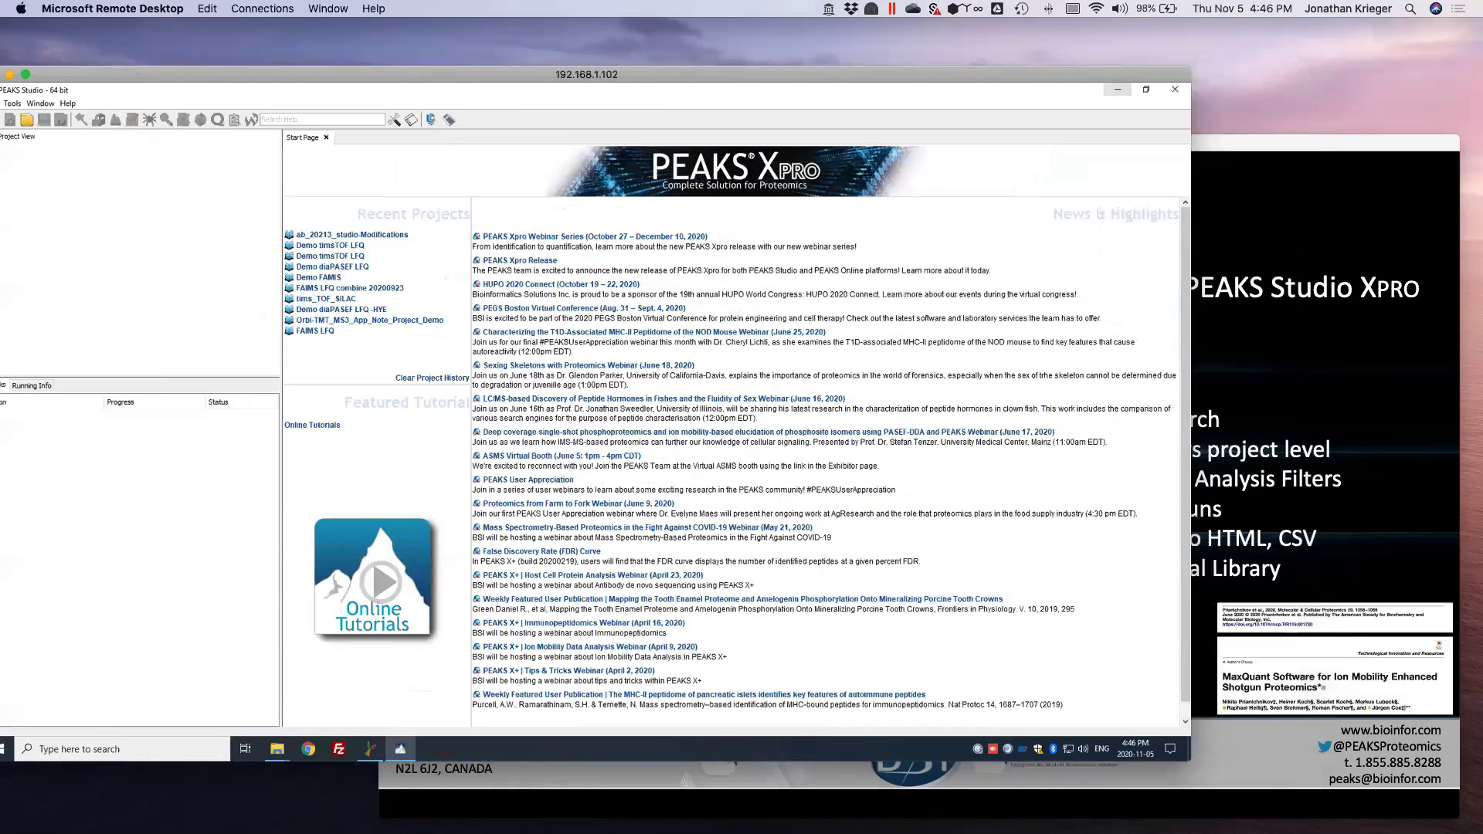
key("super+m")
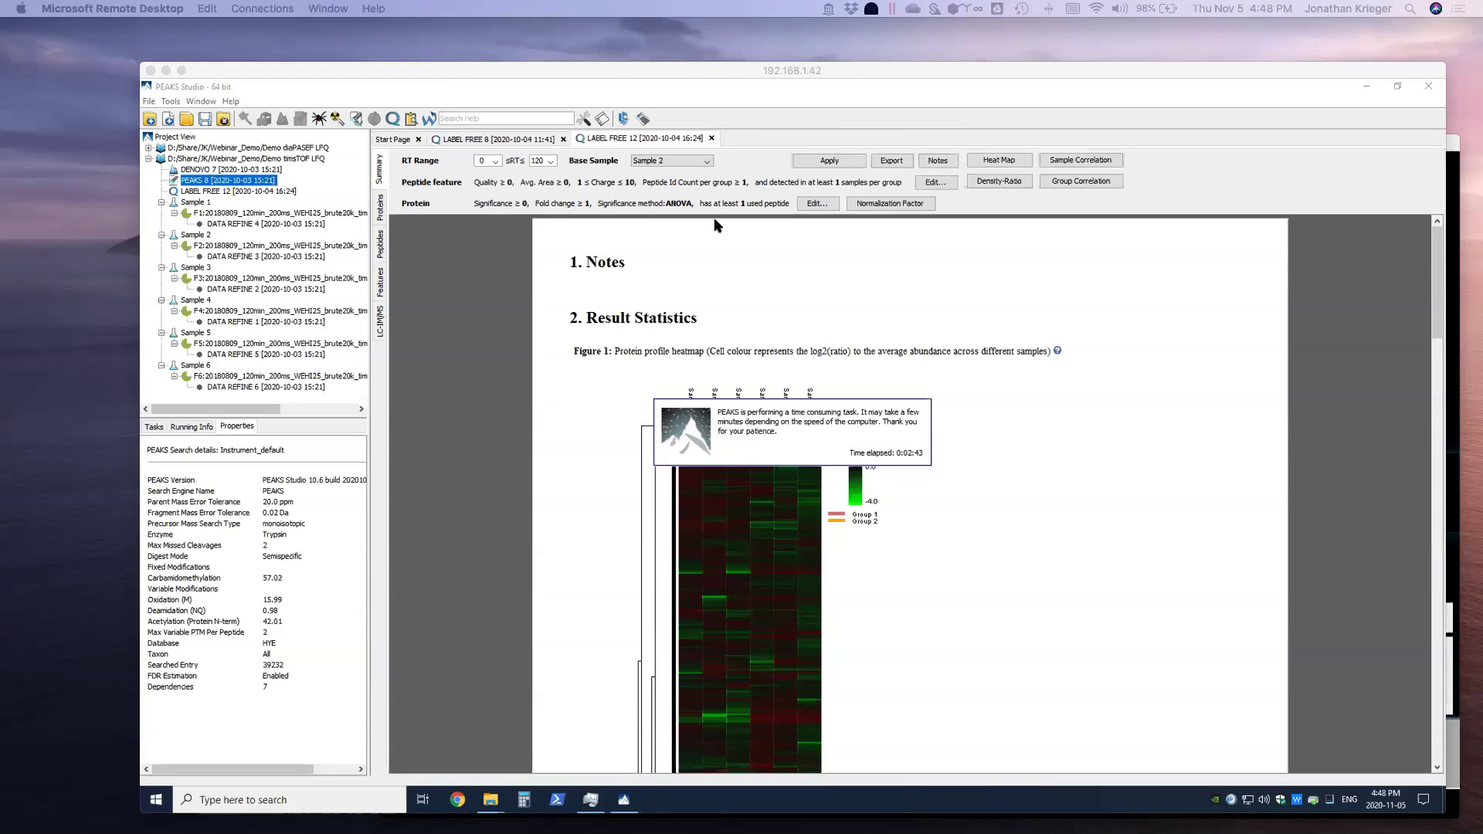
Bring the 192.168.1.42 remote session forward and shift its window up and to the left on the desktop.
left_click(1084, 71)
left_click_drag(1085, 71, 1058, 42)
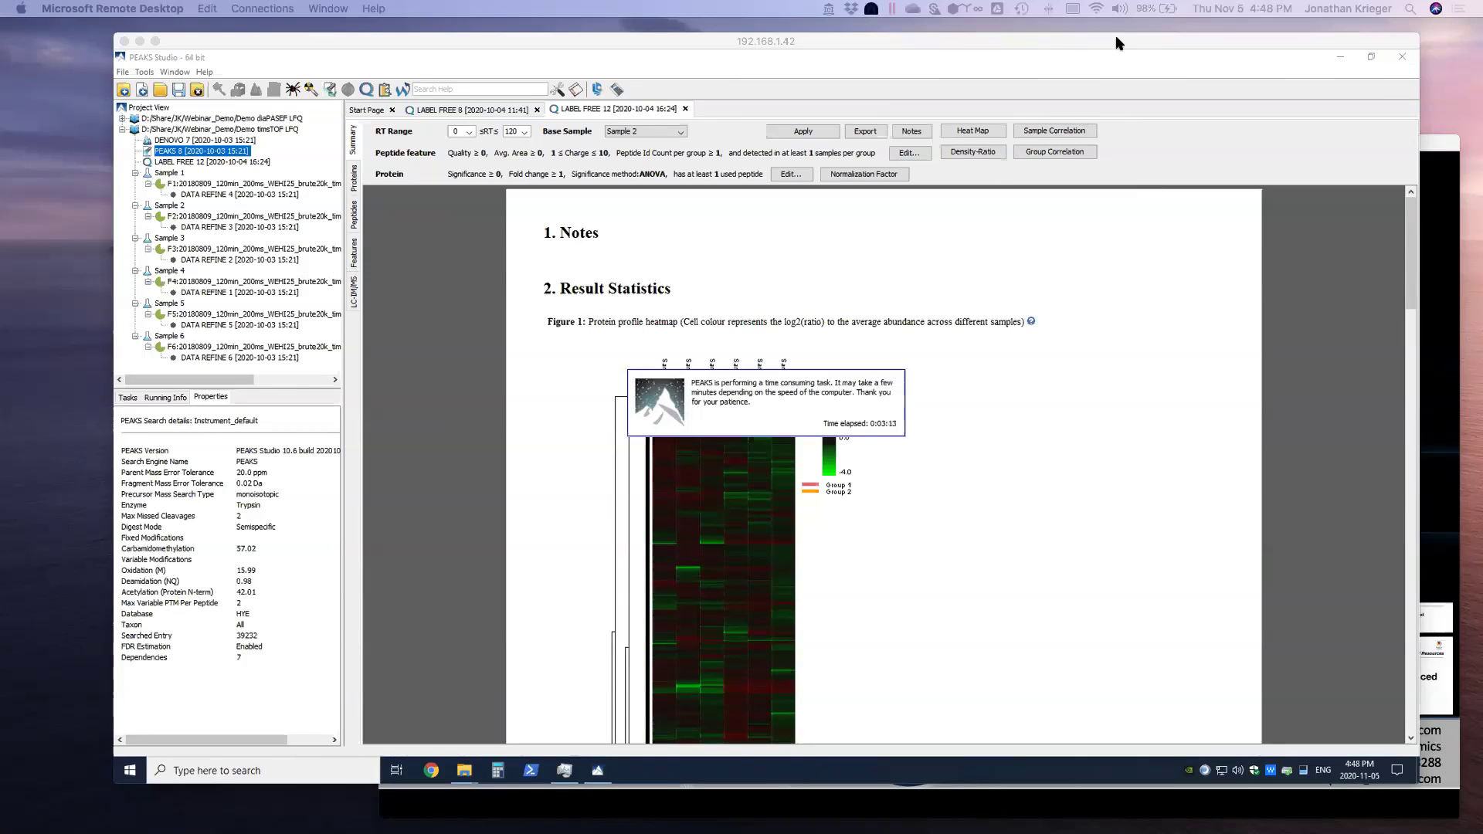
left_click_drag(1123, 43, 1062, 43)
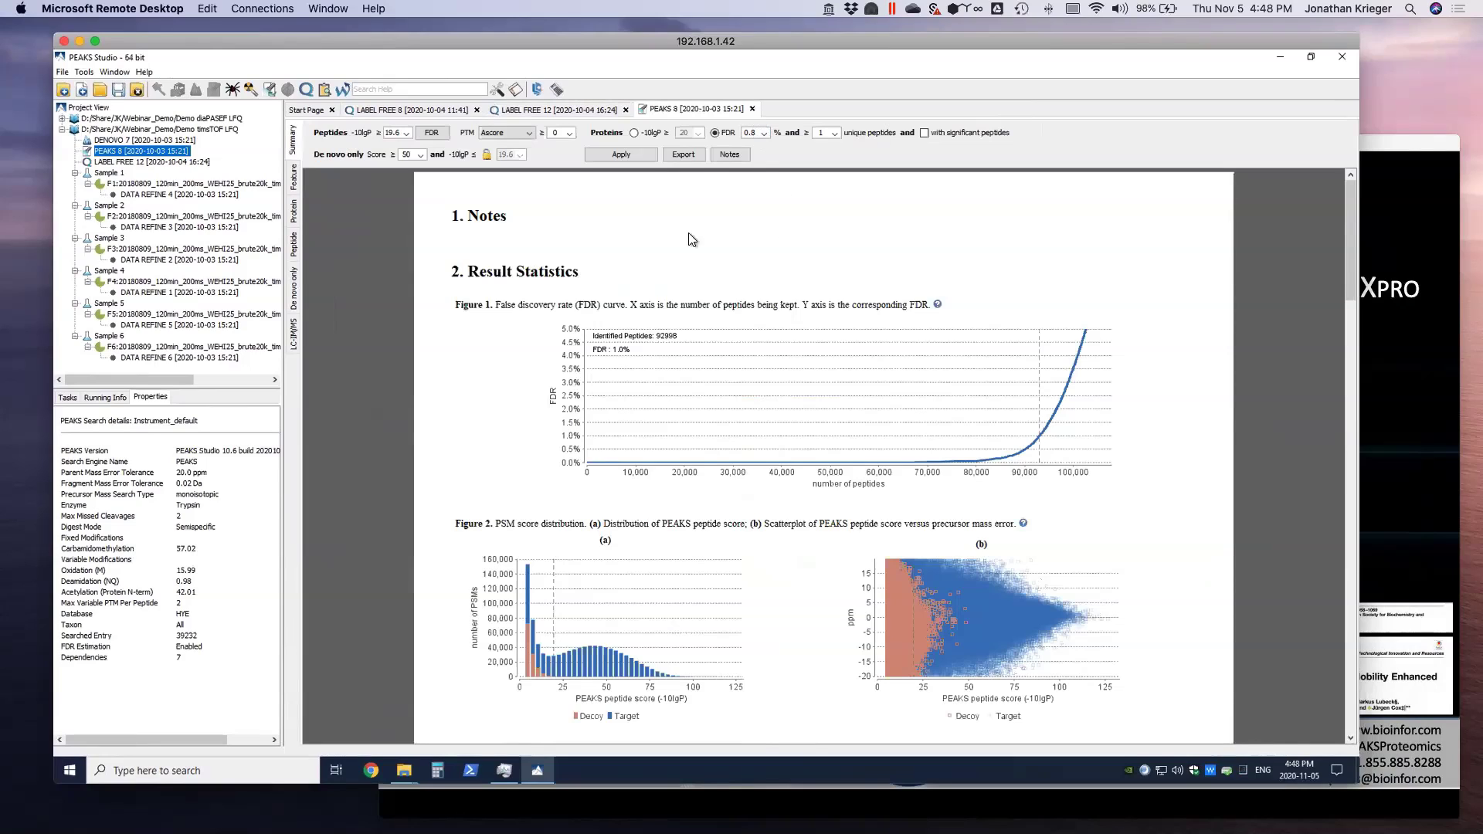
Examine the PEAKS 8 summary report from the PSM score distribution and sample statistics through to the experiment control figures.
scroll(582, 323, "down", 5)
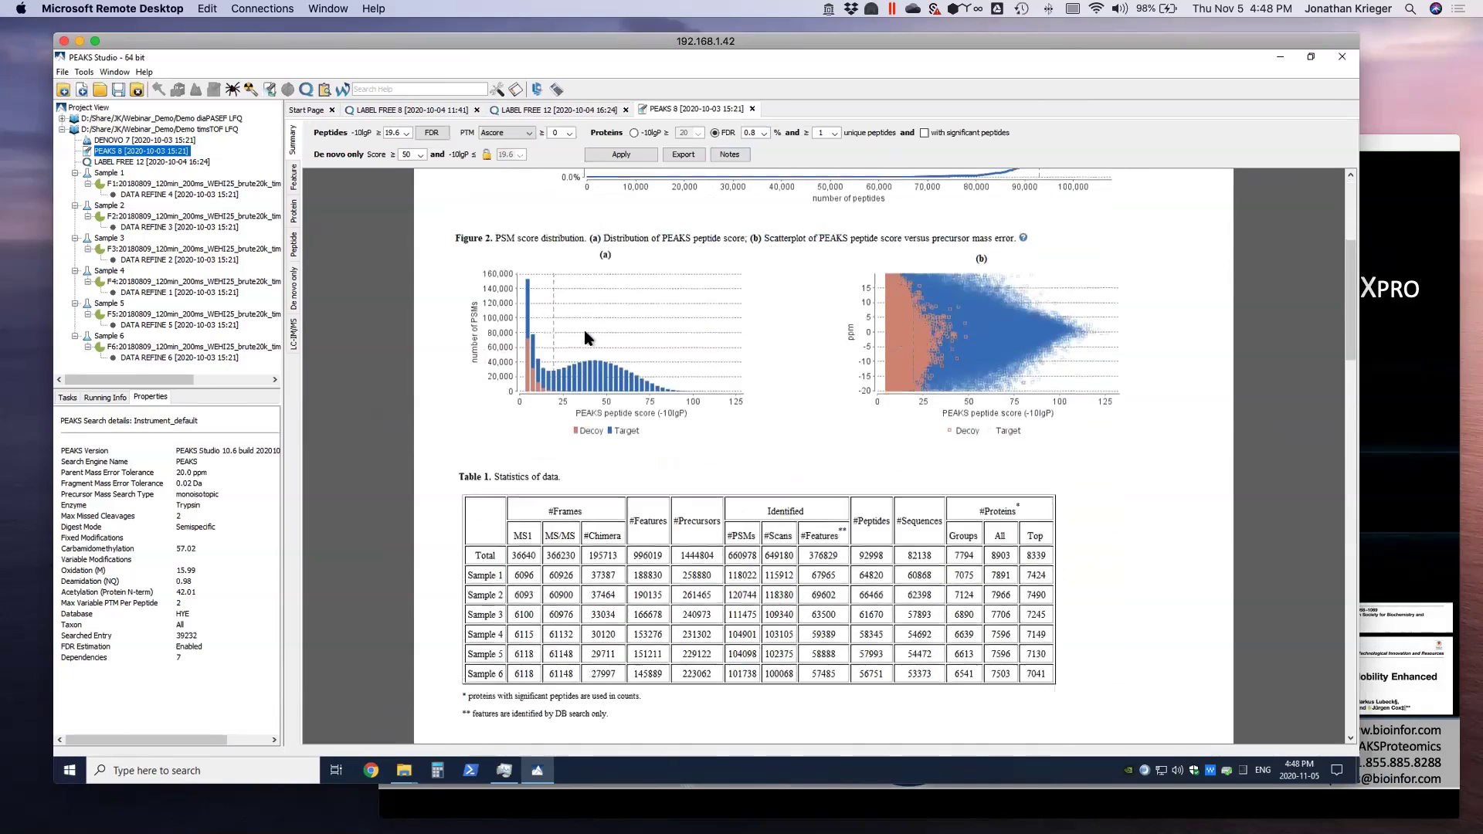
scroll(585, 332, "down", 5)
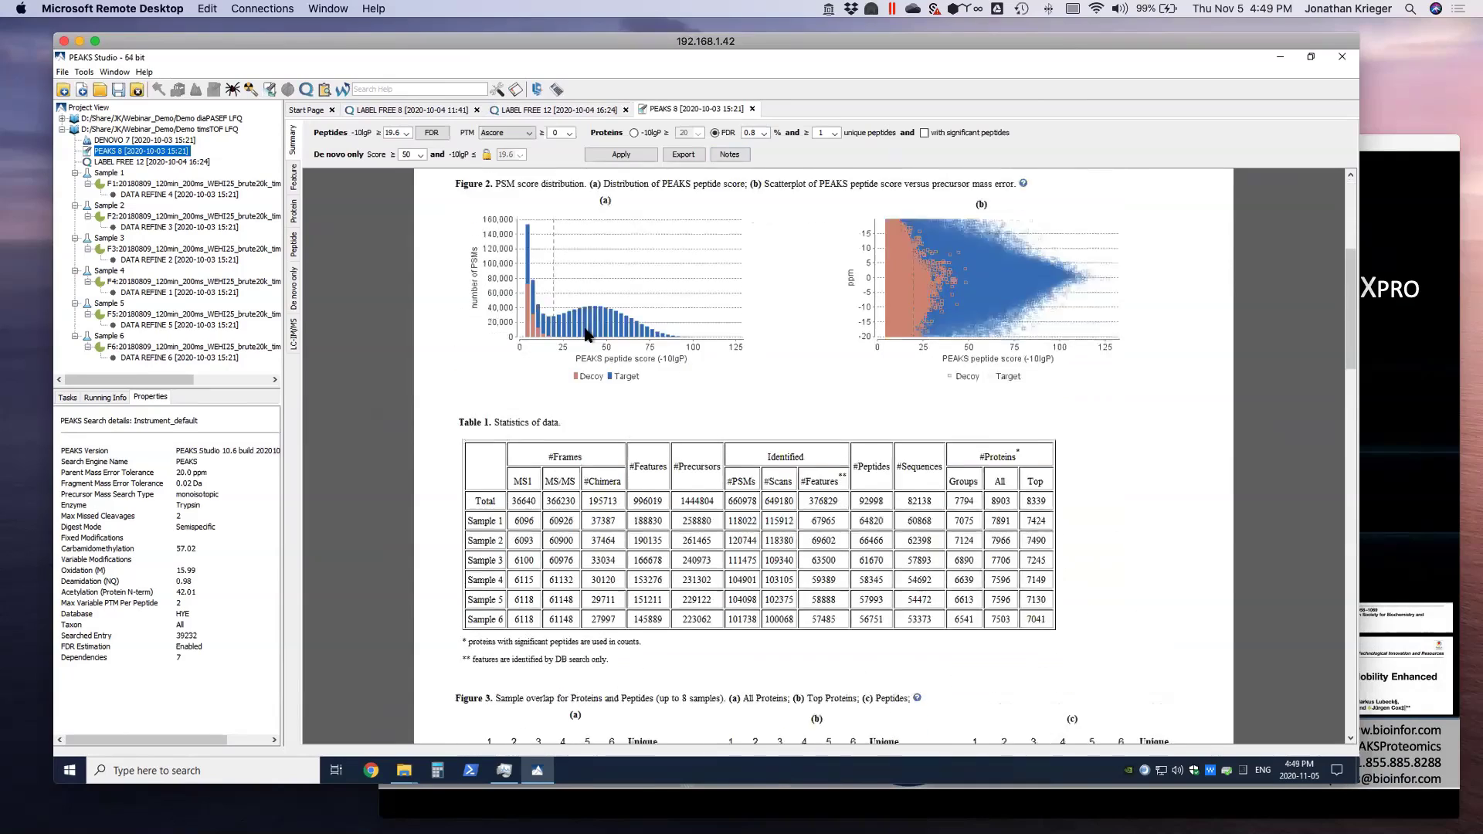
scroll(585, 332, "down", 3)
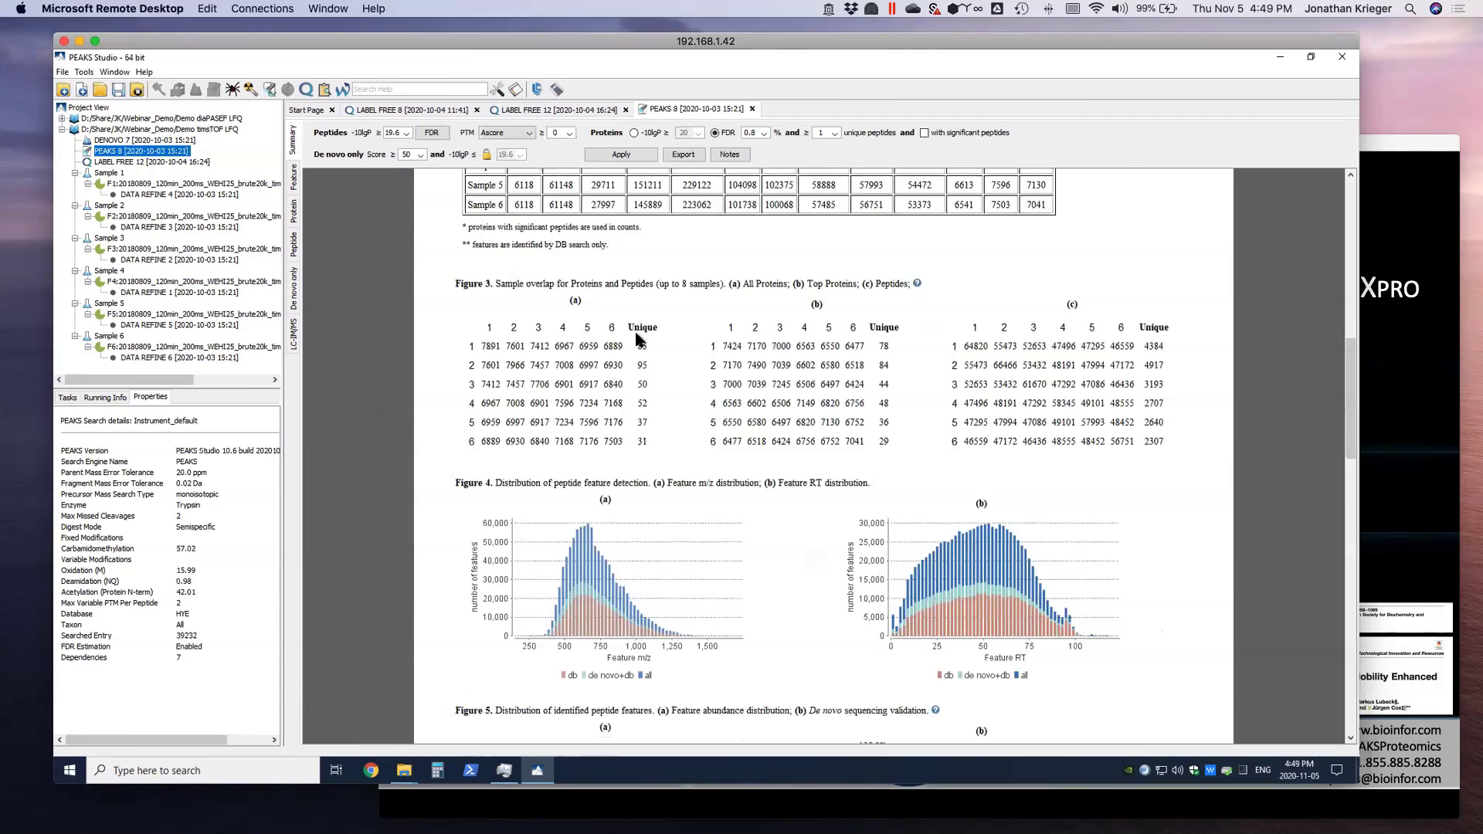
scroll(638, 340, "up", 4)
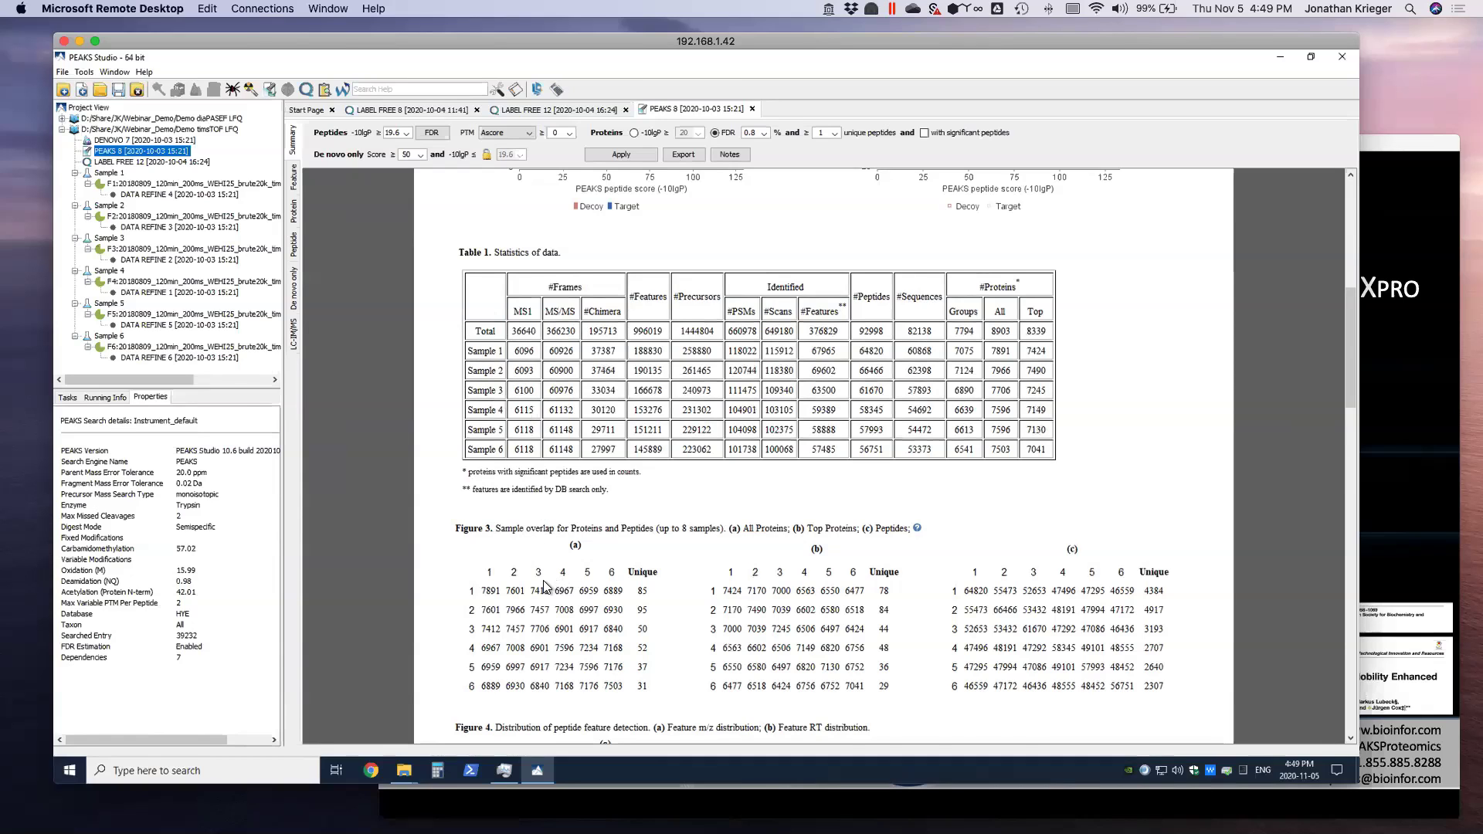
scroll(544, 587, "down", 3)
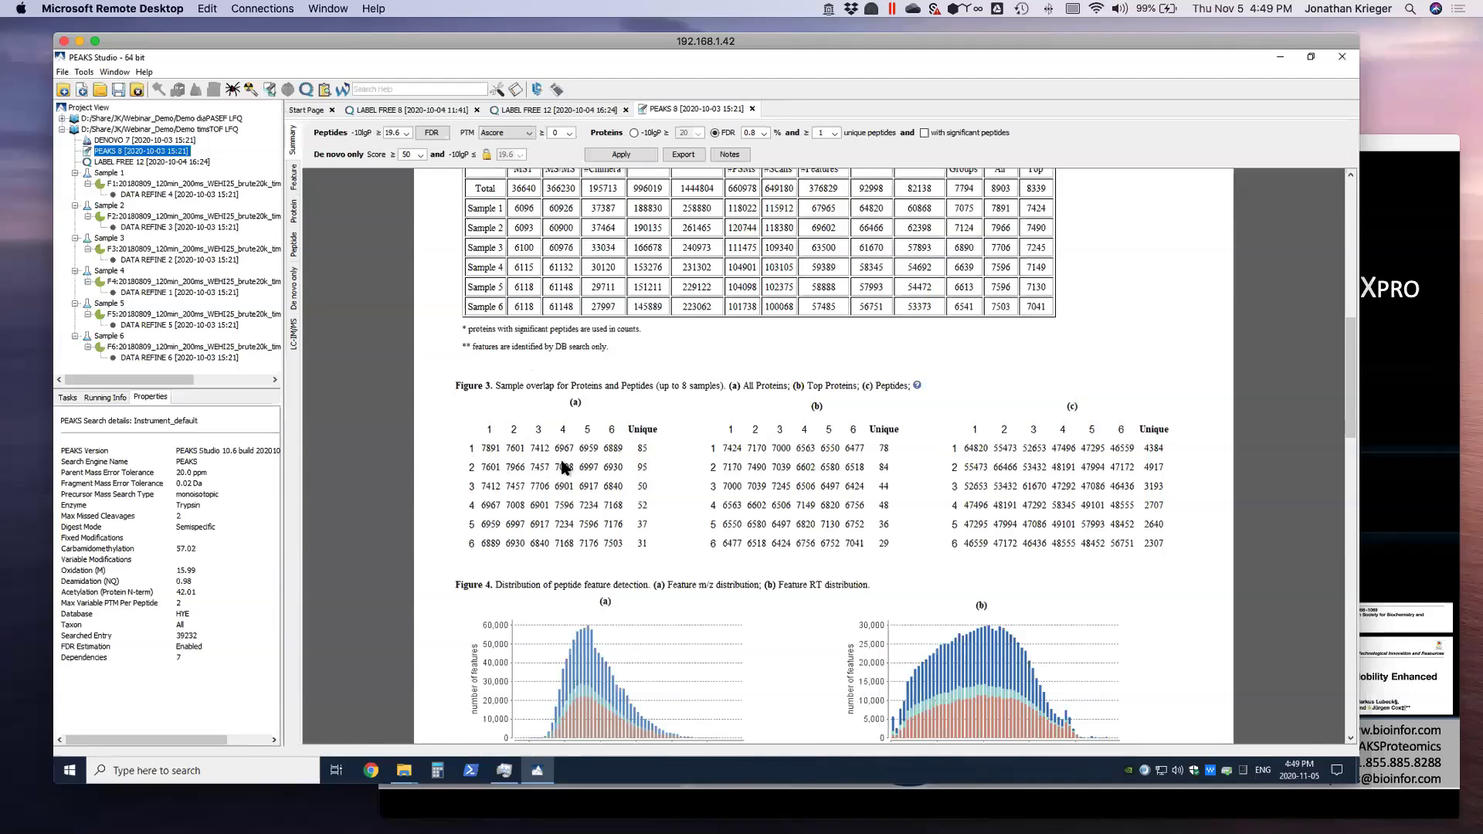
scroll(563, 467, "down", 3)
scroll(563, 467, "down", 15)
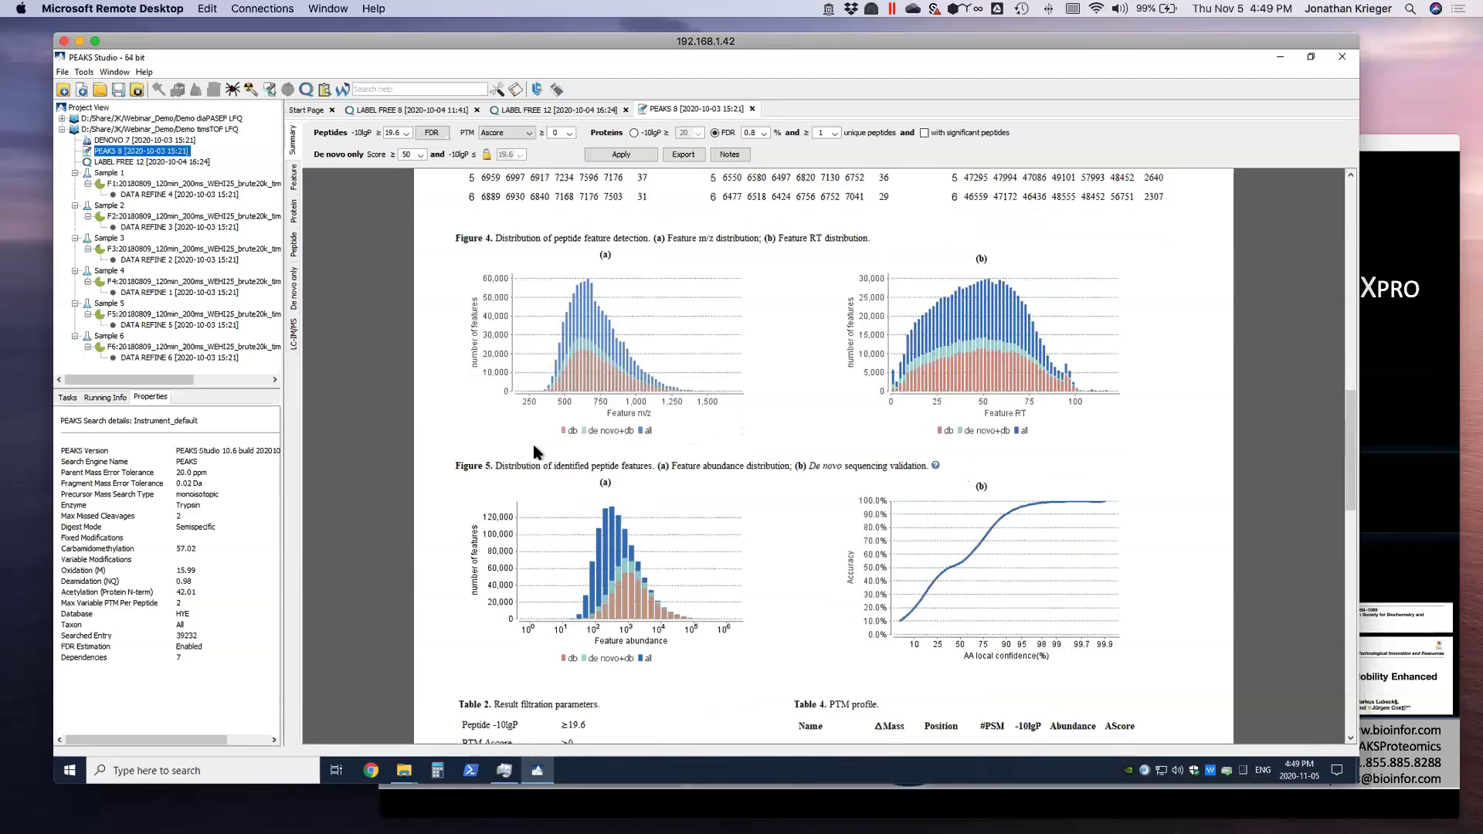
scroll(534, 450, "down", 18)
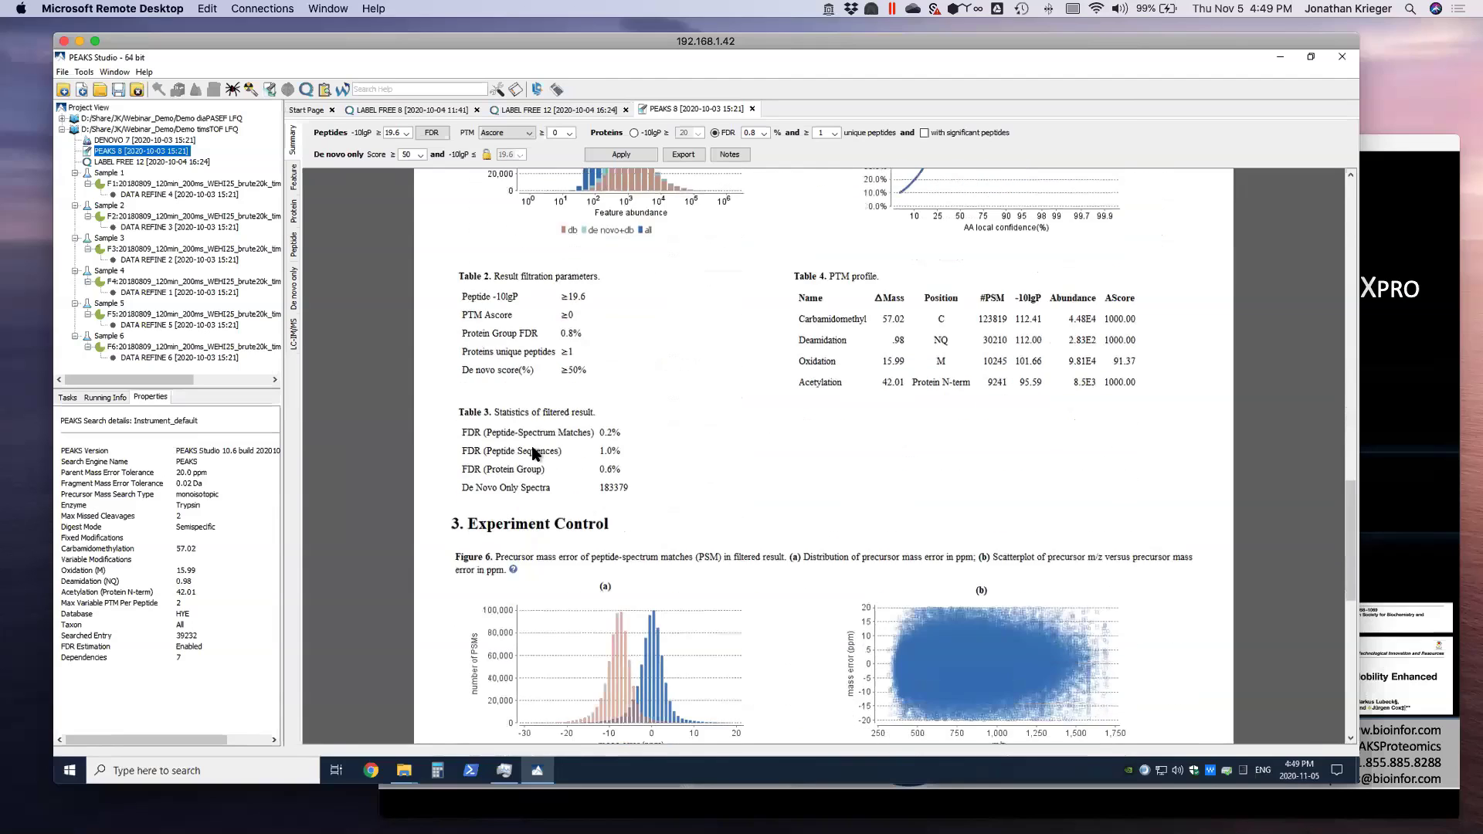
scroll(532, 452, "down", 5)
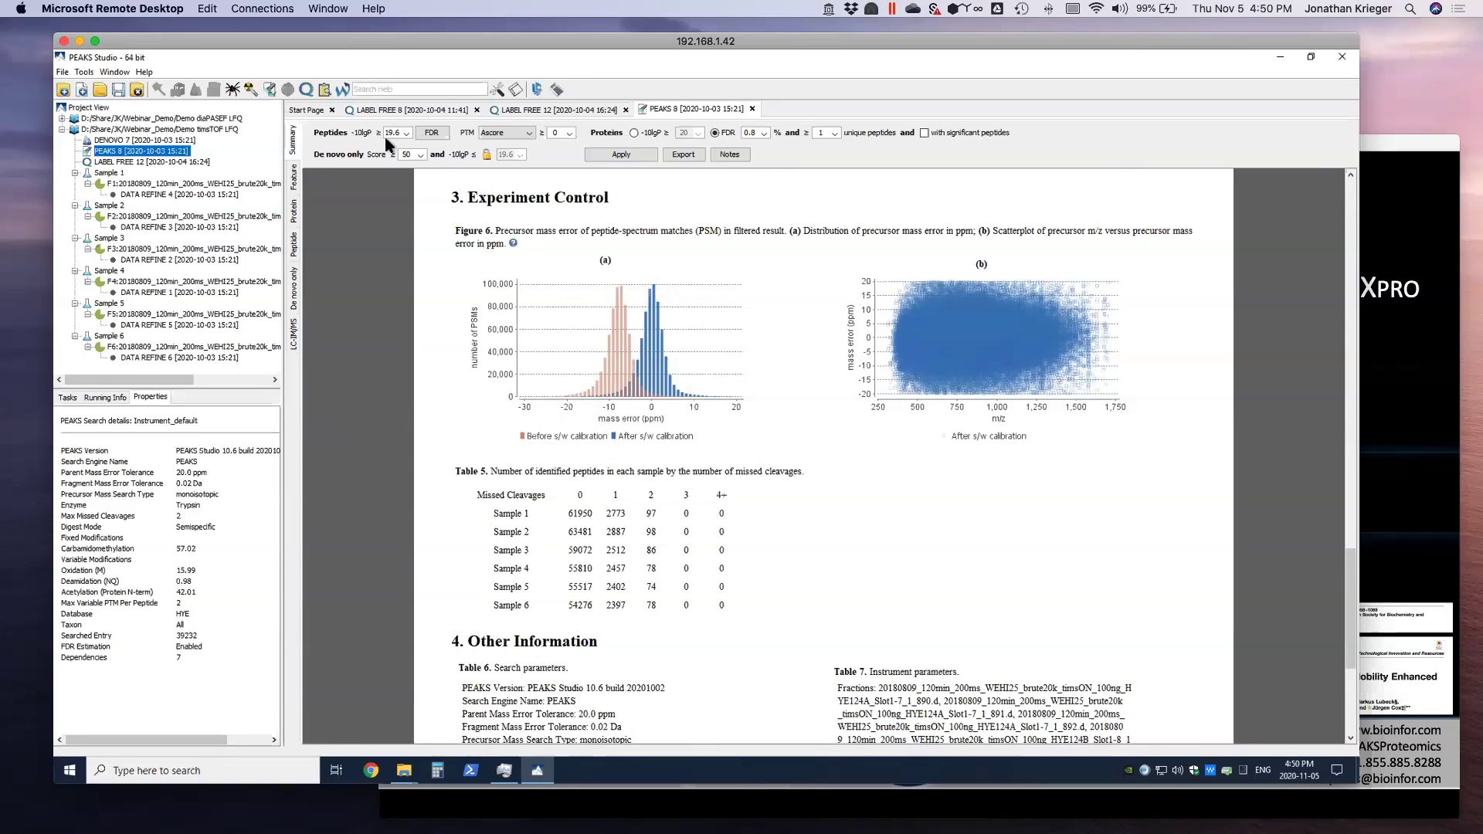
Review the PEAKS 8 export options for HTML report, text formats and spectral library, and leave without exporting.
left_click(682, 155)
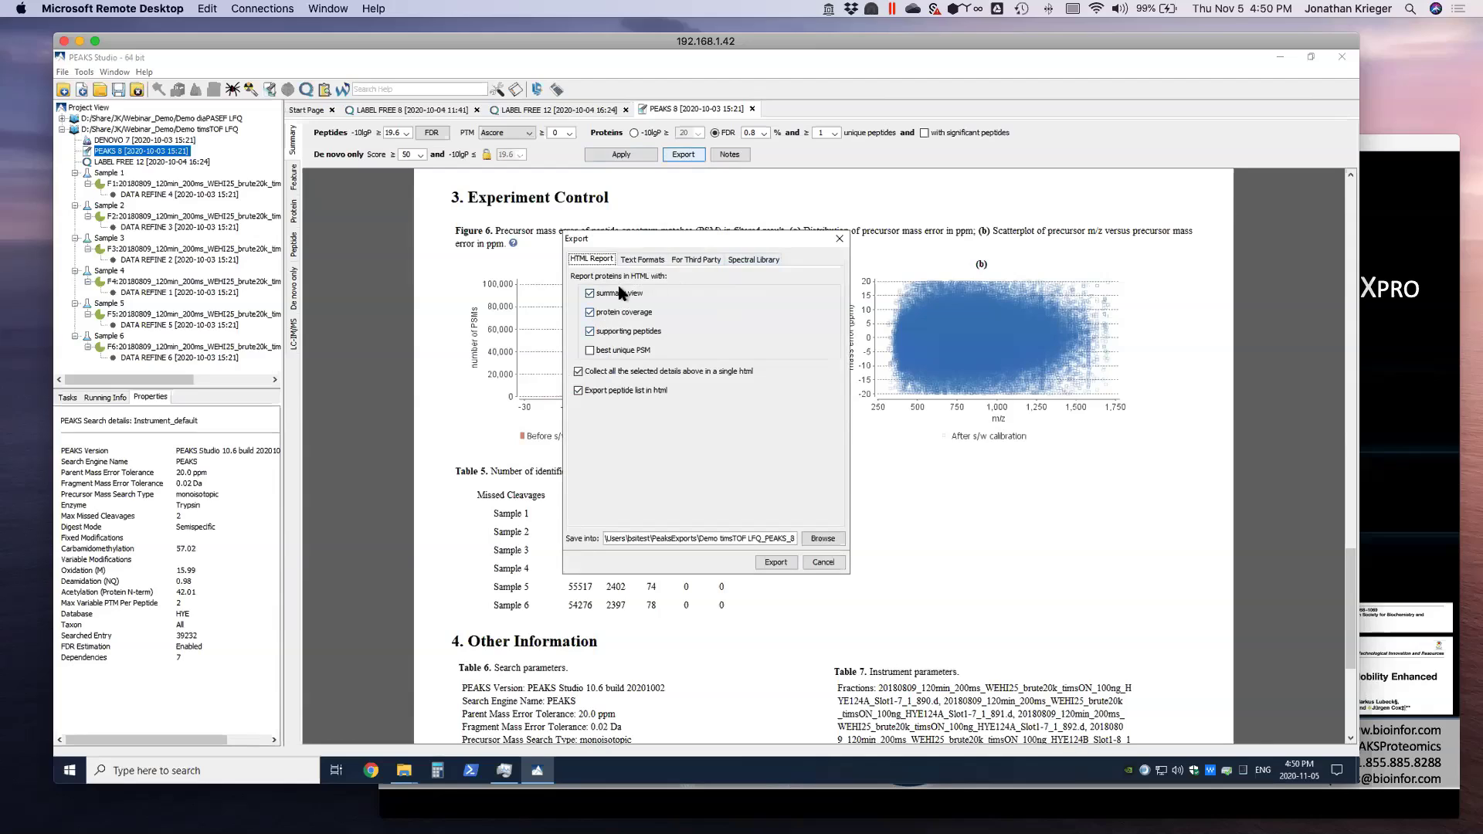
left_click(641, 260)
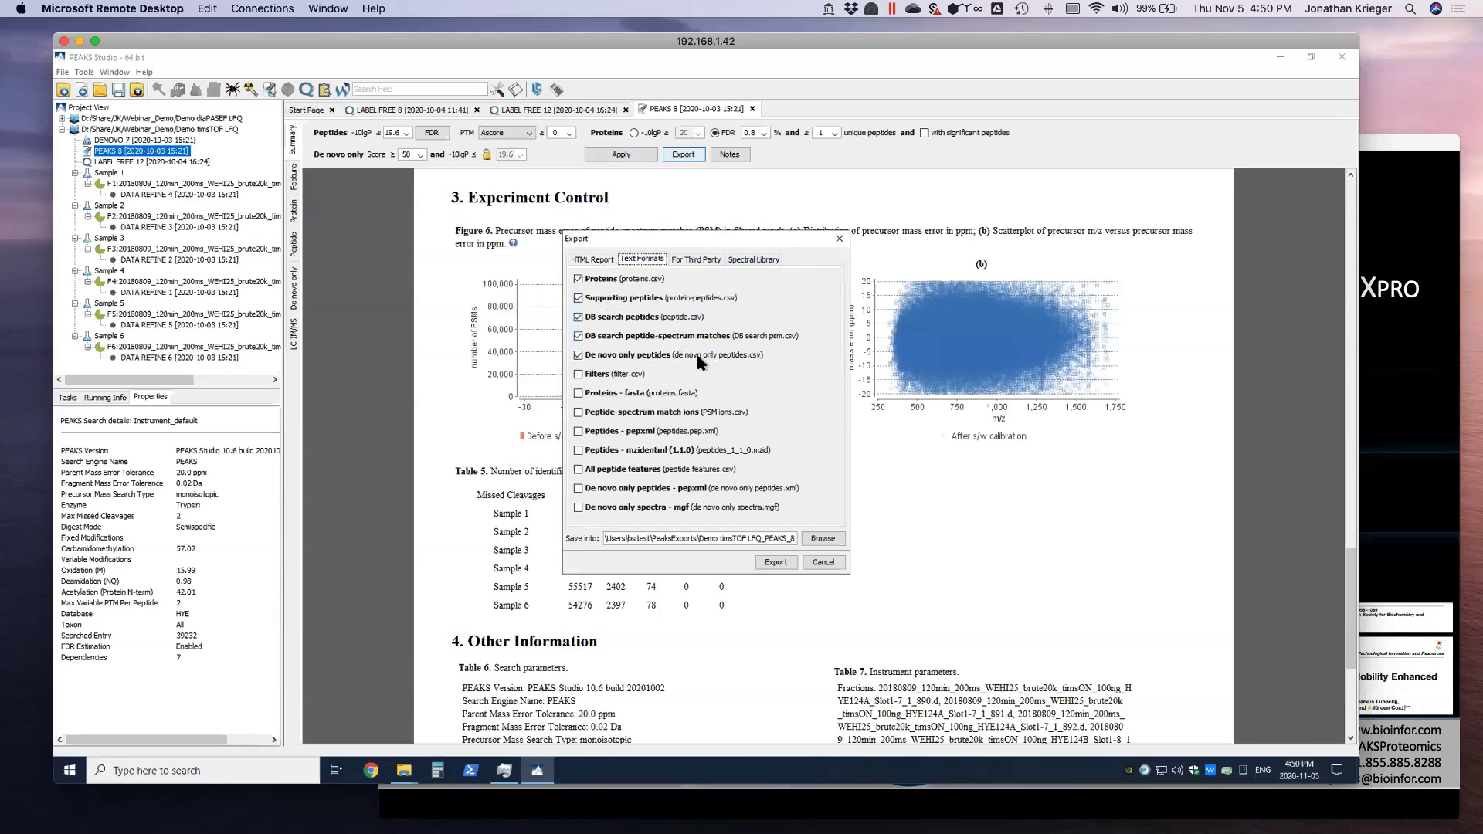
left_click(754, 258)
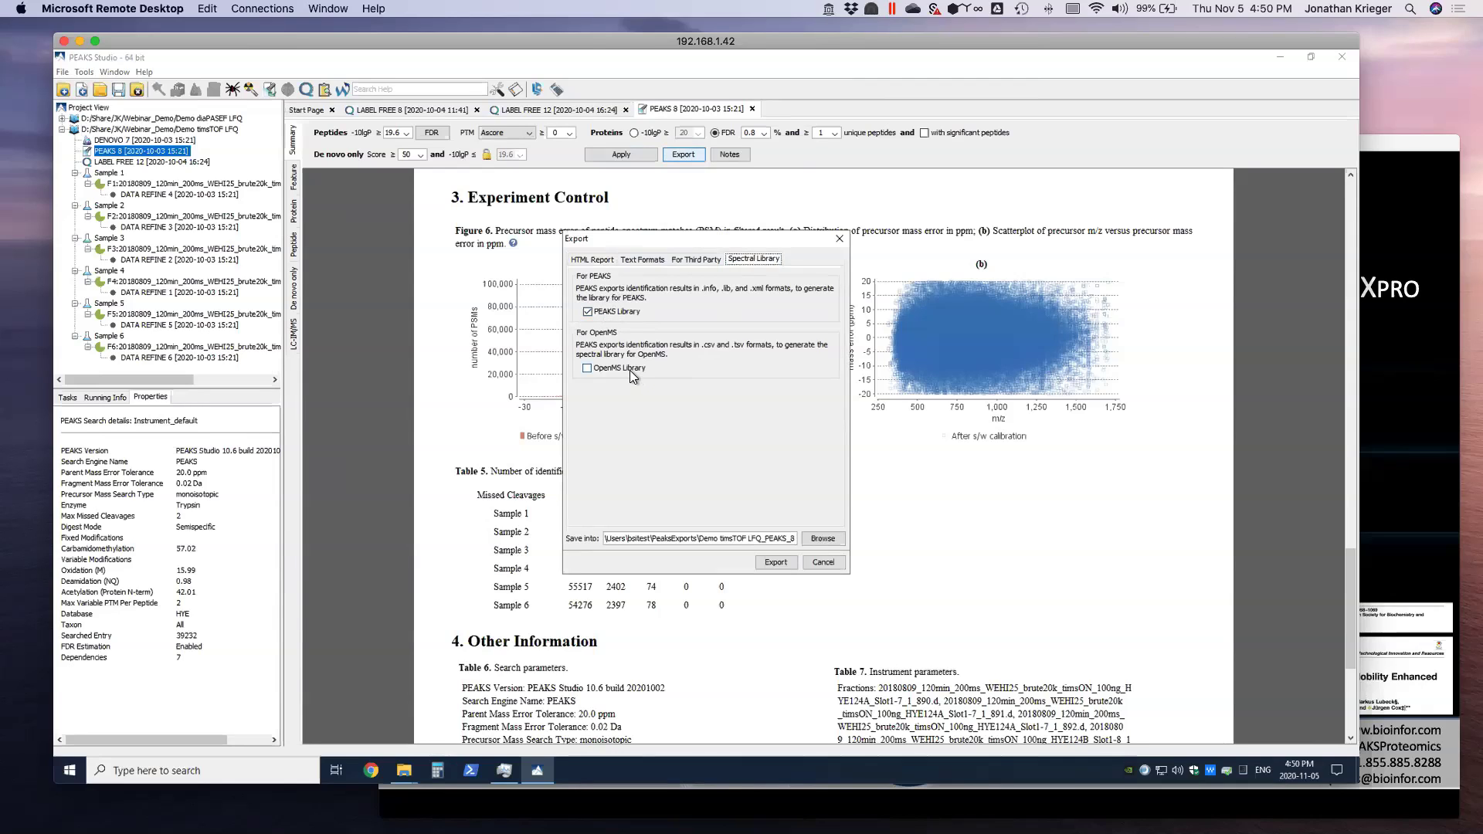
left_click(823, 562)
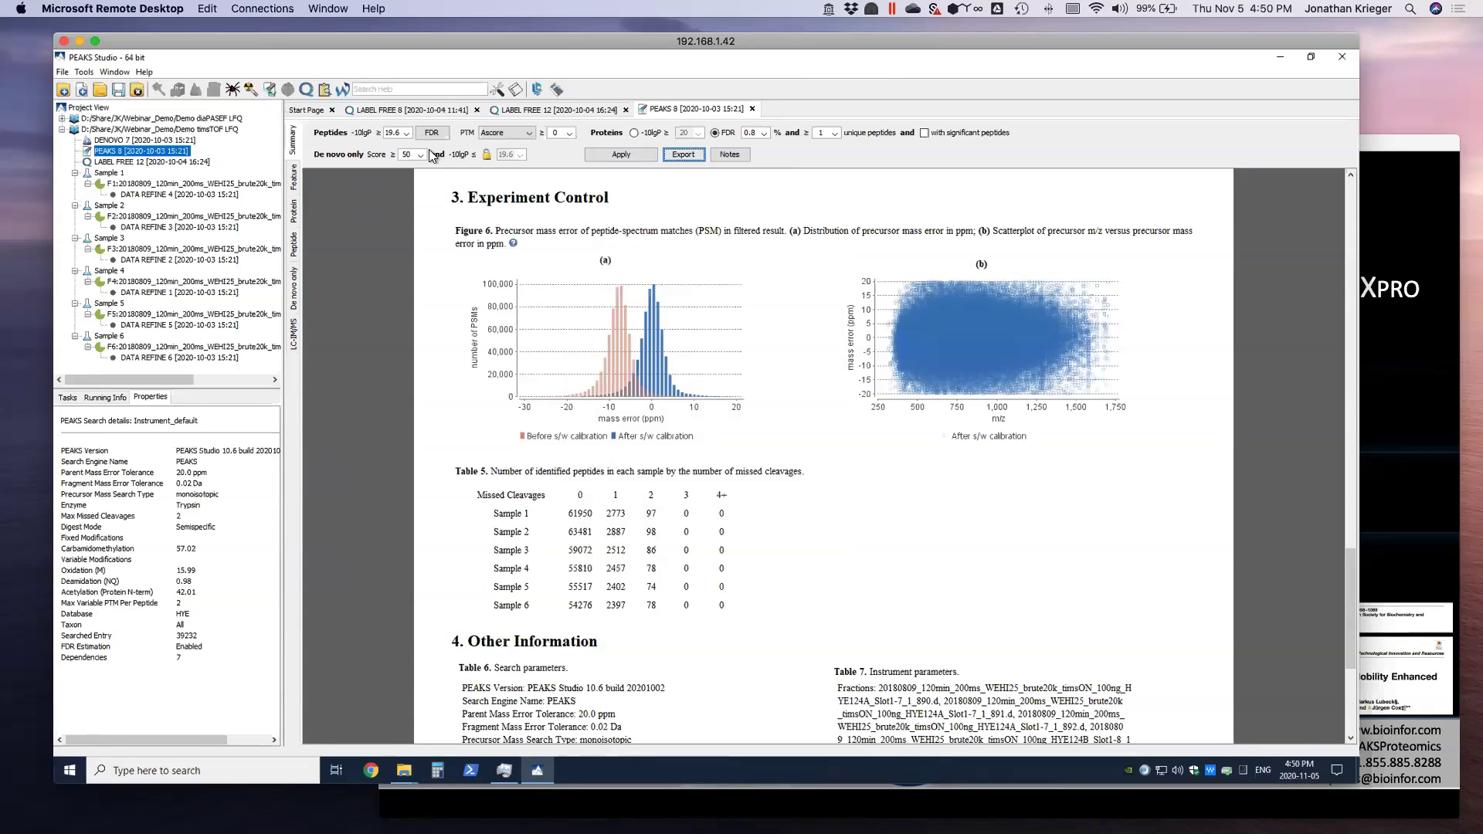
Switch to the LABEL FREE 12 result and examine the protein profile heatmap in its summary.
left_click(553, 113)
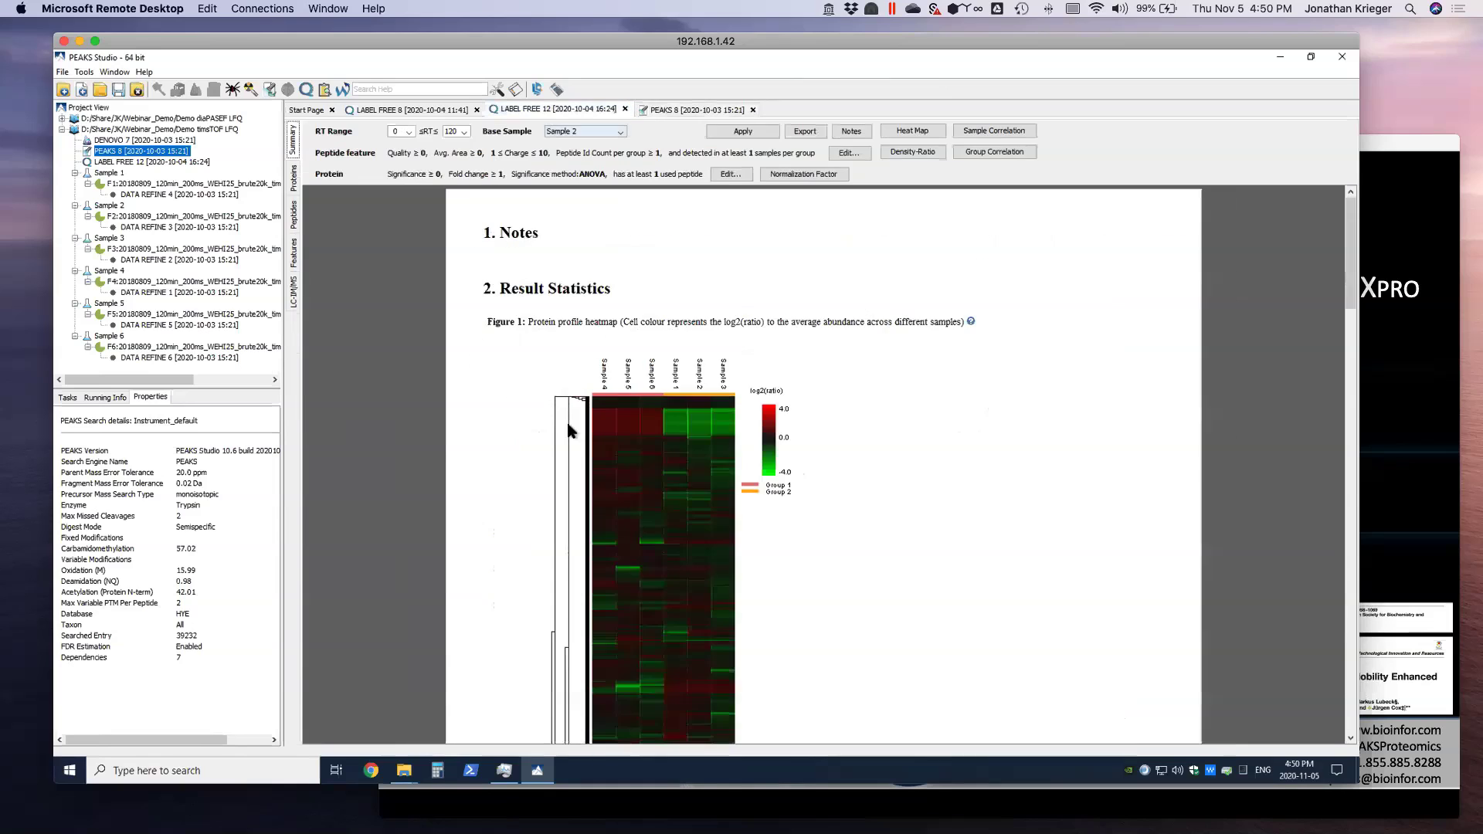
scroll(498, 435, "down", 5)
scroll(497, 449, "down", 3)
scroll(494, 449, "up", 6)
scroll(395, 407, "down", 1)
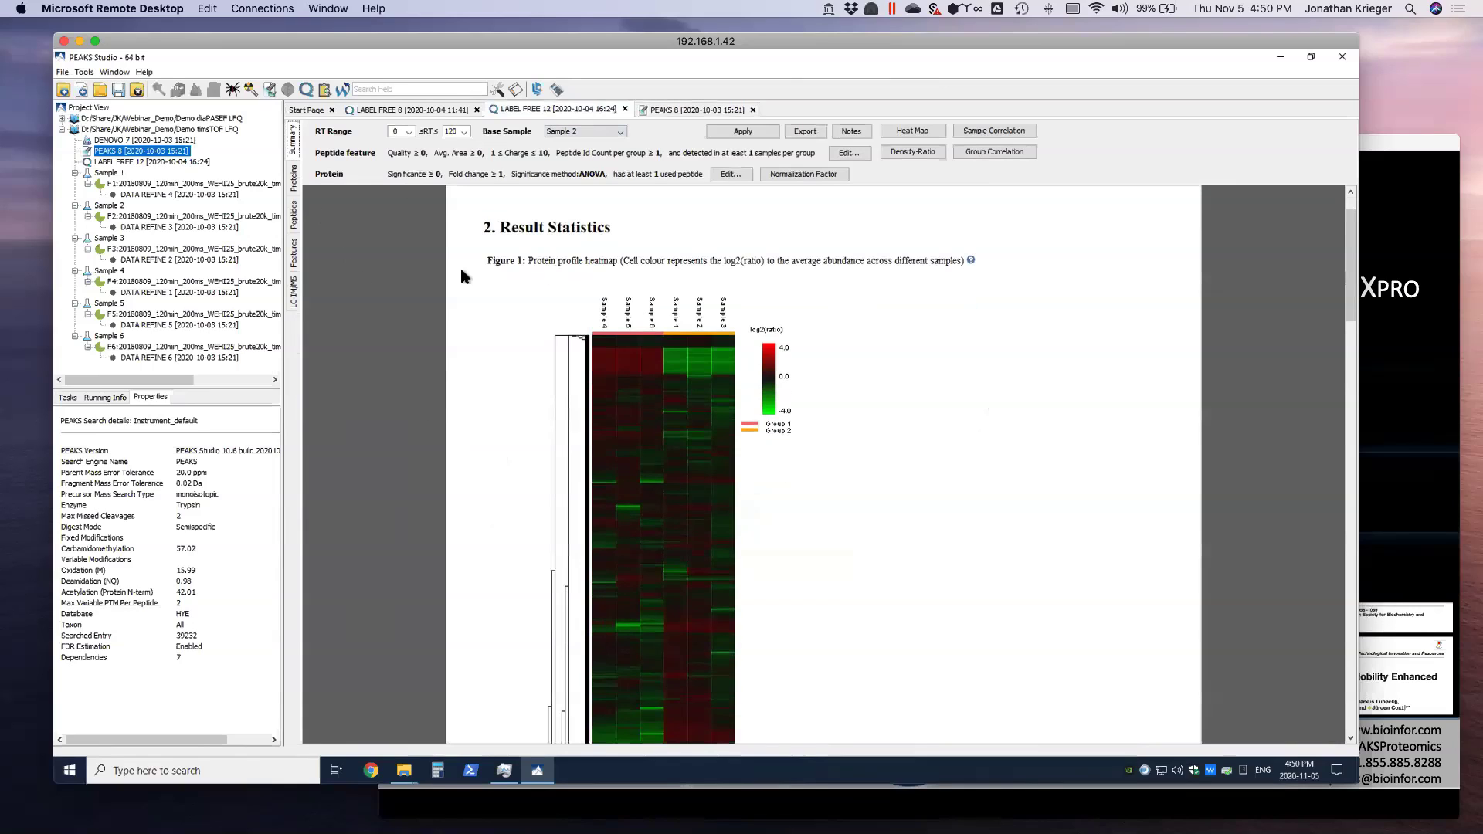
Review the protein filter options for significance and fold change, and leave without changing them.
left_click(919, 153)
left_click(730, 176)
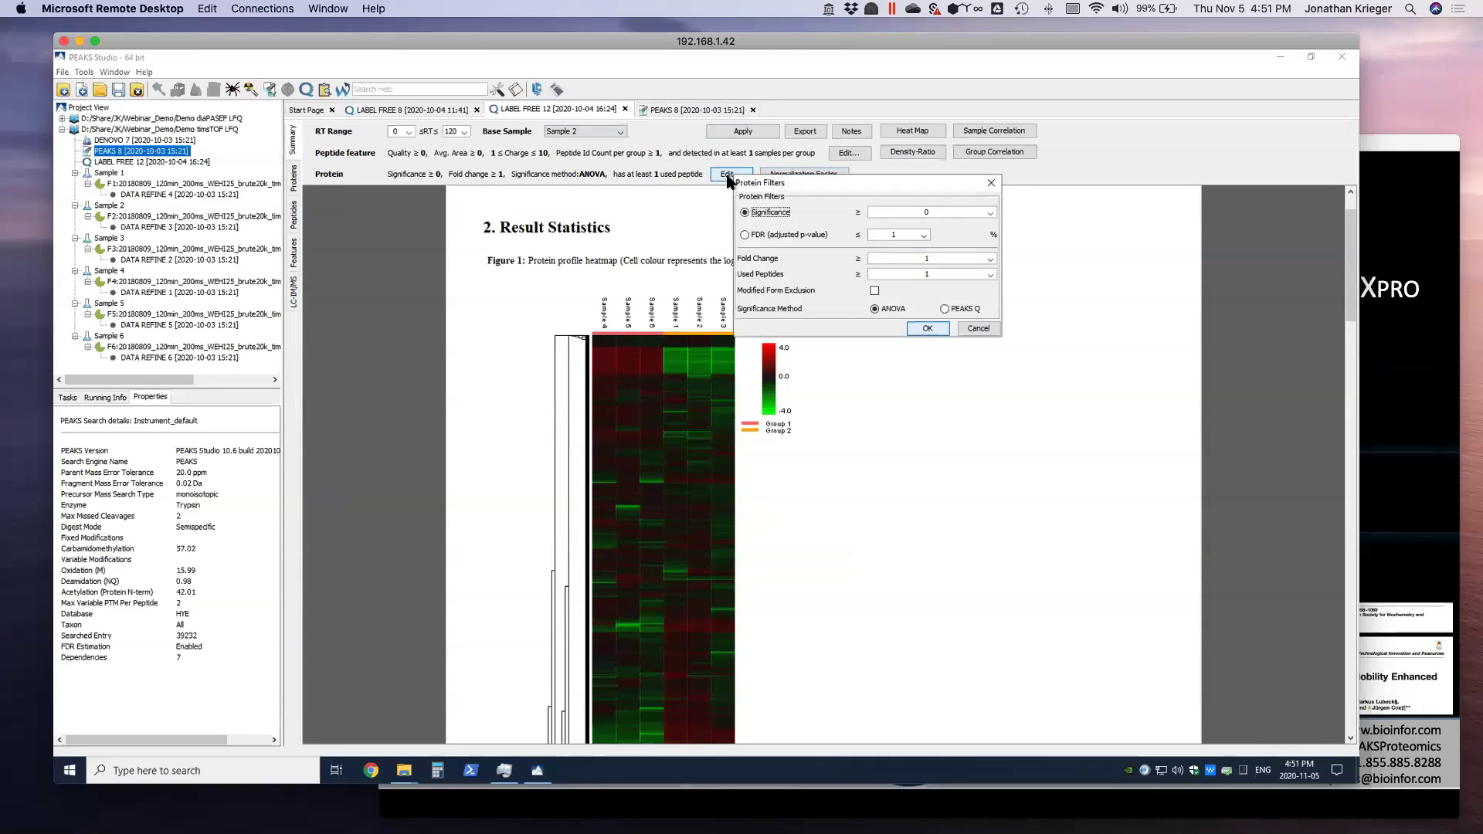
left_click_drag(828, 184, 932, 190)
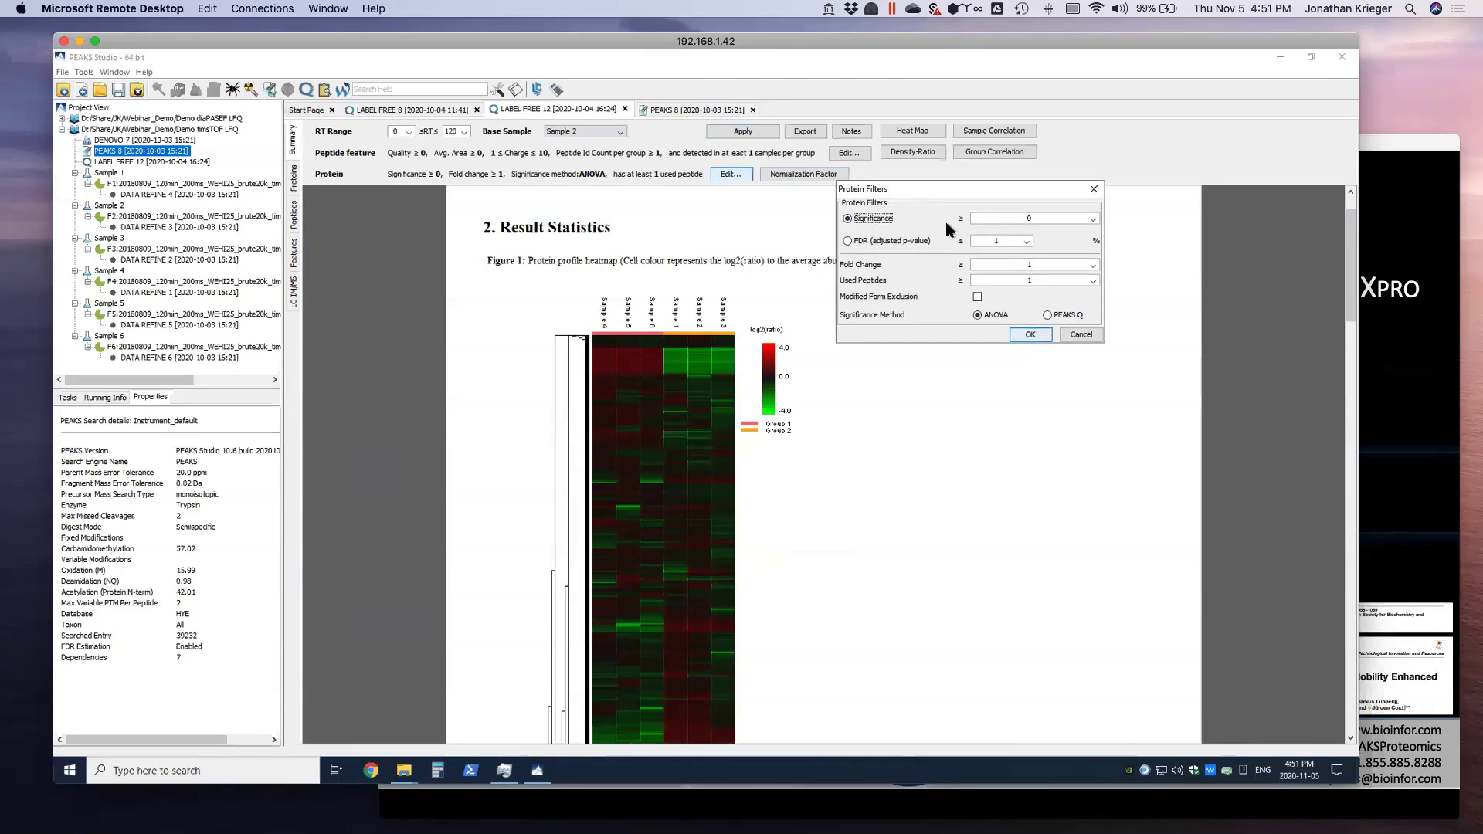
left_click(1093, 220)
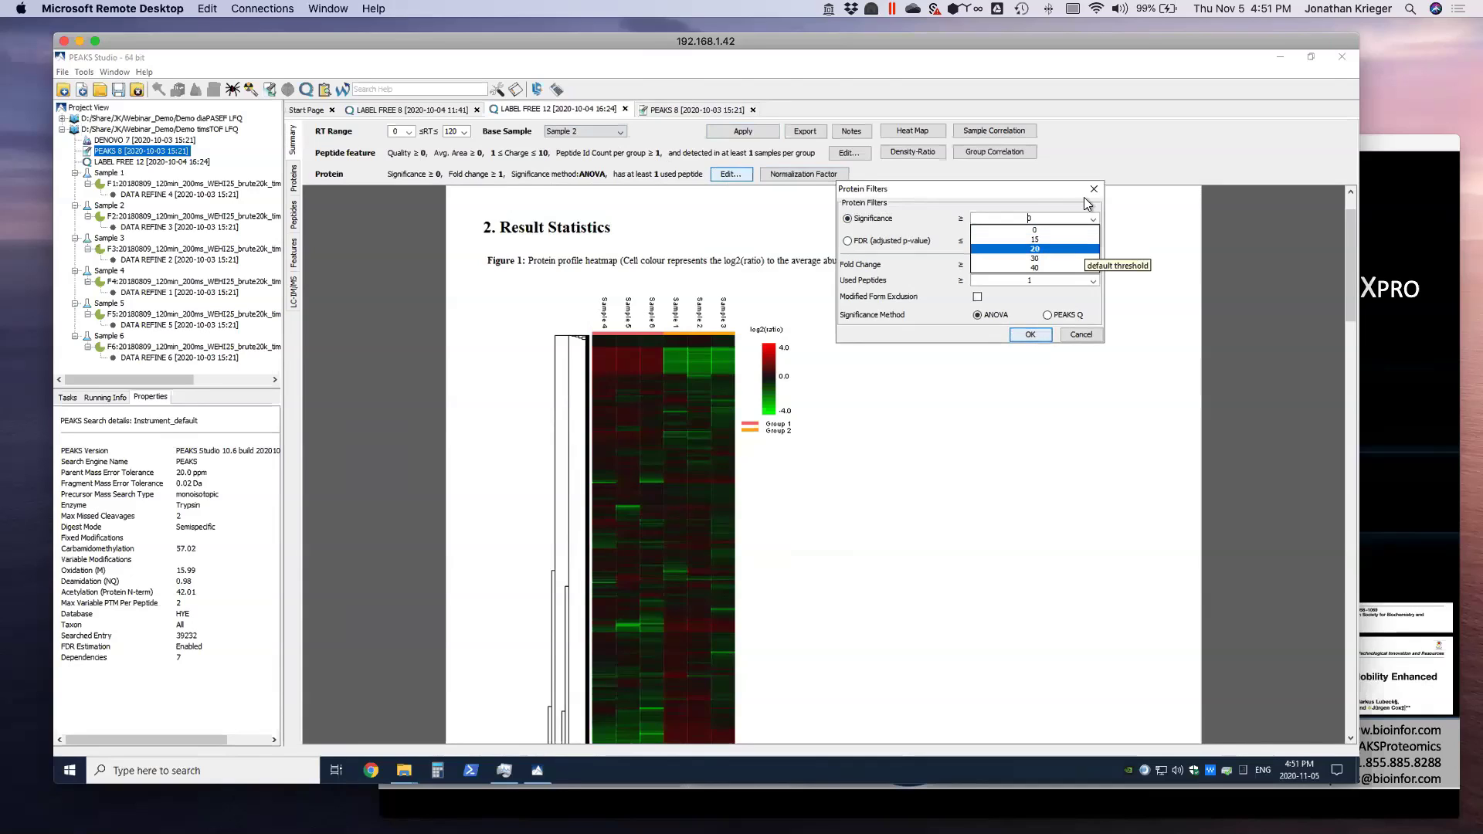
left_click(1052, 217)
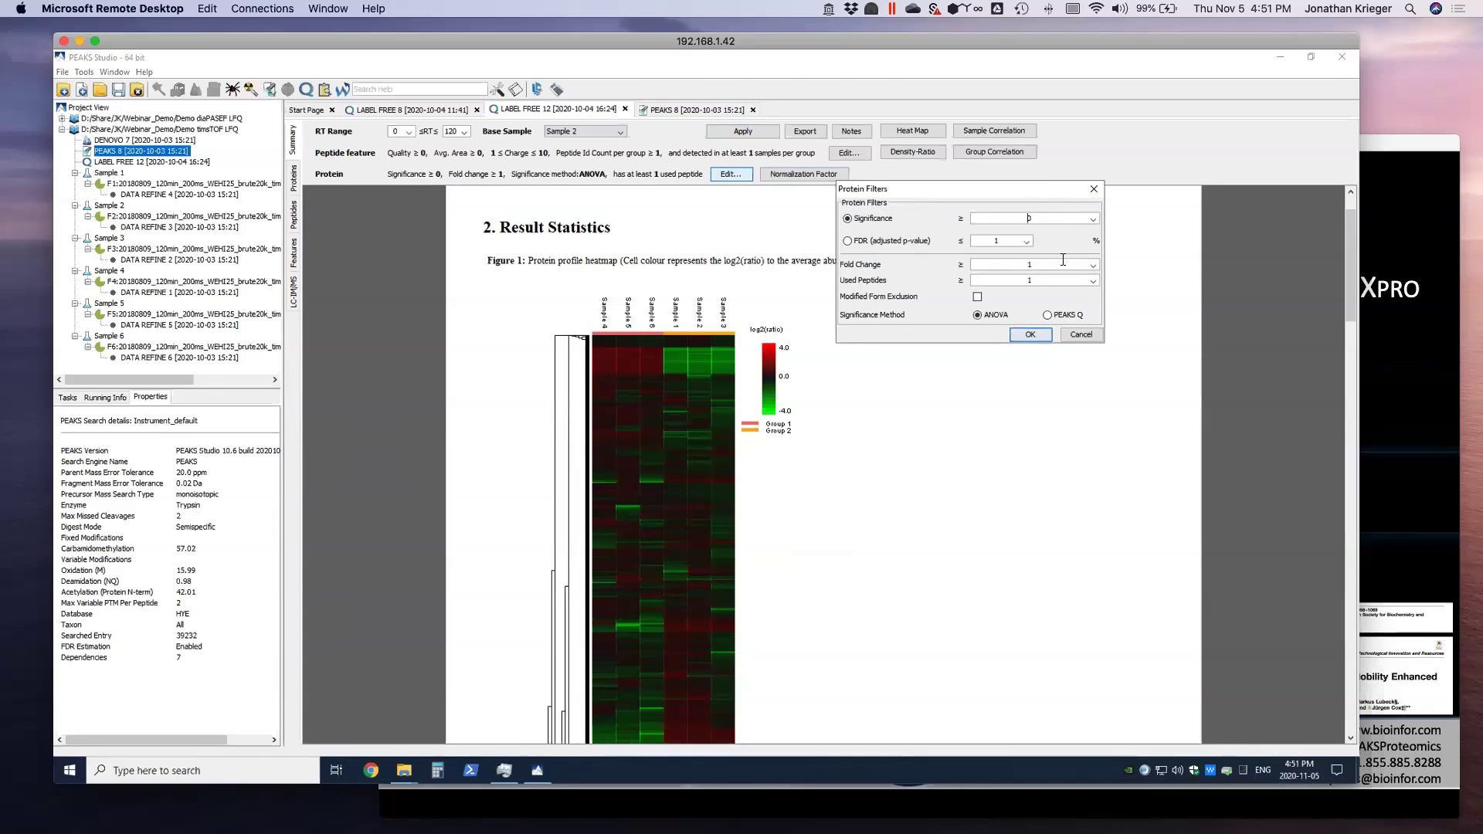
left_click(1093, 265)
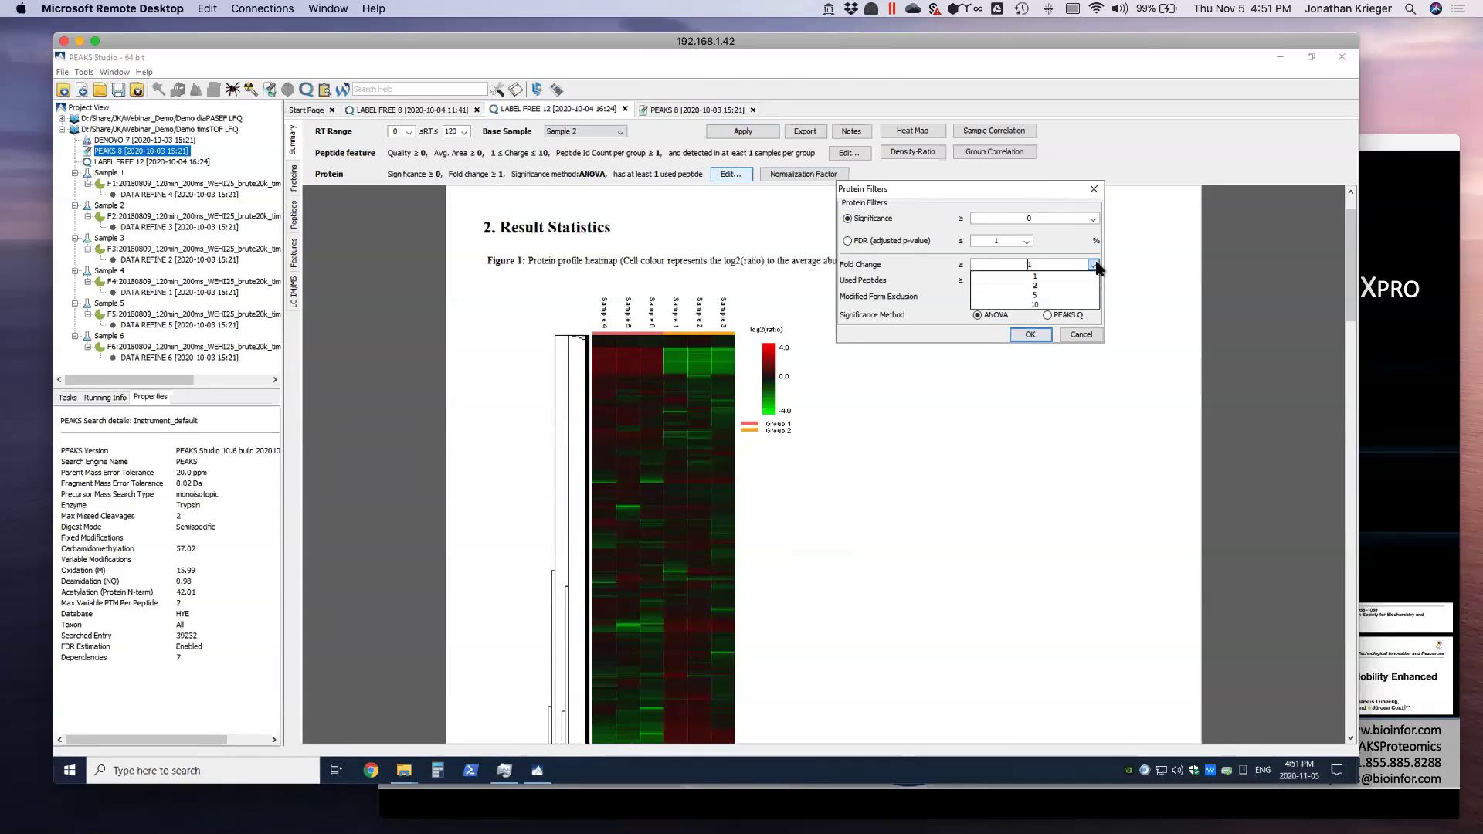
left_click(1052, 265)
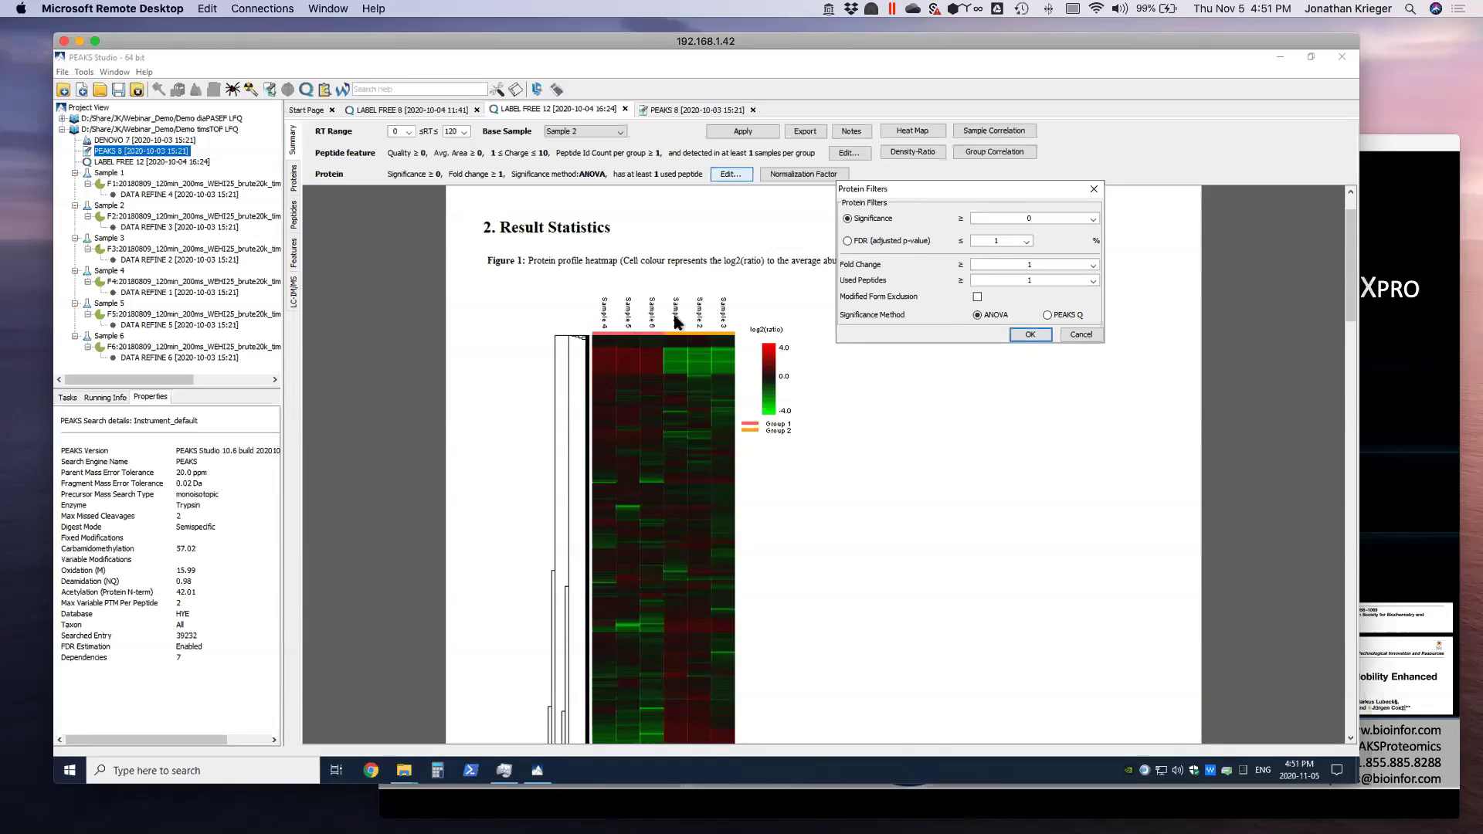
left_click(1092, 219)
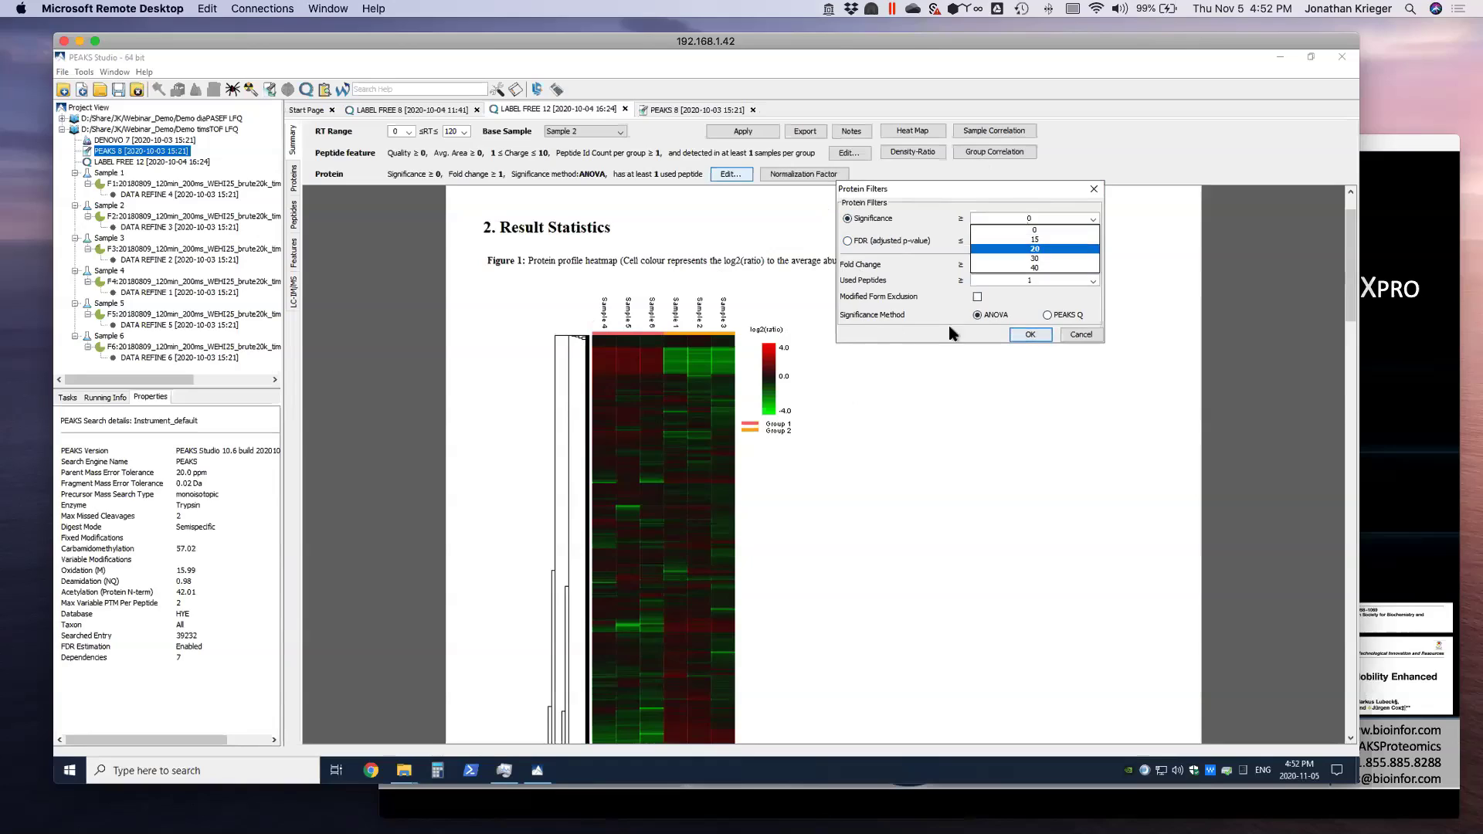
left_click(864, 313)
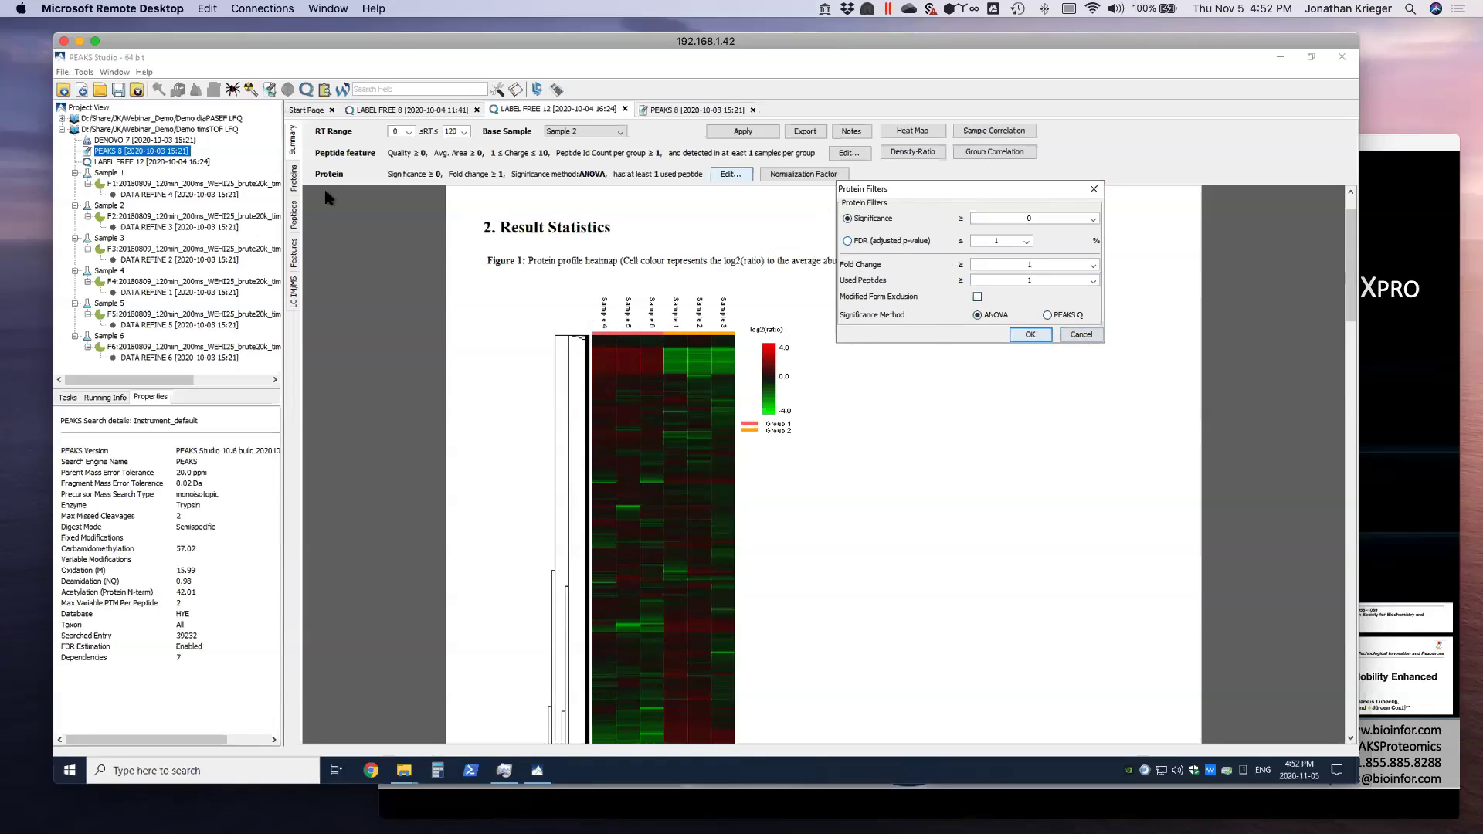
left_click(1081, 334)
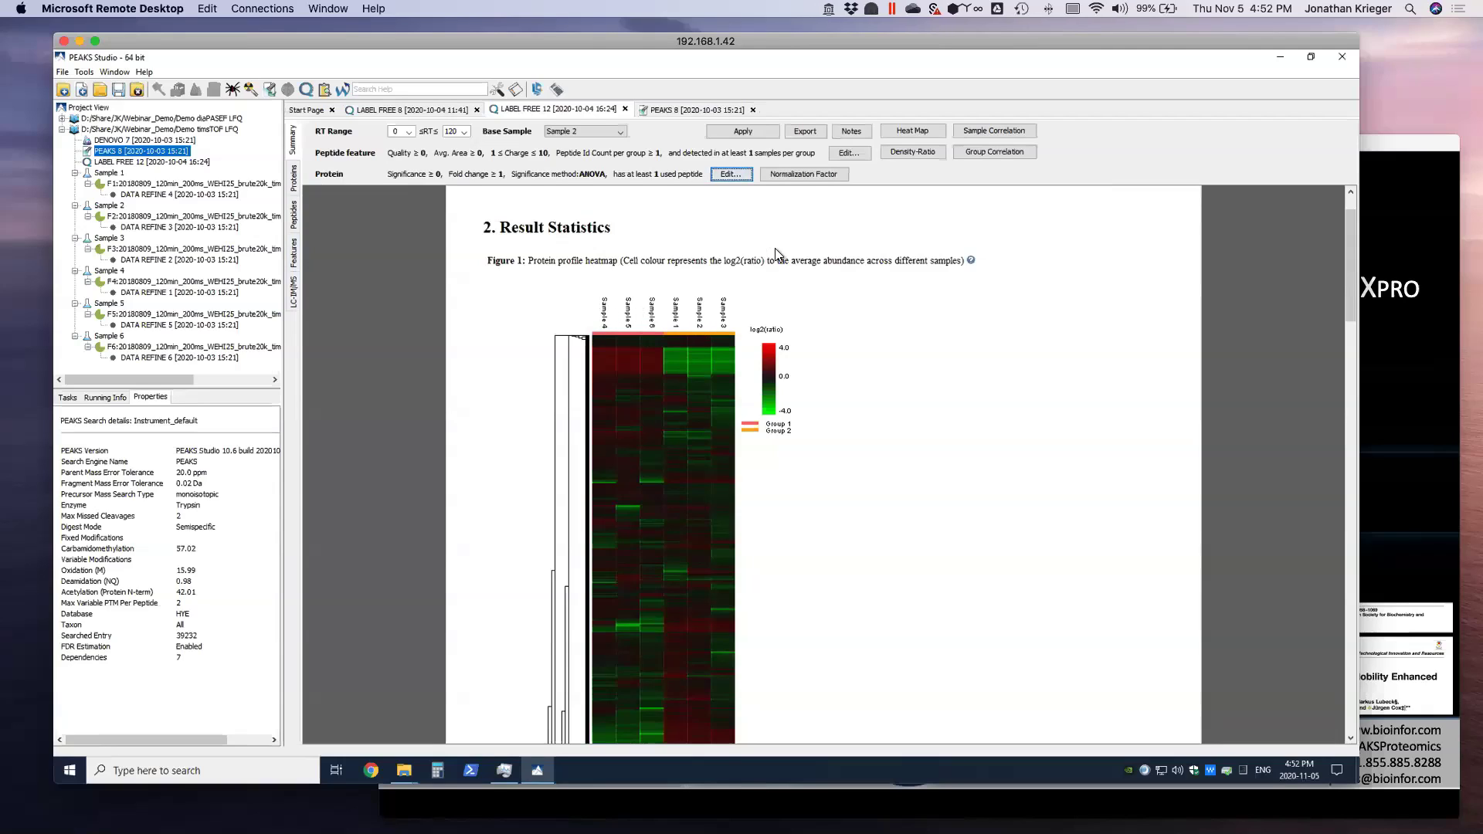
Set normalization to use internal standard proteins, marking all proteins that match "Human" as the standards.
left_click(807, 175)
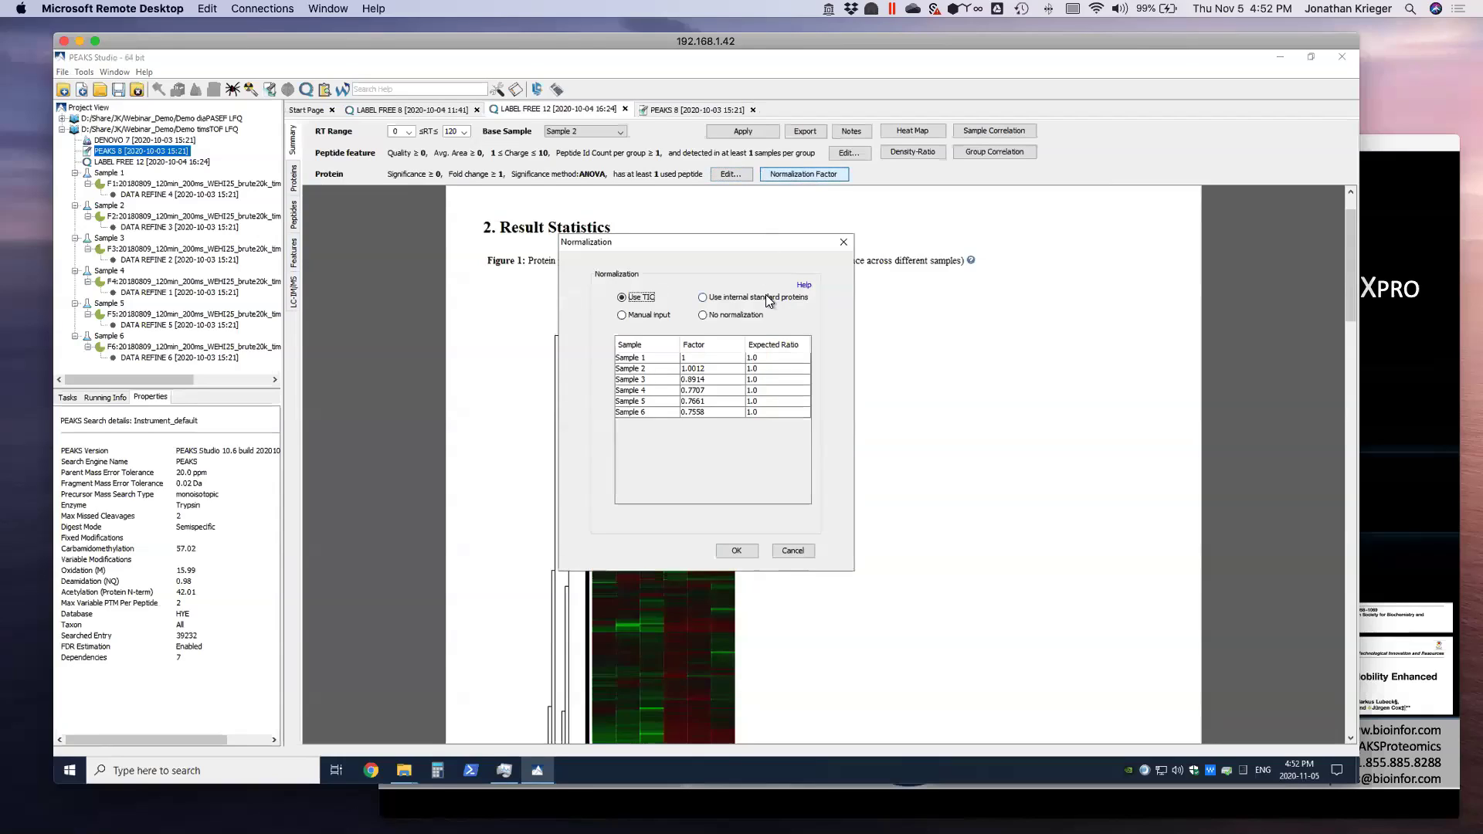
left_click(843, 242)
left_click(799, 176)
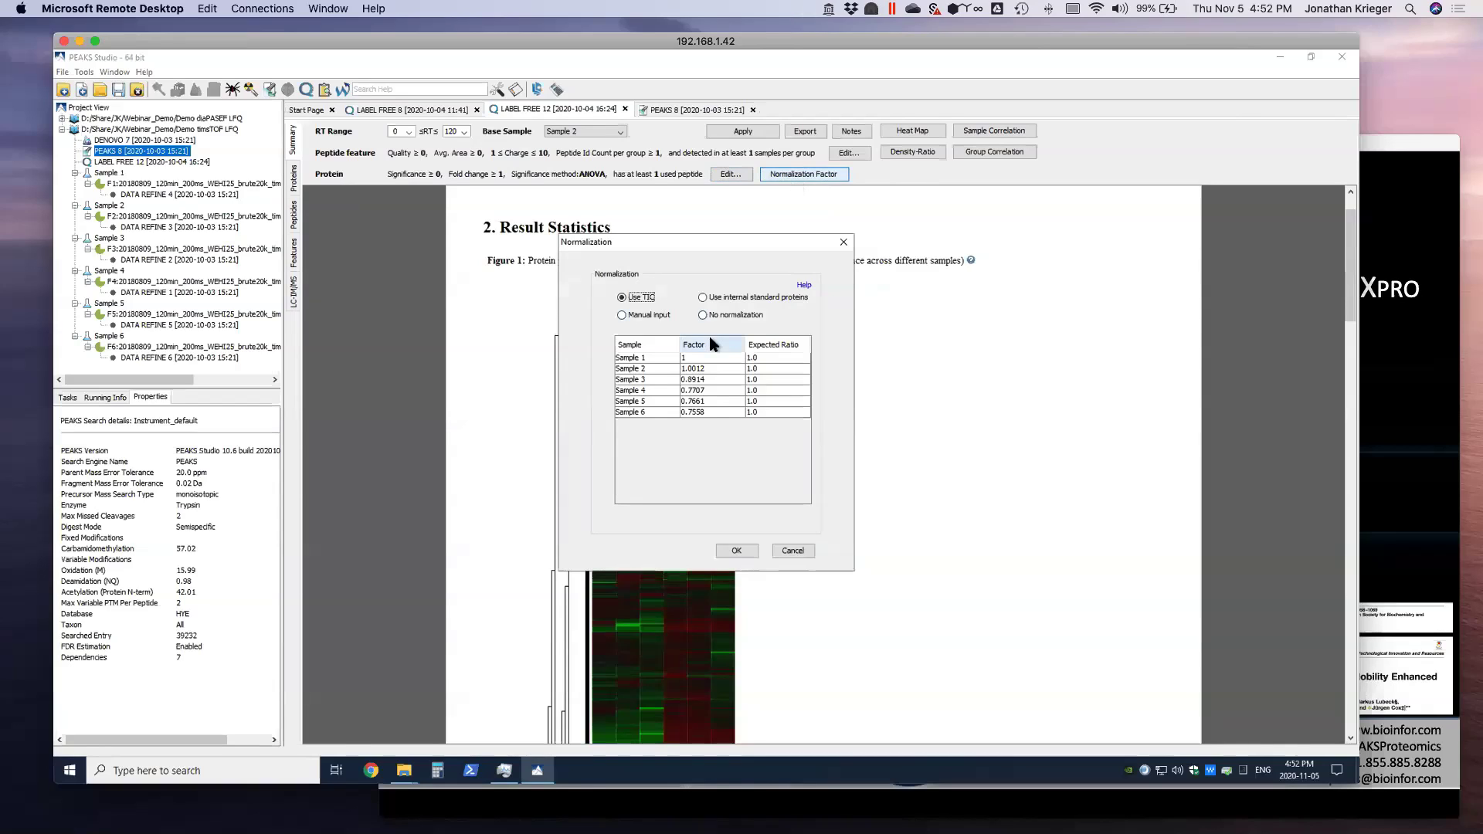
left_click_drag(643, 240, 935, 234)
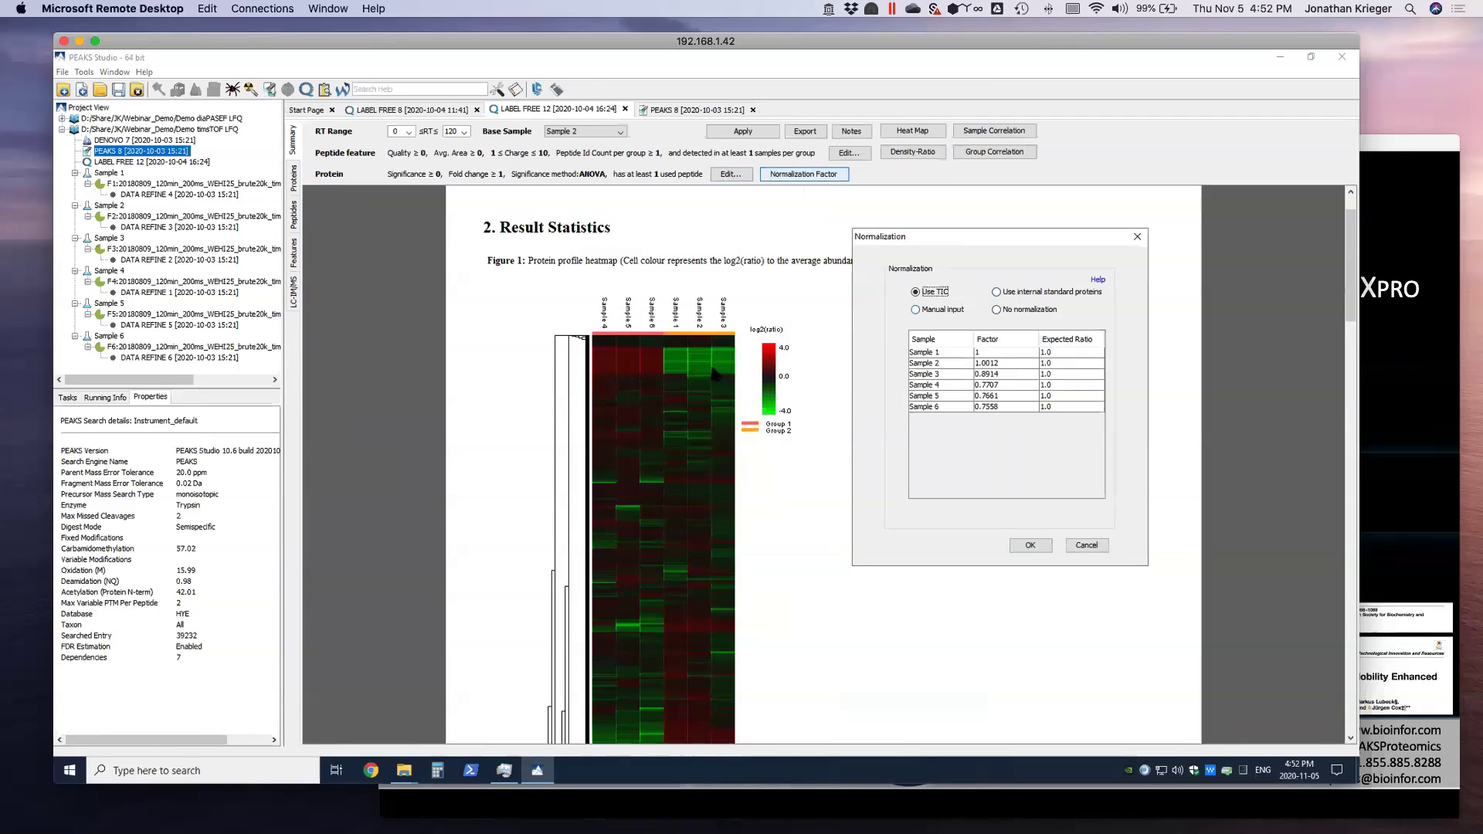
left_click(996, 293)
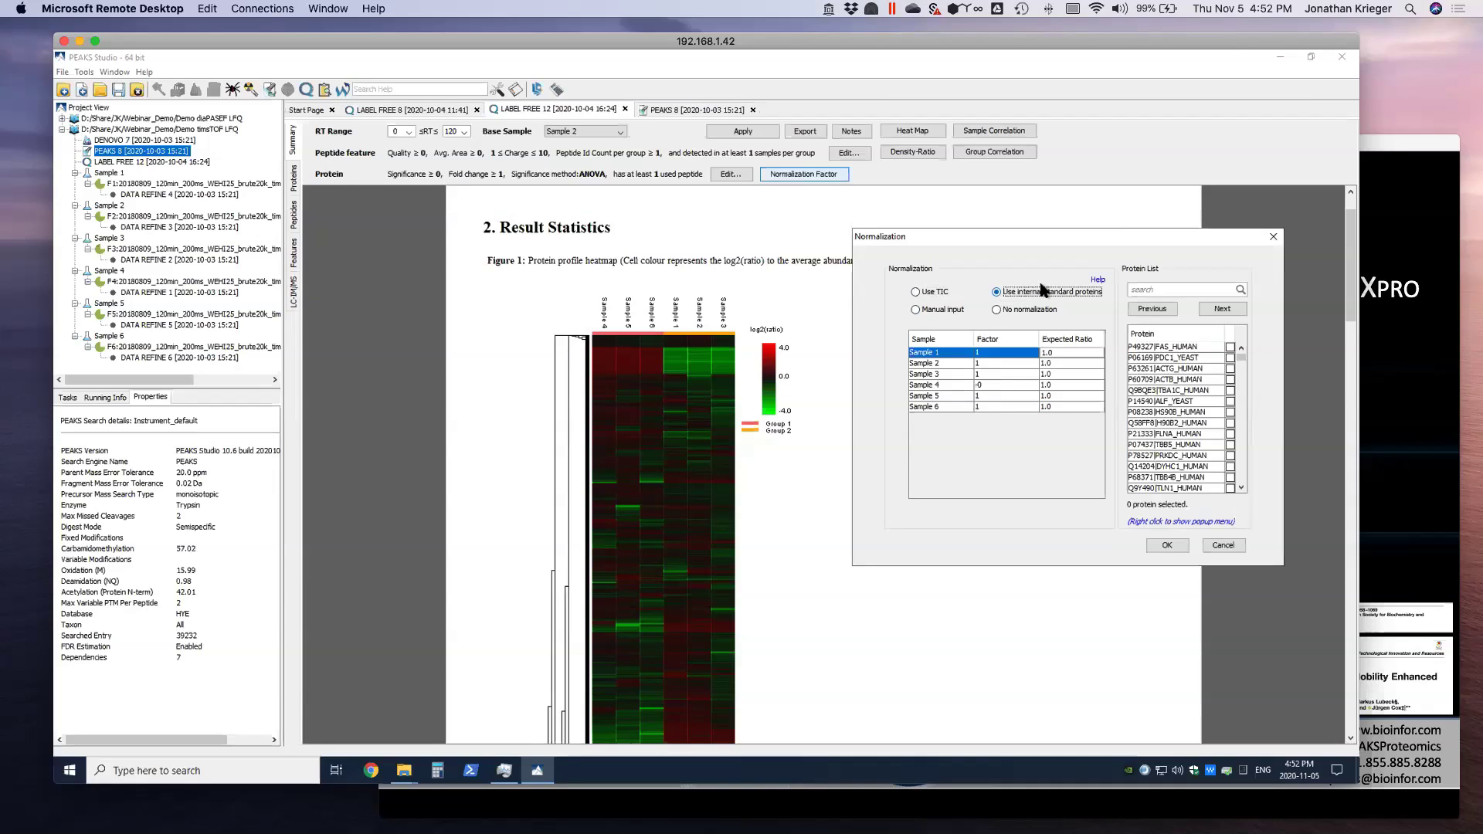
left_click(1157, 288)
type("Human")
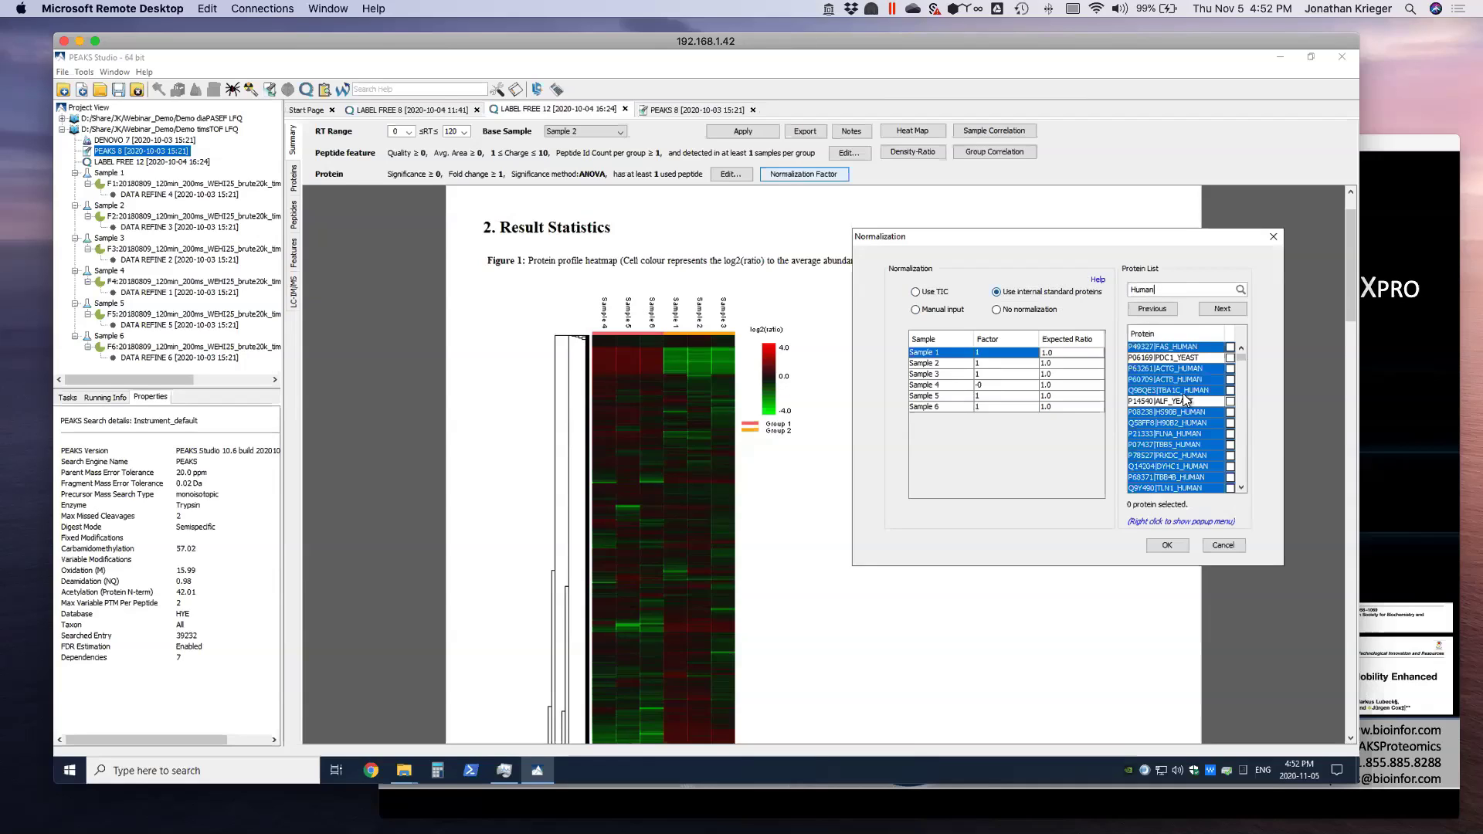
right_click(1186, 437)
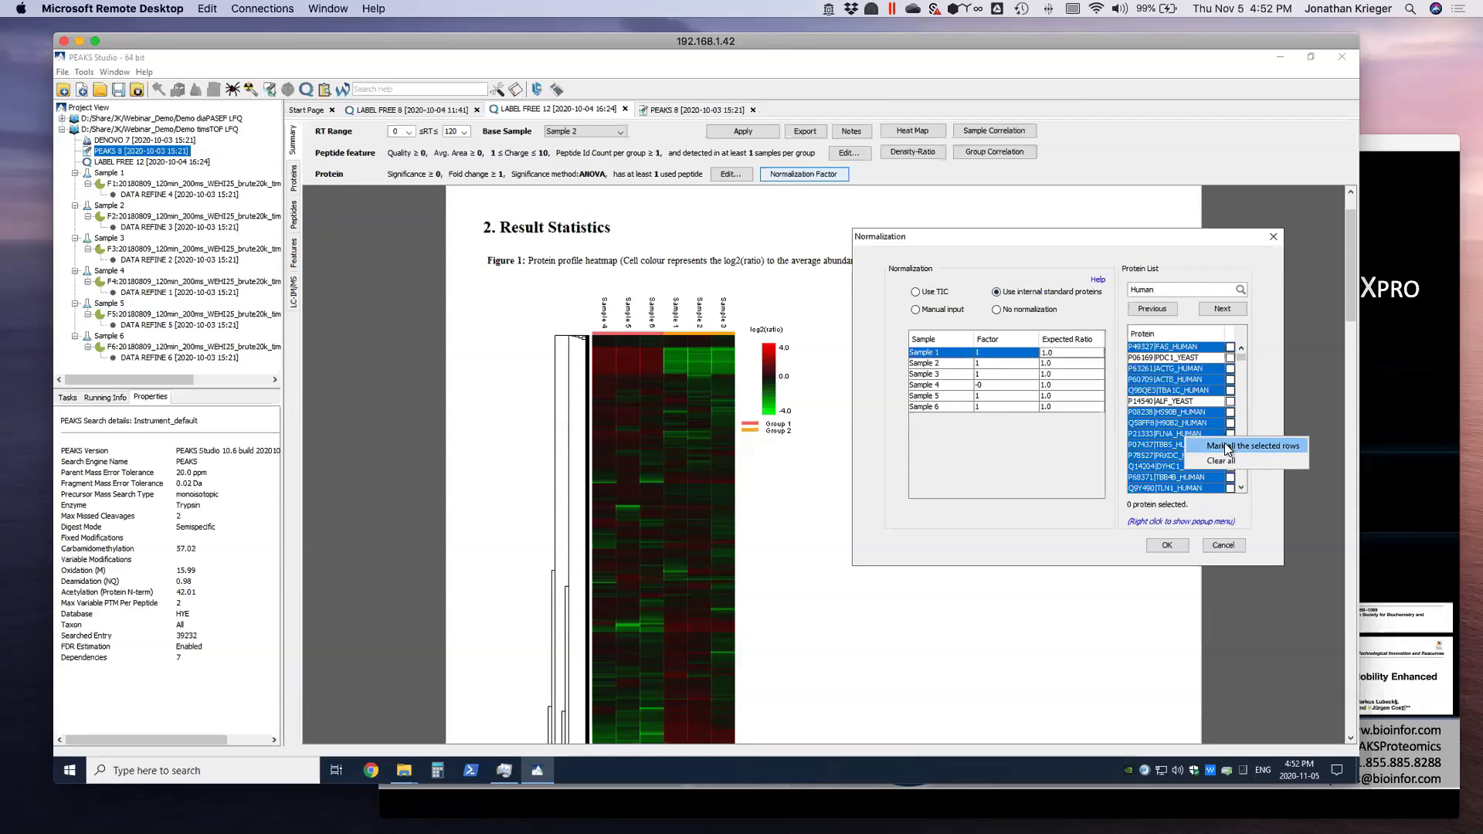
left_click(1230, 447)
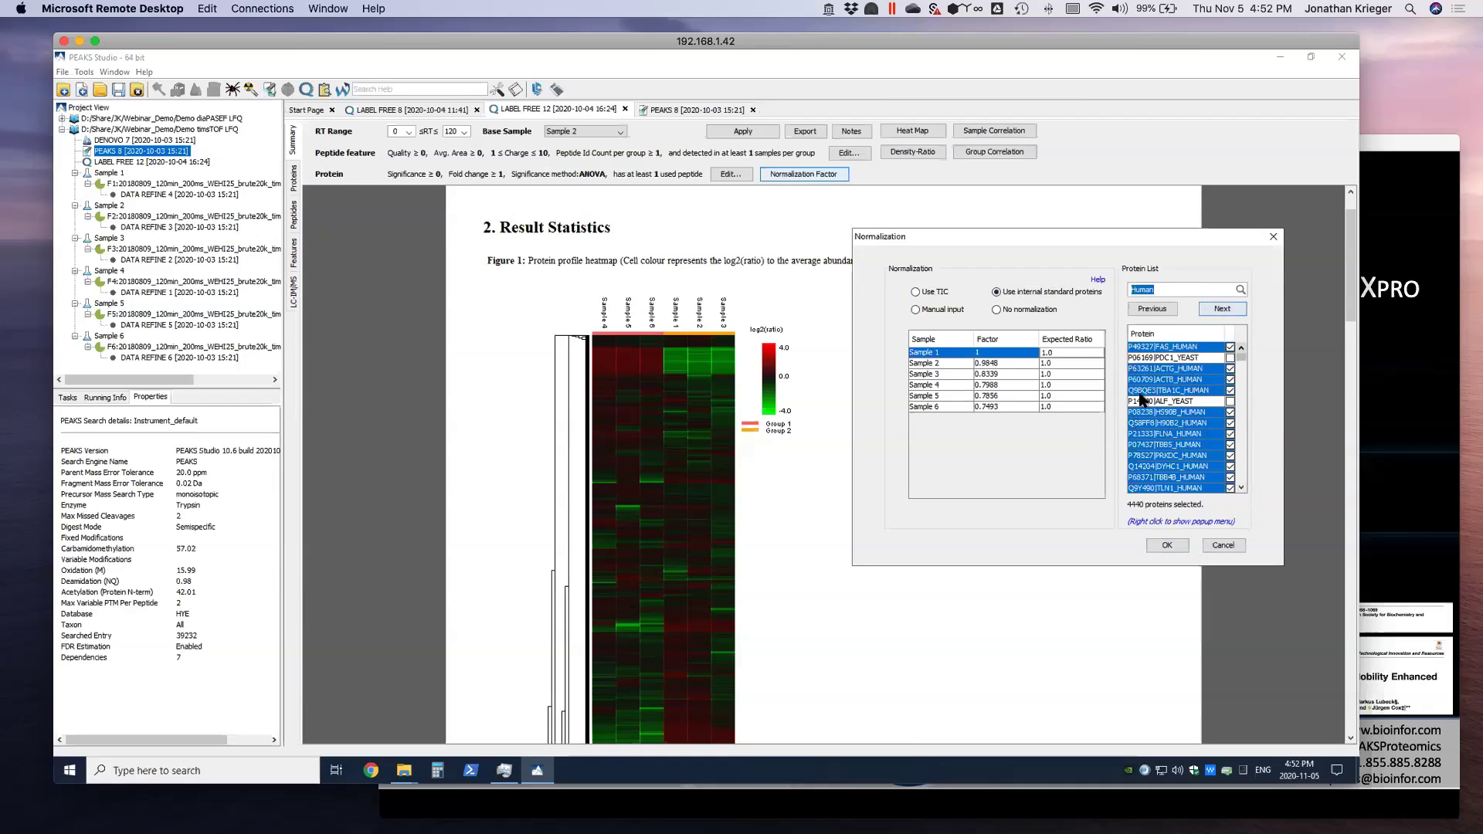
left_click(1173, 546)
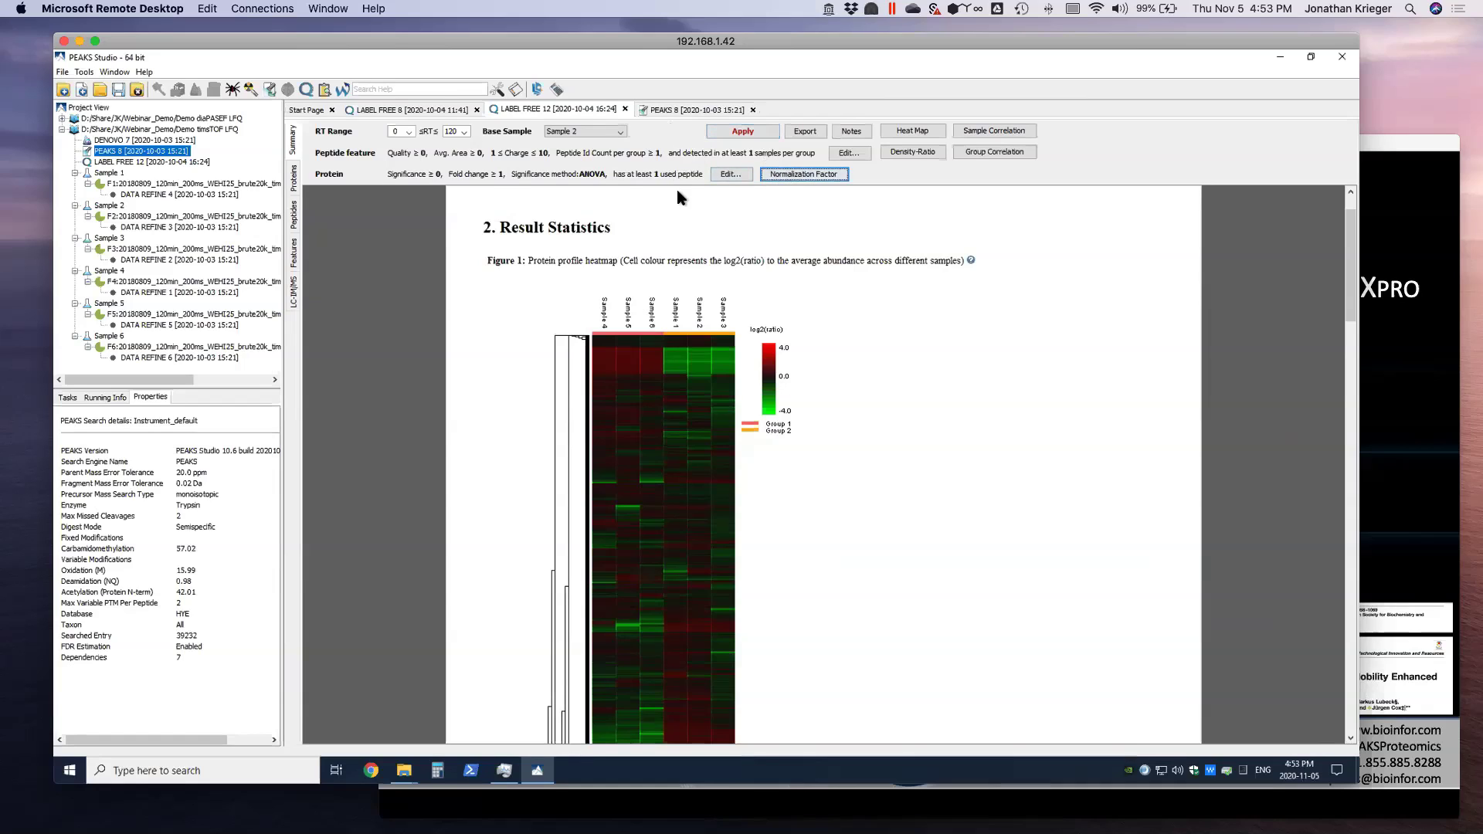
Review the peptide feature filters for quality, peptide ID count and minimum confident samples, and leave without saving changes.
left_click(844, 155)
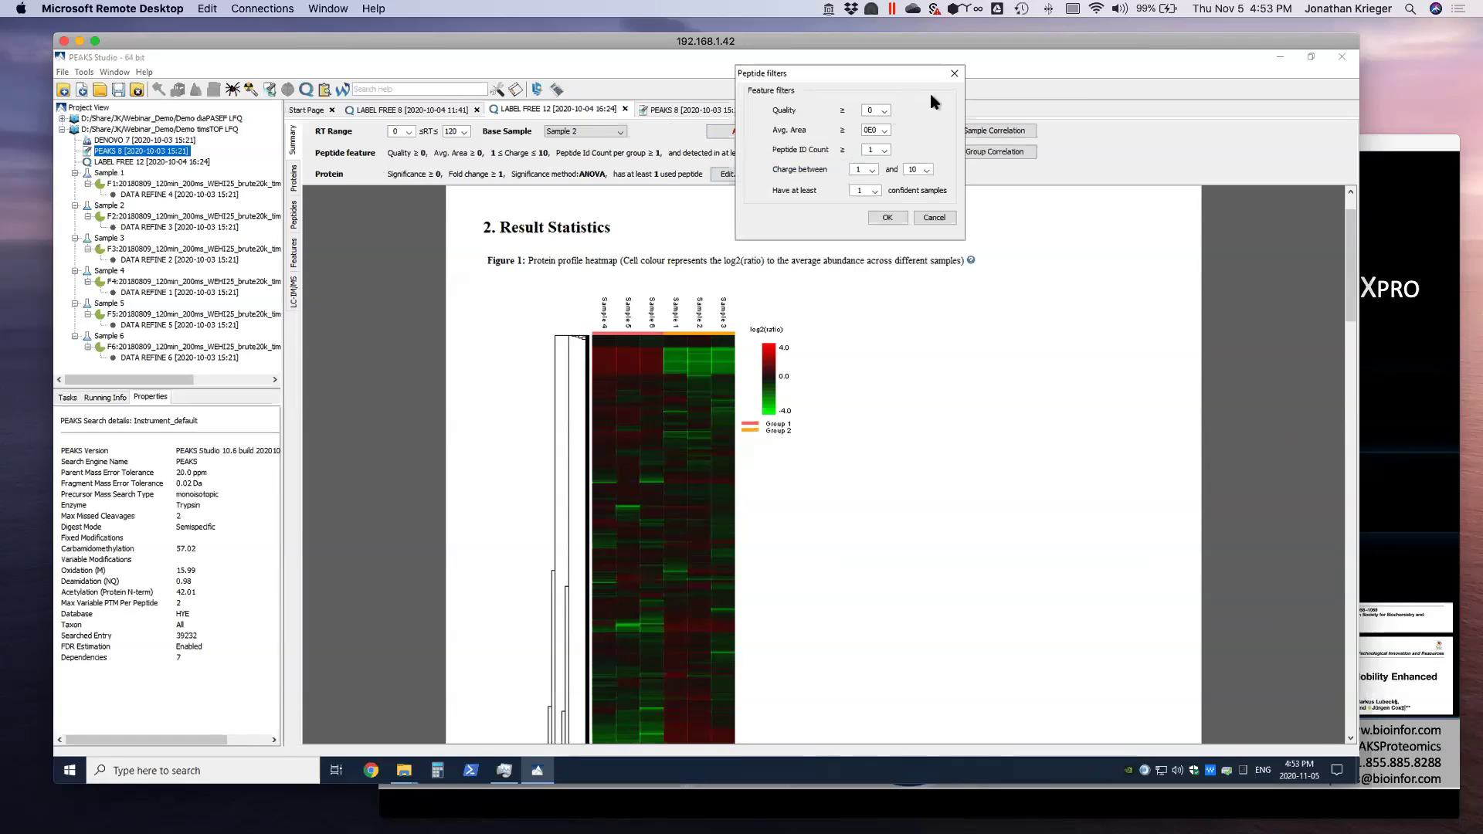
left_click_drag(900, 72, 1017, 220)
left_click(1001, 260)
left_click(1001, 264)
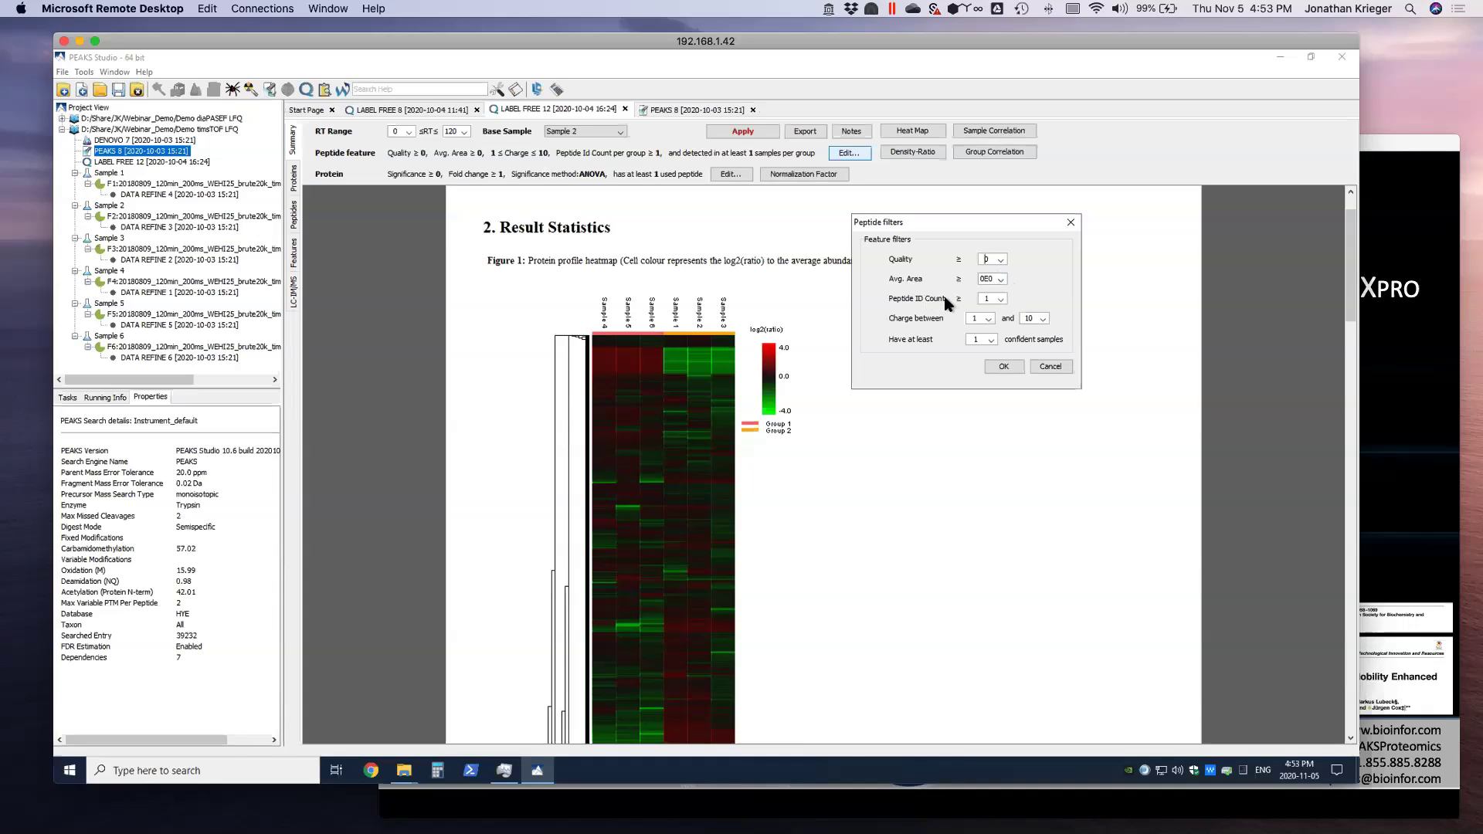
left_click(1003, 299)
left_click(1006, 301)
left_click(990, 341)
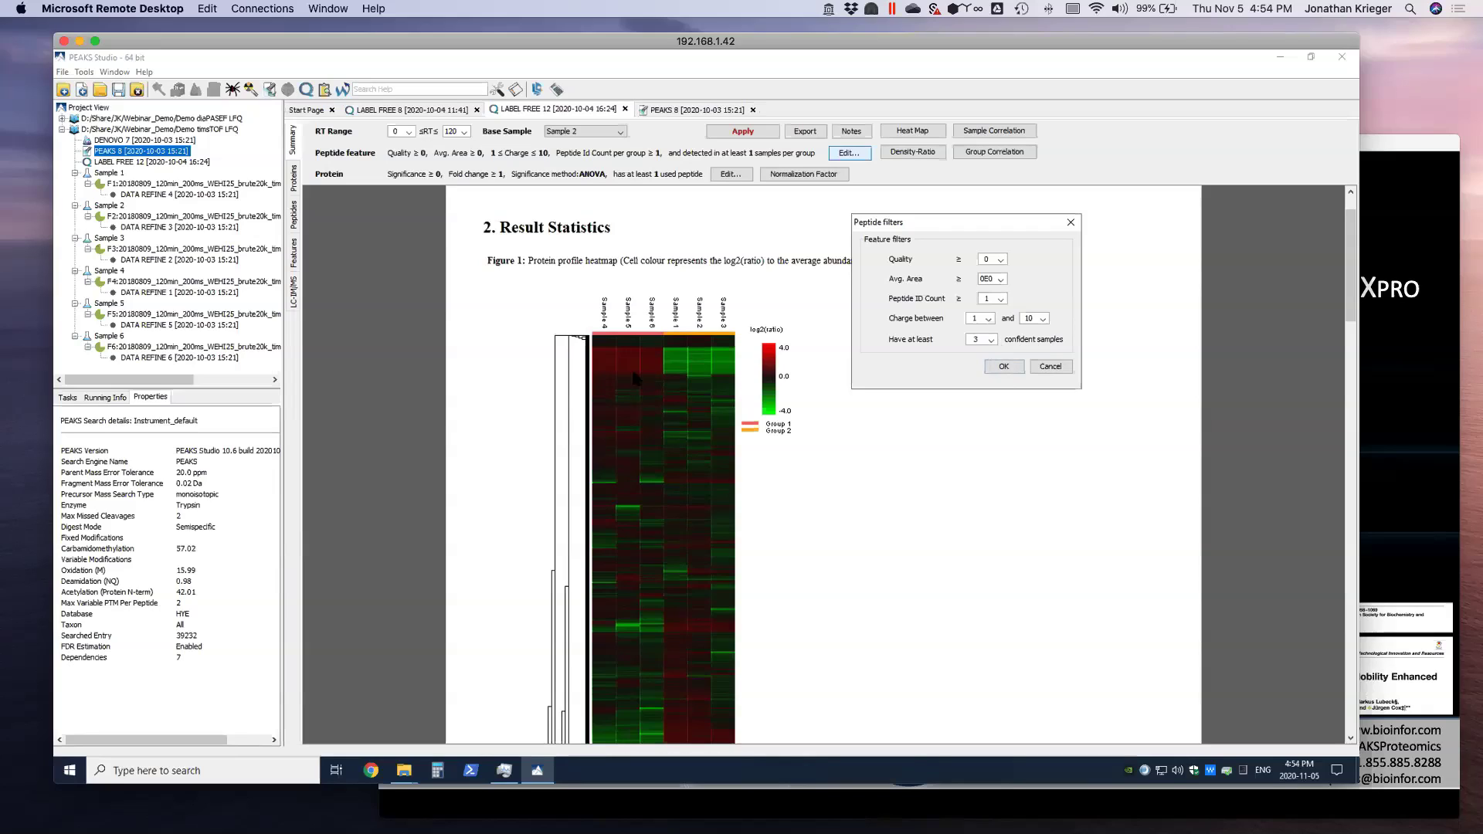
key("BackSpace")
type("0")
left_click(1051, 367)
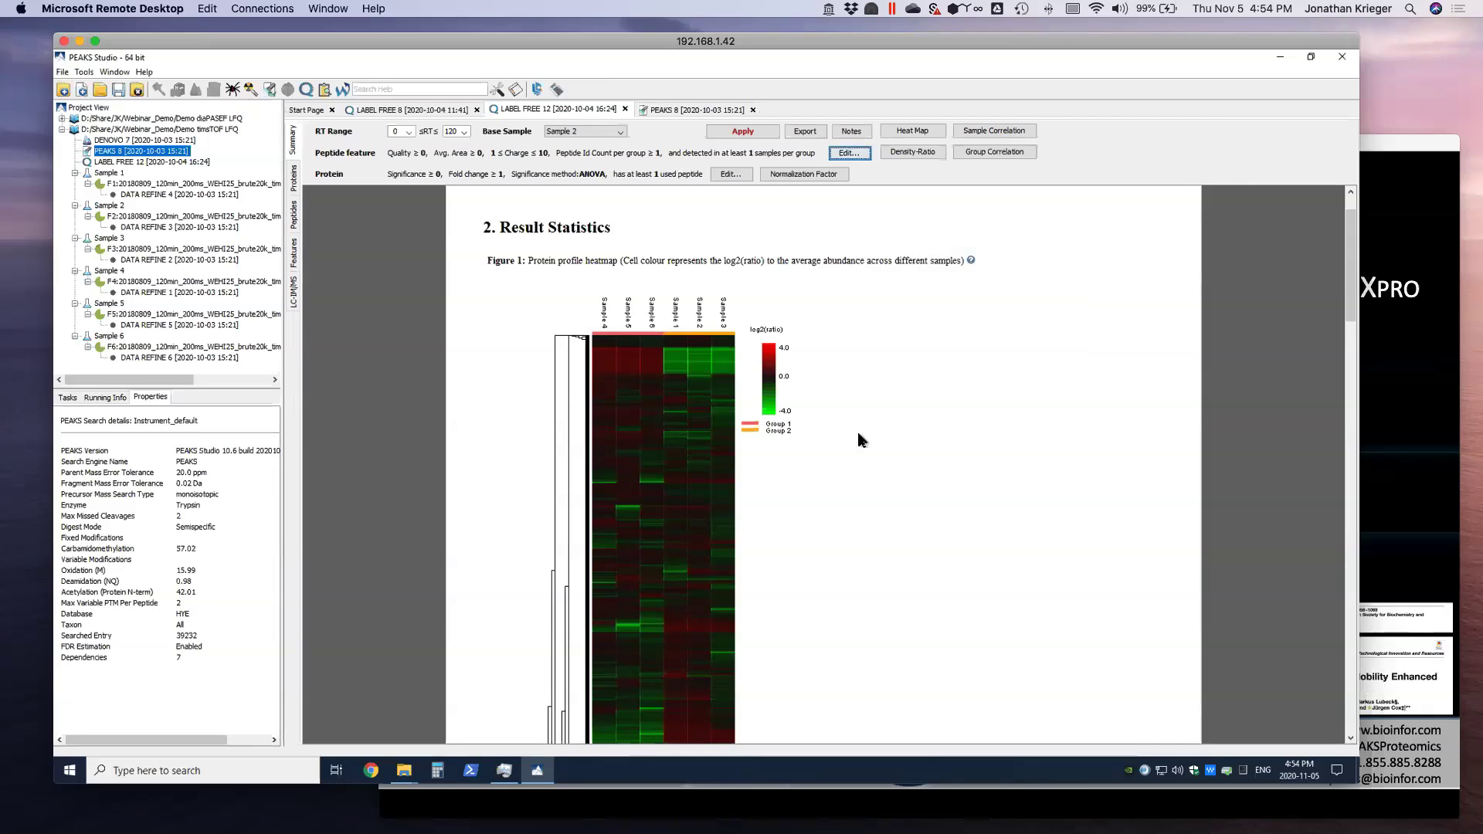
Examine the LABEL FREE 12 protein list and the significantly changed proteins on its volcano plot.
left_click(293, 178)
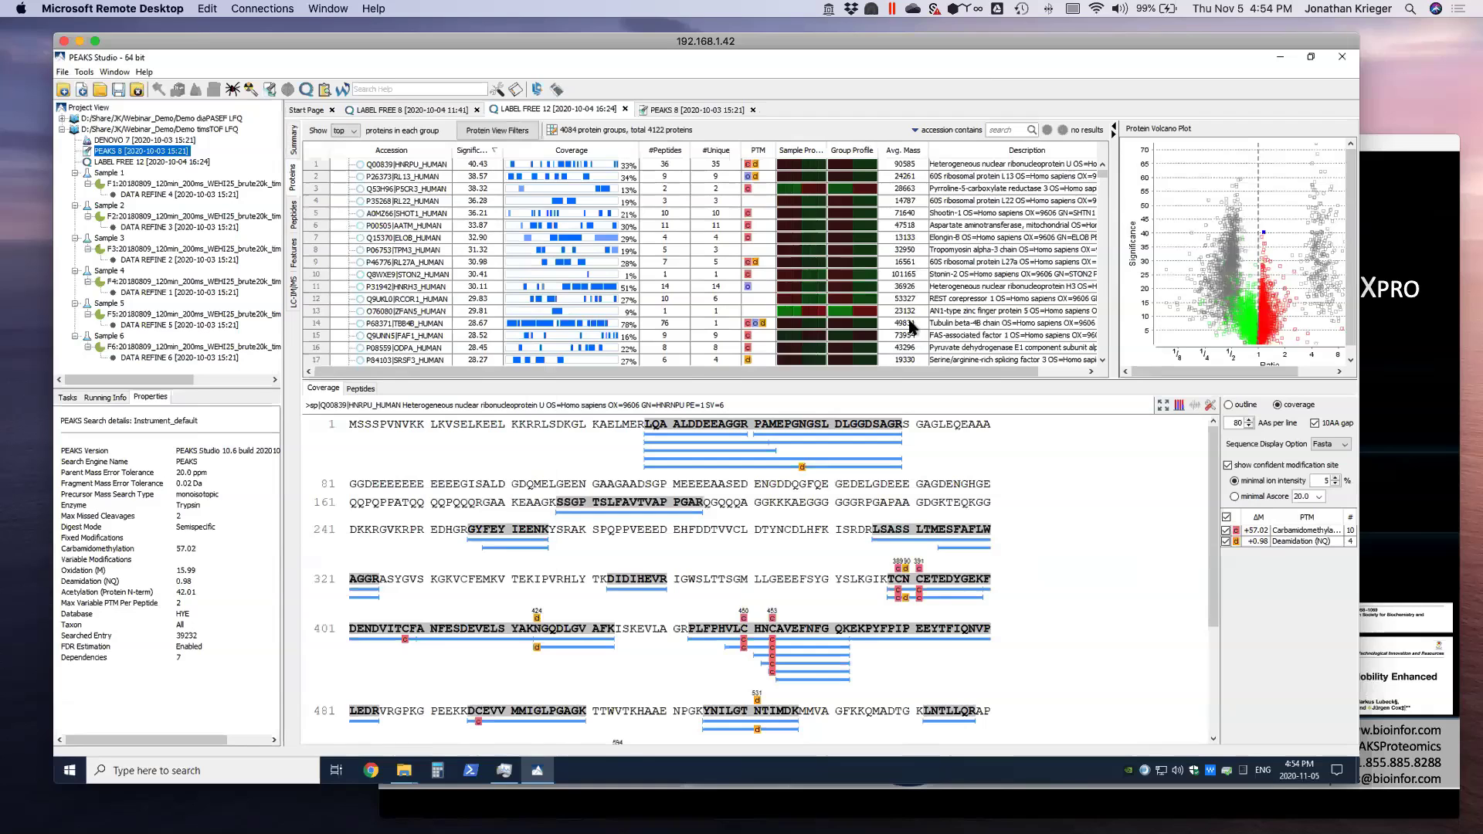
scroll(382, 228, "down", 2)
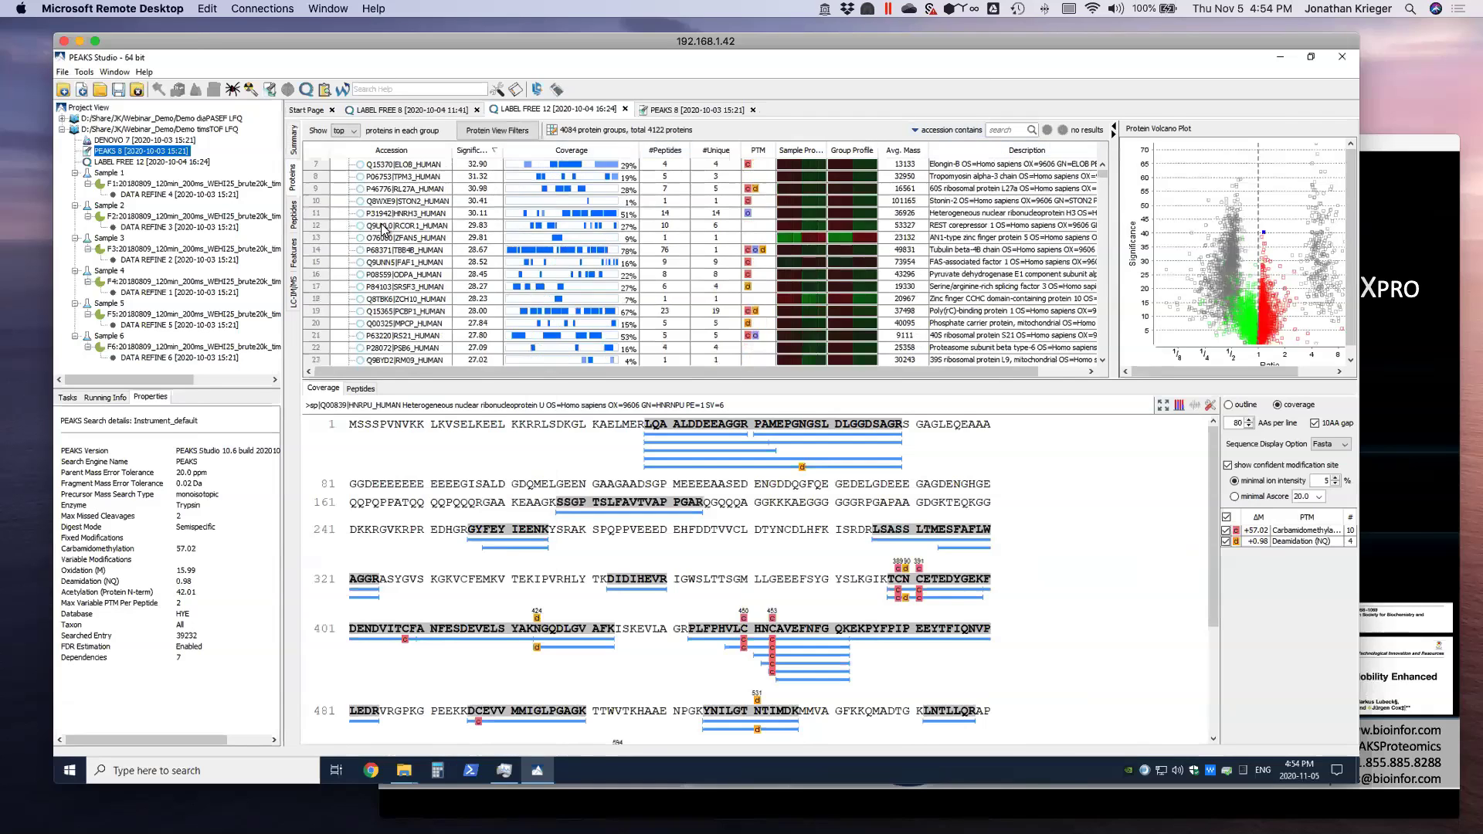
scroll(390, 232, "down", 14)
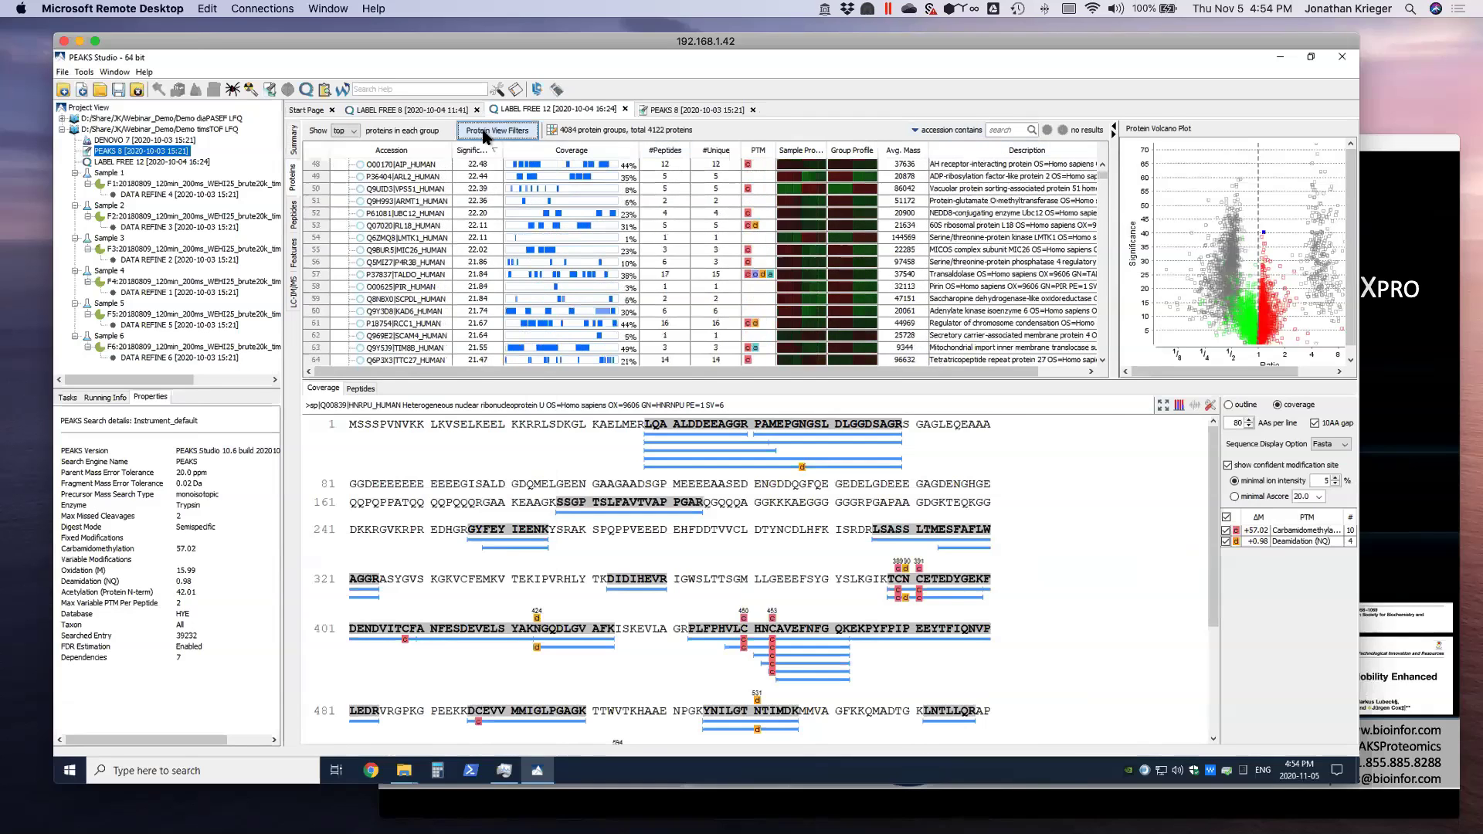
left_click(484, 133)
left_click(1019, 502)
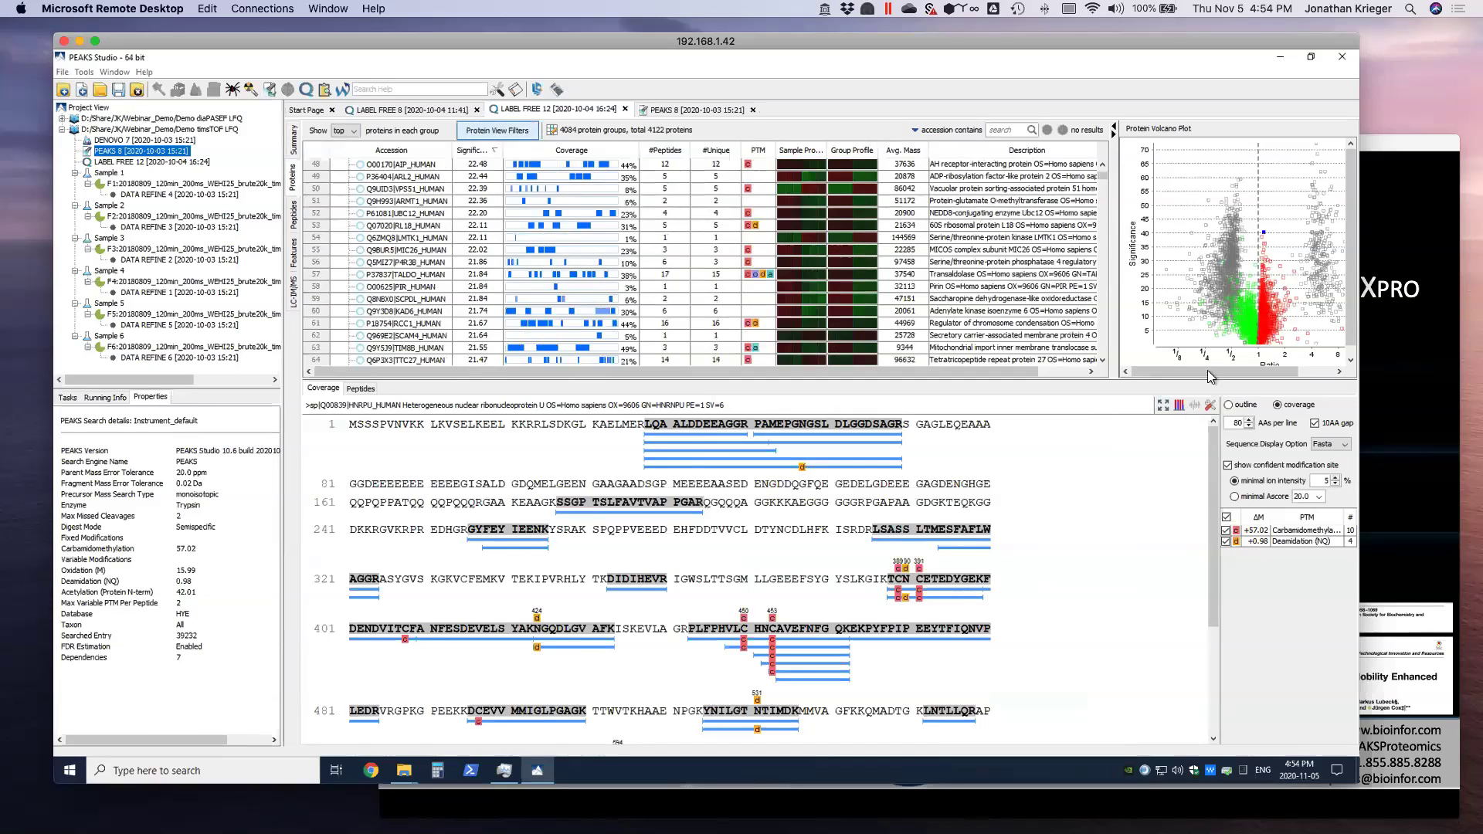
mouse_move(1267, 284)
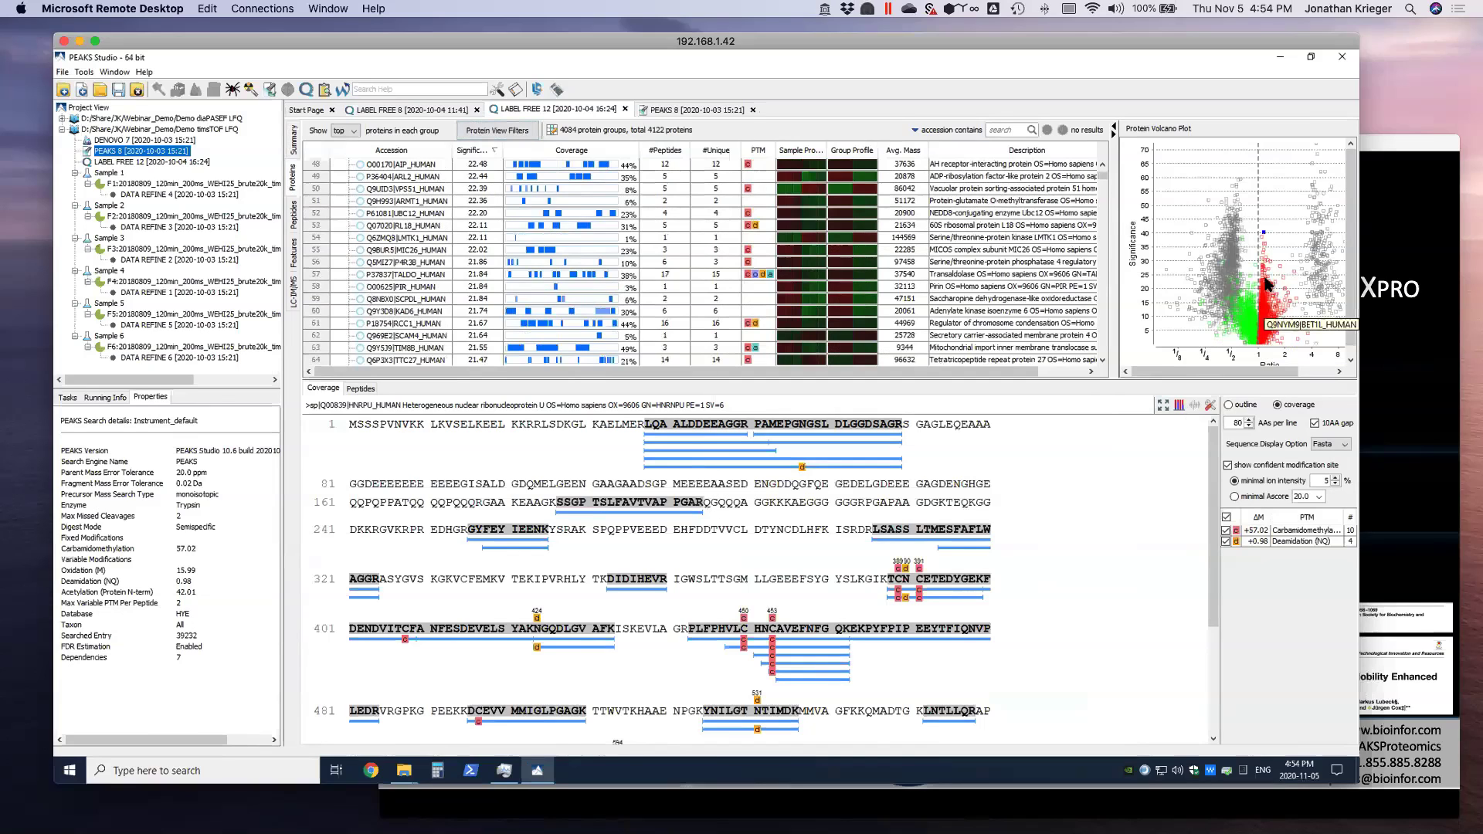
mouse_move(1233, 326)
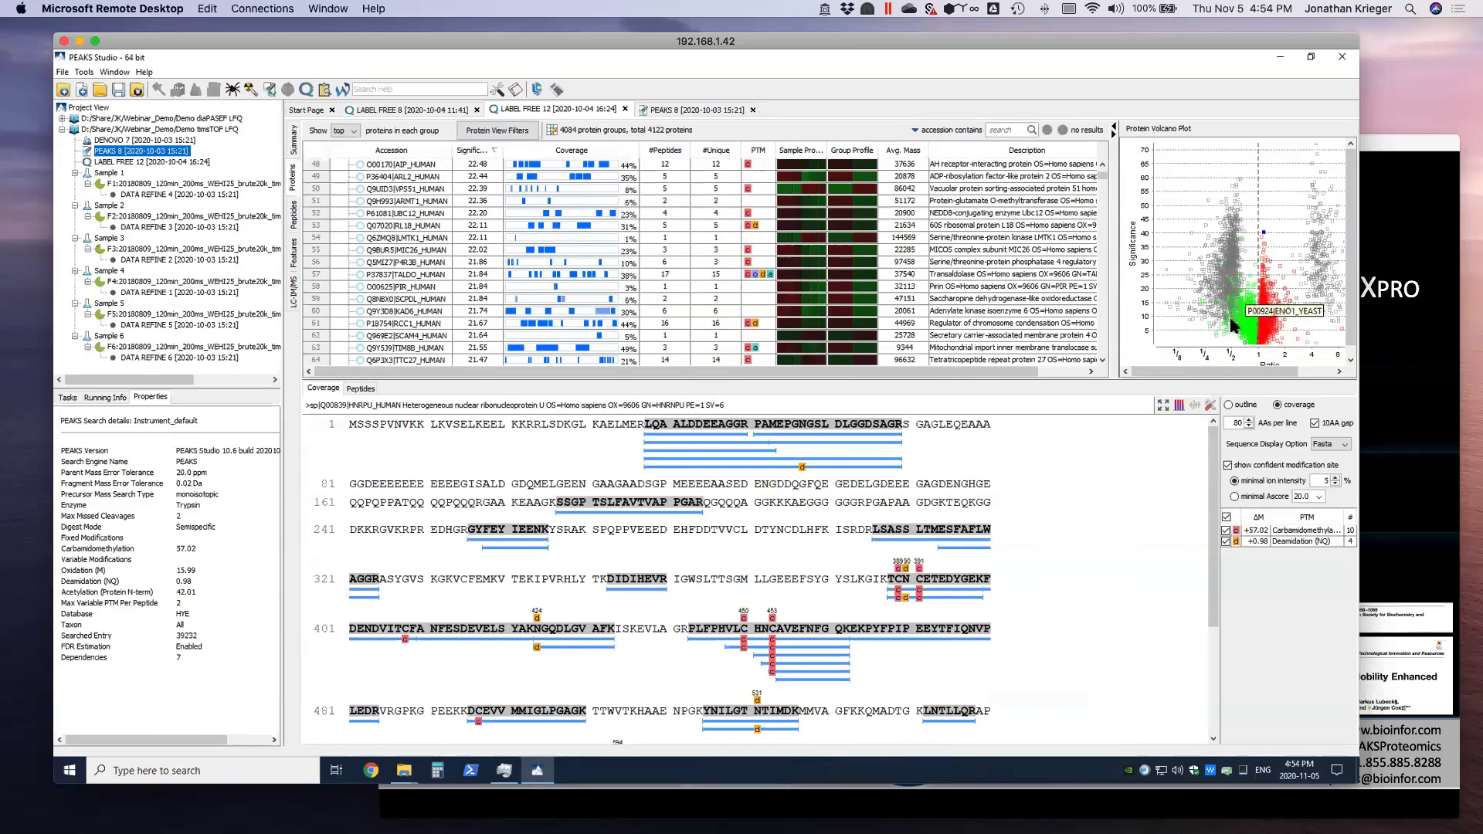
Filter the protein list to accessions containing "yeast" and look through the remaining proteins.
left_click(496, 133)
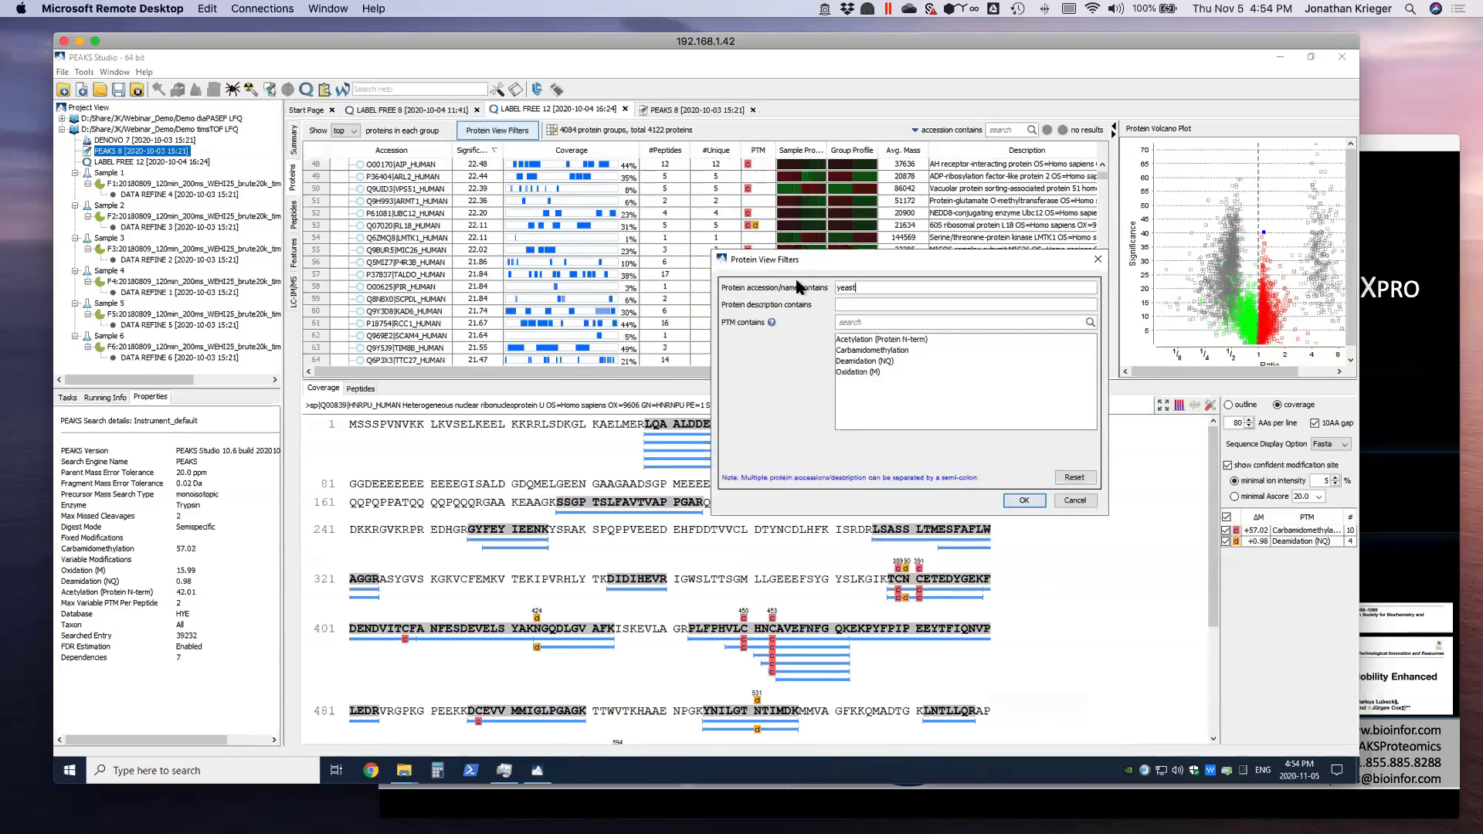
key("Return")
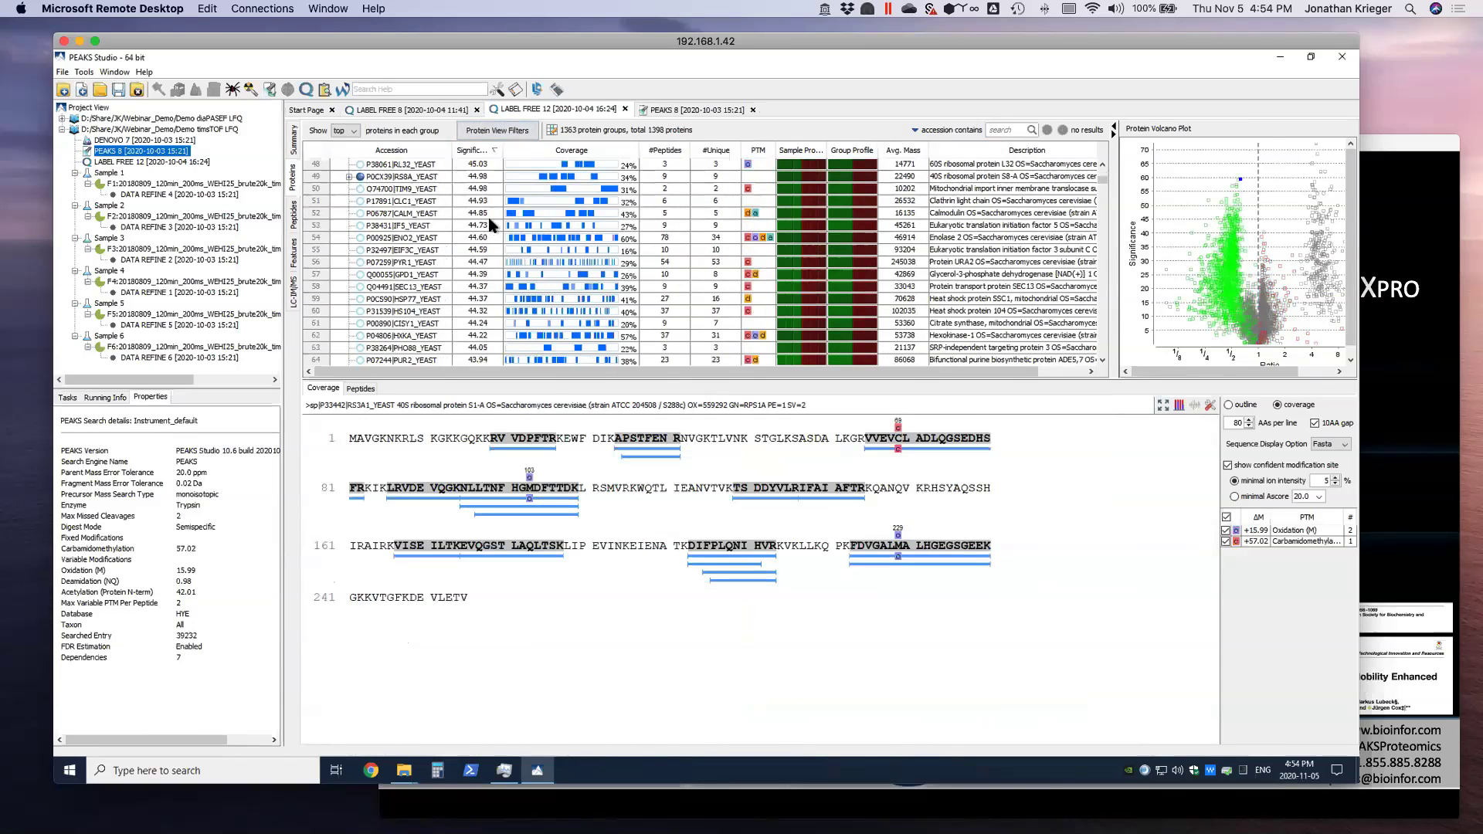
scroll(490, 224, "up", 12)
scroll(499, 265, "down", 10)
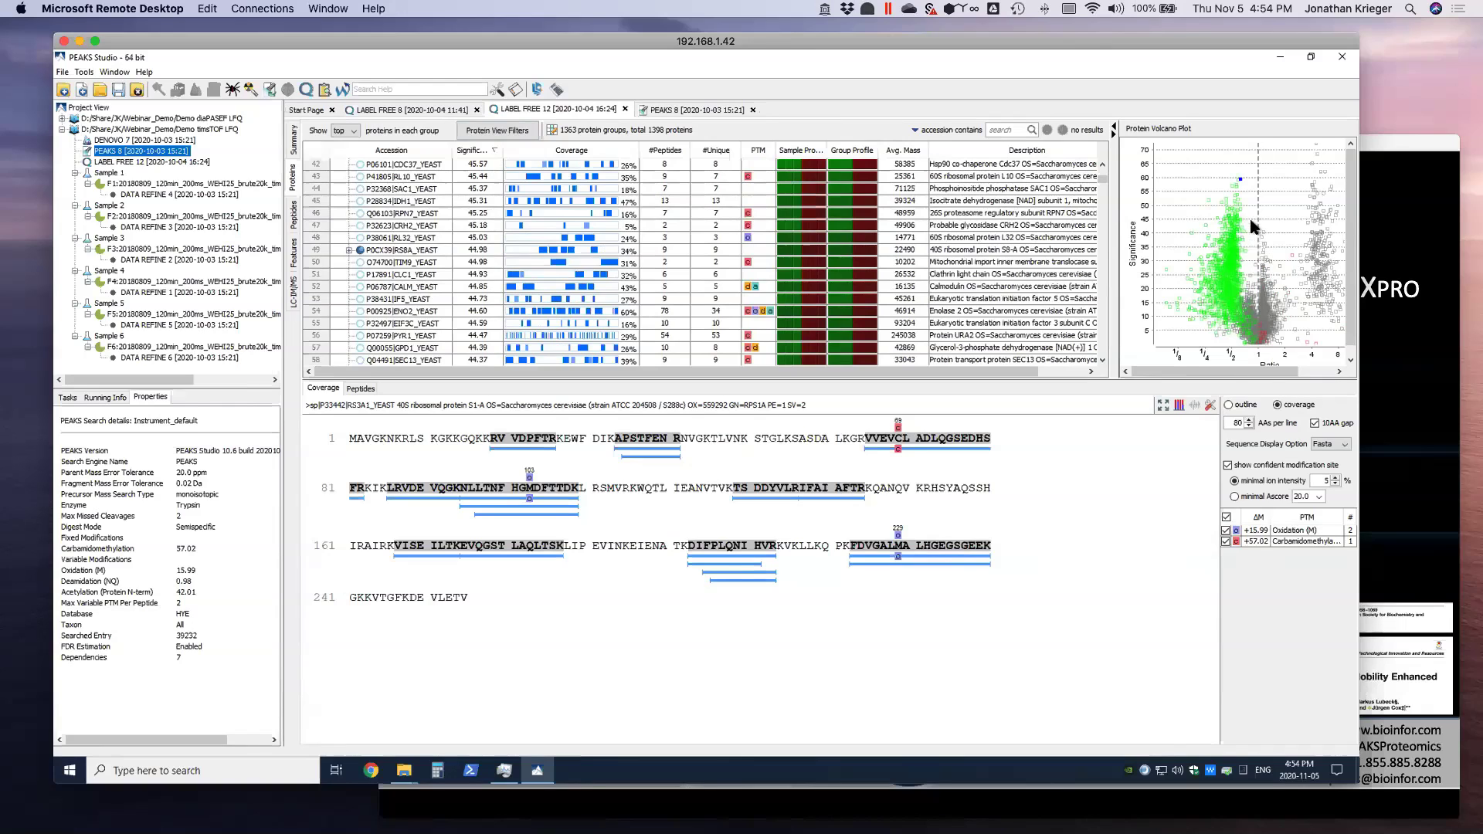
Inspect RS21B_YEAST, TDA3_YEAST and NNRD_YEAST by selecting their points on the volcano plot.
mouse_move(1233, 255)
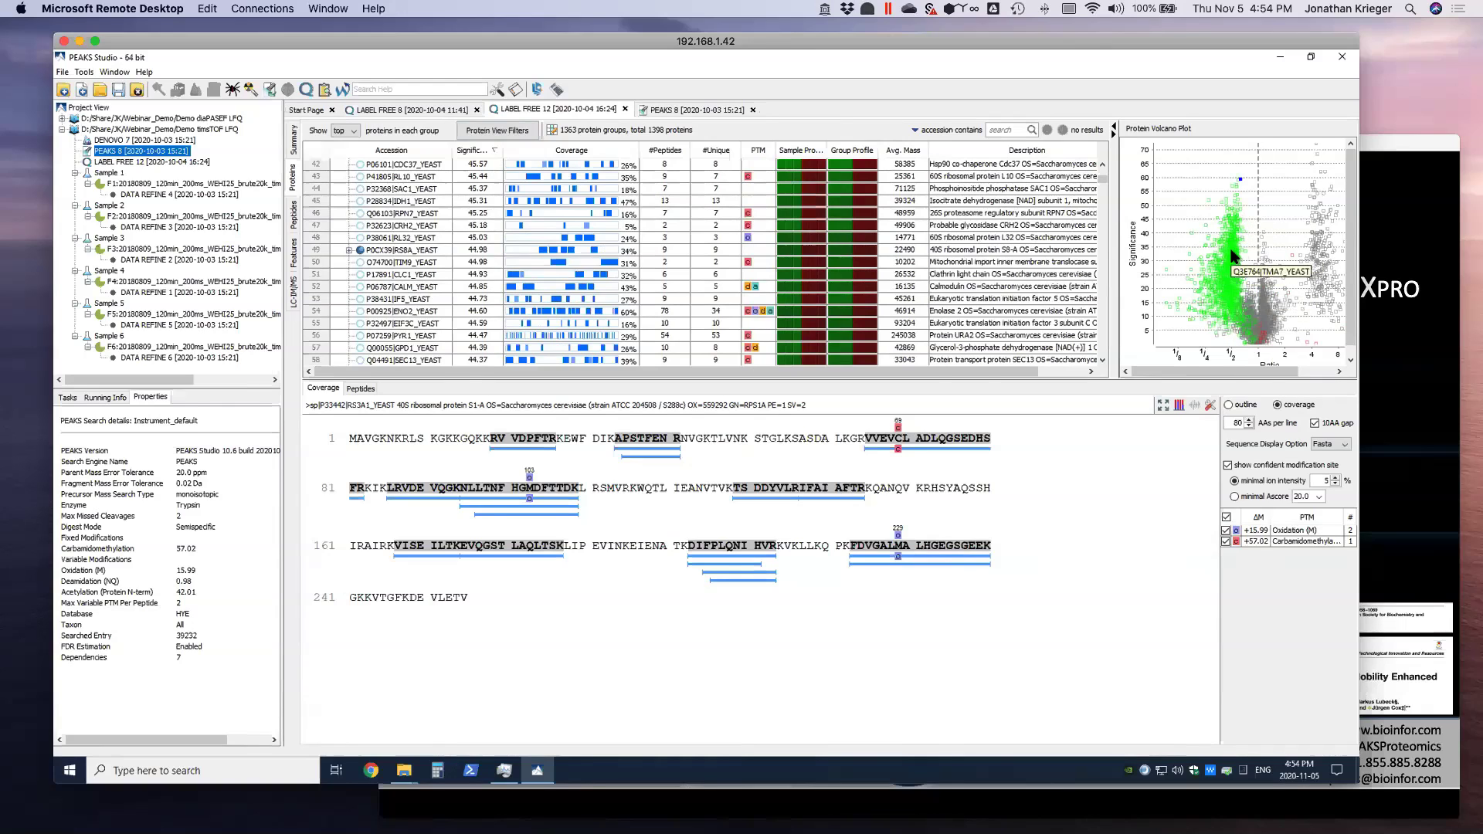
mouse_move(1237, 297)
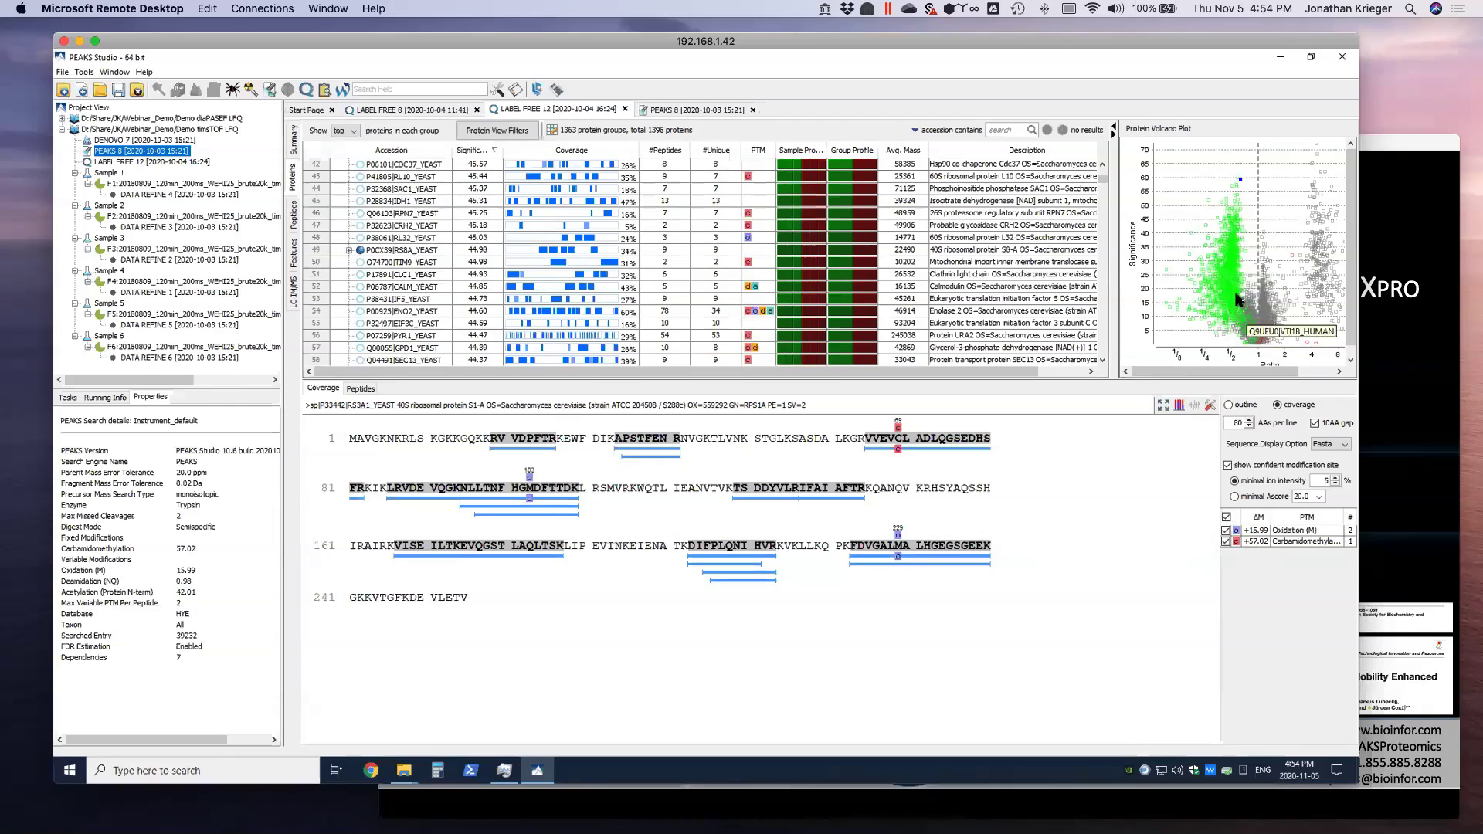
left_click(1179, 299)
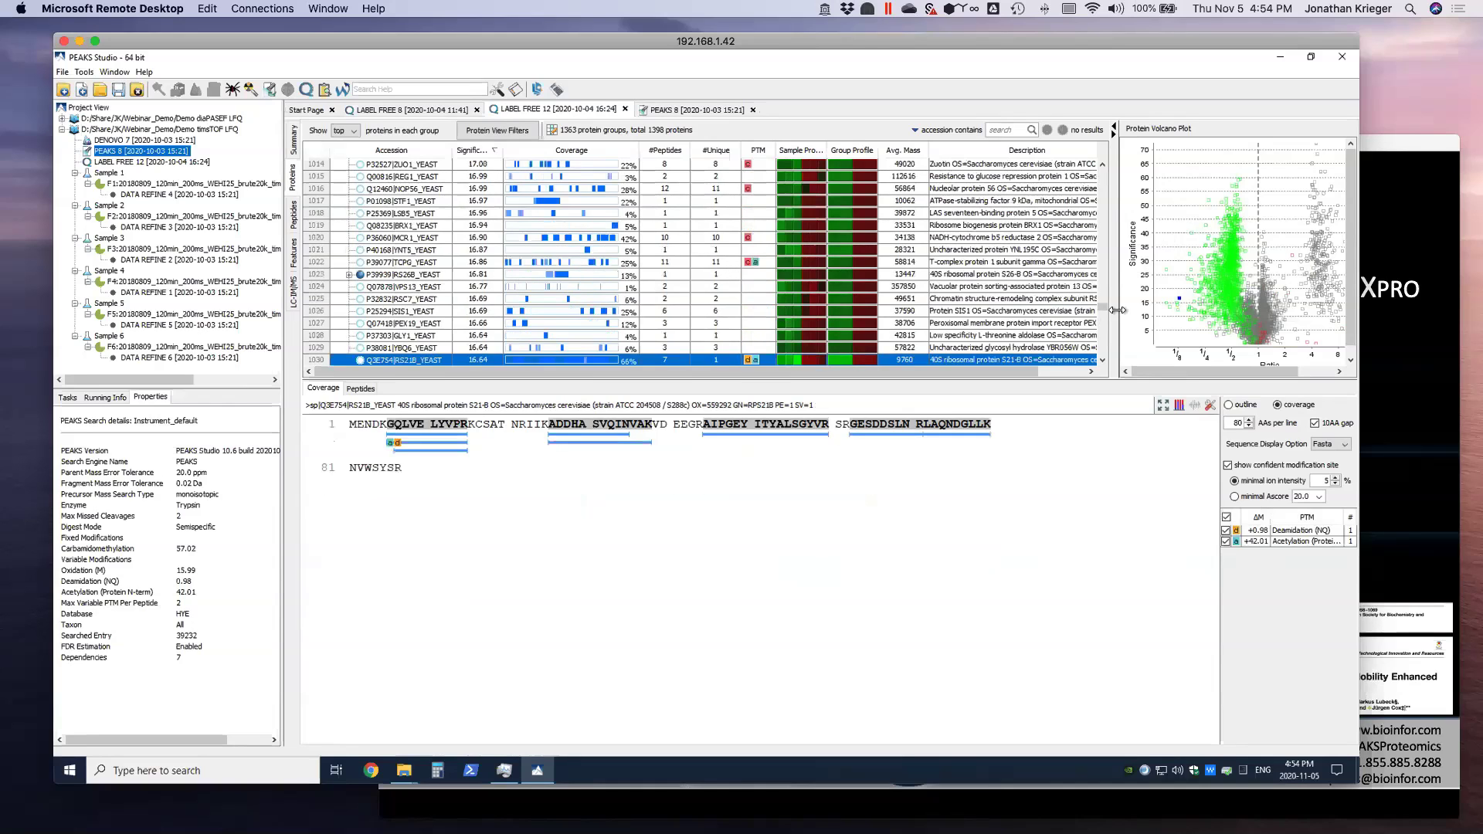
left_click(1189, 319)
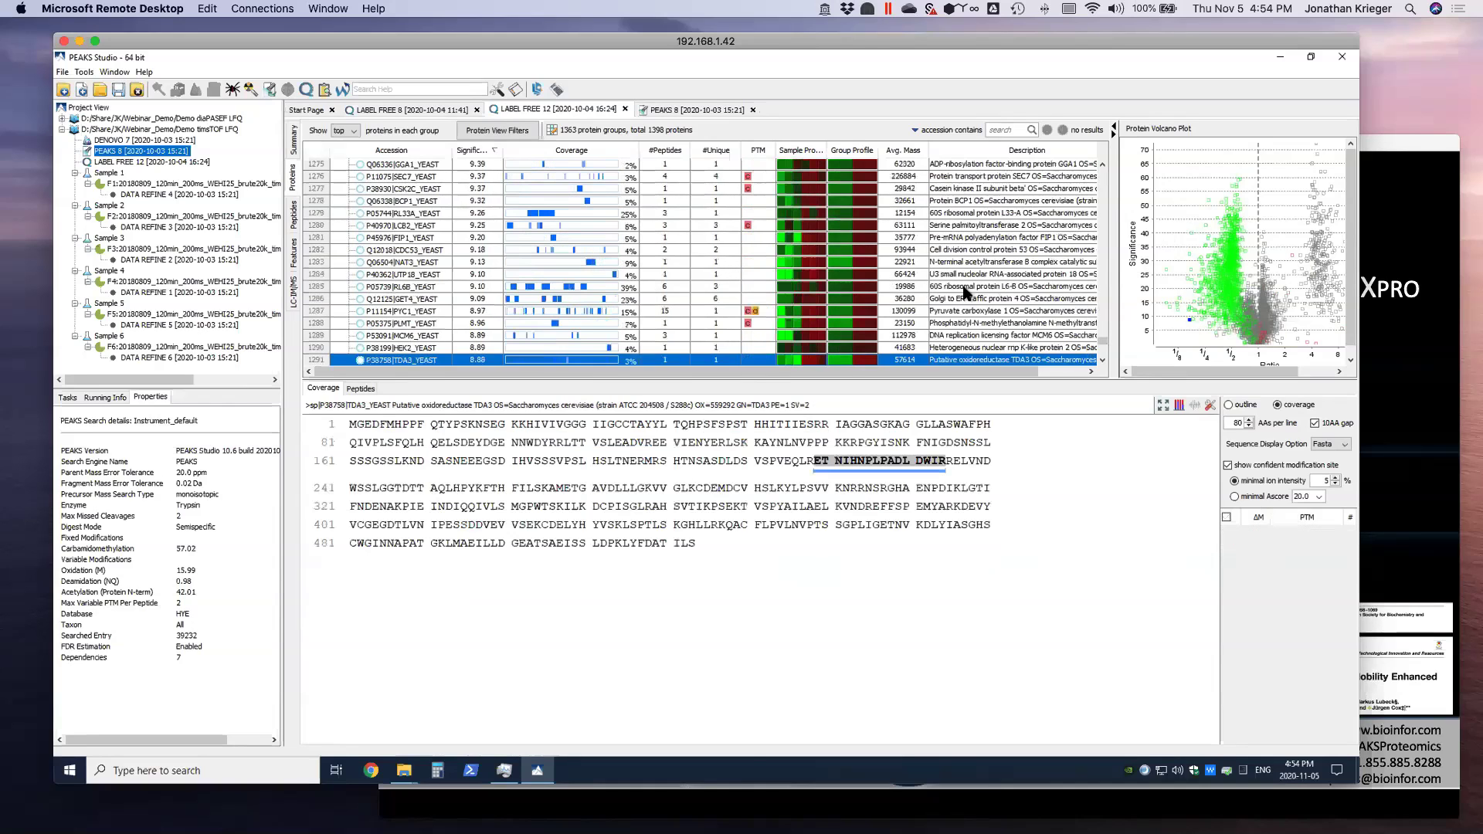
left_click(1229, 270)
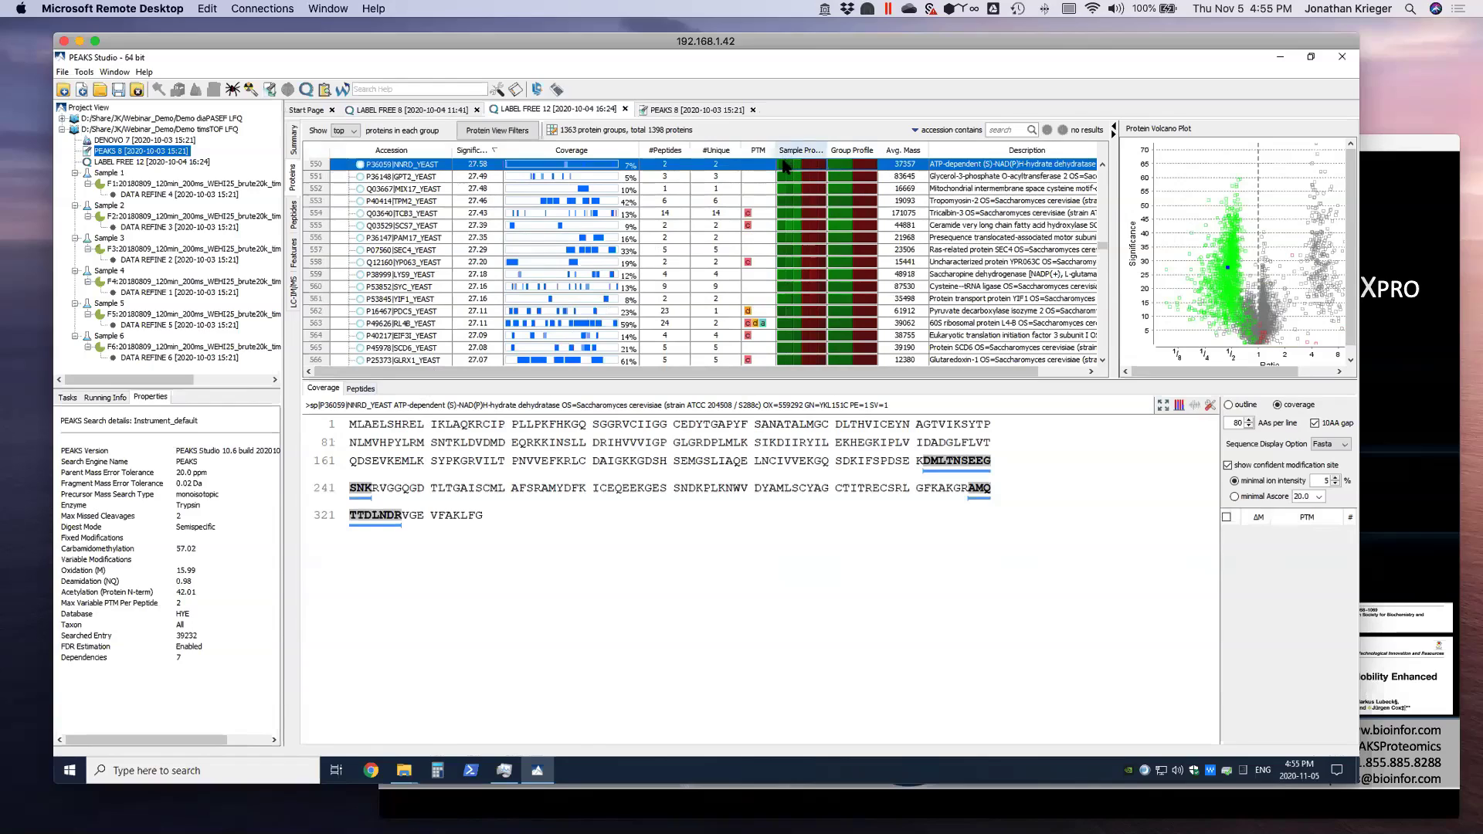
Examine the sample profile areas of NNRD_YEAST and its list of supporting peptides.
mouse_move(788, 168)
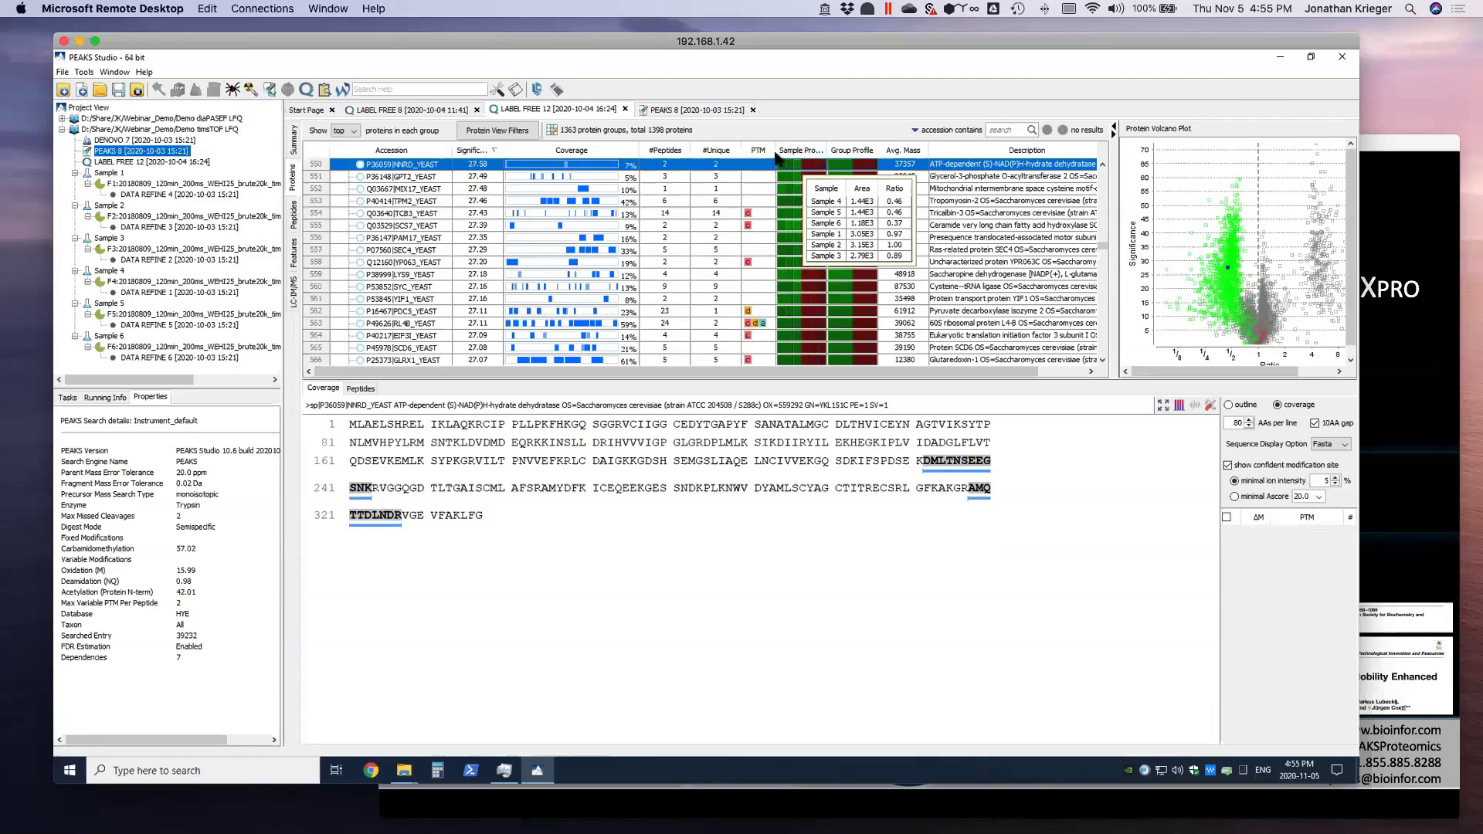
left_click(360, 389)
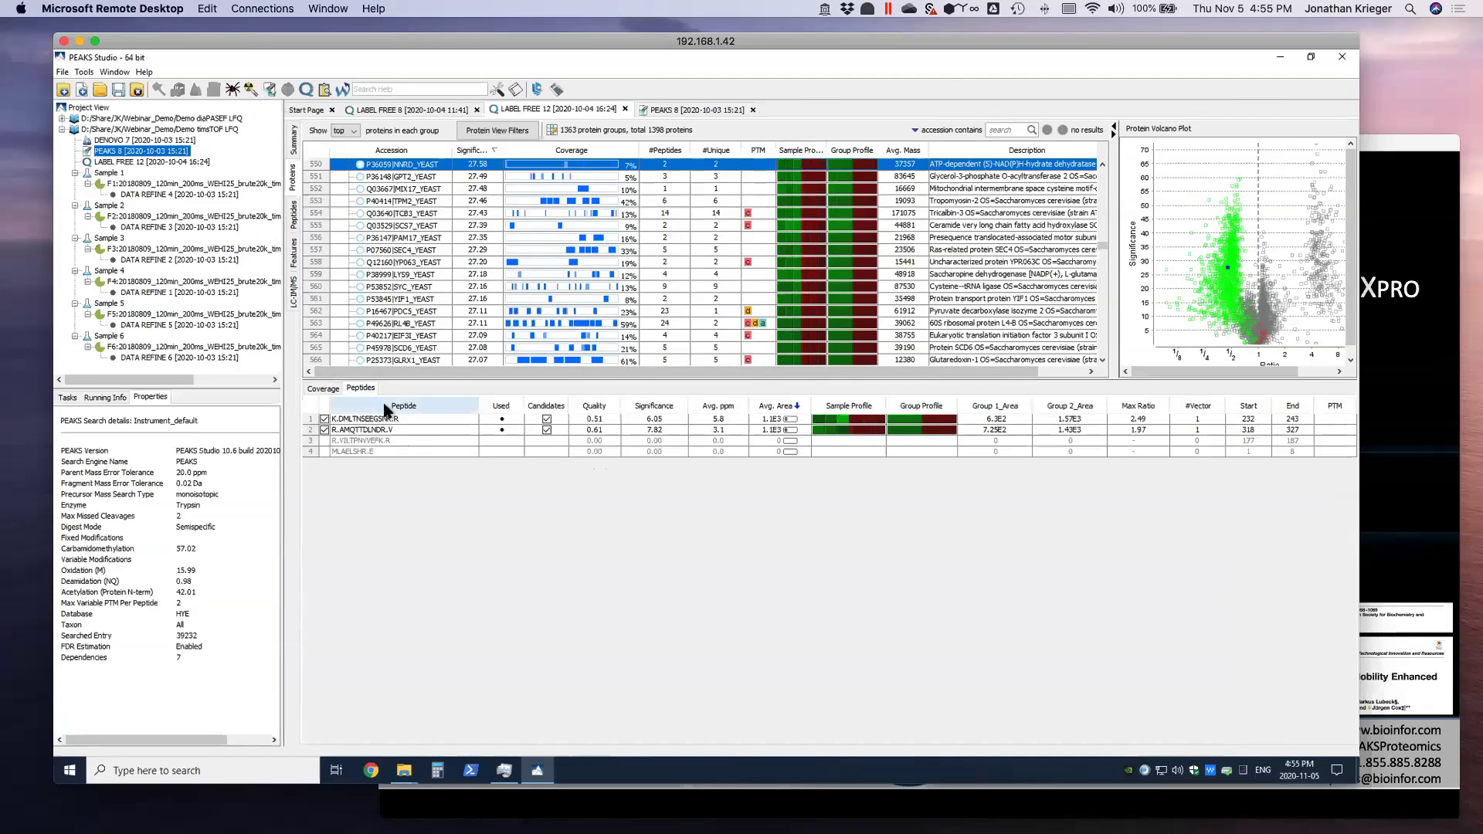
left_click(503, 430)
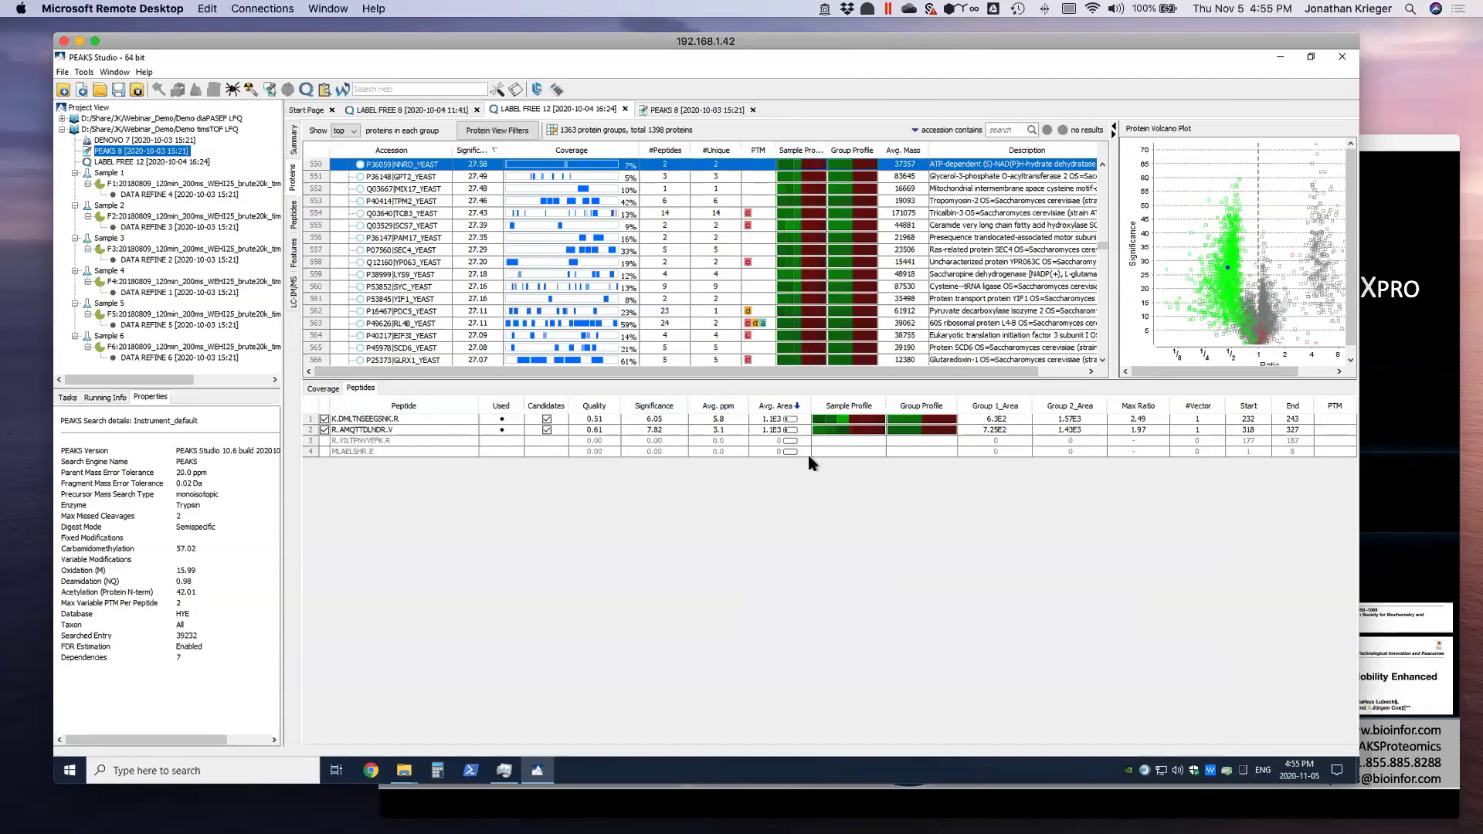
Open the DMLTNSEEGSNK peptide's feature details and overlay the XIC traces of all six samples.
double_click(393, 419)
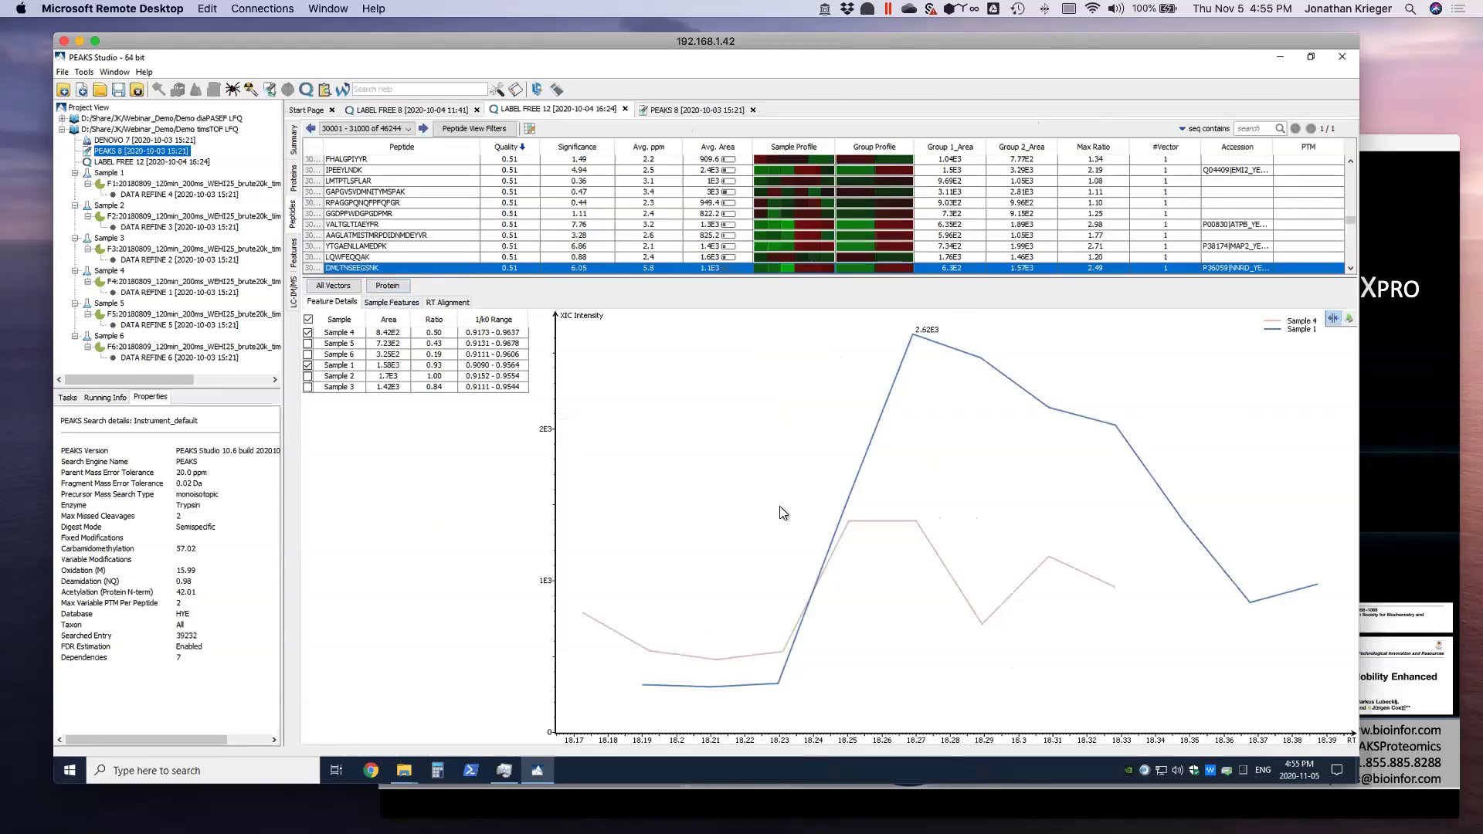
left_click(308, 343)
left_click(308, 354)
left_click(307, 375)
left_click(308, 386)
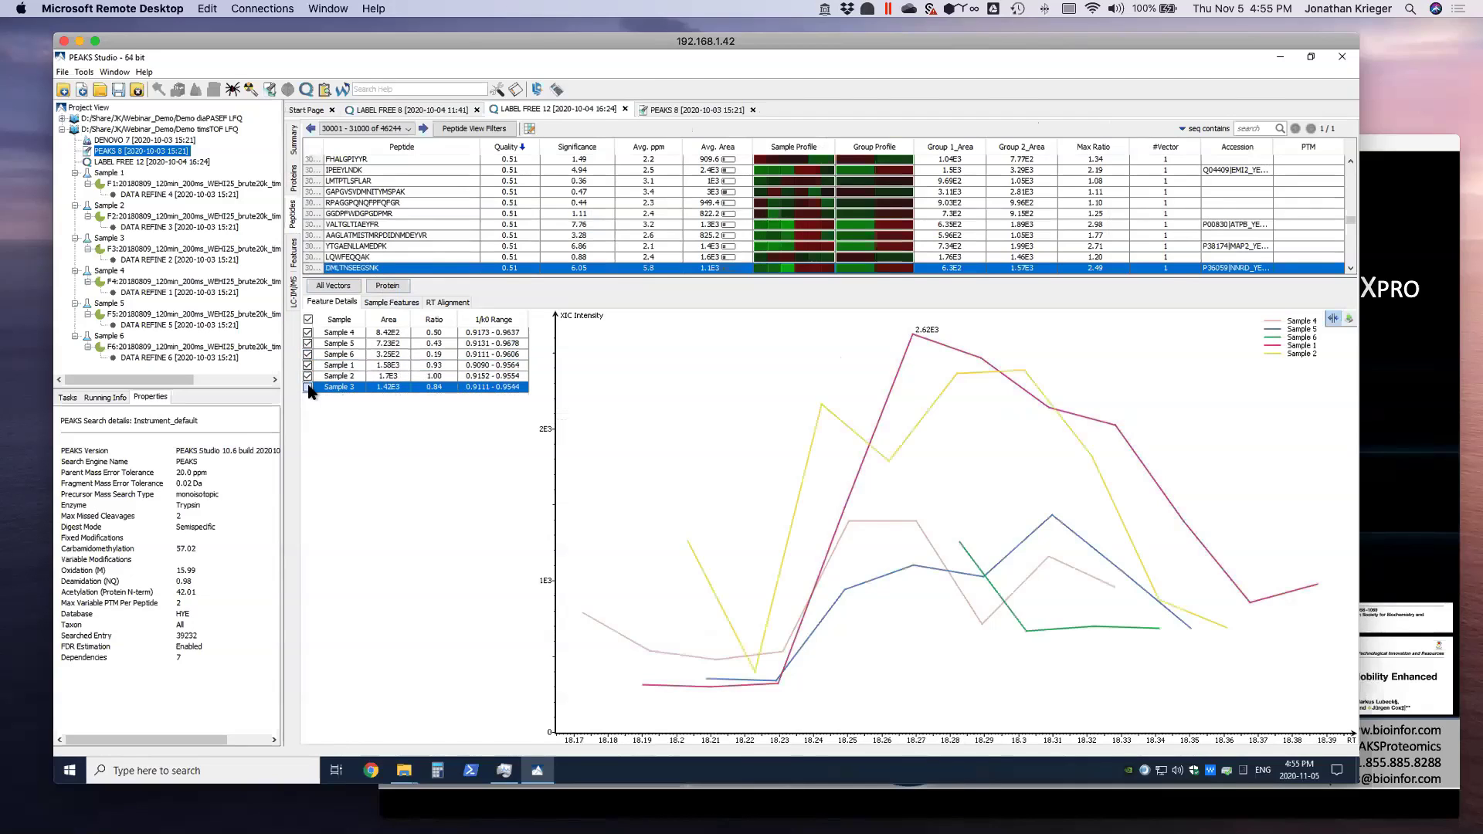
Examine the peptide's sample features in 3D with a lower peak intensity threshold, and review the retention time alignment across samples.
left_click(385, 306)
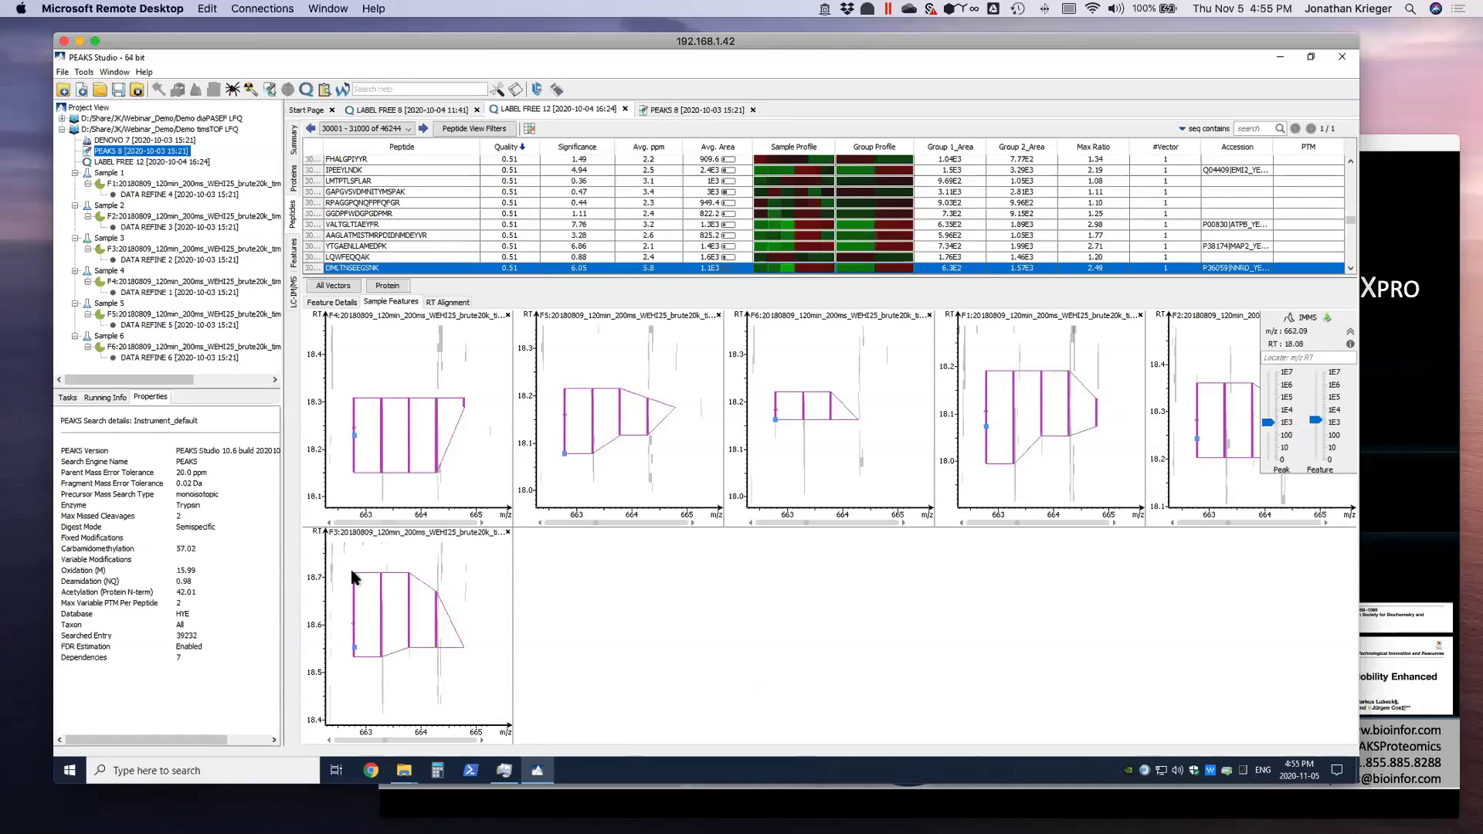
left_click(1288, 316)
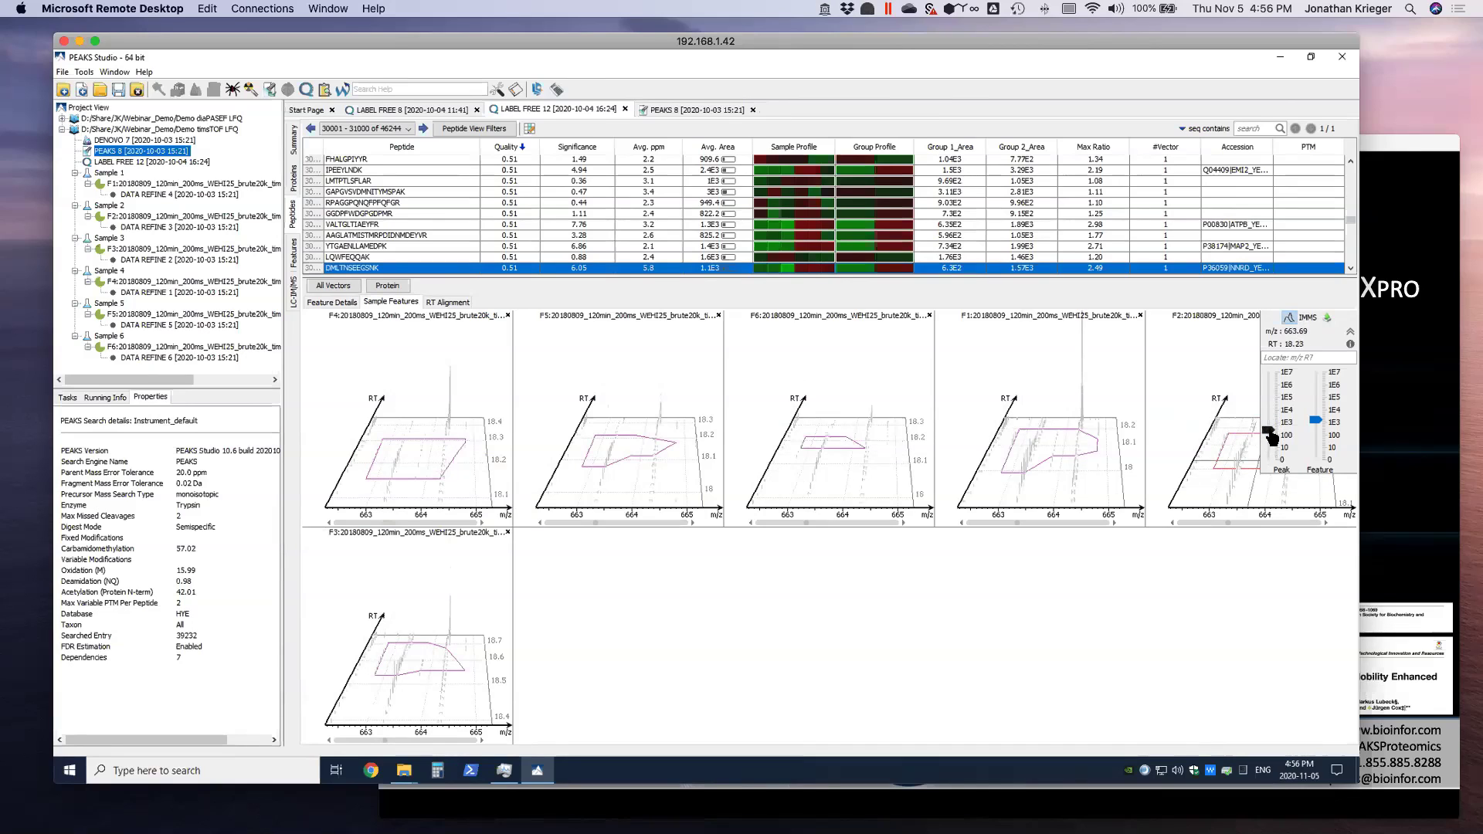
left_click_drag(1272, 438, 1271, 448)
left_click(452, 304)
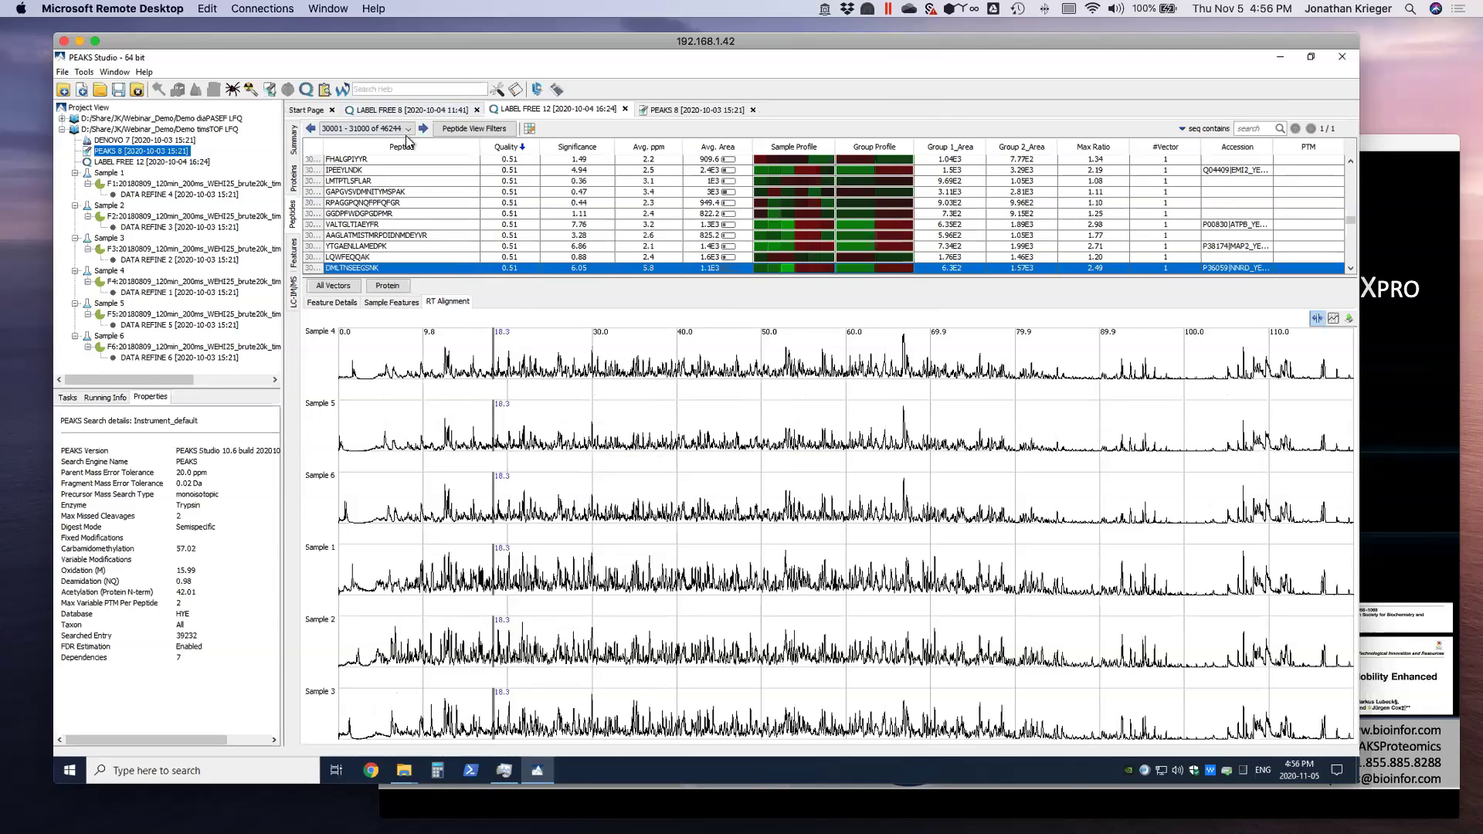
Expand the Demo diaPASEF LFQ project and open its PEAKSLIB 7 result using the tims_TOF_HYE spectral library.
left_click(63, 120)
double_click(104, 129)
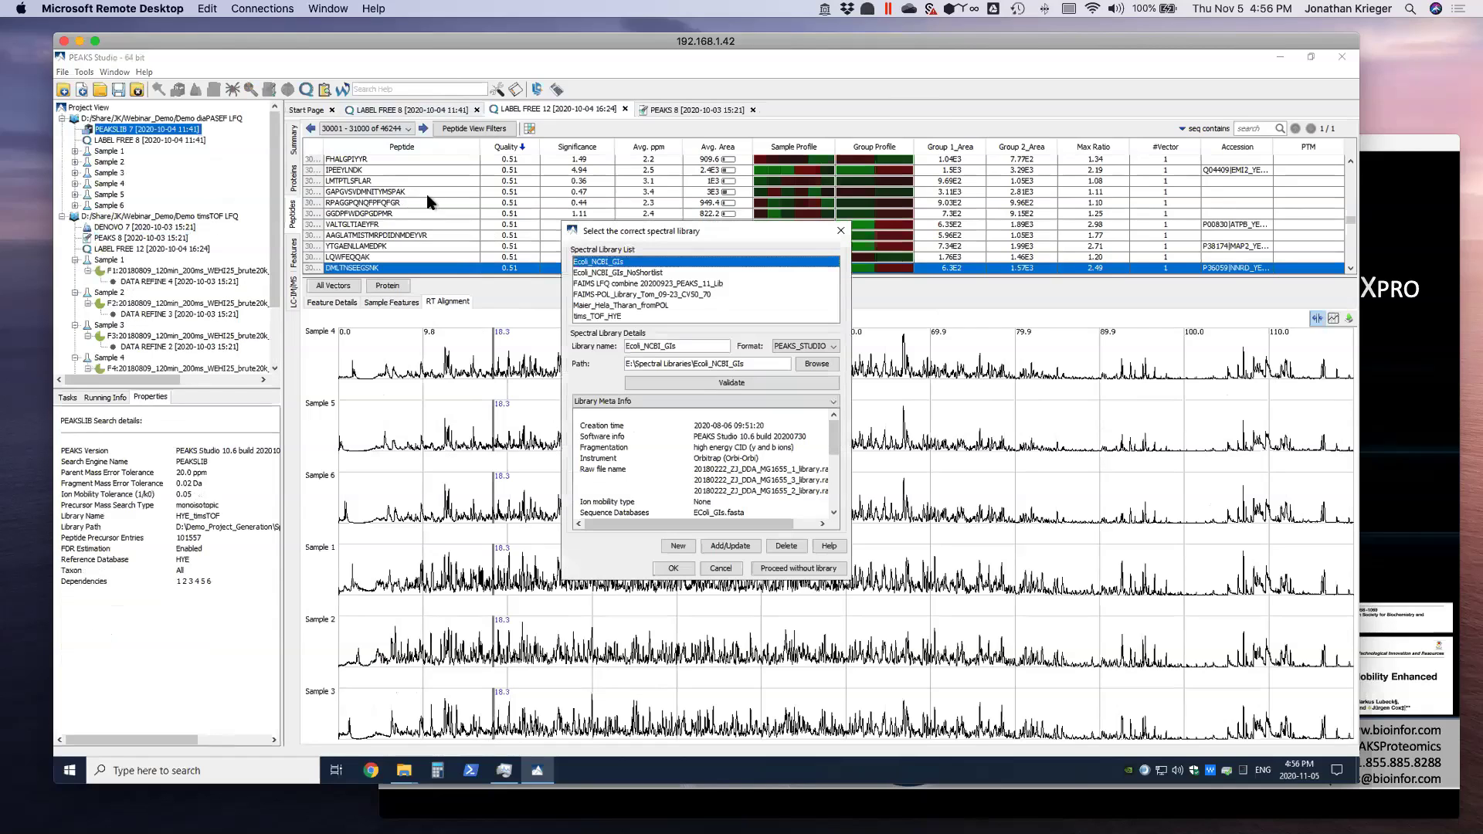
left_click(838, 232)
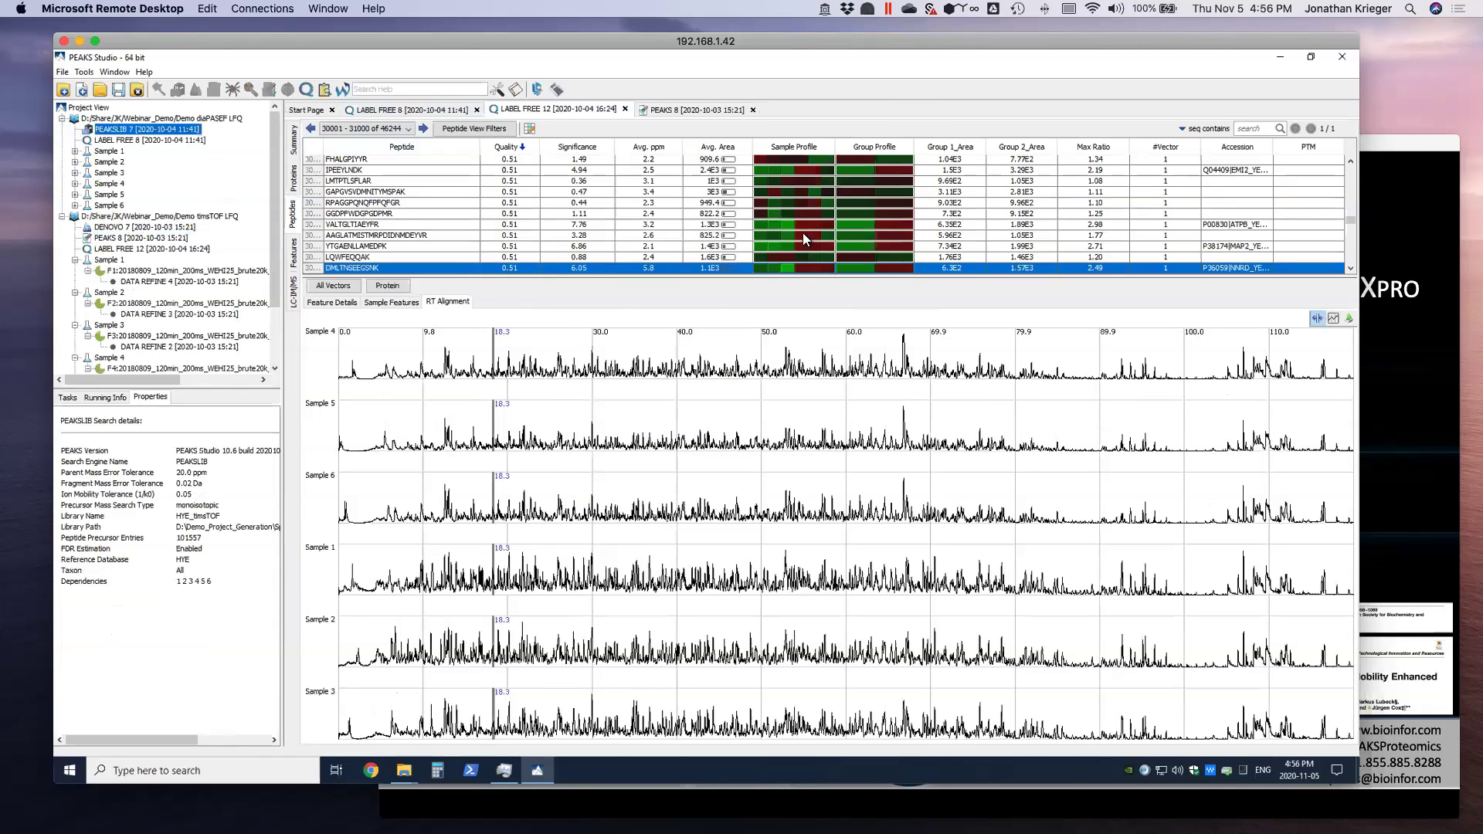
double_click(172, 129)
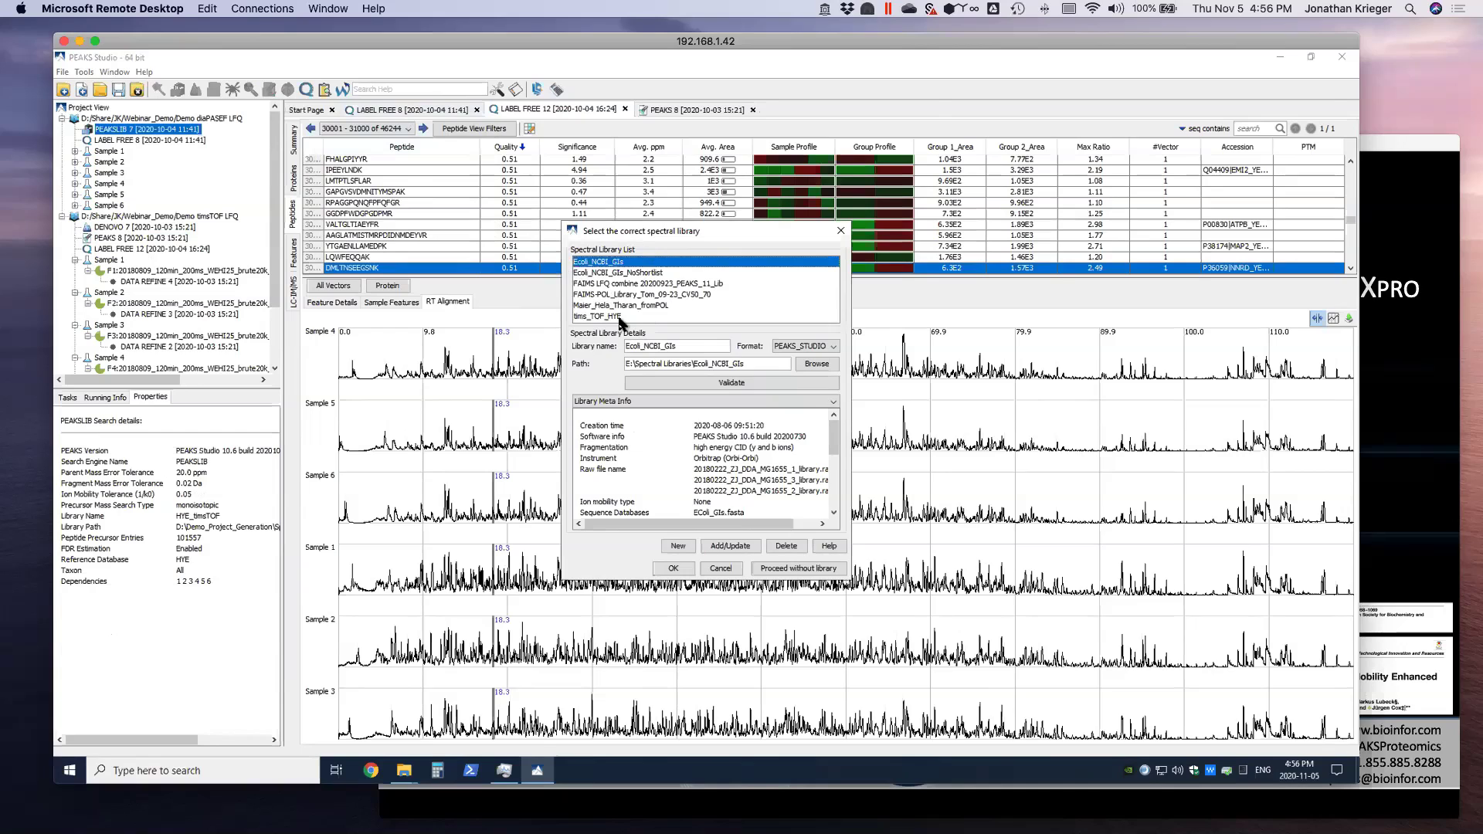
left_click(620, 318)
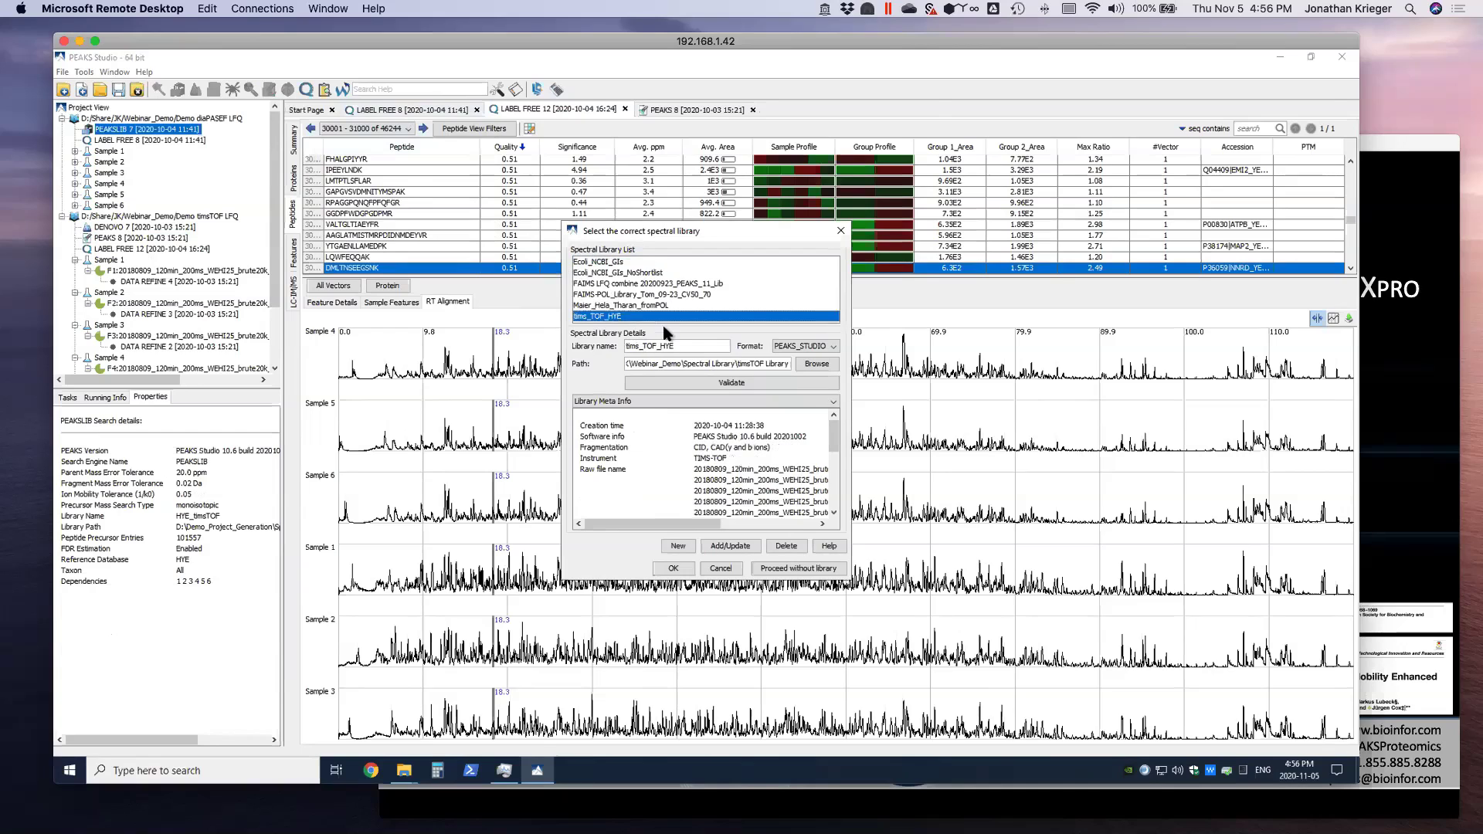
left_click(673, 569)
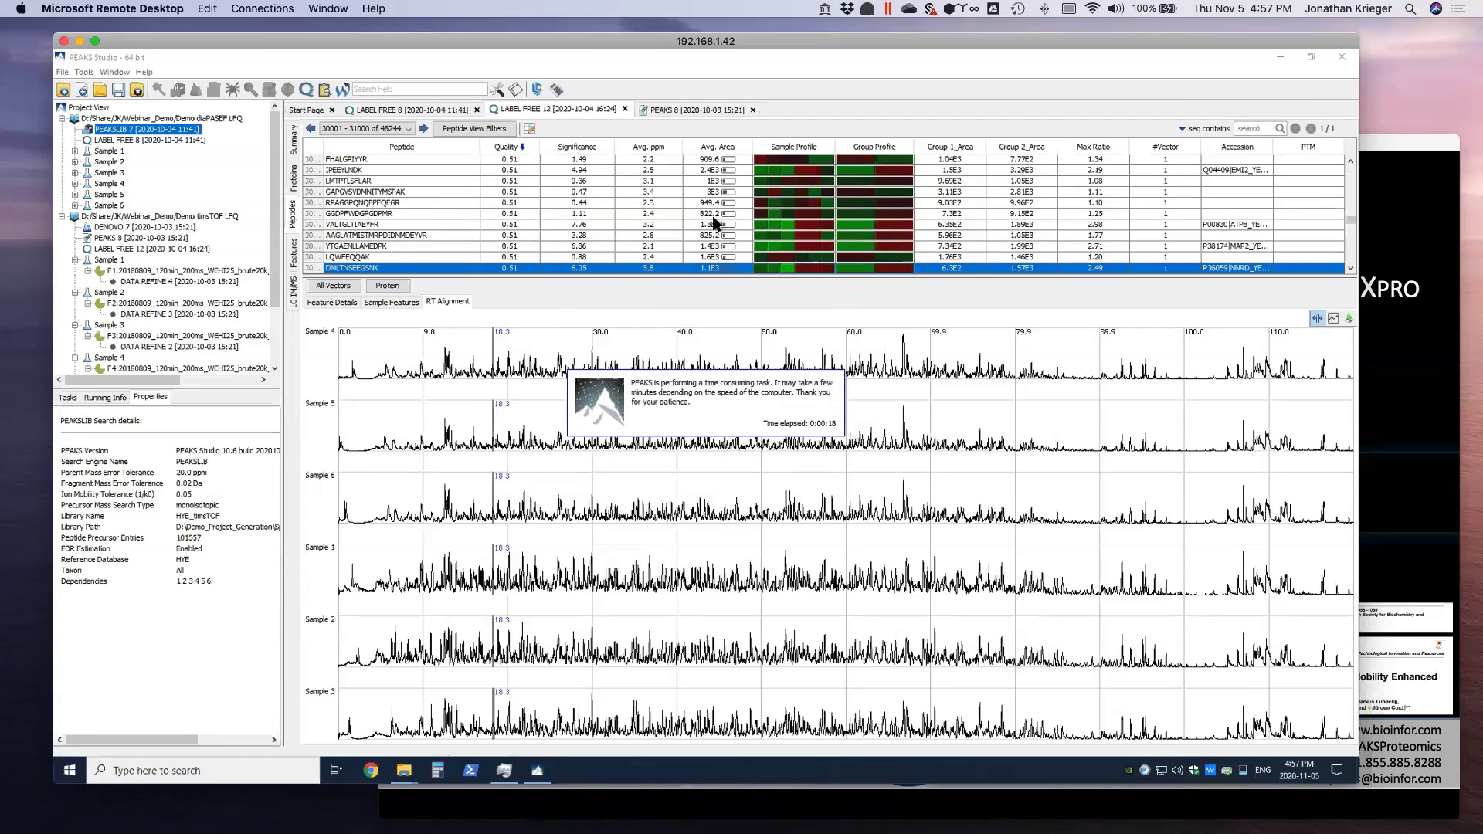
Switch to PowerPoint, advance to the Project 2 DIA Data slide, and return to the remote desktop session.
key("super+Tab")
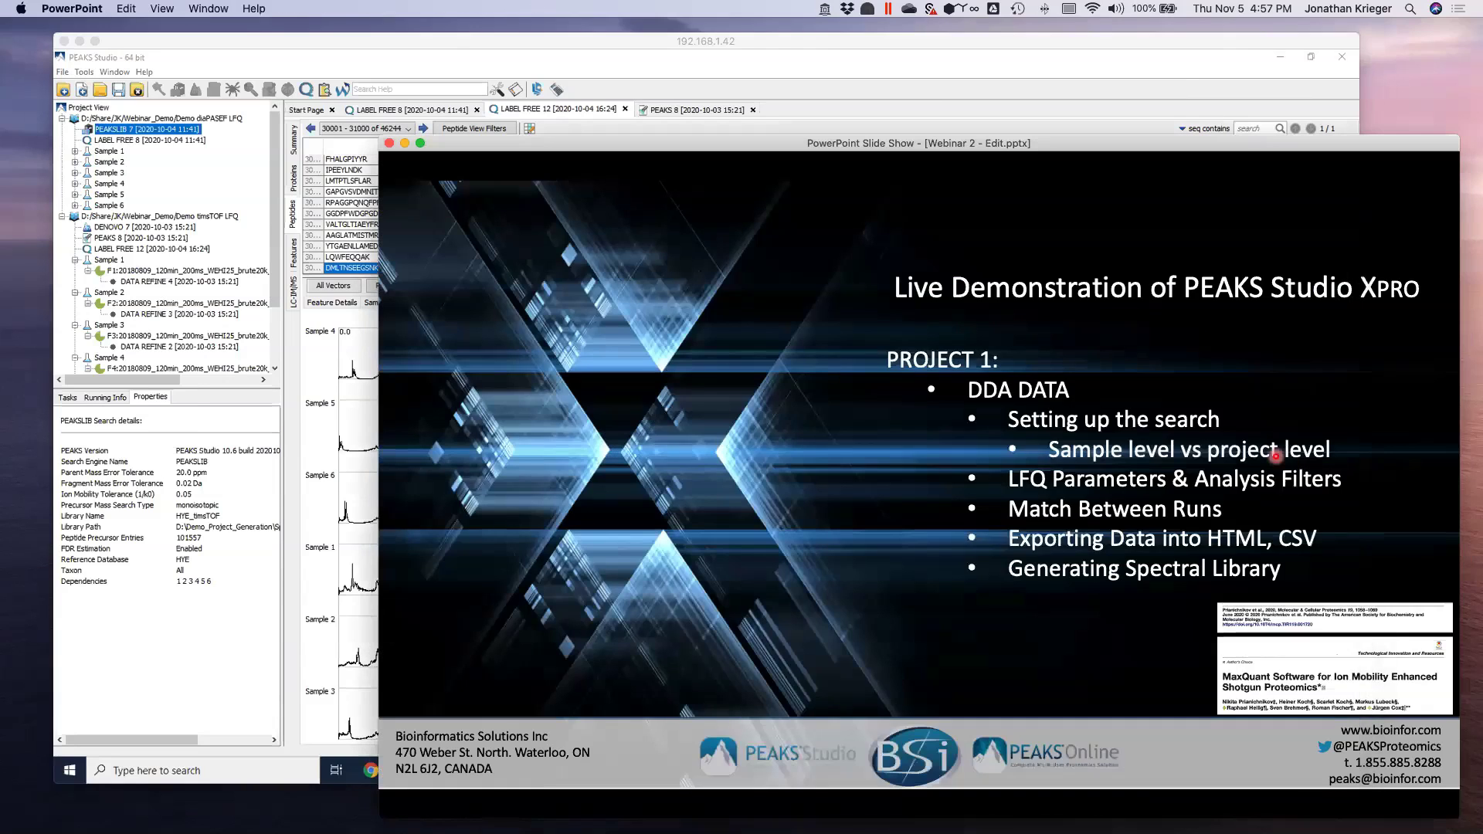
key("Right")
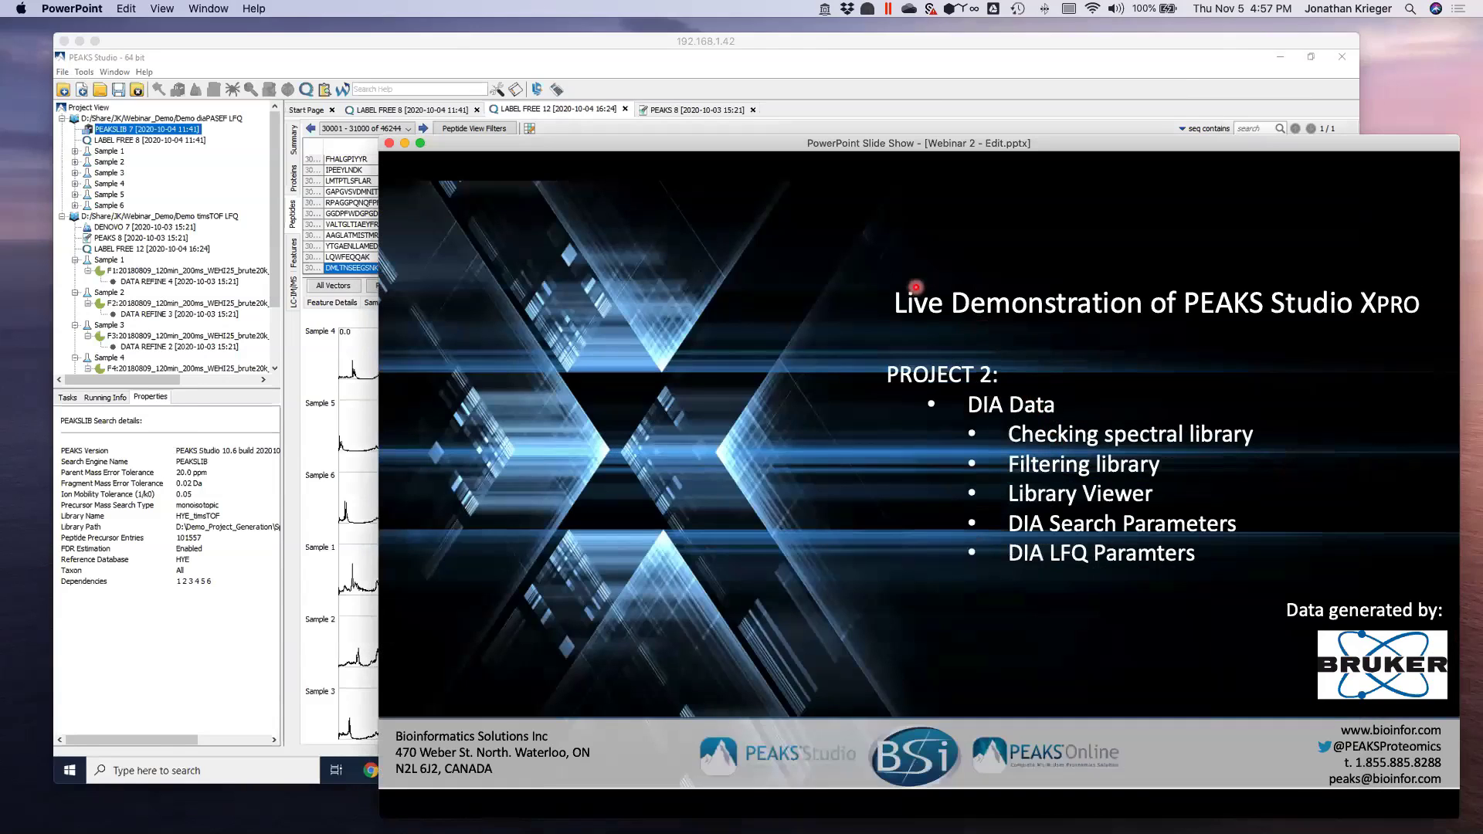
left_click_drag(524, 146, 573, 151)
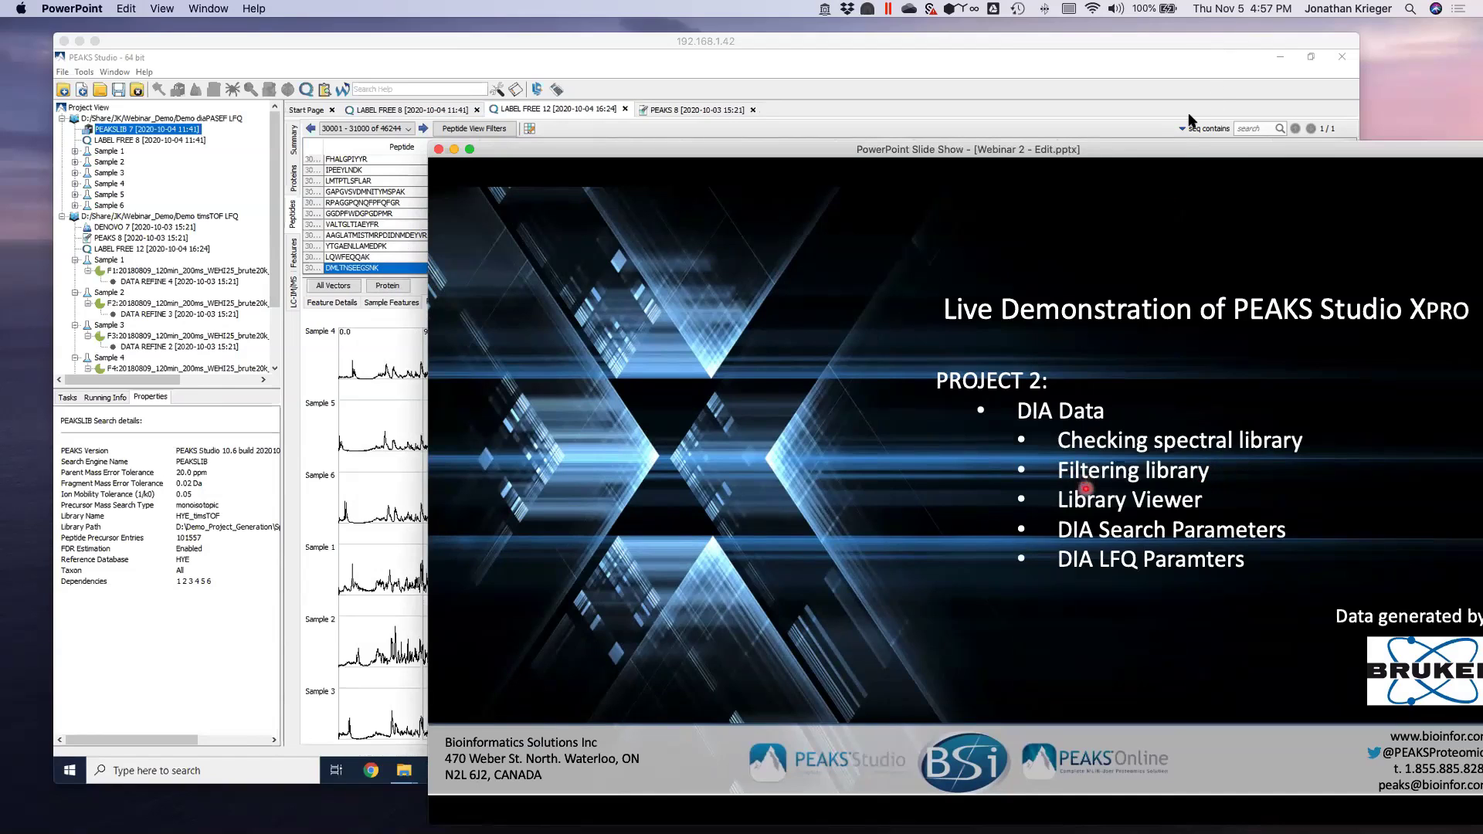
left_click(1157, 55)
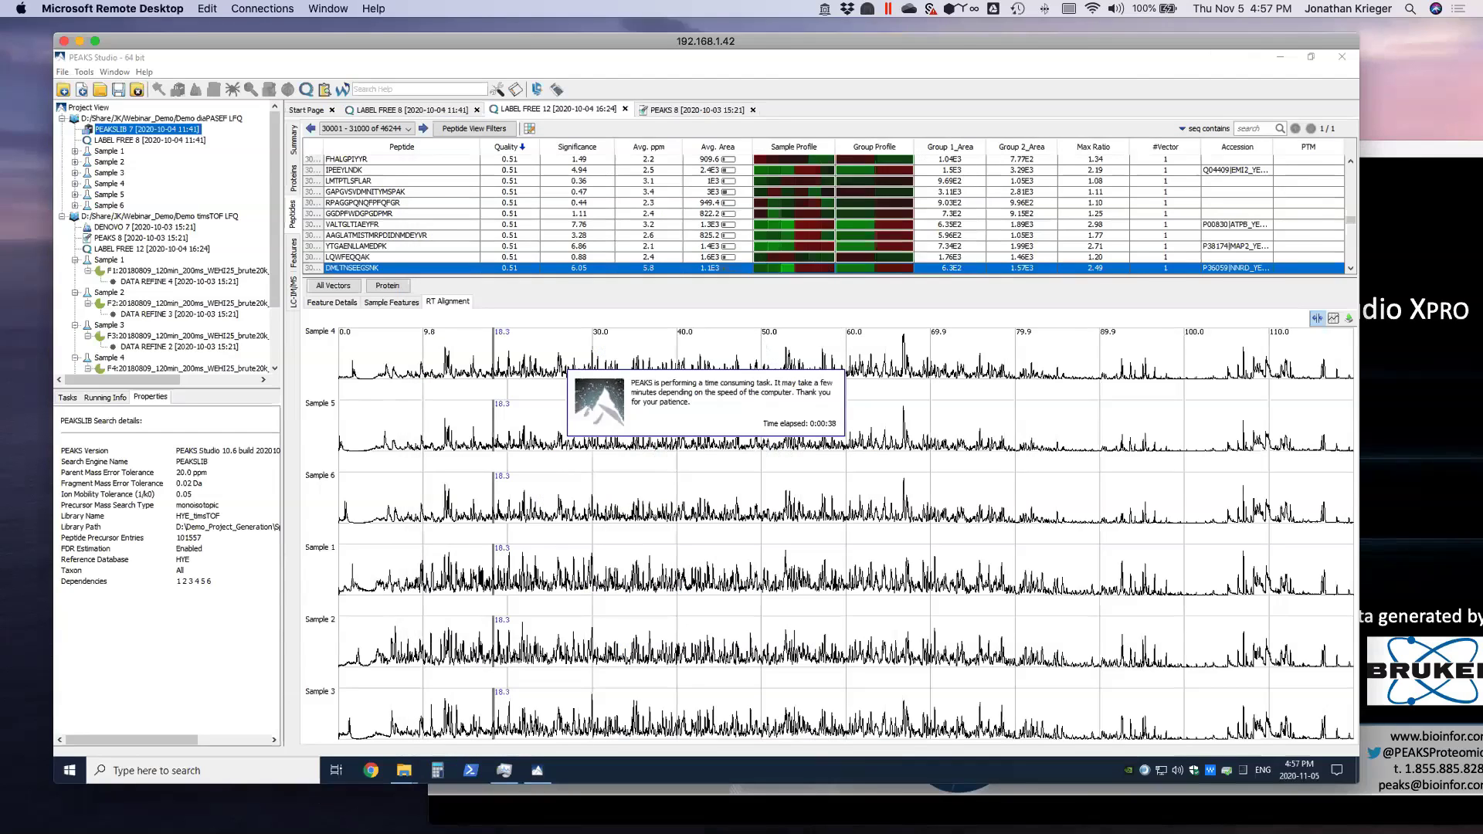
In the other remote desktop session, start a new project and load the first data folder from D:\Demo_Project_Generation\HYE_RAW.
key("super+grave")
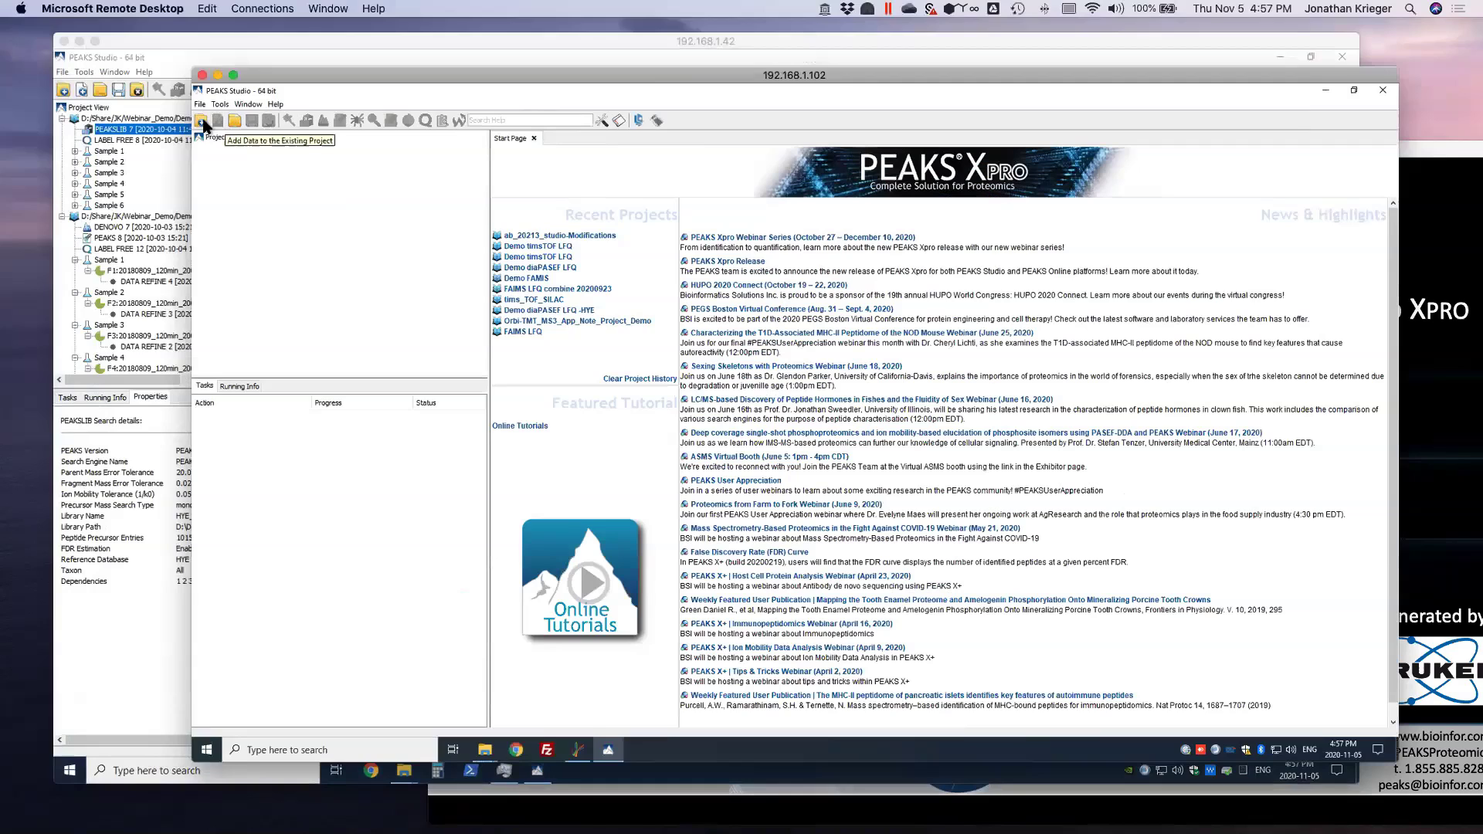
left_click(202, 121)
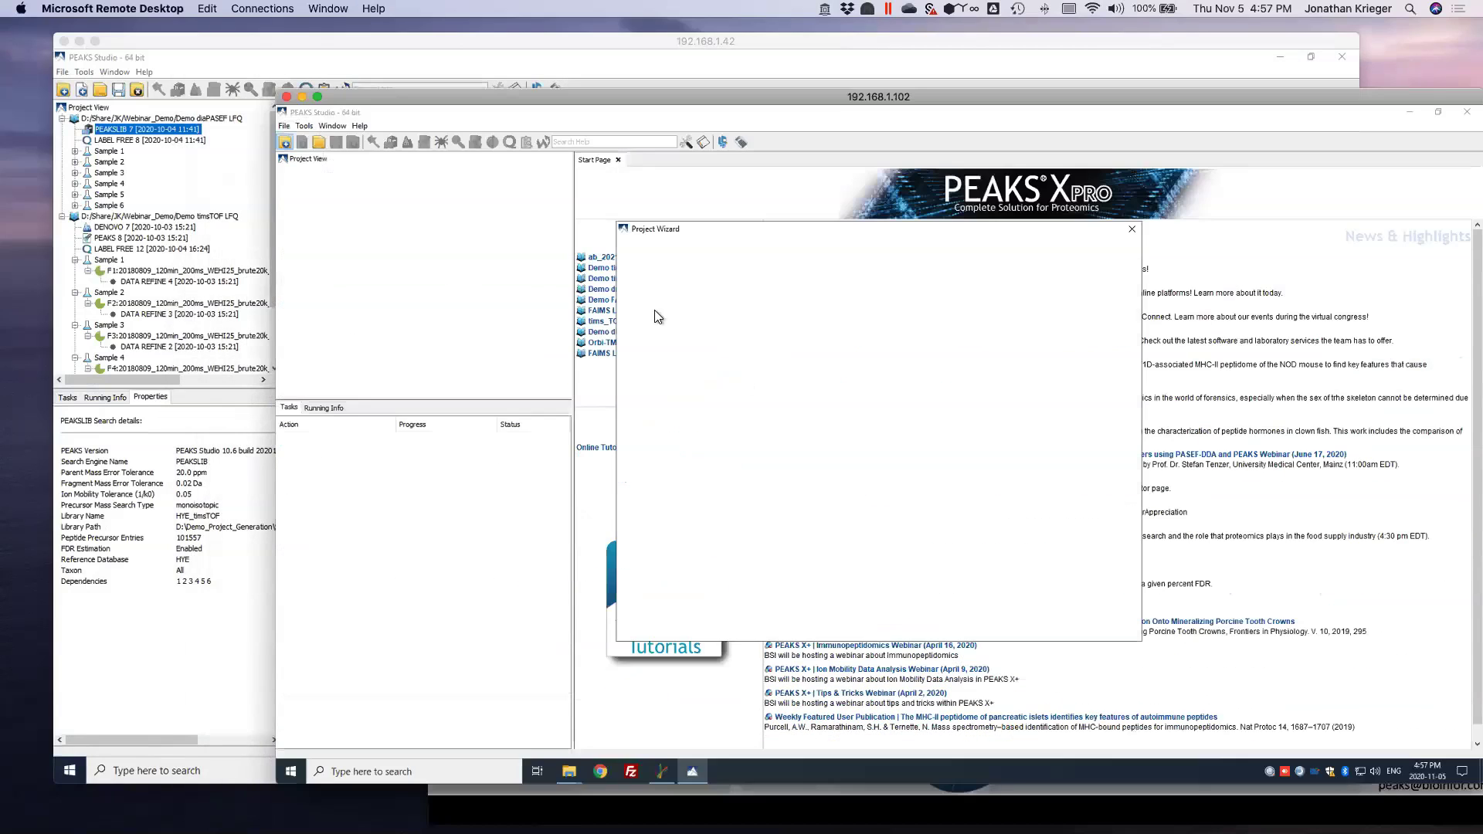
left_click(654, 359)
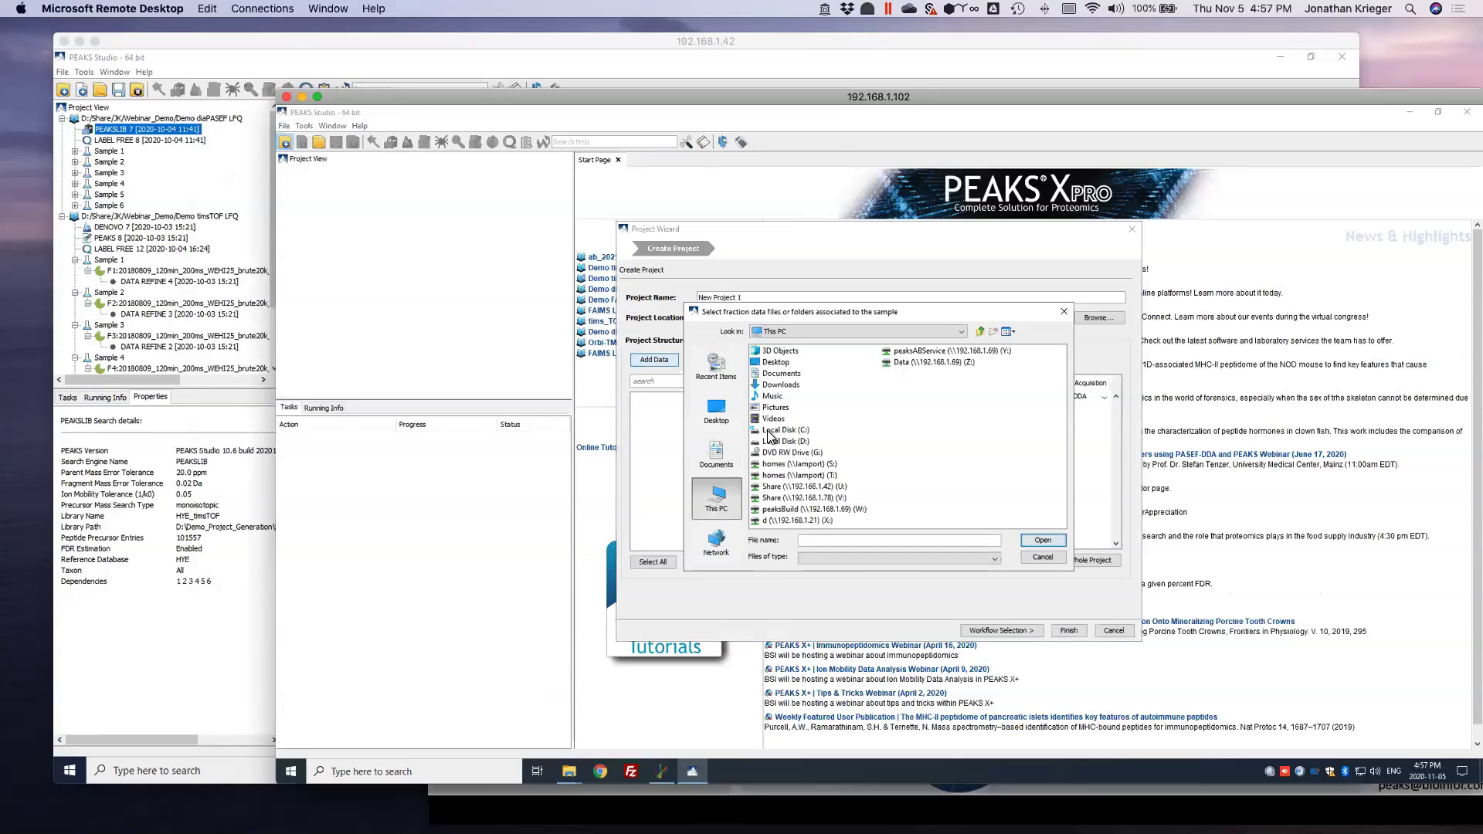
double_click(780, 441)
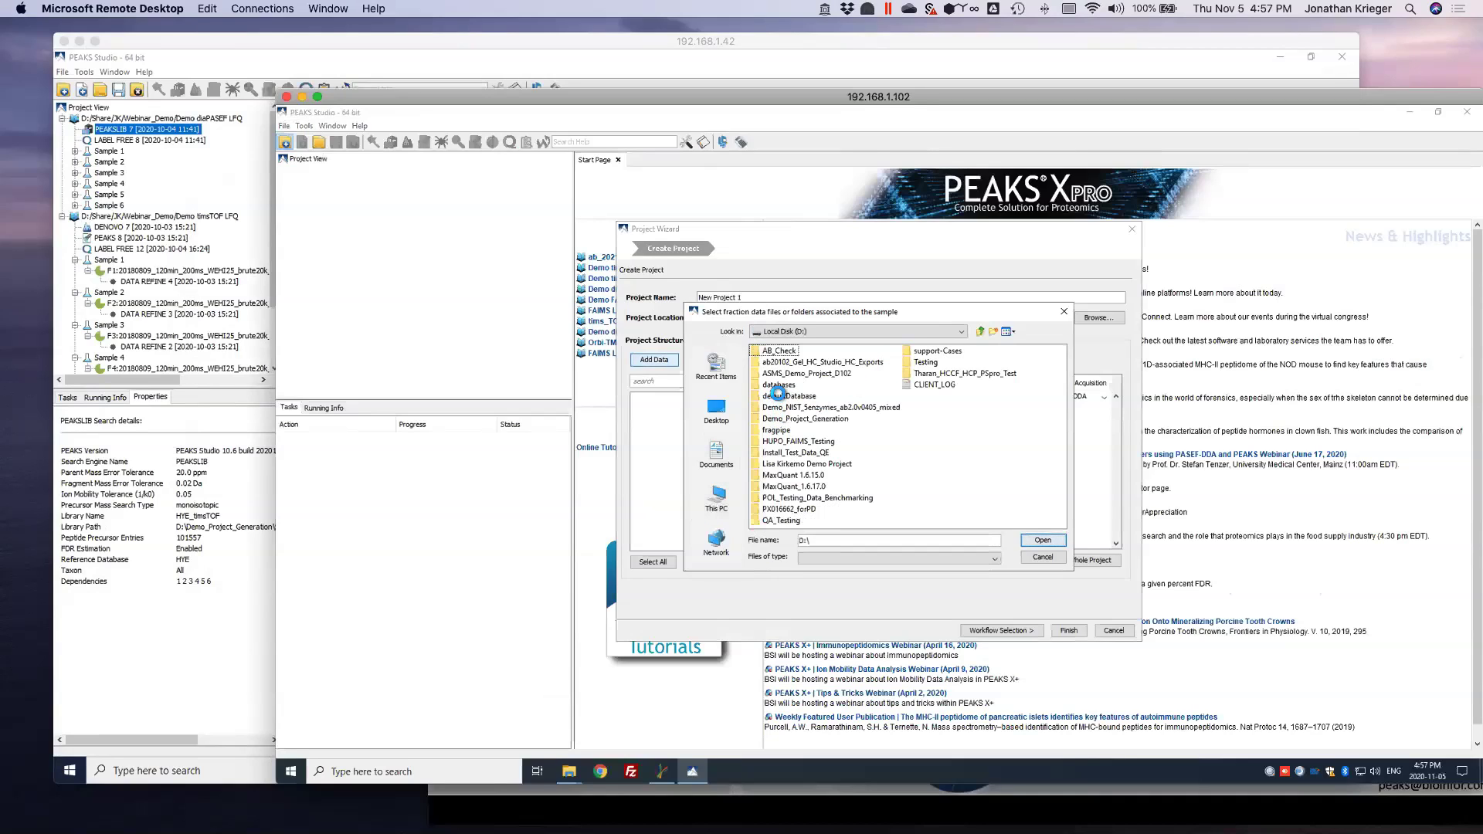
left_click(717, 498)
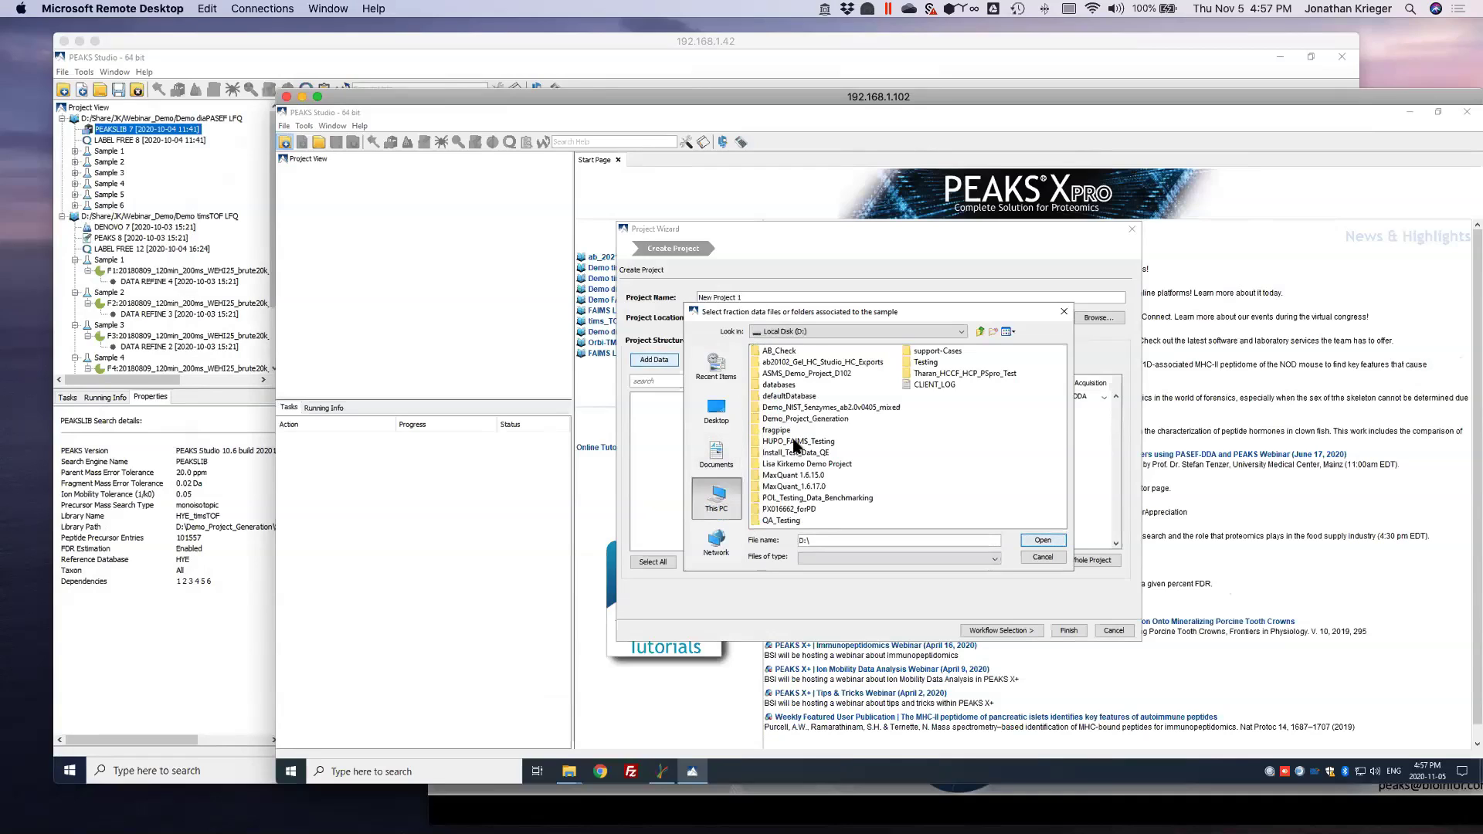
double_click(784, 441)
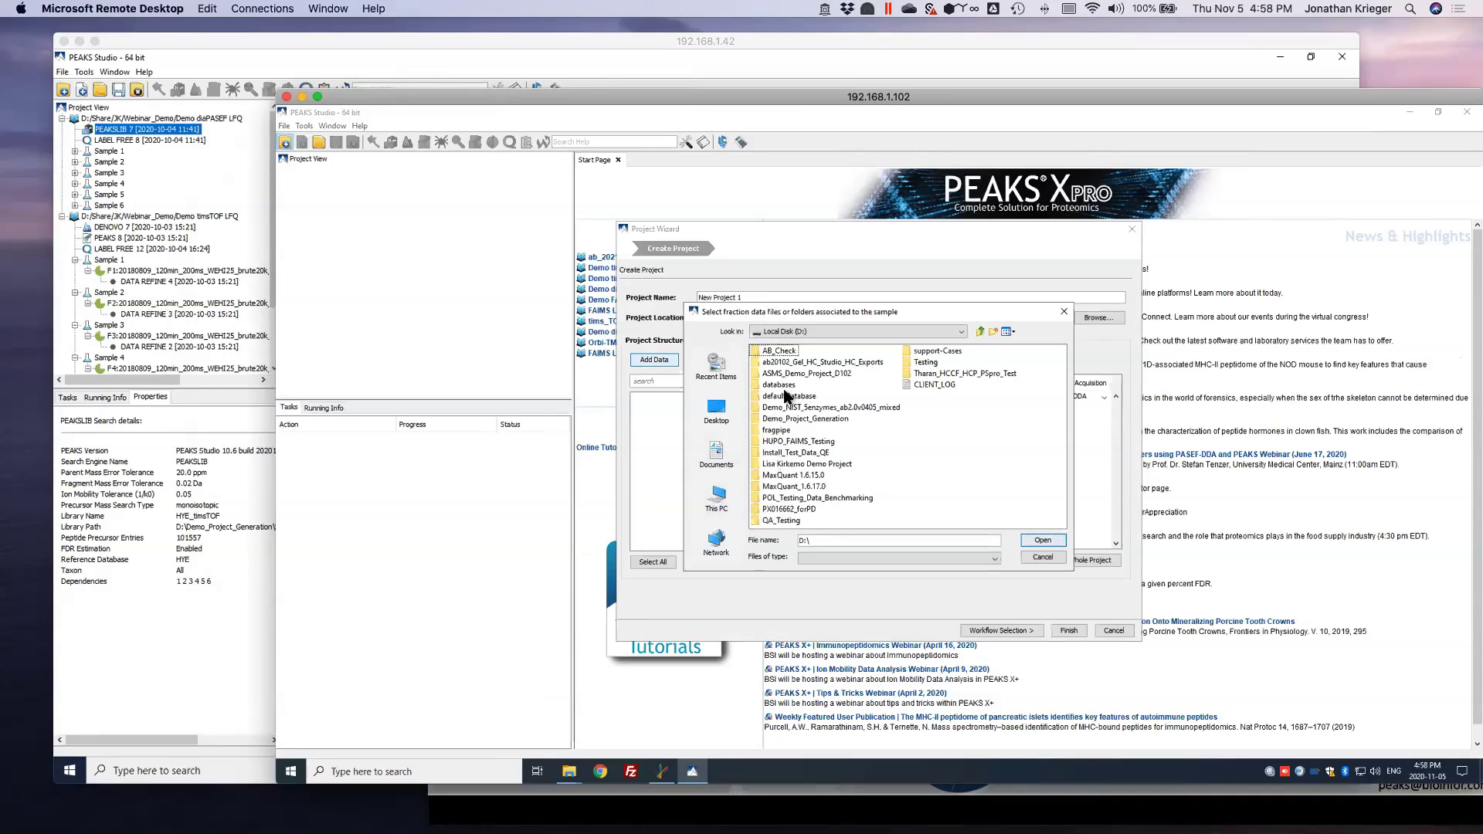
double_click(784, 418)
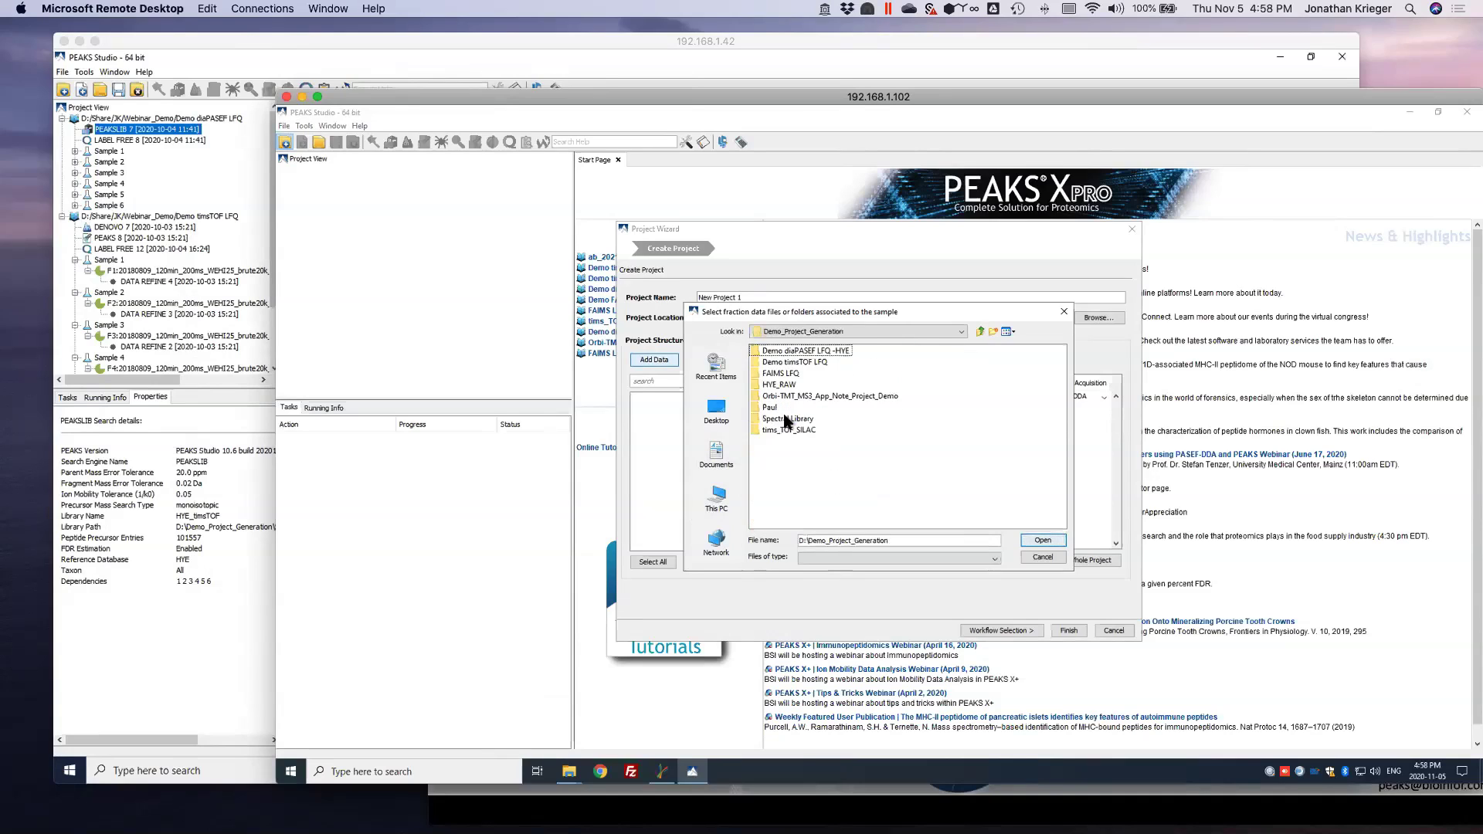
double_click(775, 384)
left_click(772, 349)
left_click(1042, 540)
Set Sample 1's acquisition mode to DIA and assign the loaded data folder to it.
left_click(1086, 396)
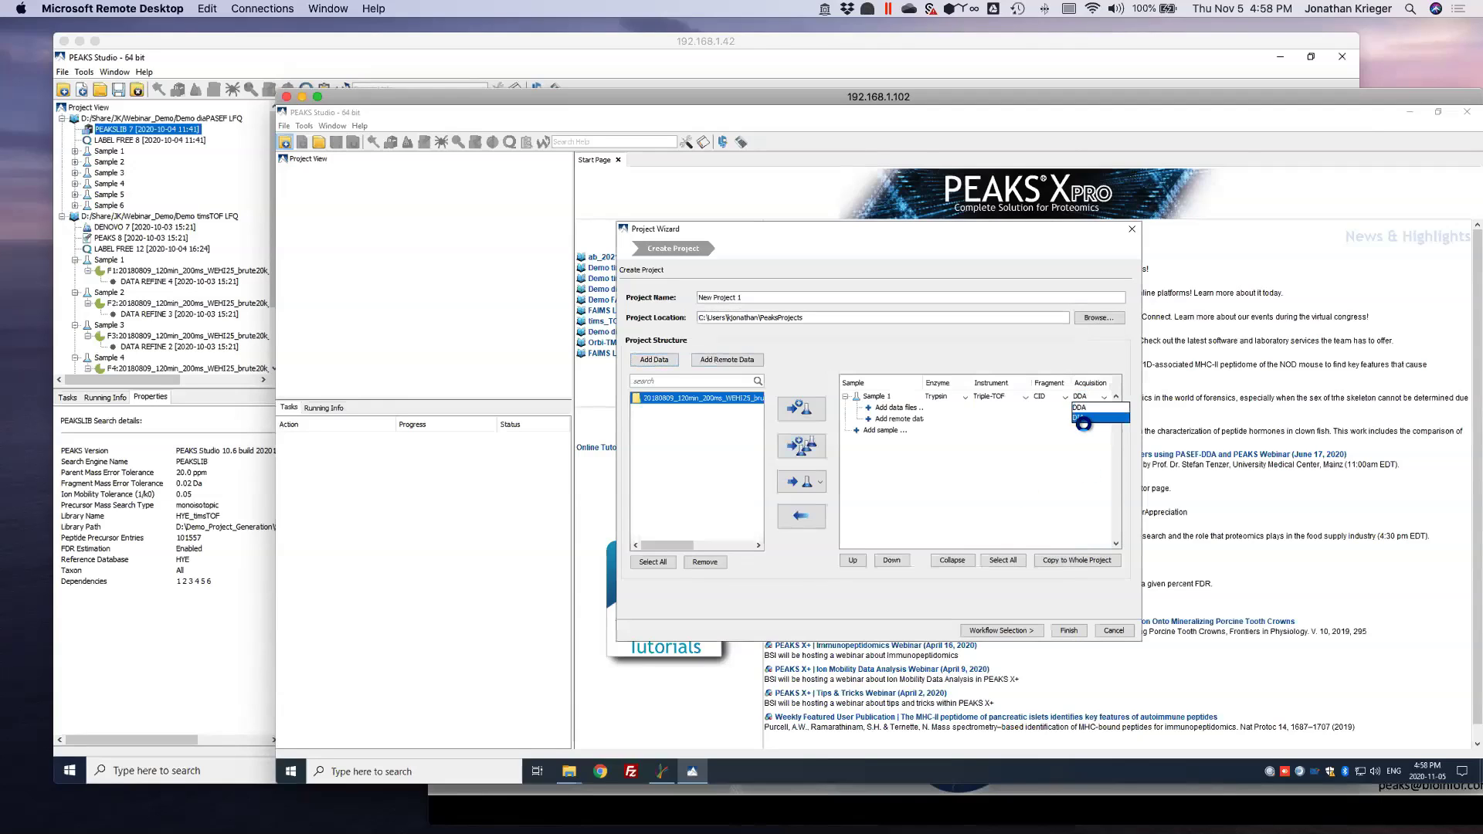
left_click(1079, 418)
left_click(1002, 631)
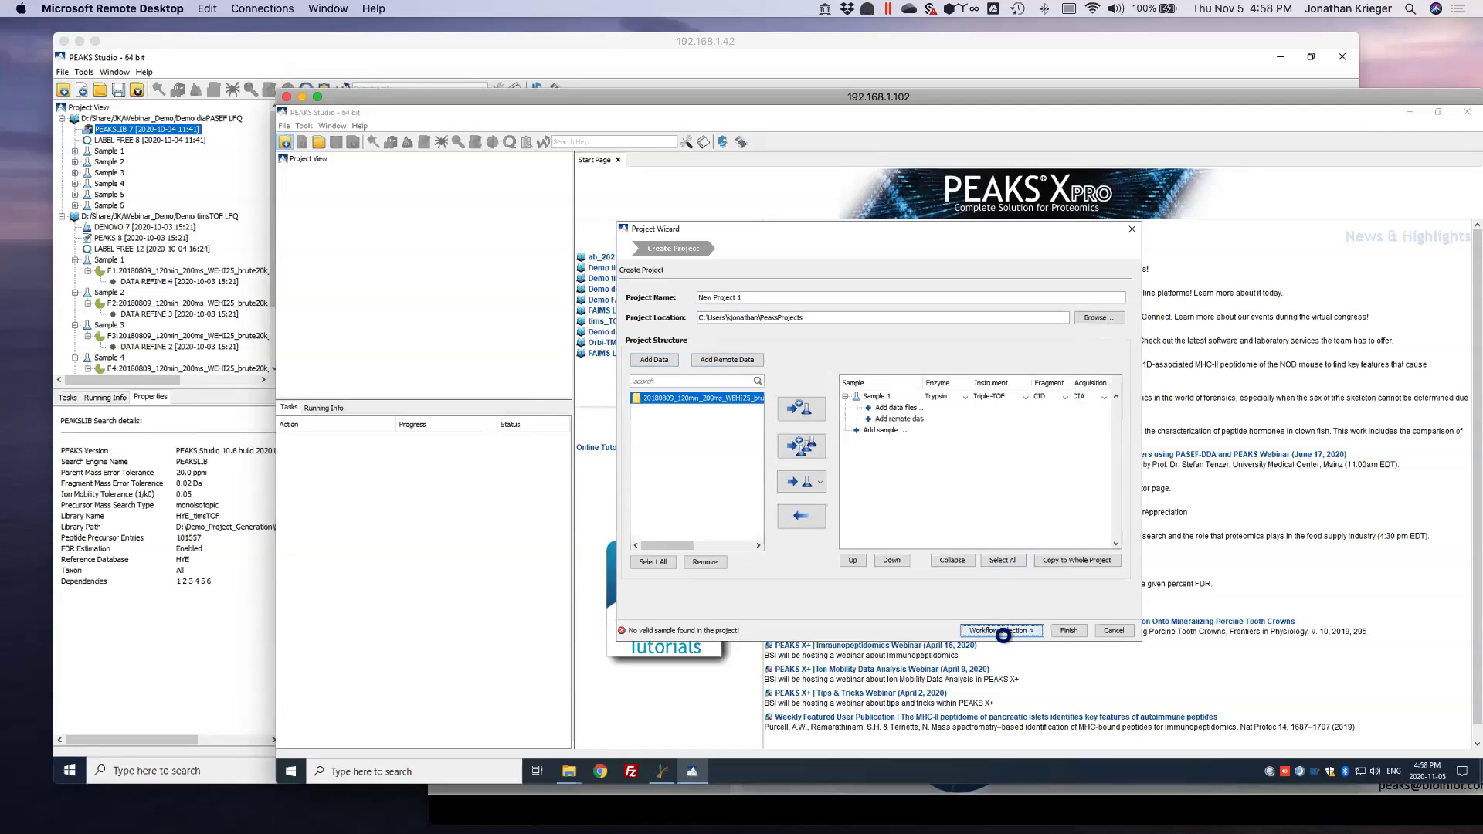
left_click(801, 407)
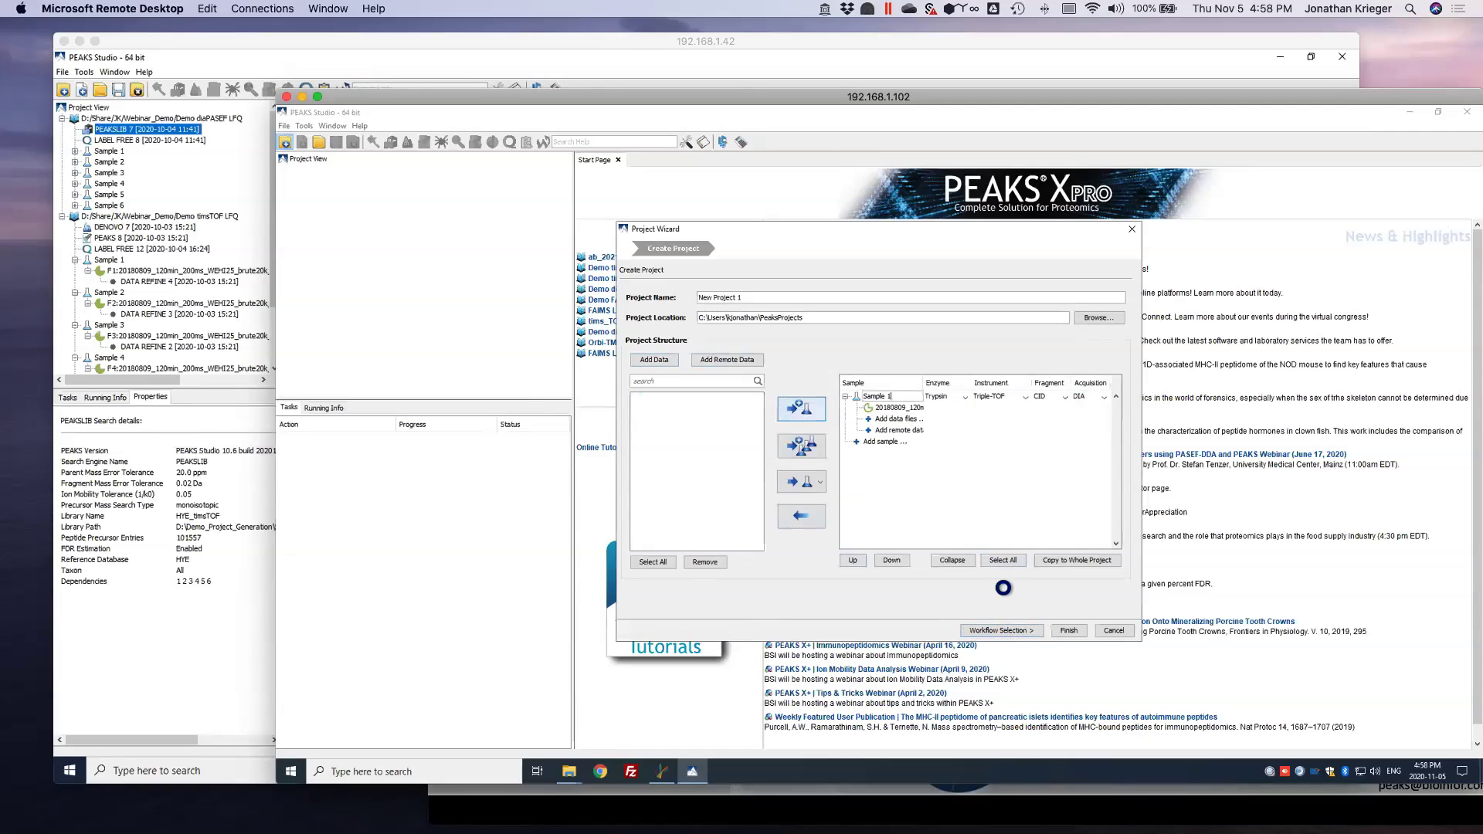
Proceed to the spectral library search settings, set the precursor mass tolerance to 20.0 ppm, and keep HYE_timsTOF as the library.
left_click(1002, 631)
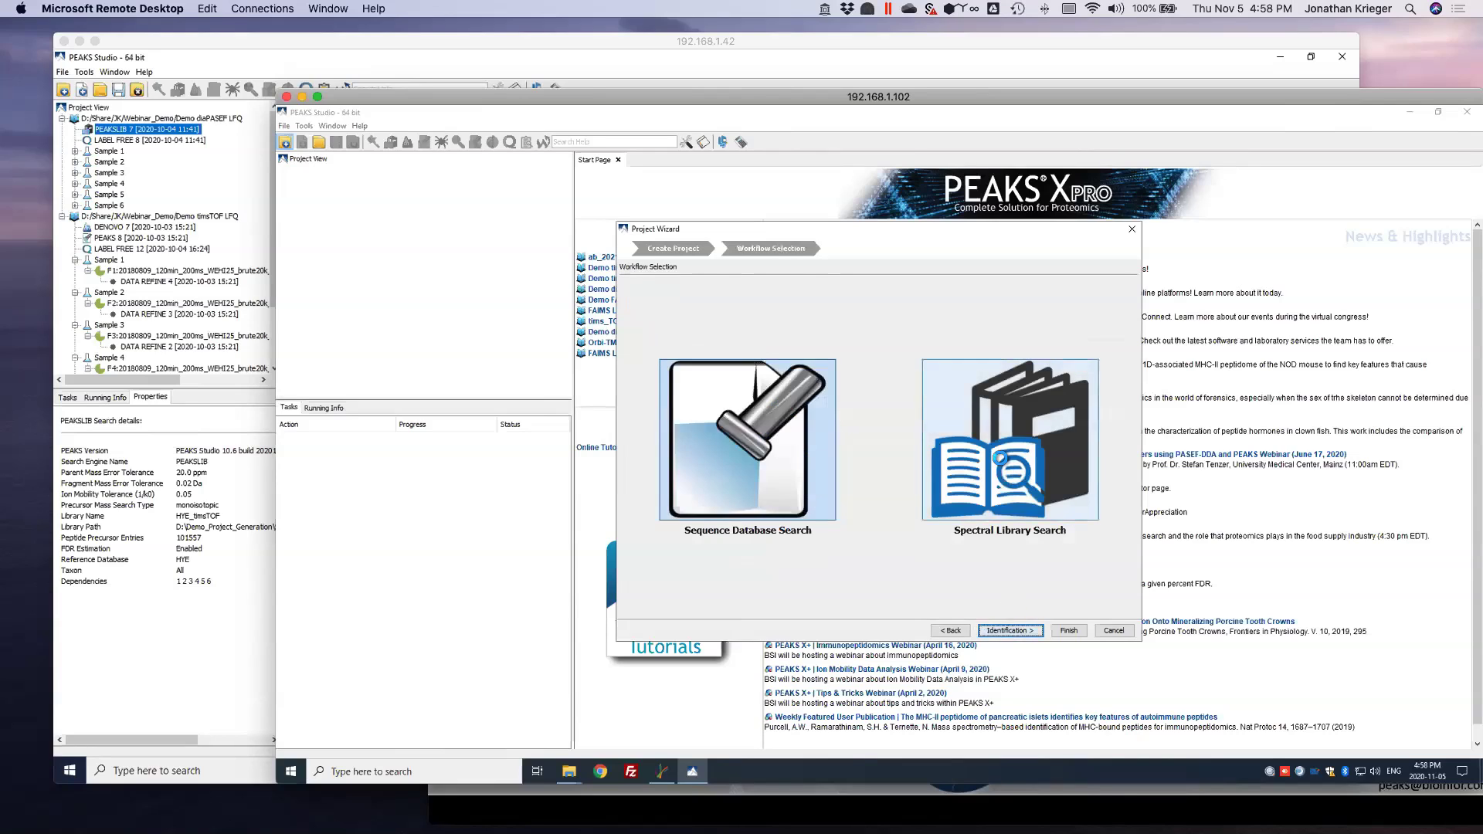
left_click(1018, 630)
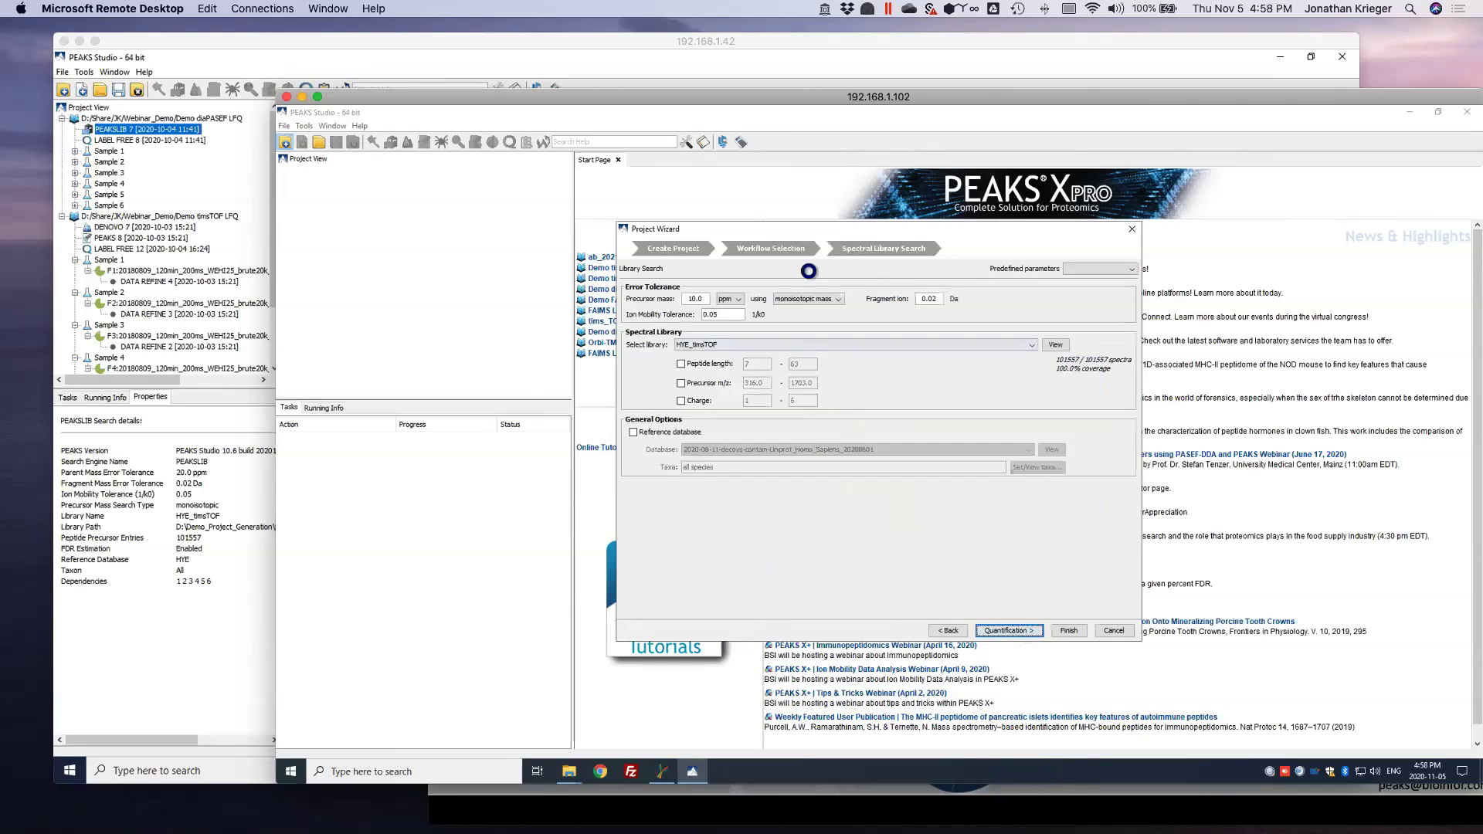
left_click(696, 299)
left_click(1034, 345)
left_click(1033, 345)
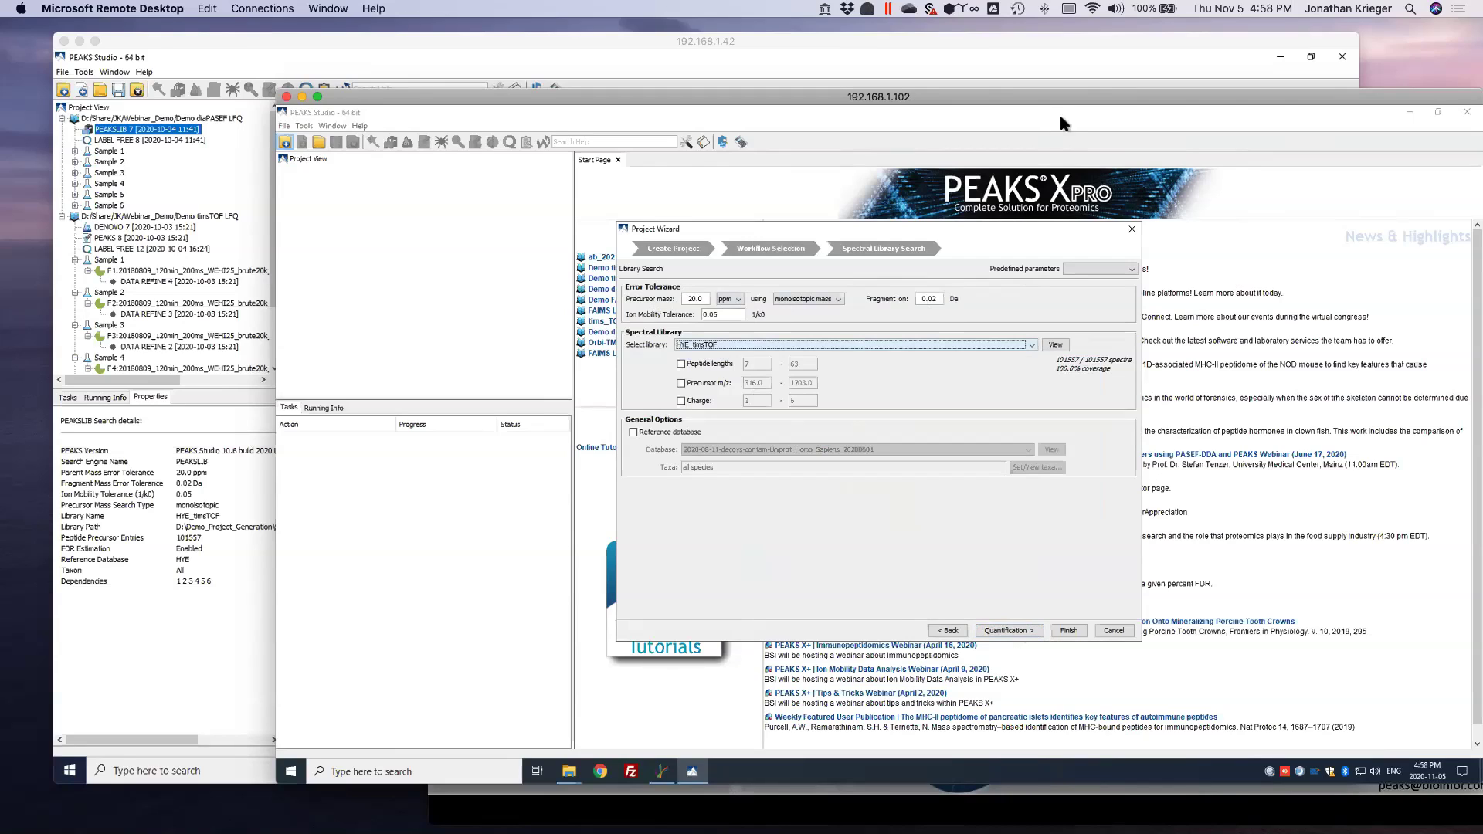
Open the HYE_timsTOF library info and set its path to the PRG 2017 Library folder.
left_click(1055, 346)
left_click_drag(973, 323, 912, 279)
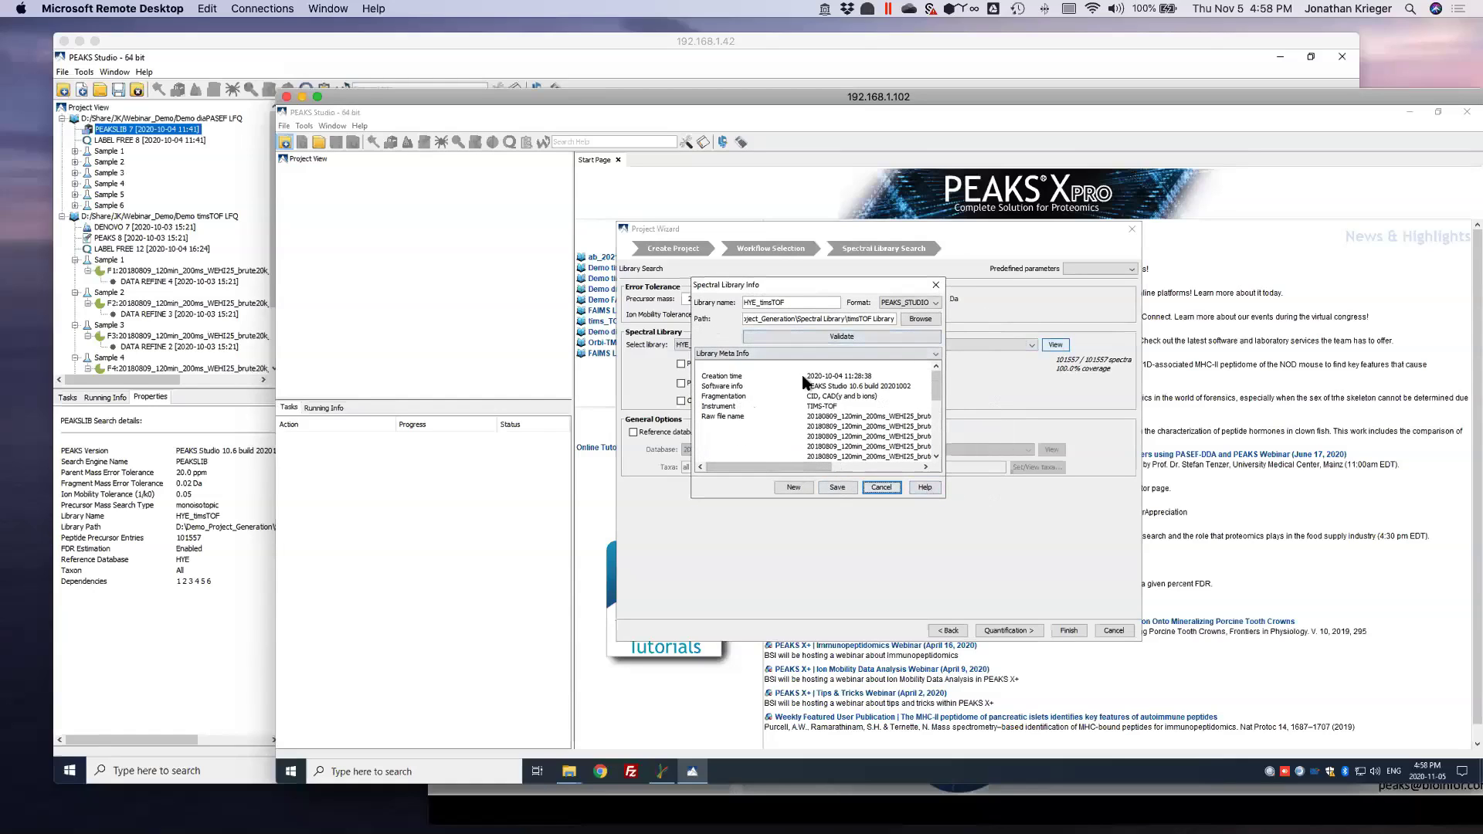
left_click(923, 319)
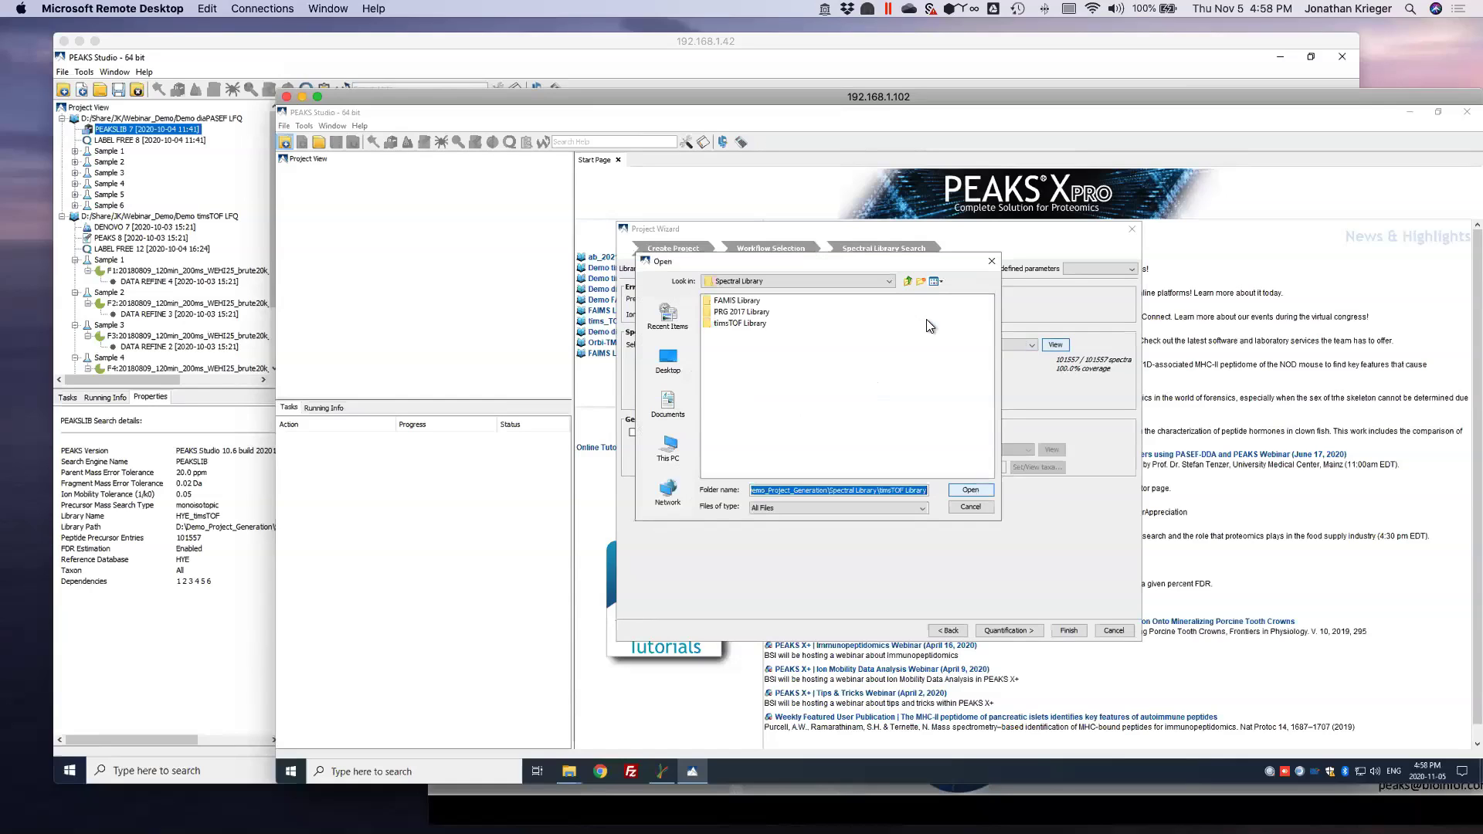
left_click(750, 312)
left_click(740, 302)
left_click(740, 311)
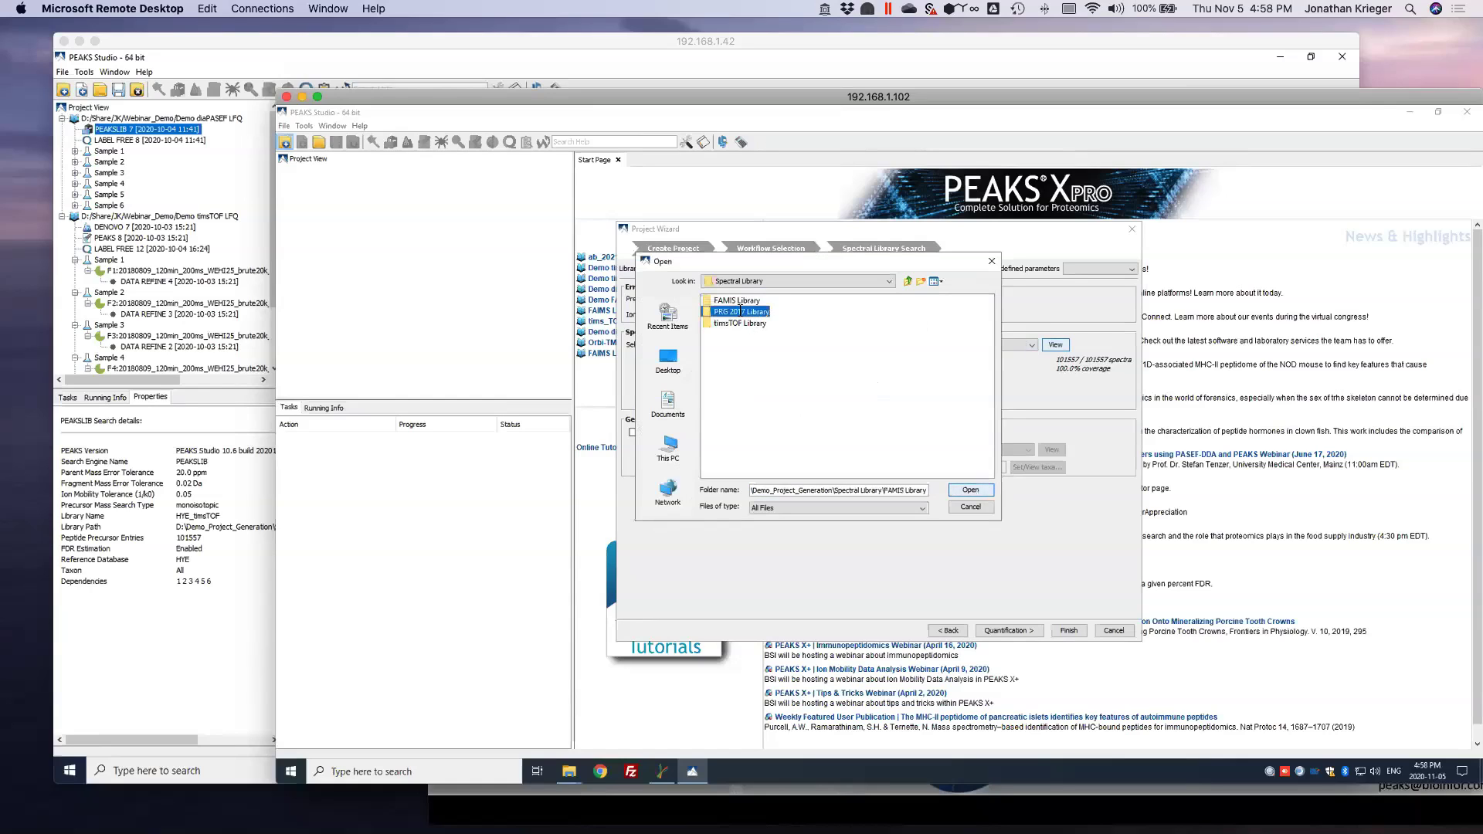
left_click(971, 490)
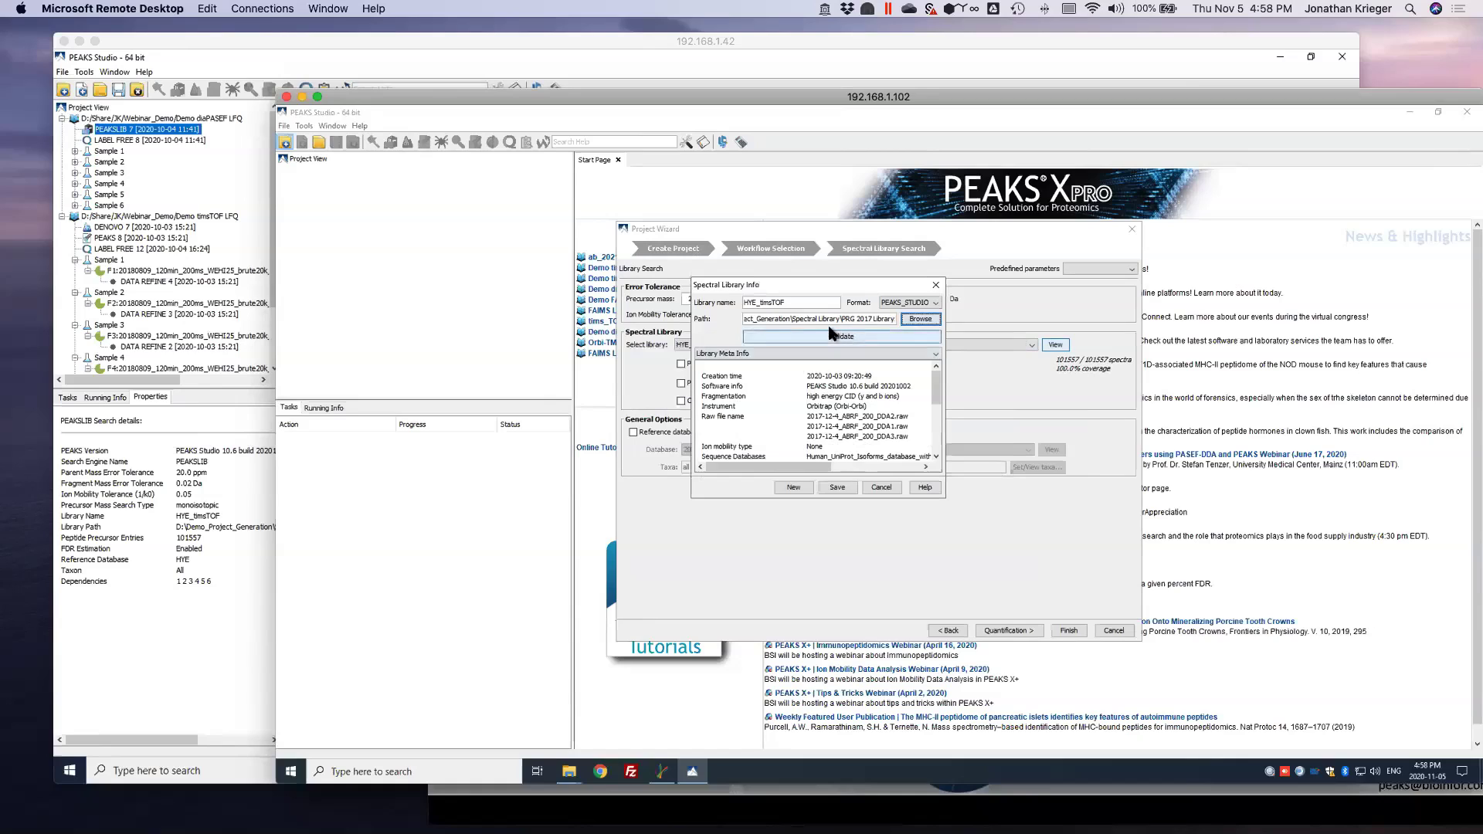
Name the library PRG 2017 Library, matching its folder, and validate the entry.
left_click_drag(842, 319, 898, 322)
key("ctrl+c")
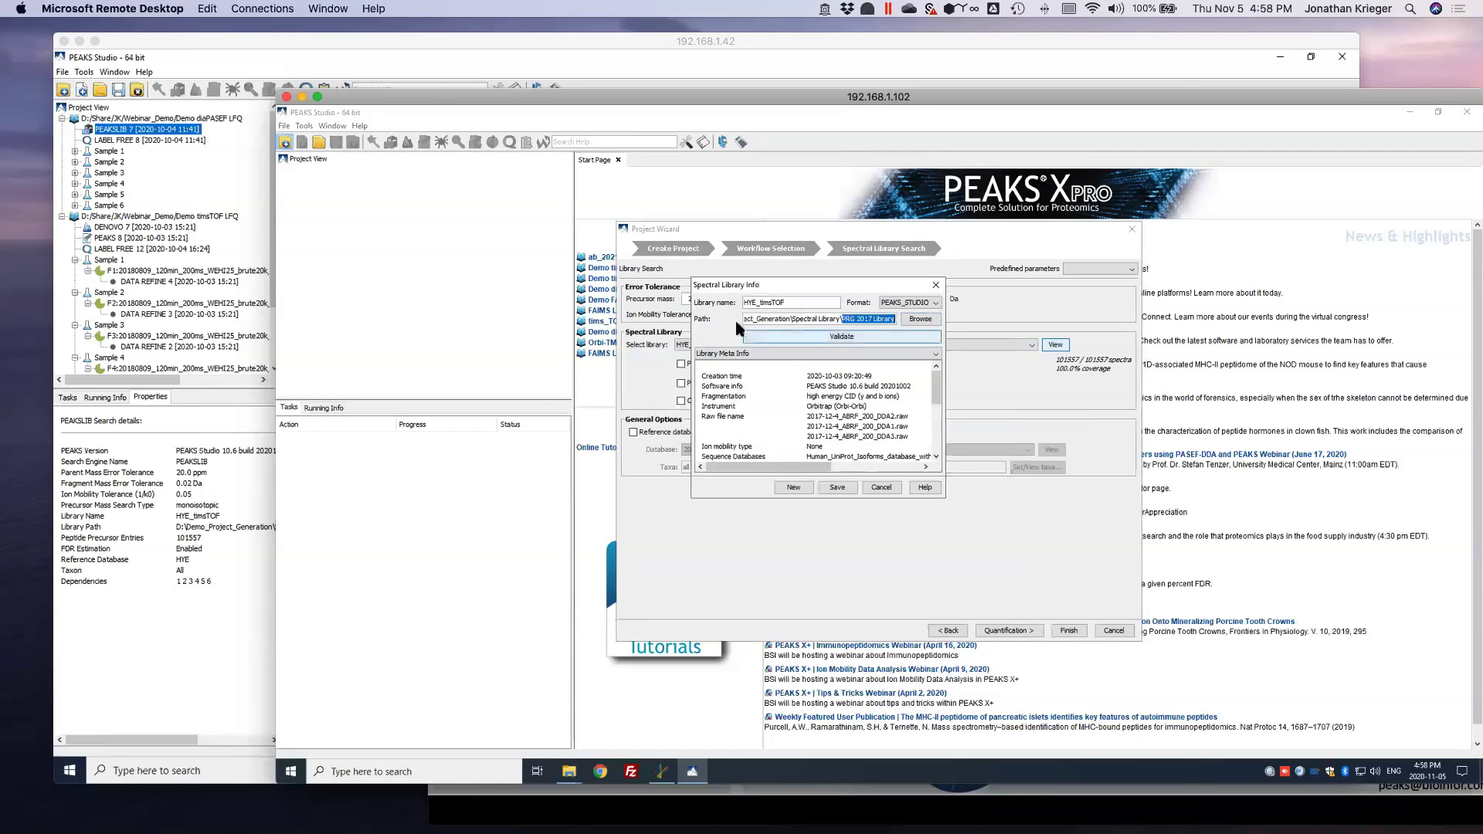
double_click(782, 301)
key("ctrl+v")
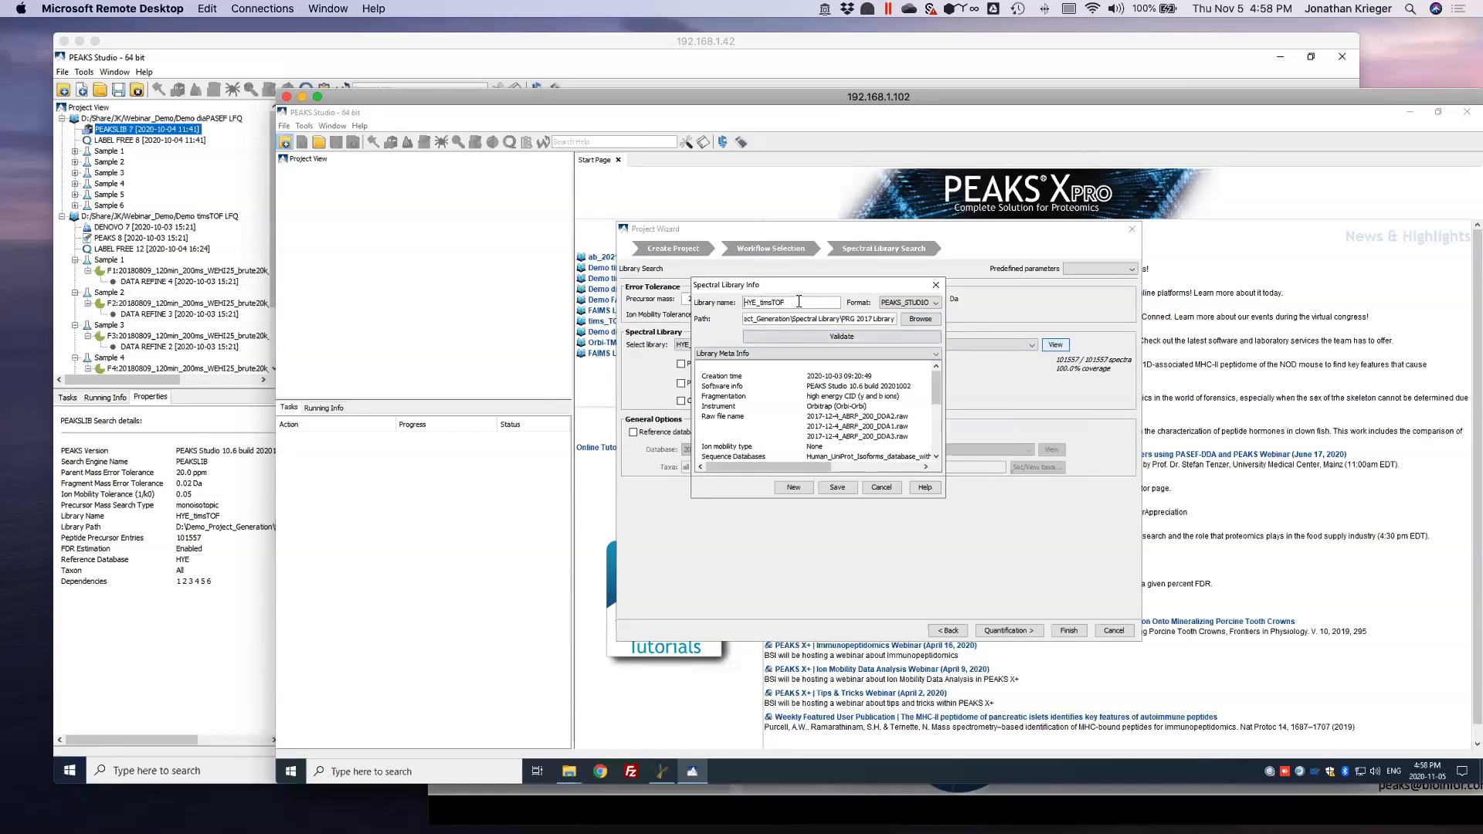
left_click(808, 337)
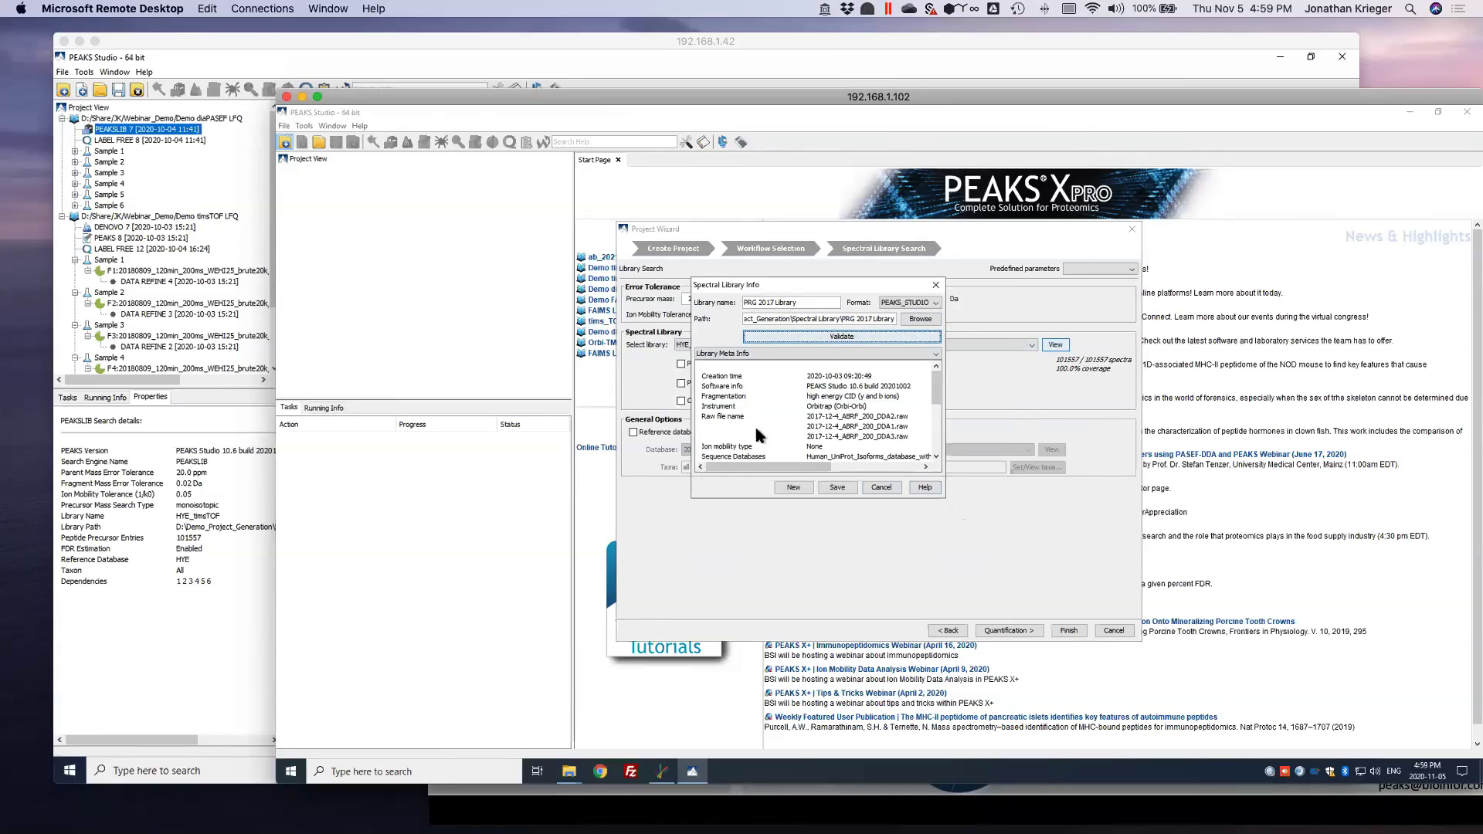
Review the PRG 2017 Library's meta info, precursor m/z distribution and peptide length distribution.
left_click_drag(803, 466, 939, 507)
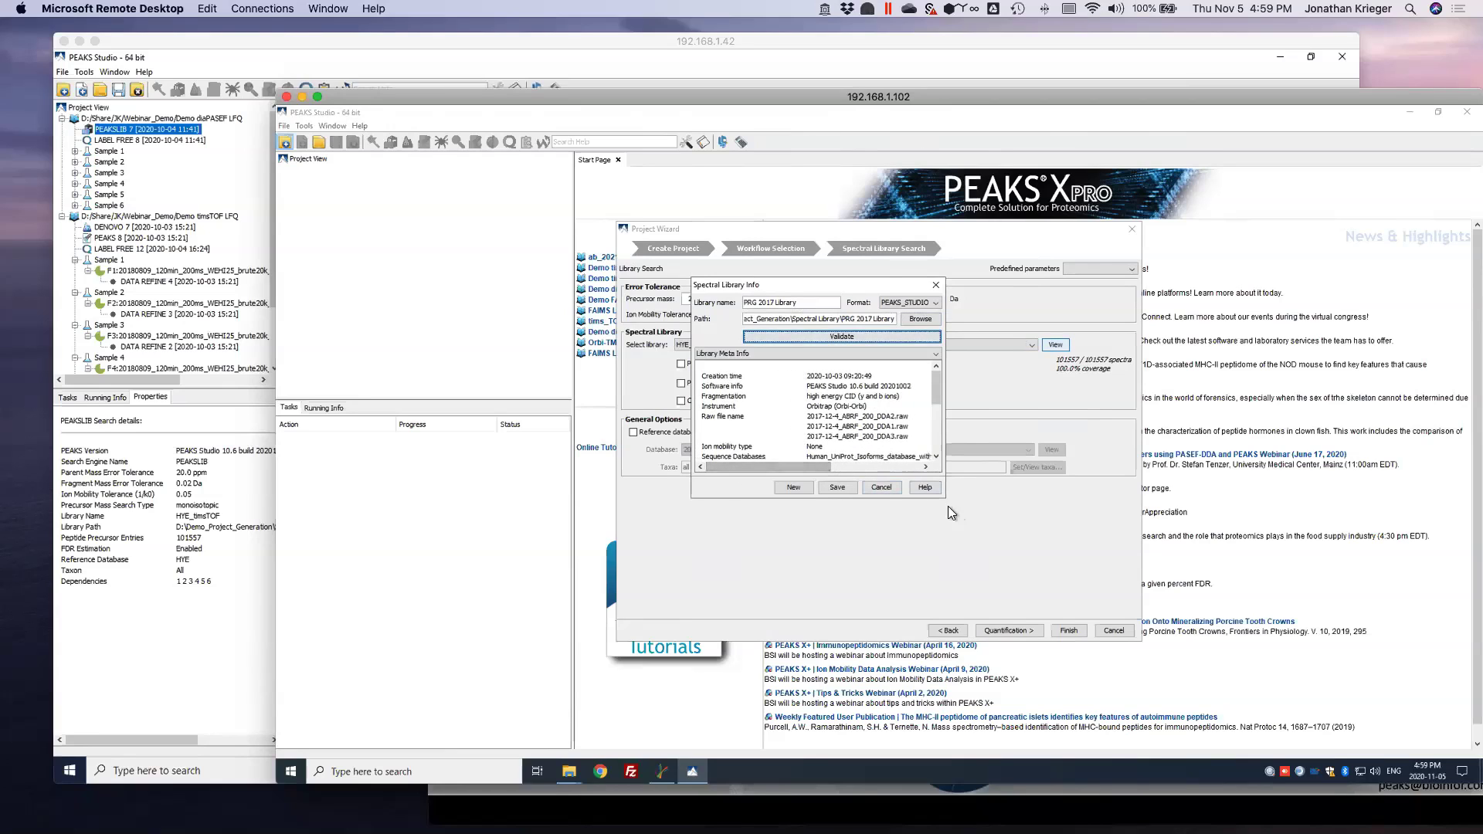
mouse_move(936, 390)
left_mouse_down()
mouse_move(933, 446)
mouse_move(935, 390)
left_mouse_up()
left_click(792, 354)
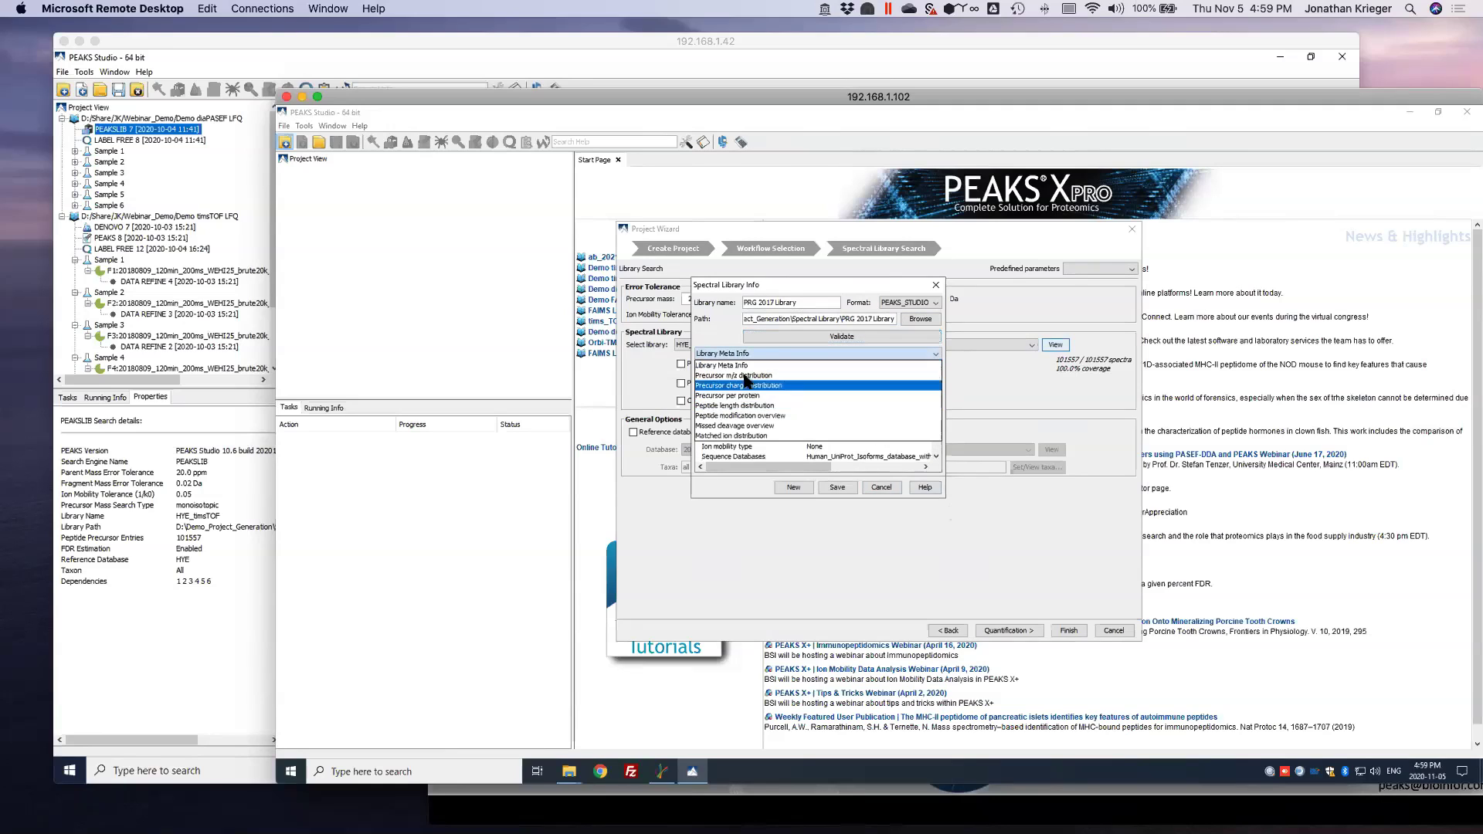
left_click(746, 363)
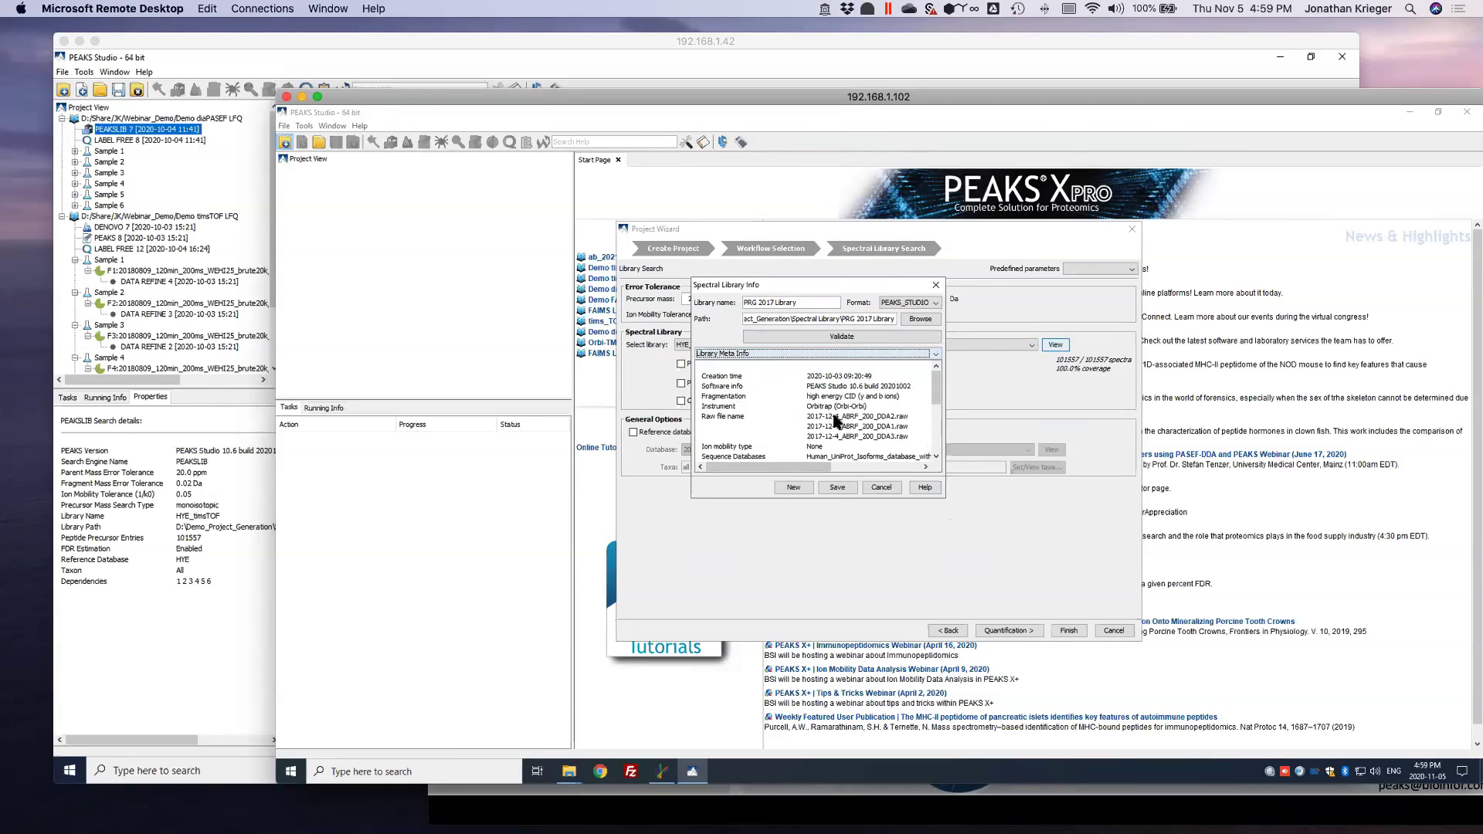
left_click(813, 356)
left_click(746, 392)
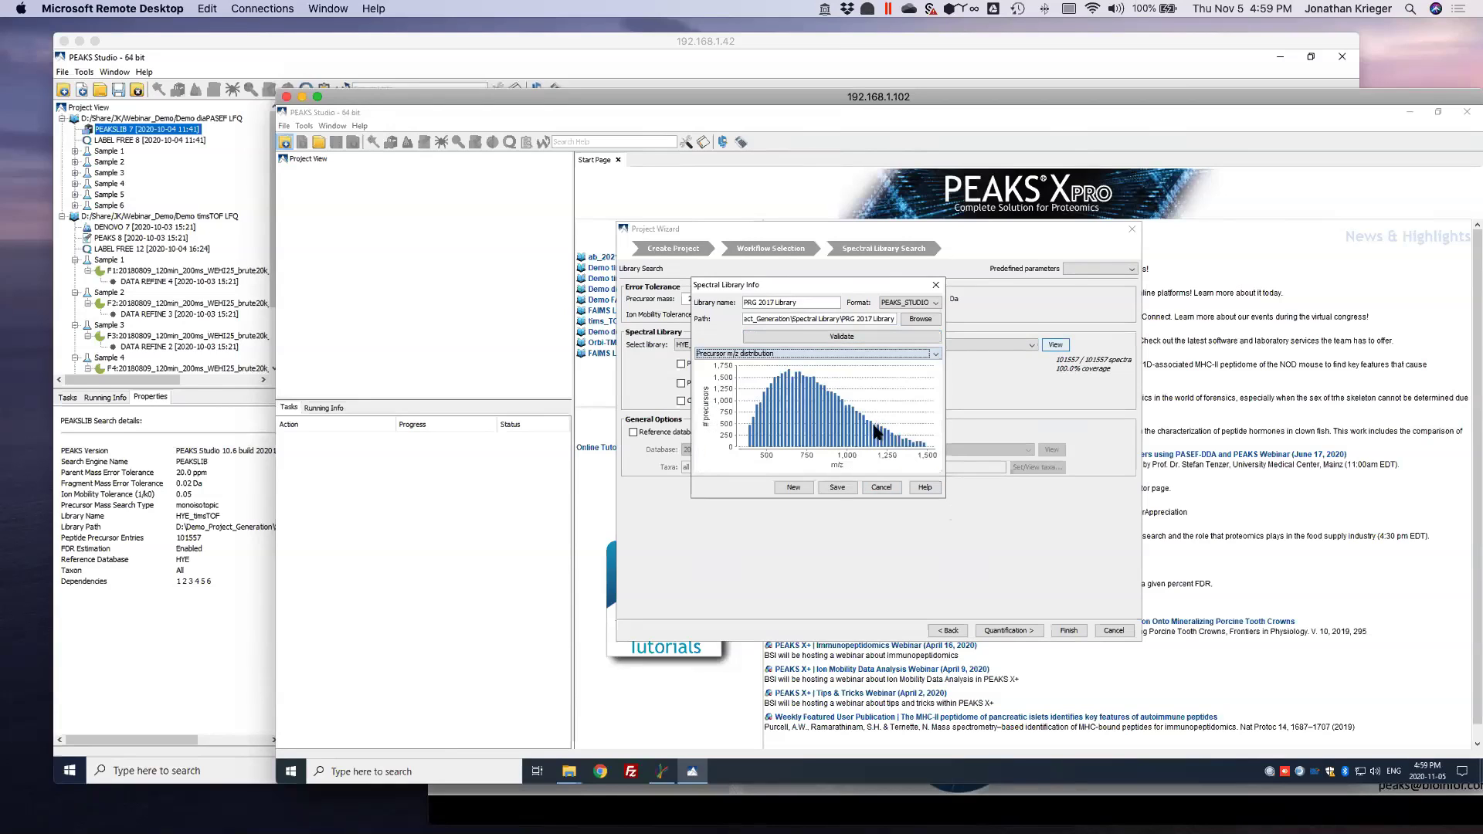
left_click(847, 355)
left_click(799, 392)
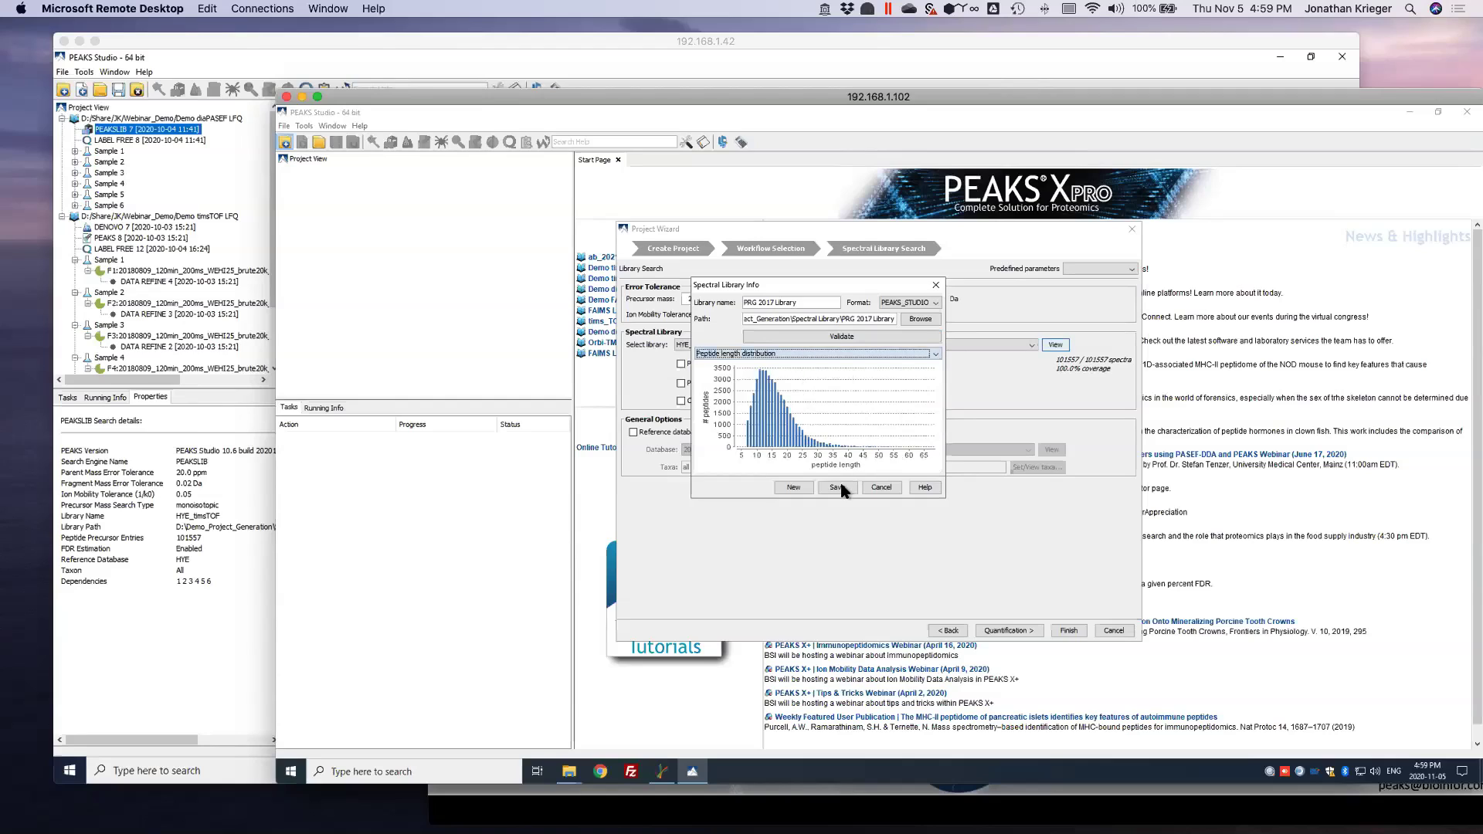
Save the PRG 2017 Library entry and set the search library back to HYE_timsTOF.
left_click(838, 488)
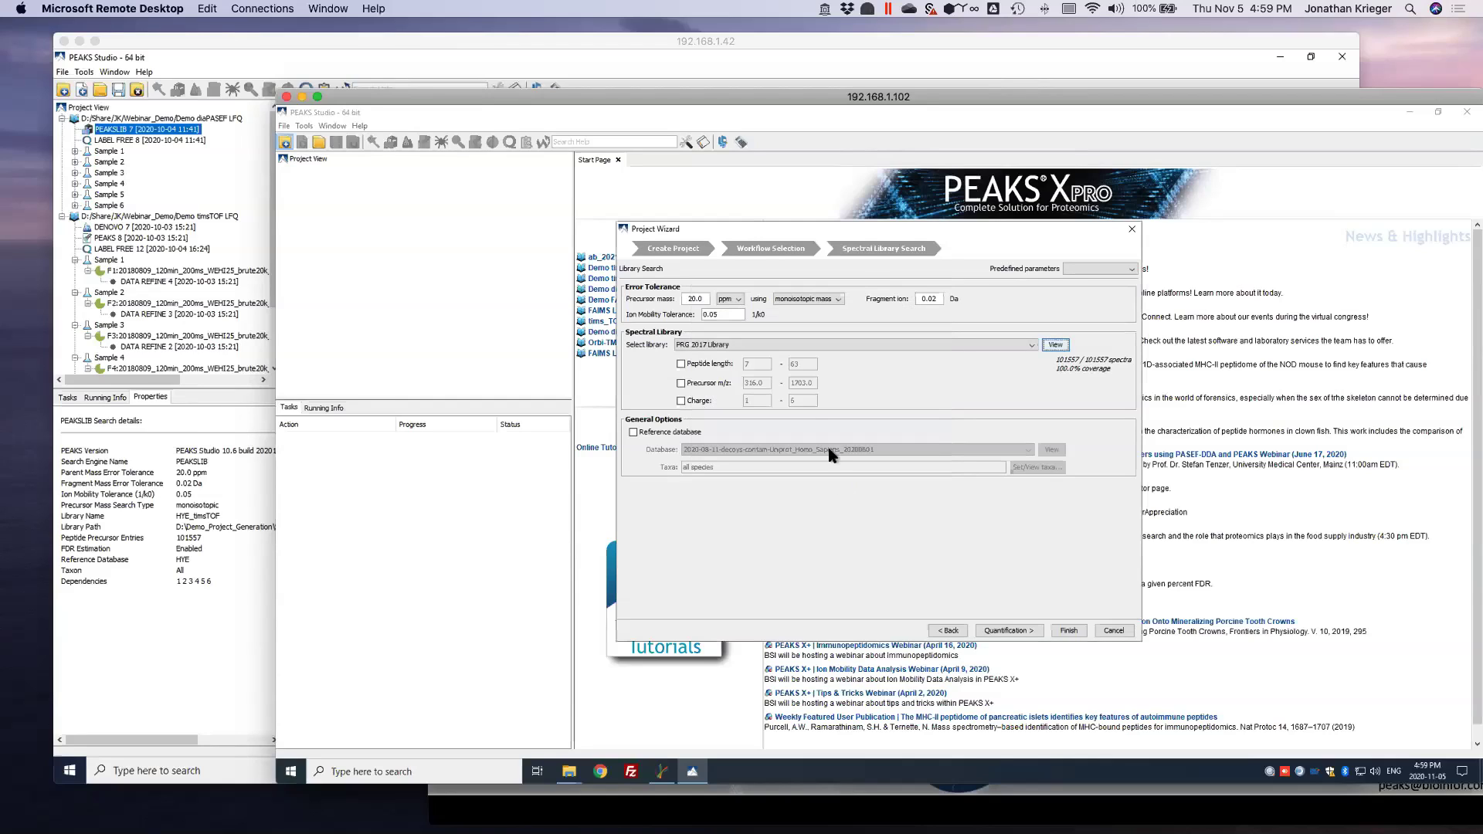
left_click(702, 345)
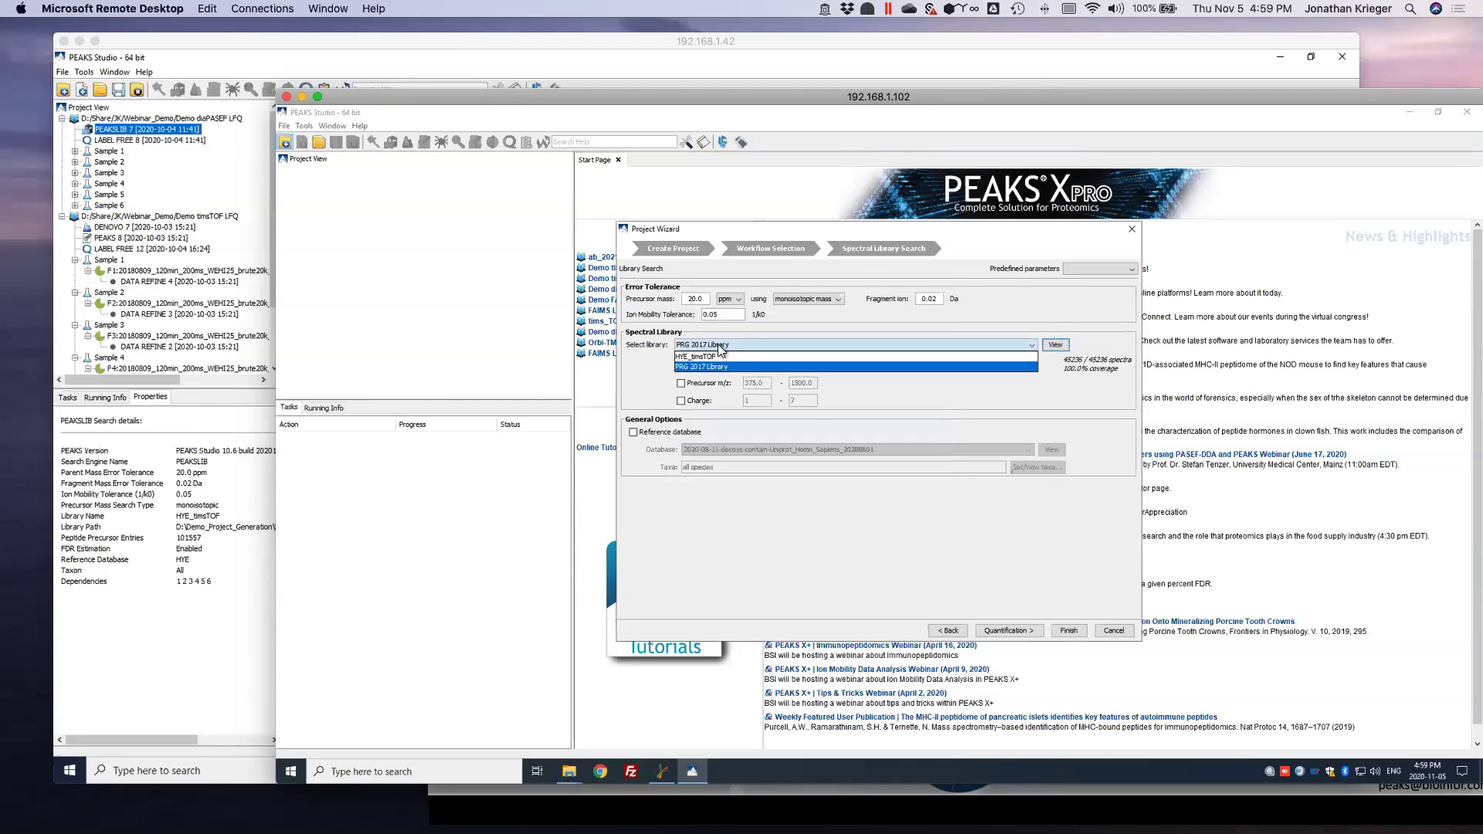
left_click(731, 357)
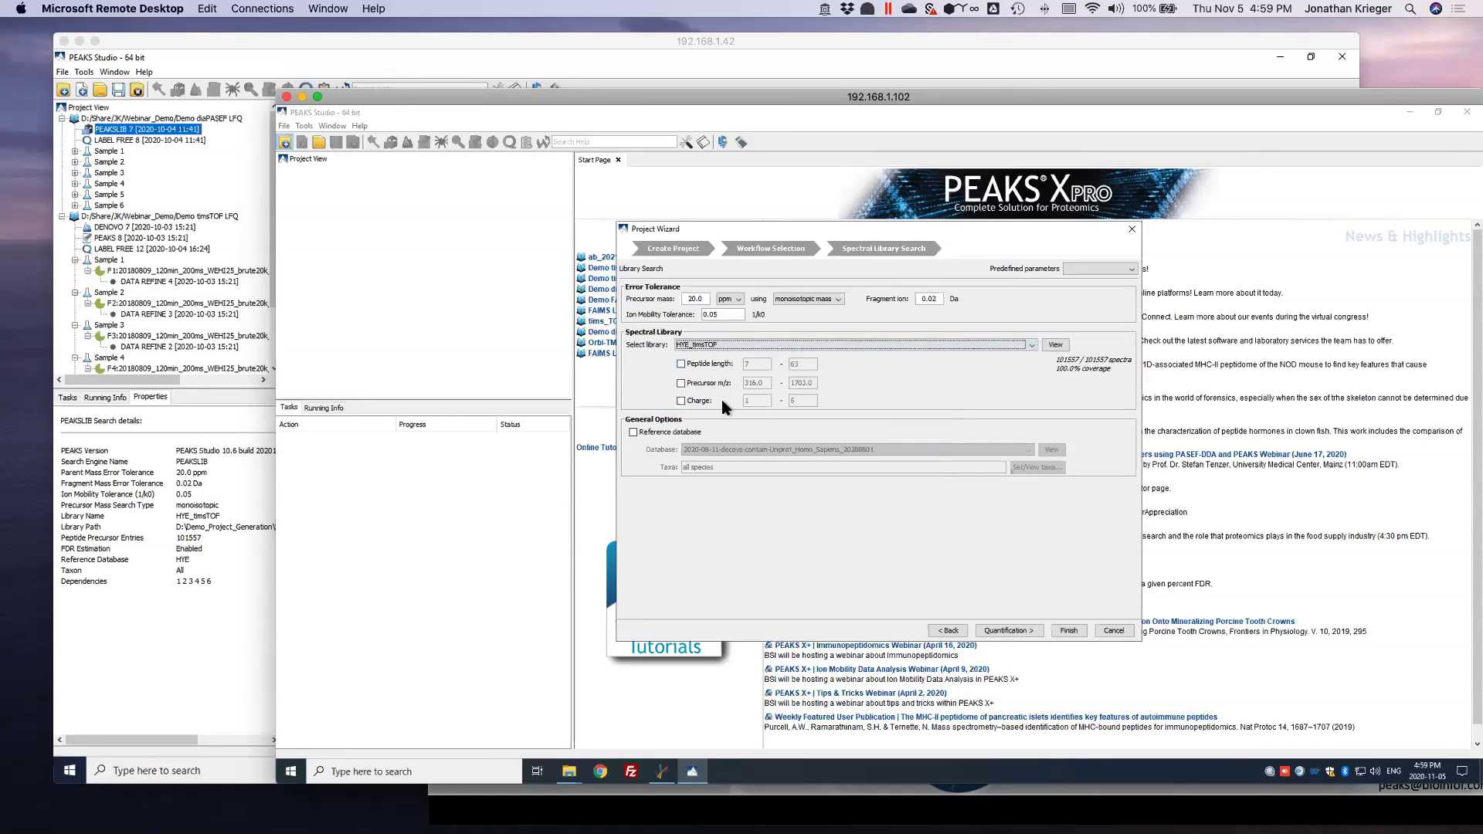
Try limiting the library spectra to a minimum charge of 3, and turn the charge filter off again.
left_click(681, 401)
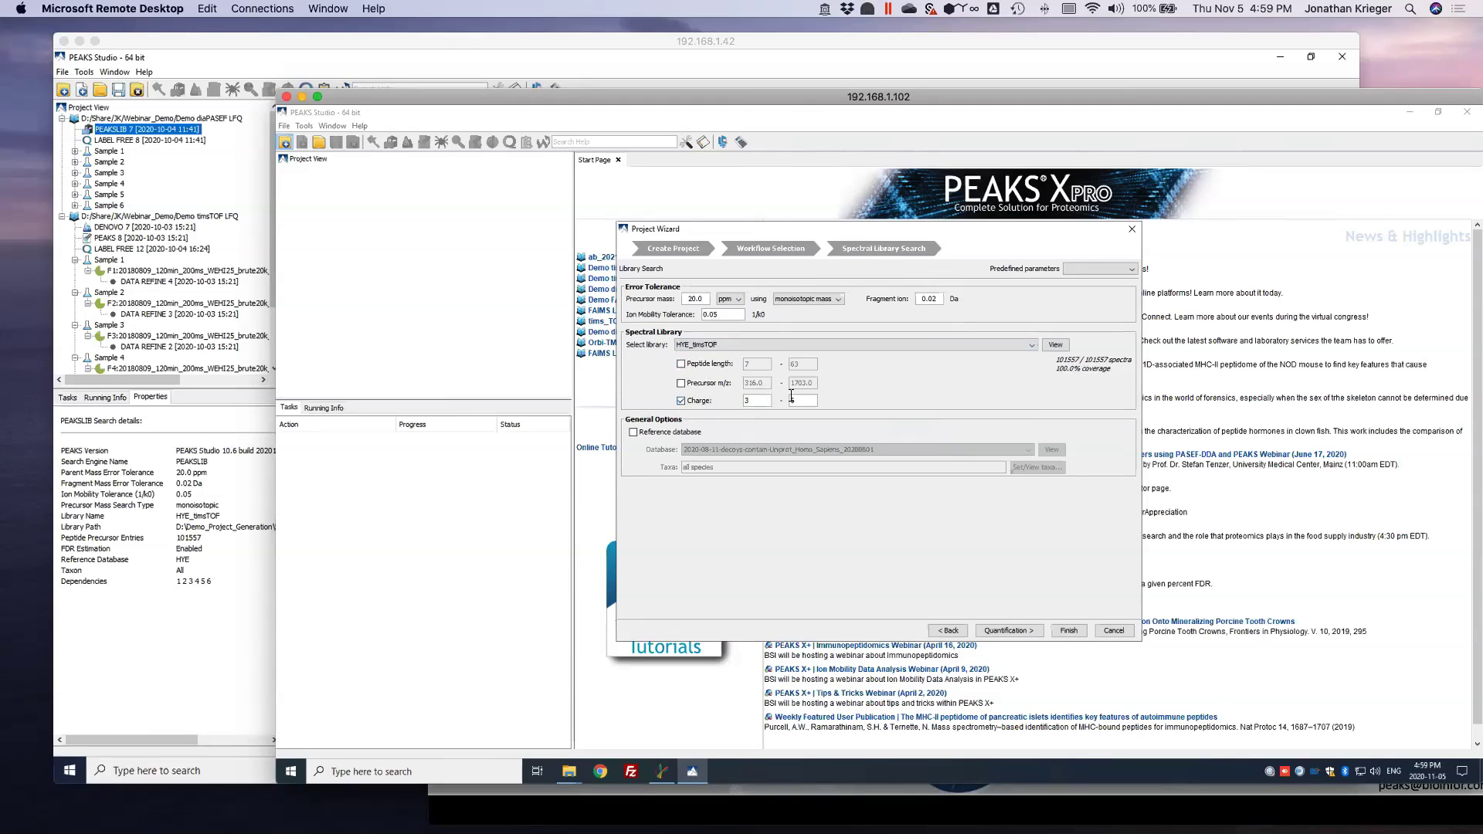
left_click(719, 365)
left_click(713, 366)
left_click(680, 401)
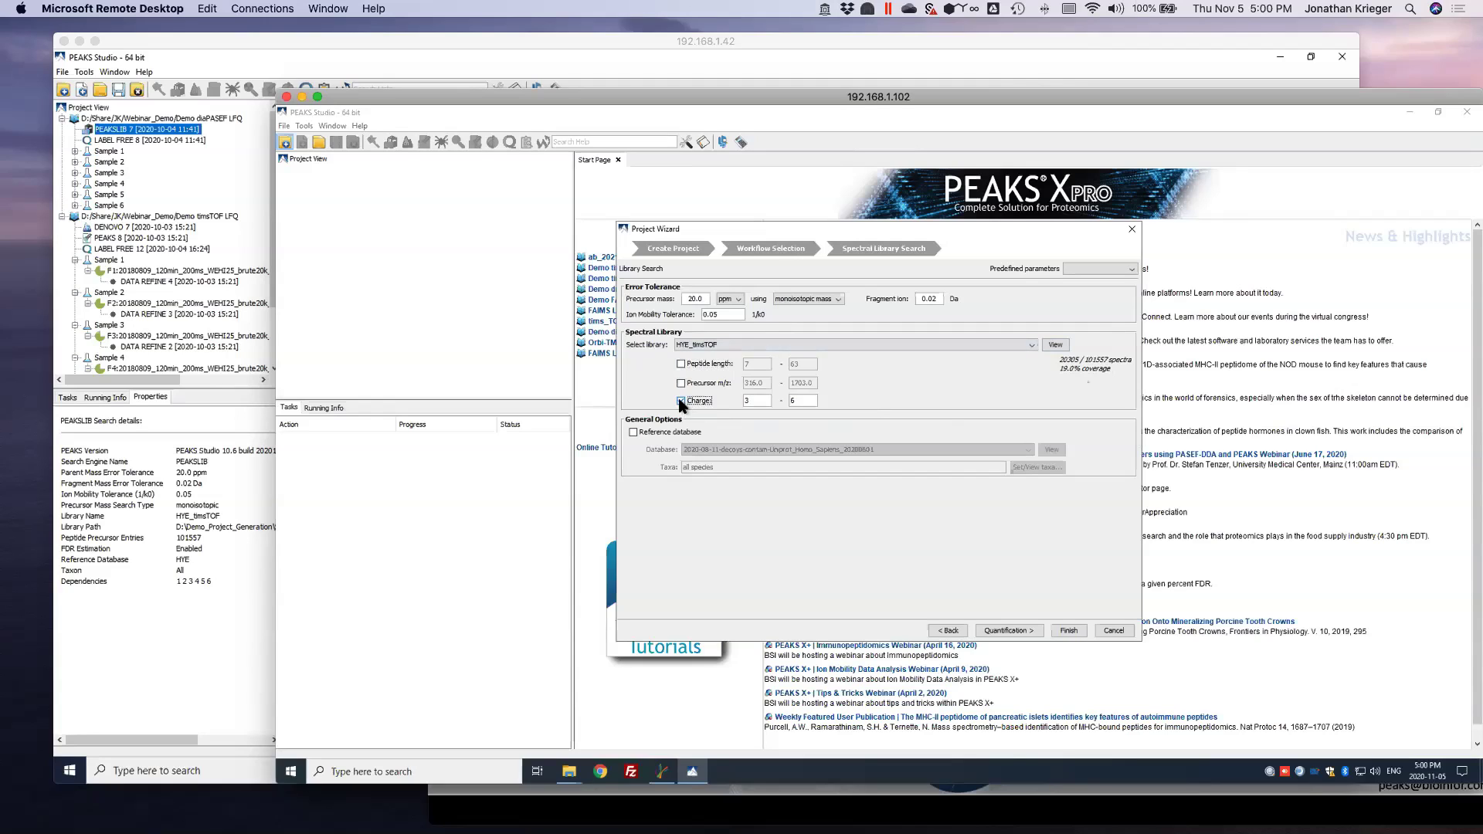
Enable the reference database option and choose sprot as the database.
left_click(634, 433)
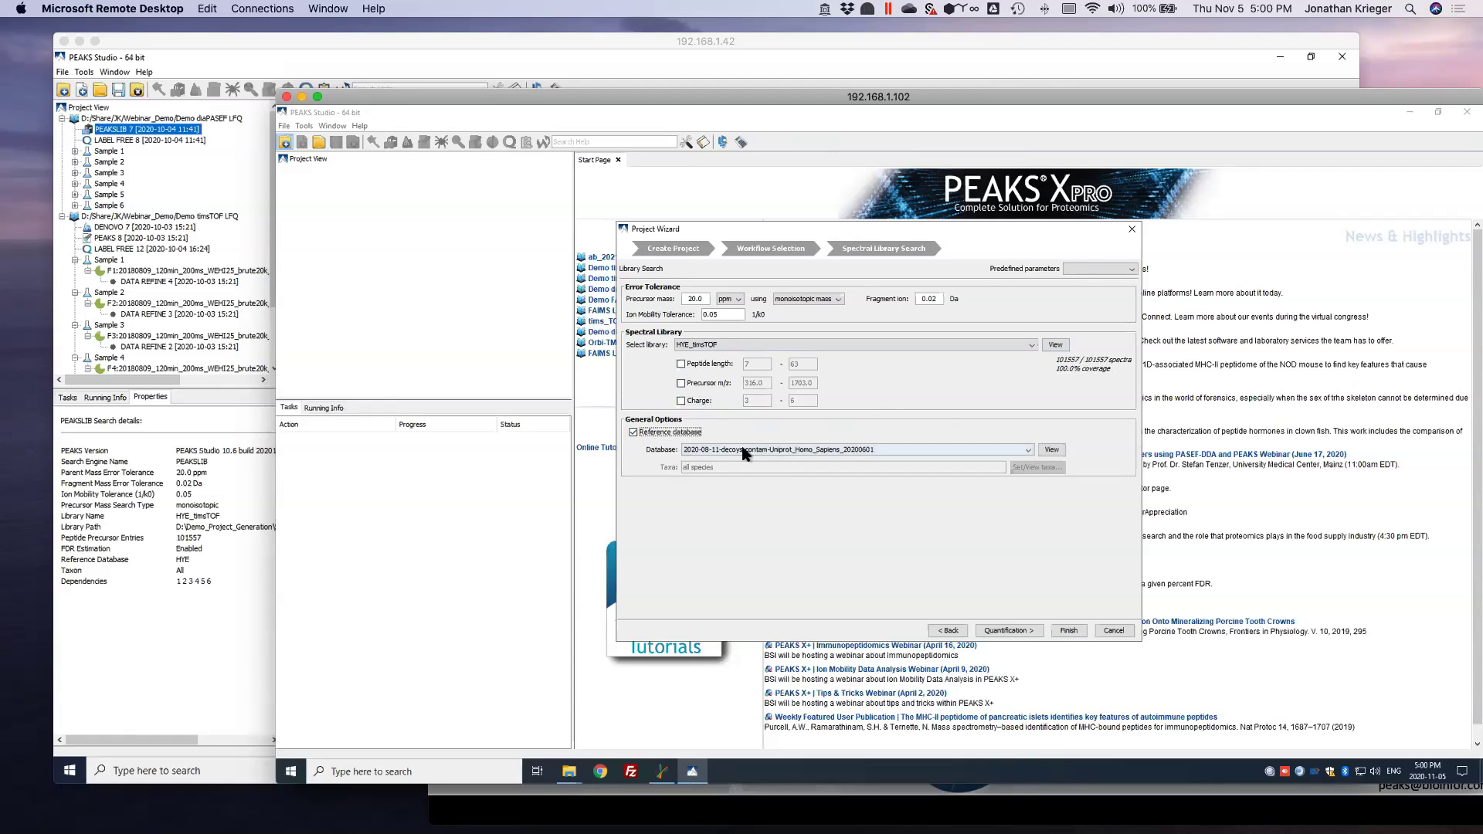
left_click(757, 450)
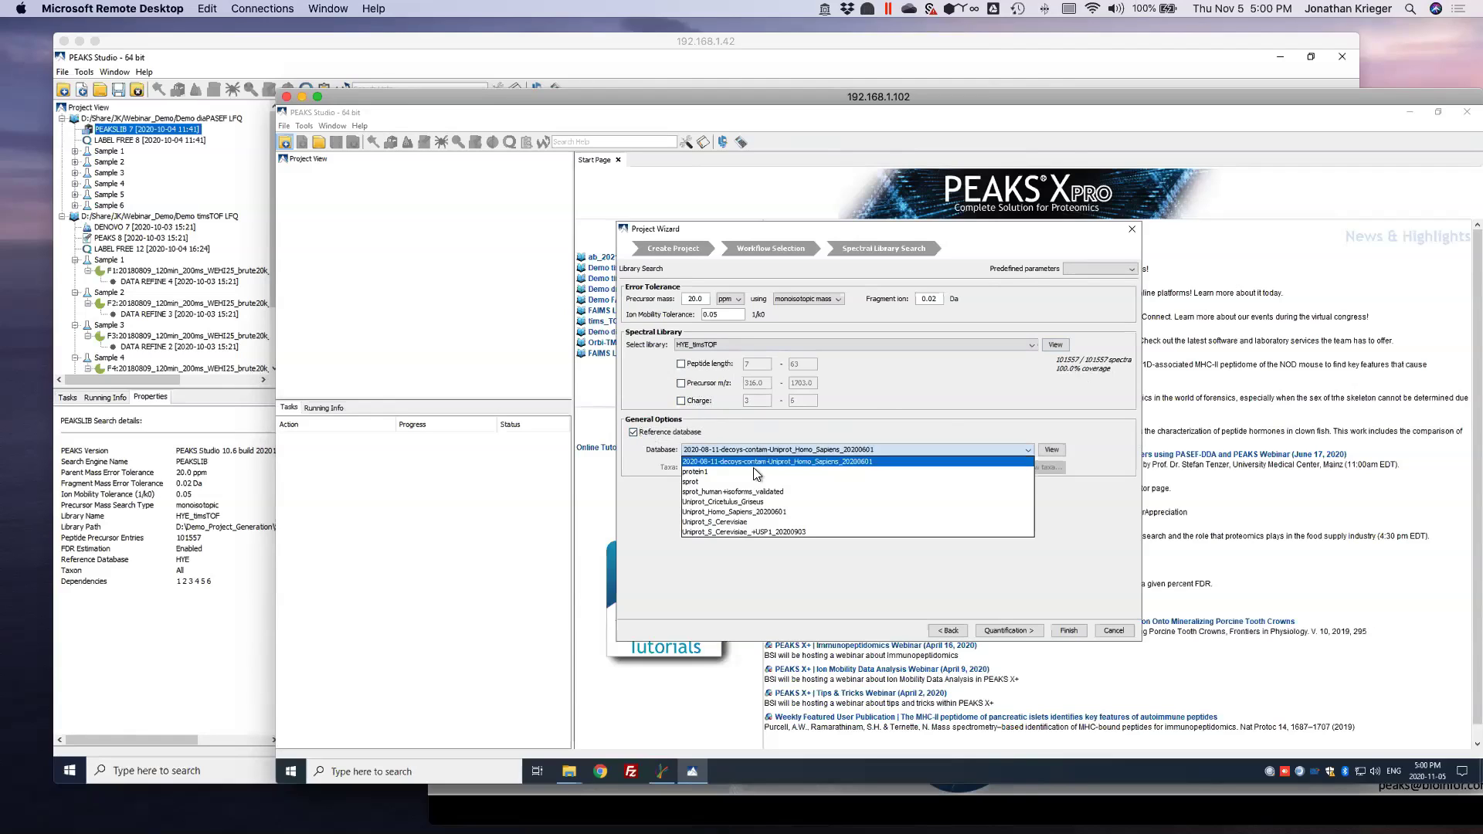
left_click(749, 483)
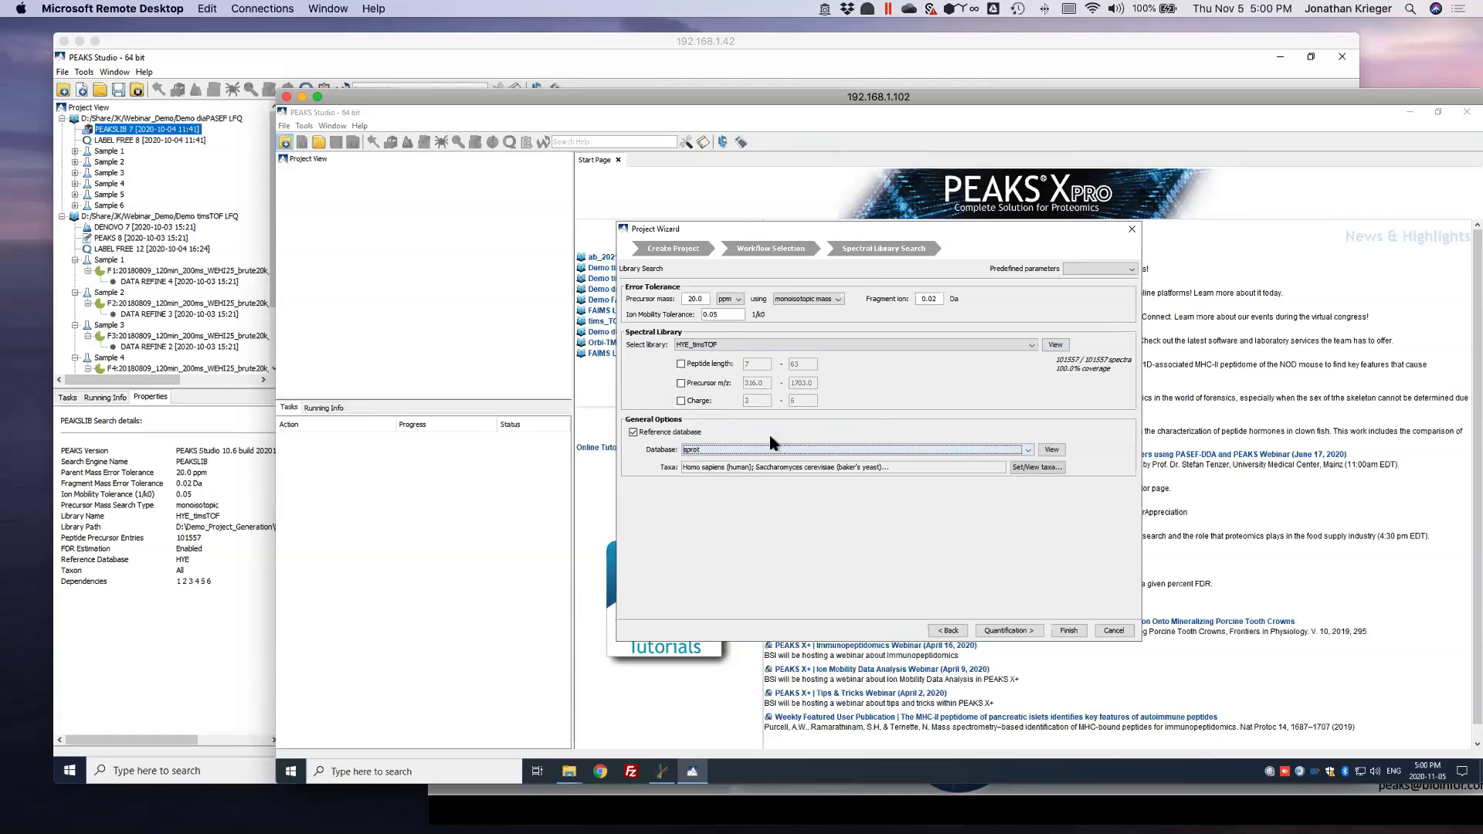
Inspect the sprot database's configuration, close it, and cancel the project wizard.
left_click(1051, 450)
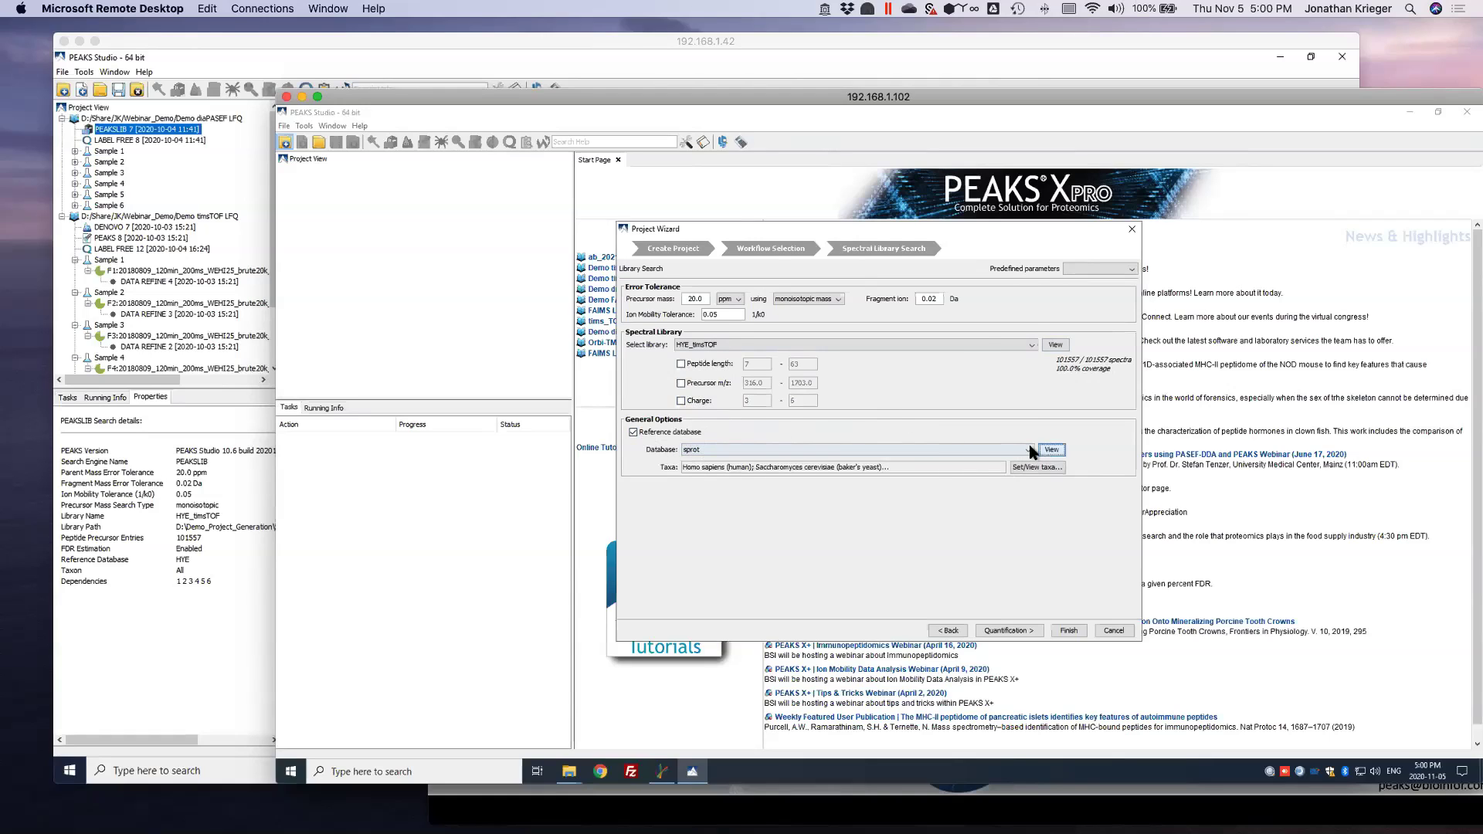
left_click(971, 563)
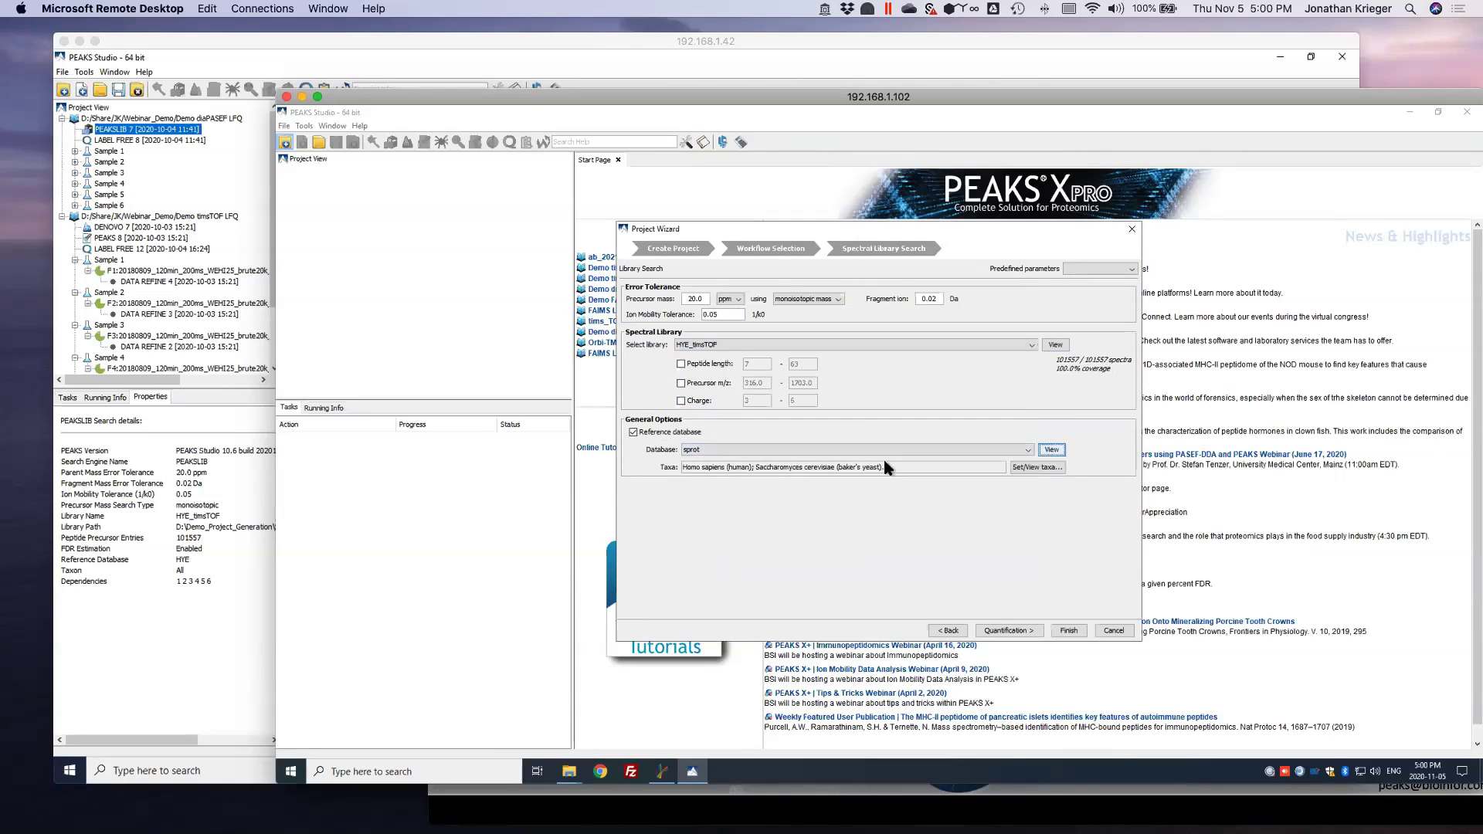
left_click(883, 449)
left_click(1015, 427)
left_click(1061, 449)
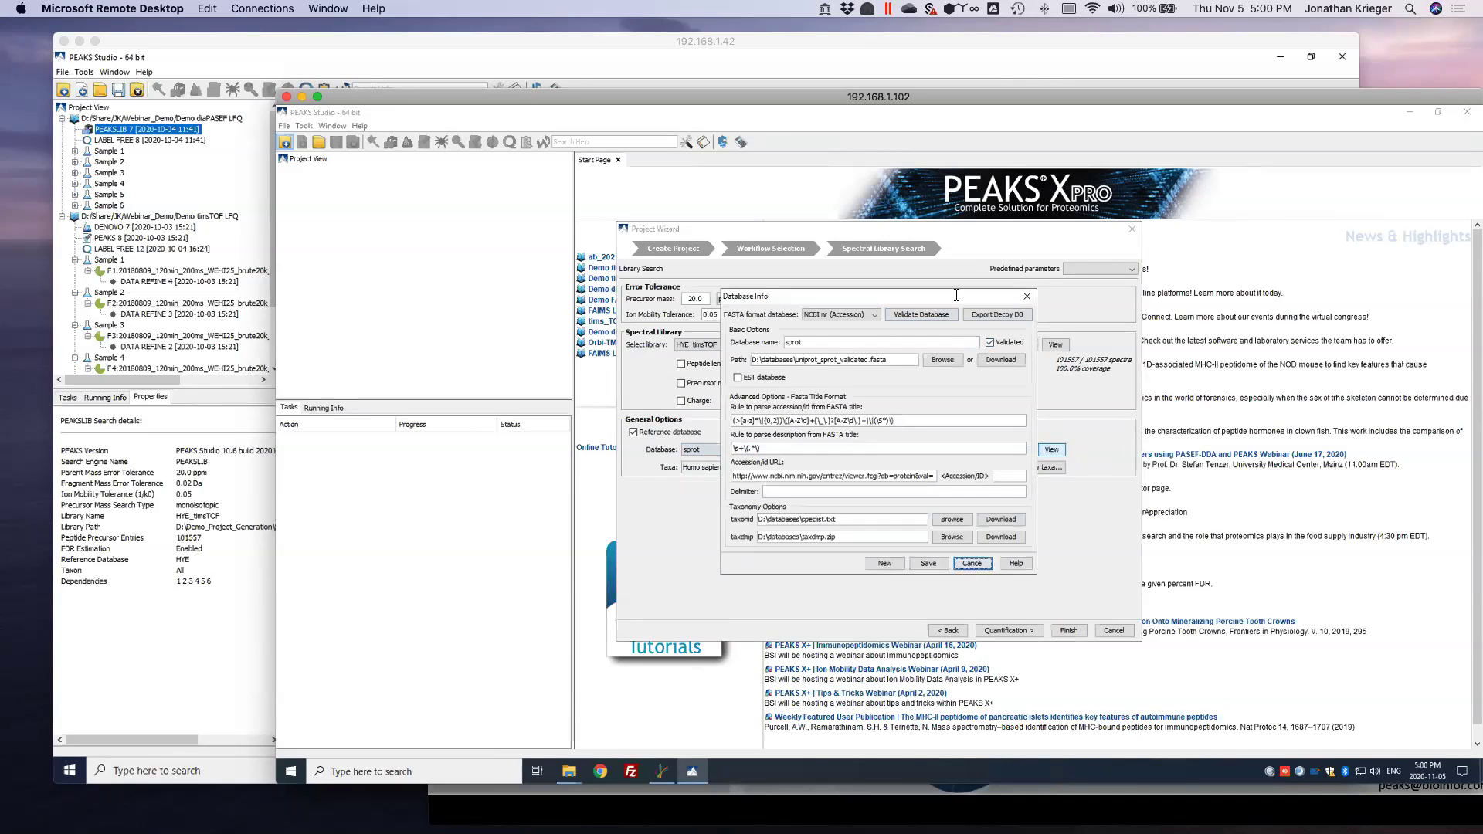
left_click(1026, 296)
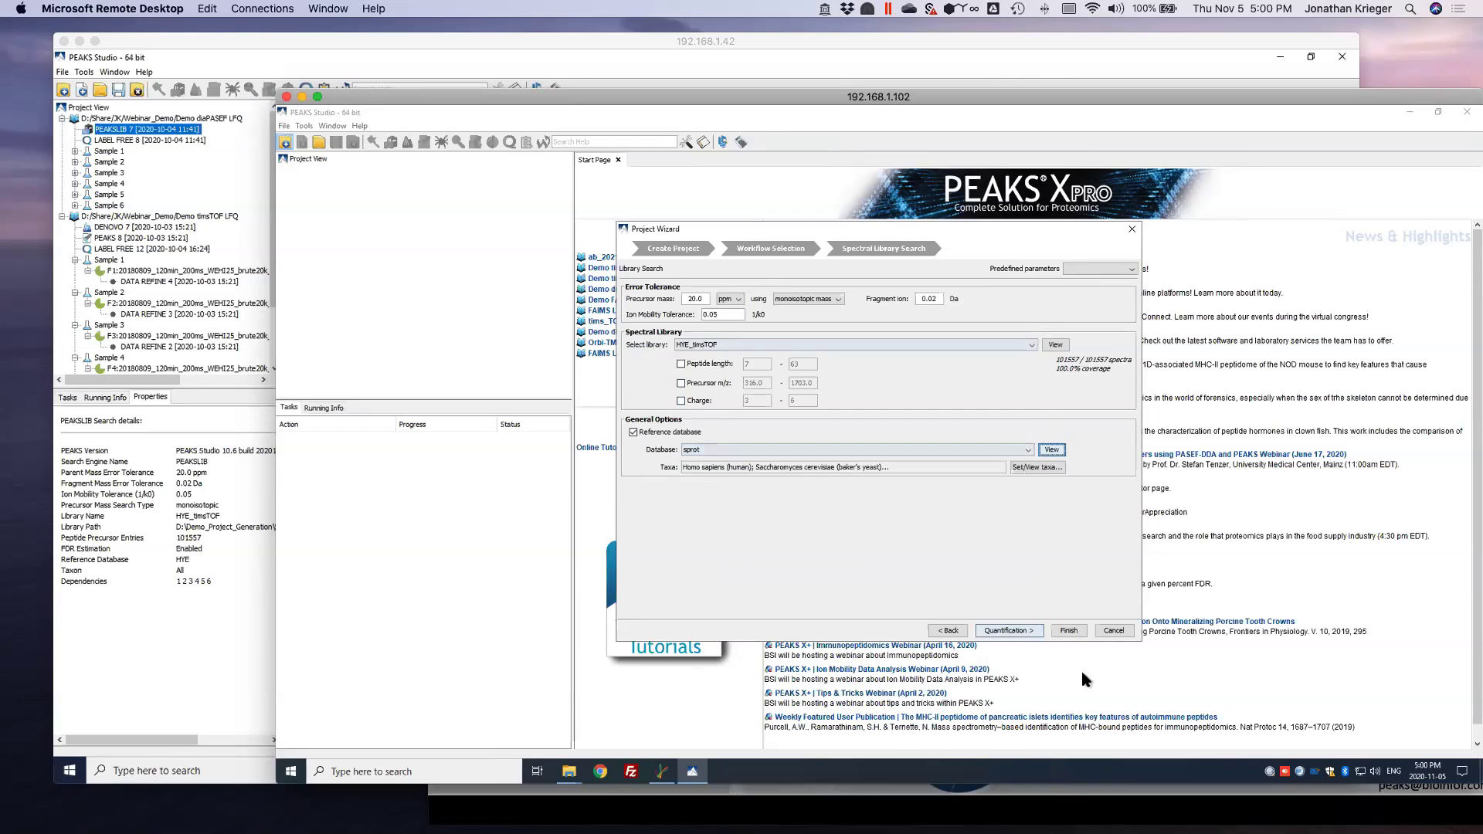
left_click(1112, 629)
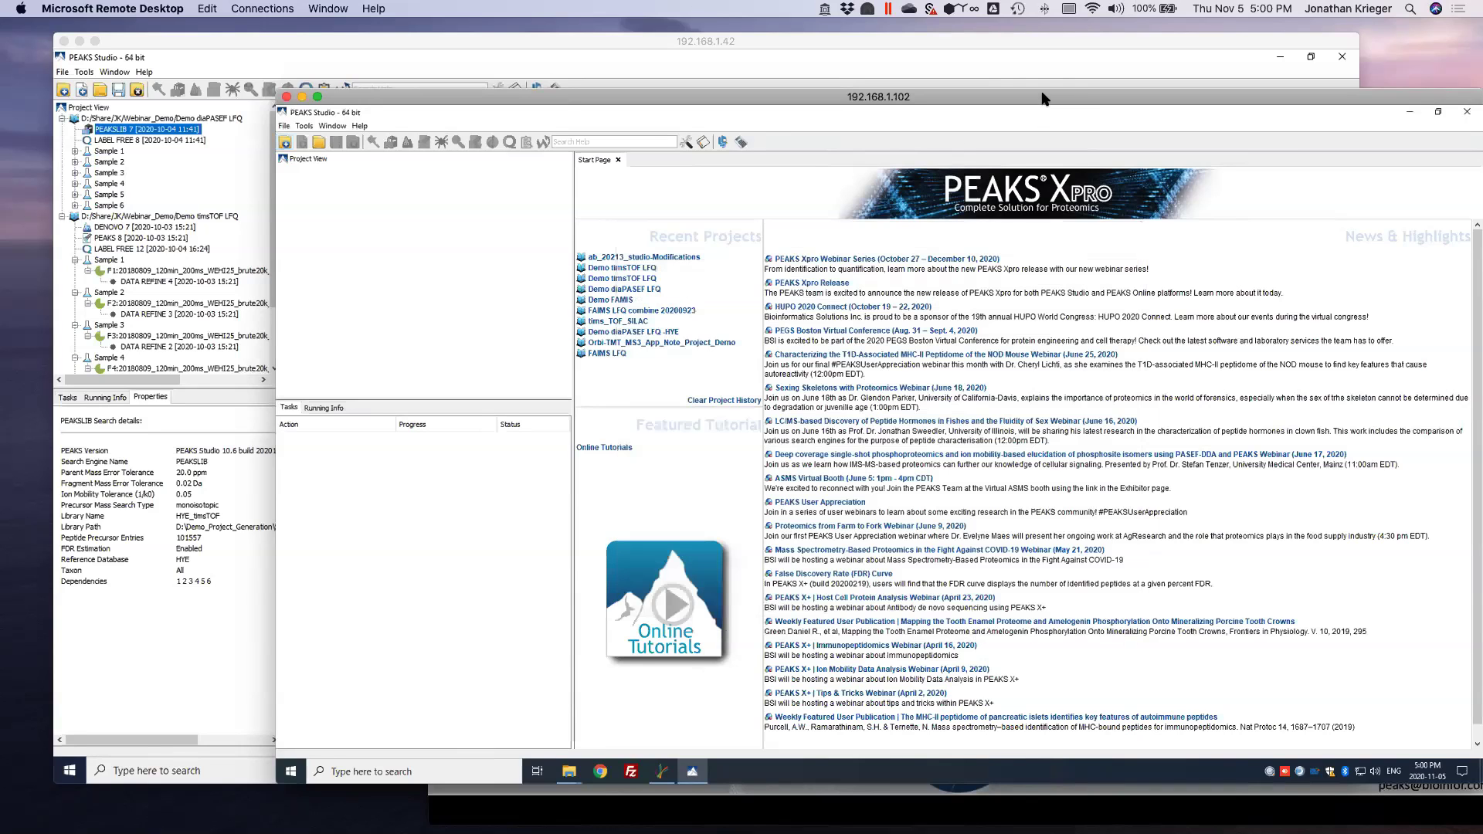
Switch back to the 192.168.1.42 session and examine the coverage and supporting peptides of ACTC_HUMAN in the PEAKSLIB 7 protein results.
key("super+m")
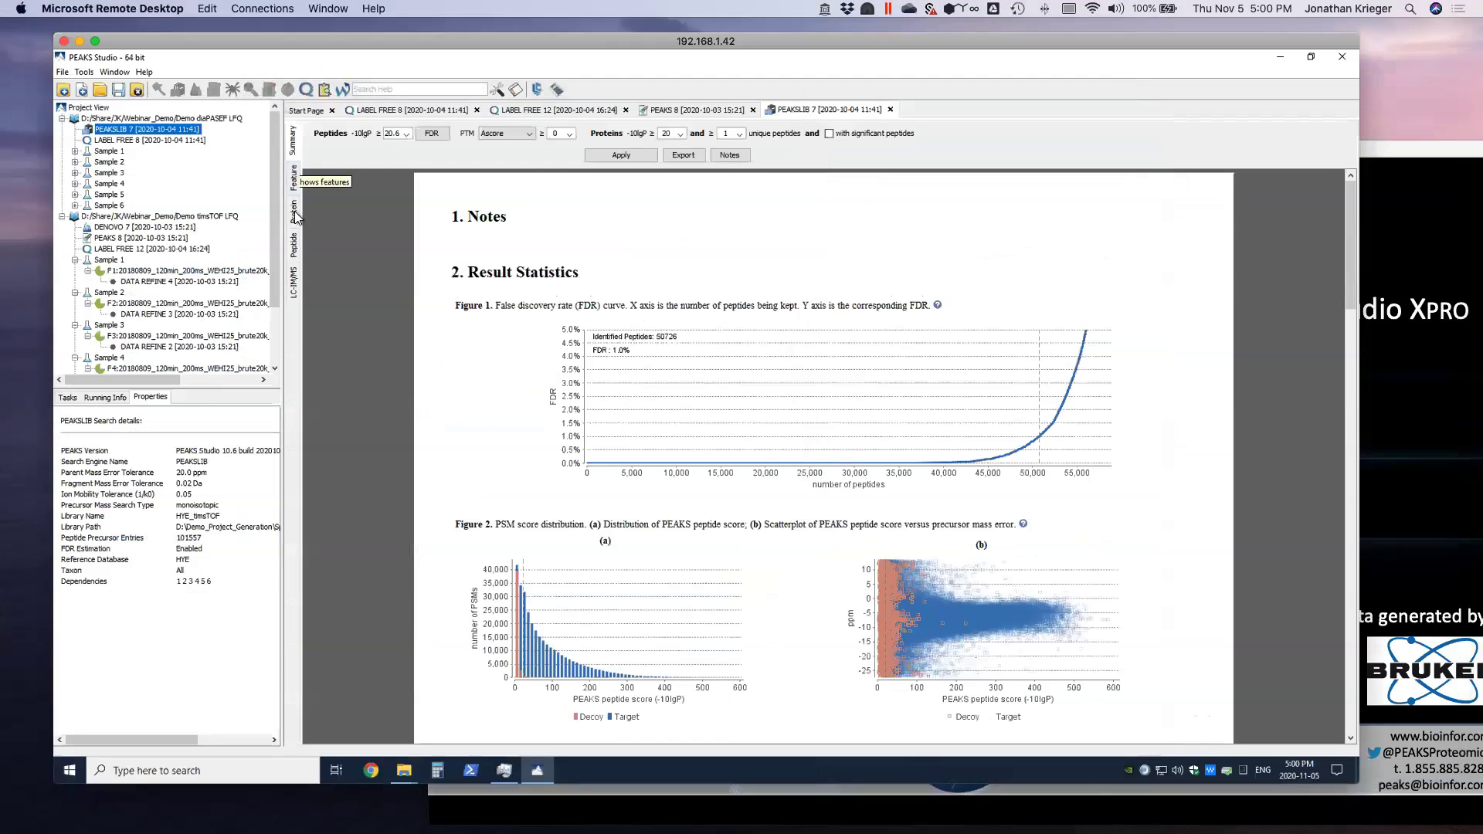
left_click(294, 216)
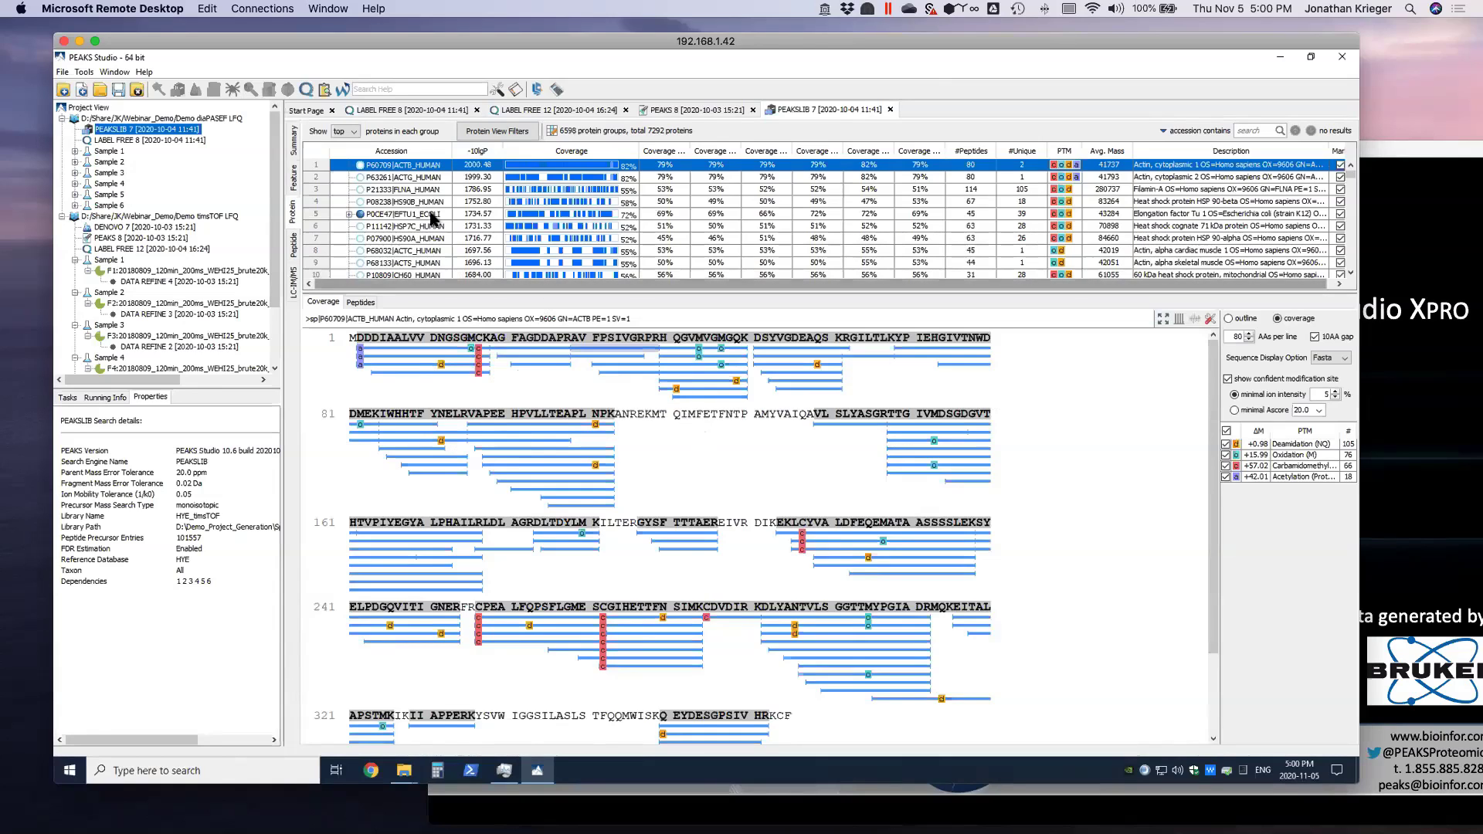
left_click(420, 251)
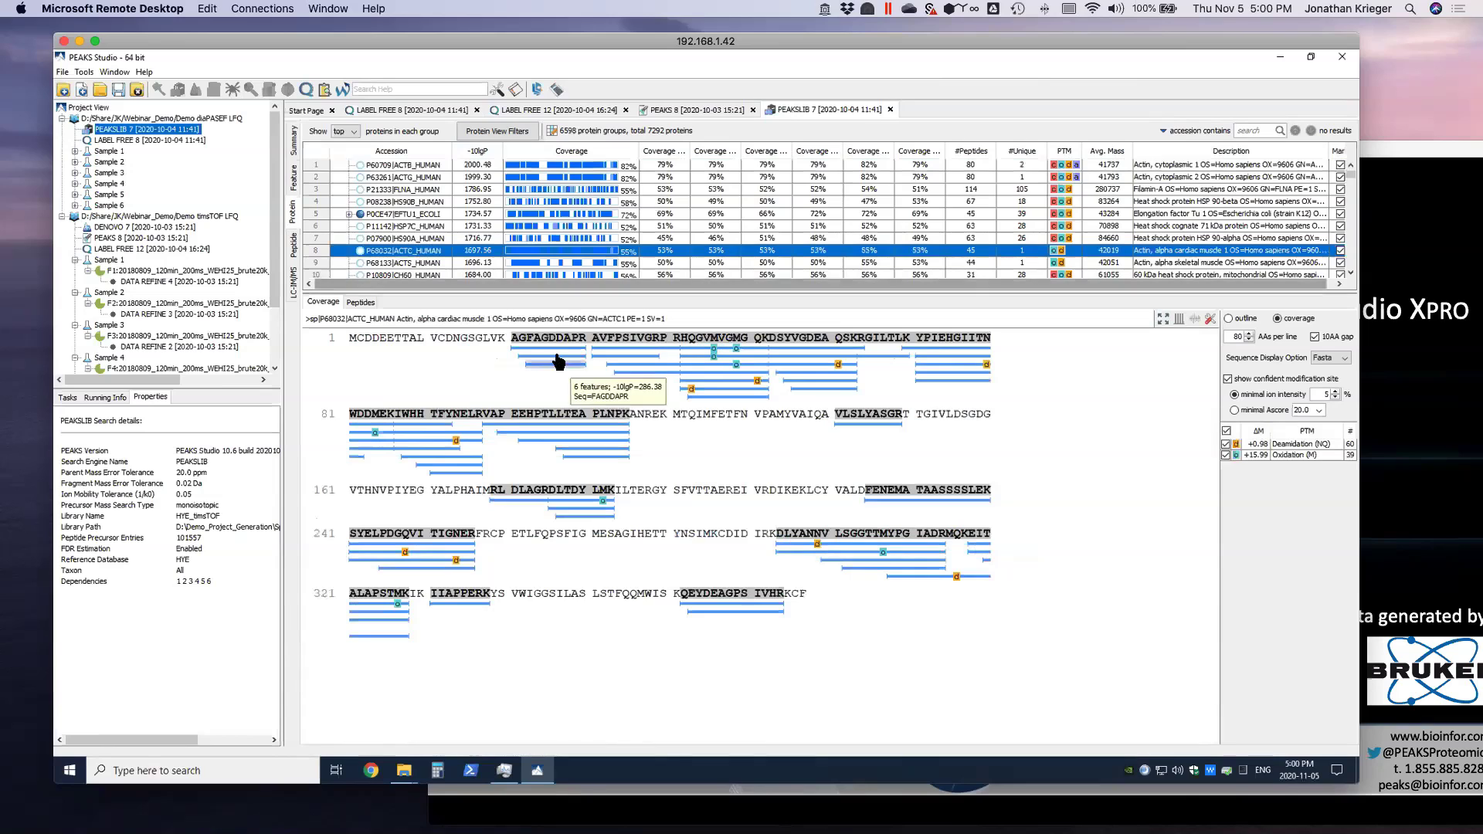
left_click(363, 303)
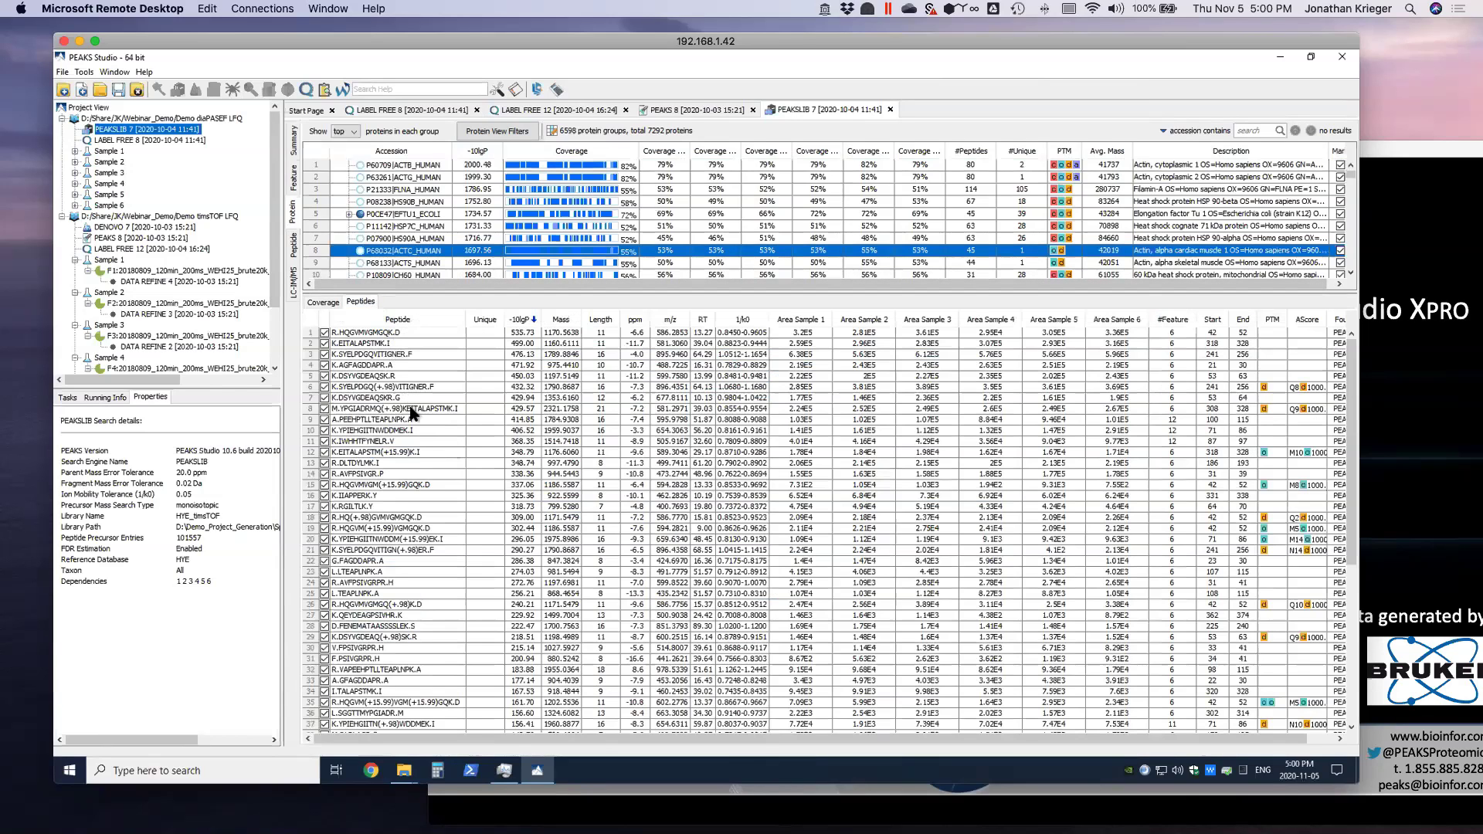
scroll(416, 425, "down", 9)
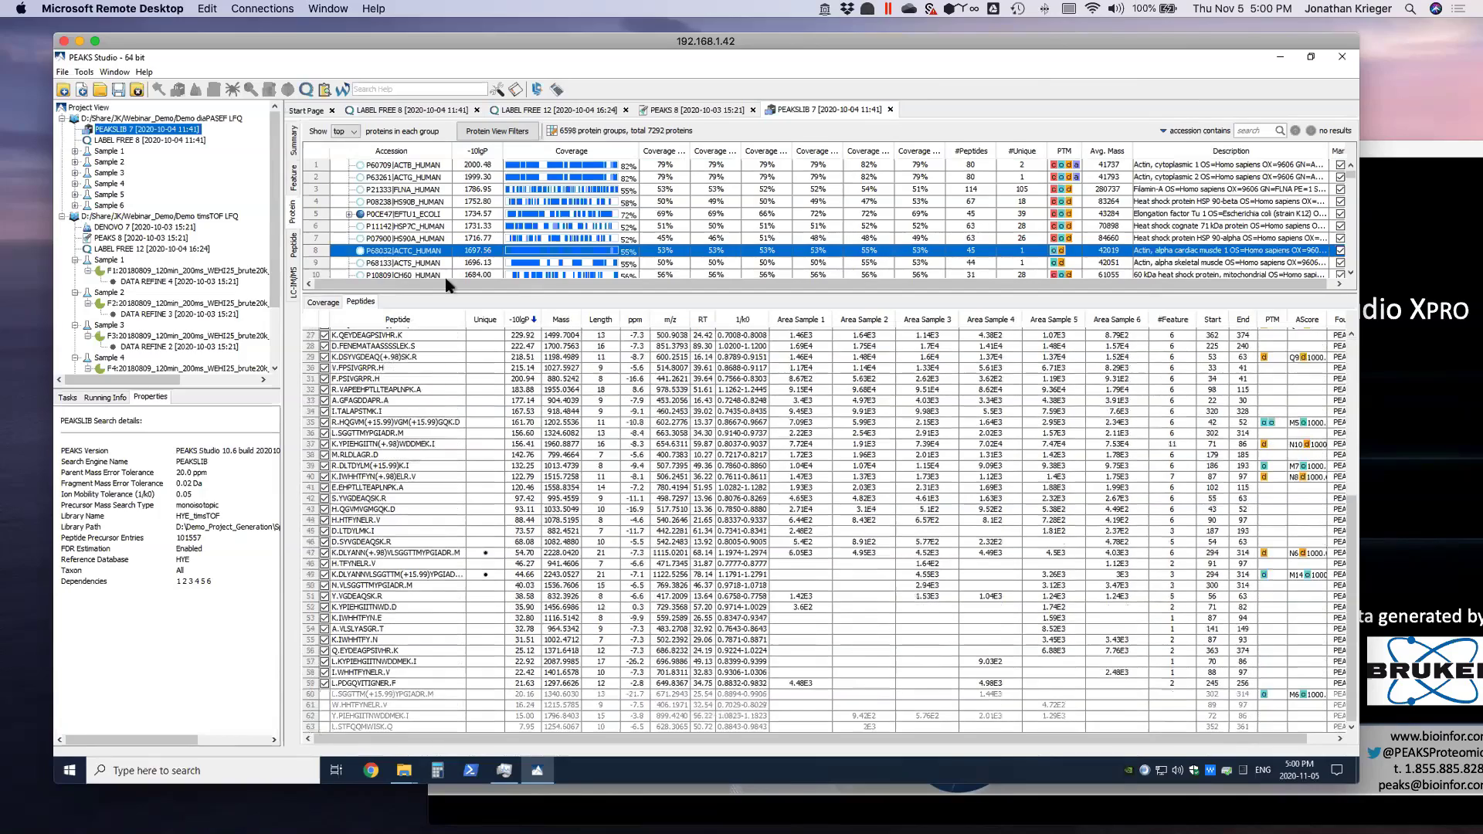
scroll(446, 232, "up", 7)
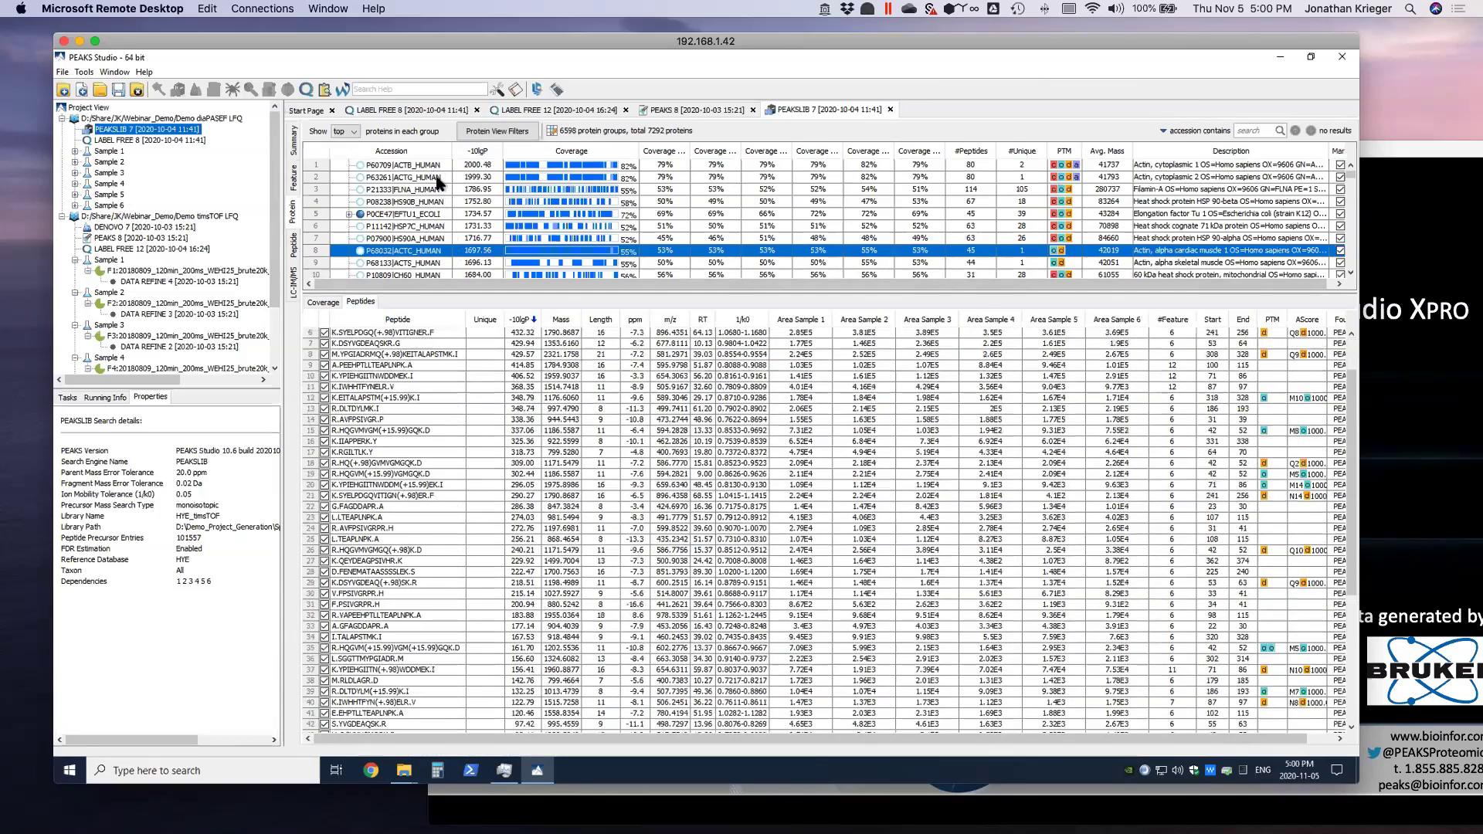
Examine the supporting peptides and sample areas listed for the P63261 ACTG_HUMAN protein.
left_click(438, 177)
scroll(463, 441, "down", 9)
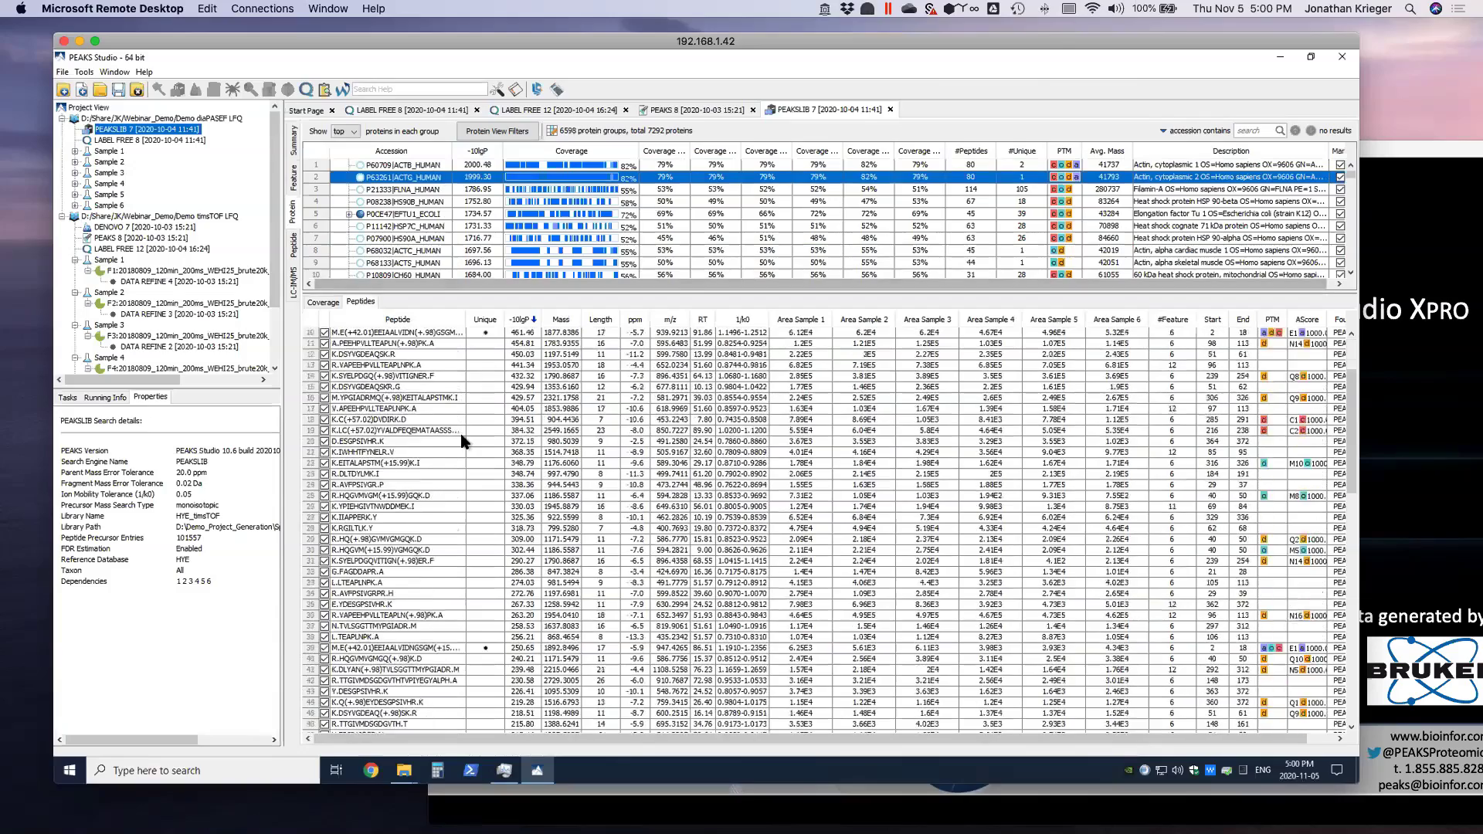
scroll(464, 441, "down", 6)
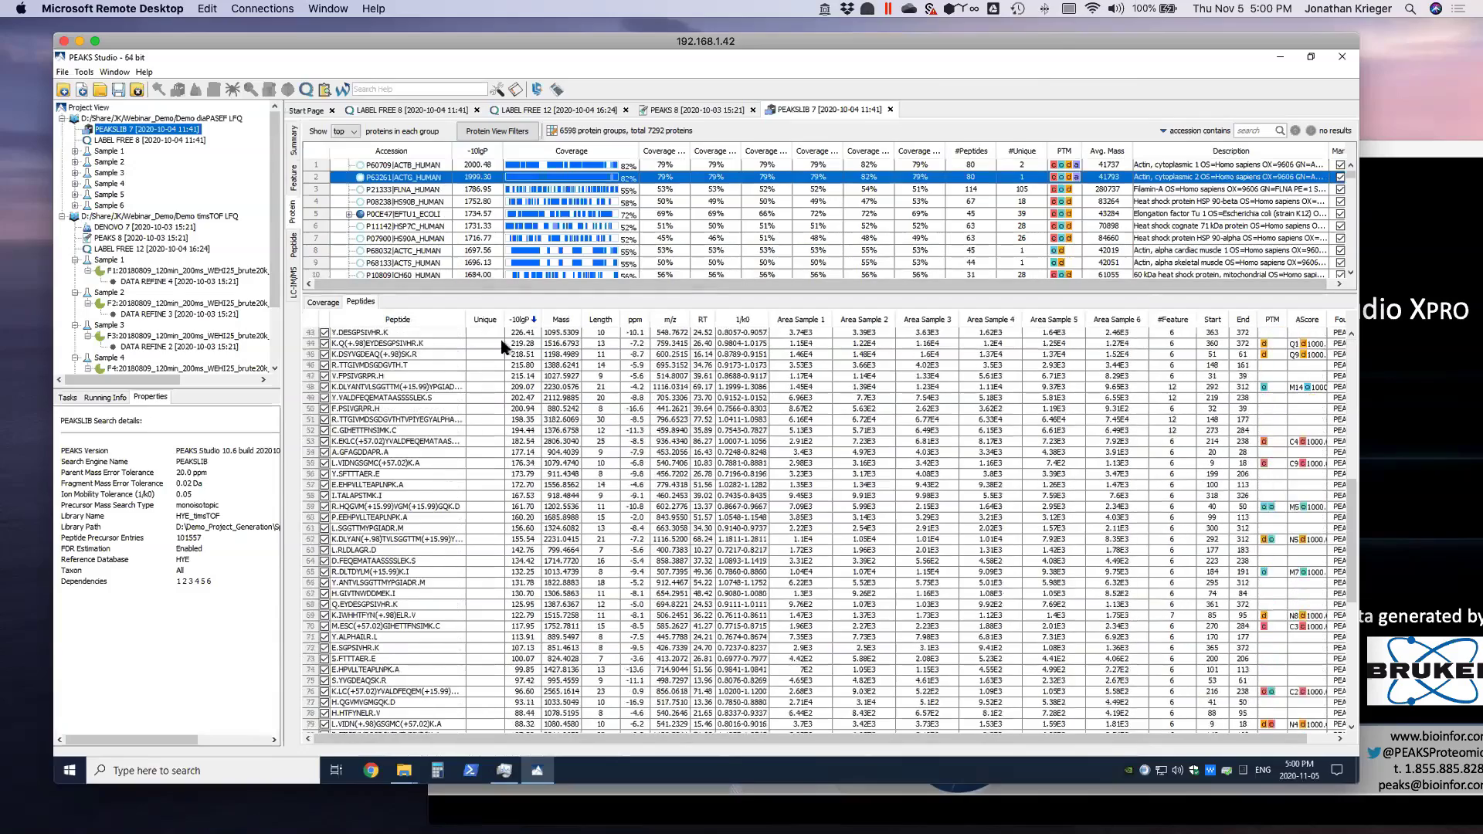
scroll(772, 220, "down", 15)
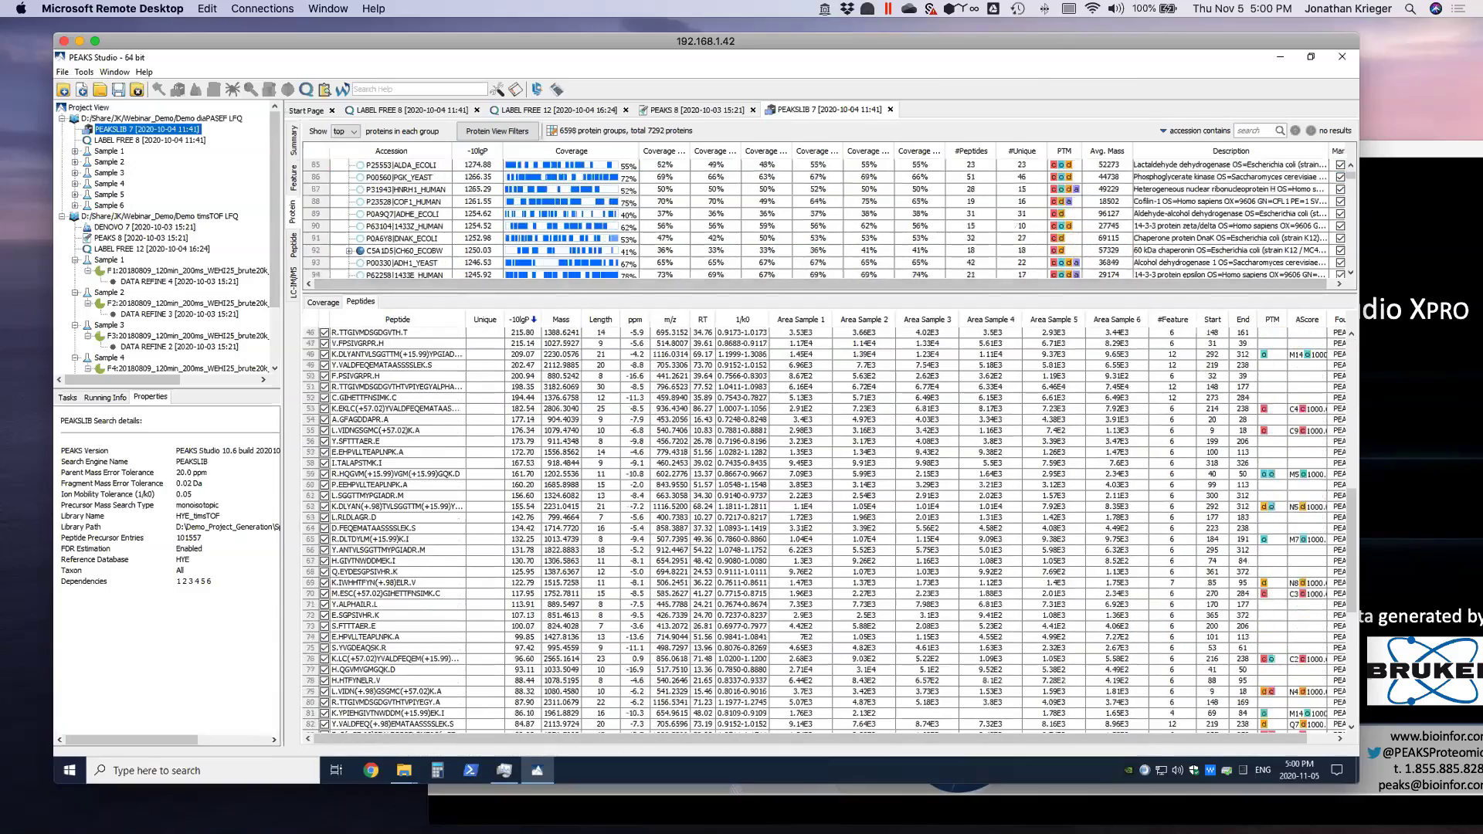
Examine the peptides of the low-scoring UAP56-interacting factor protein near the end of the protein list.
left_click_drag(1351, 176, 1350, 266)
left_click(583, 223)
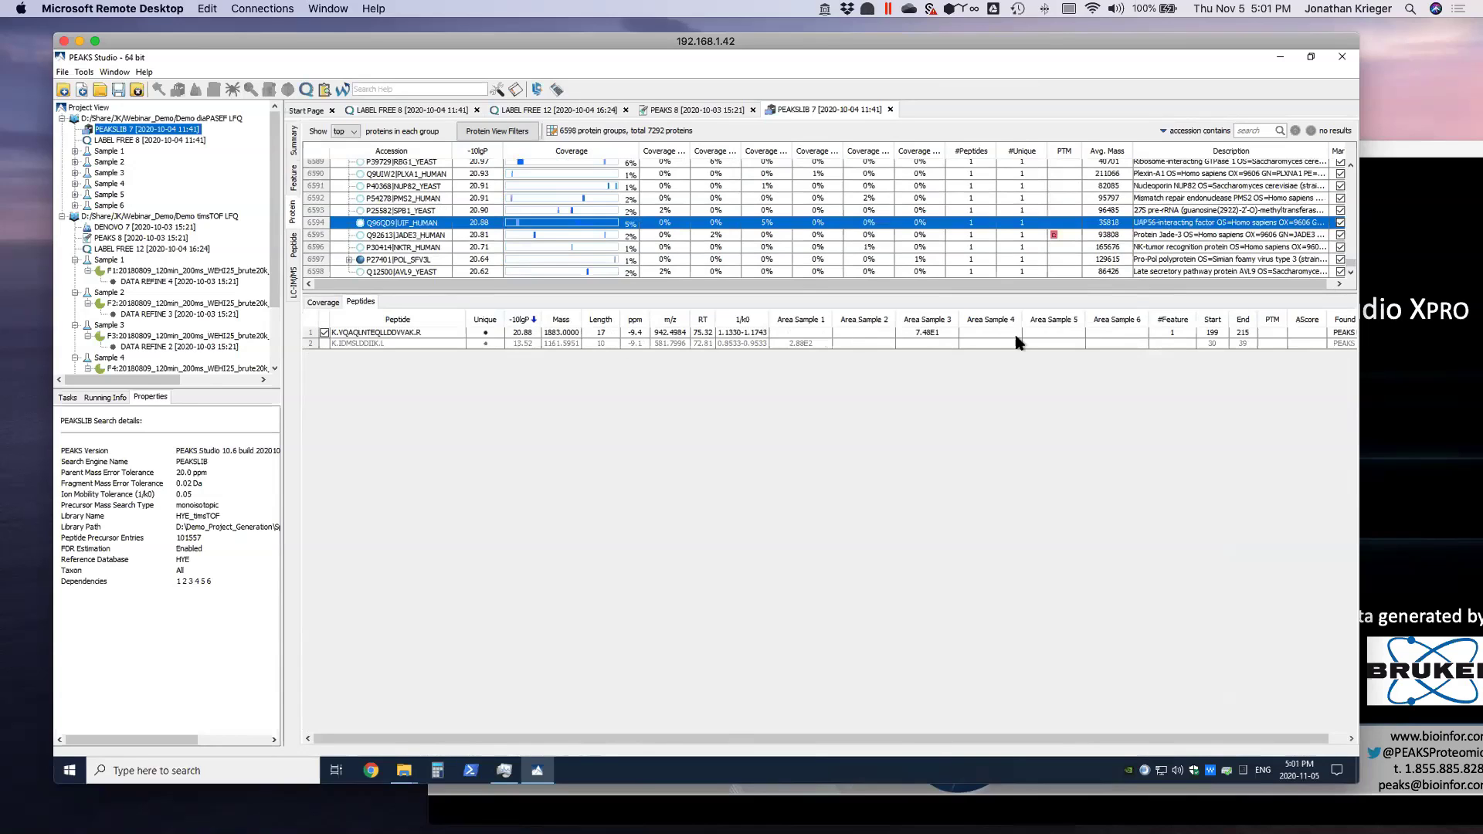
scroll(648, 207, "up", 10)
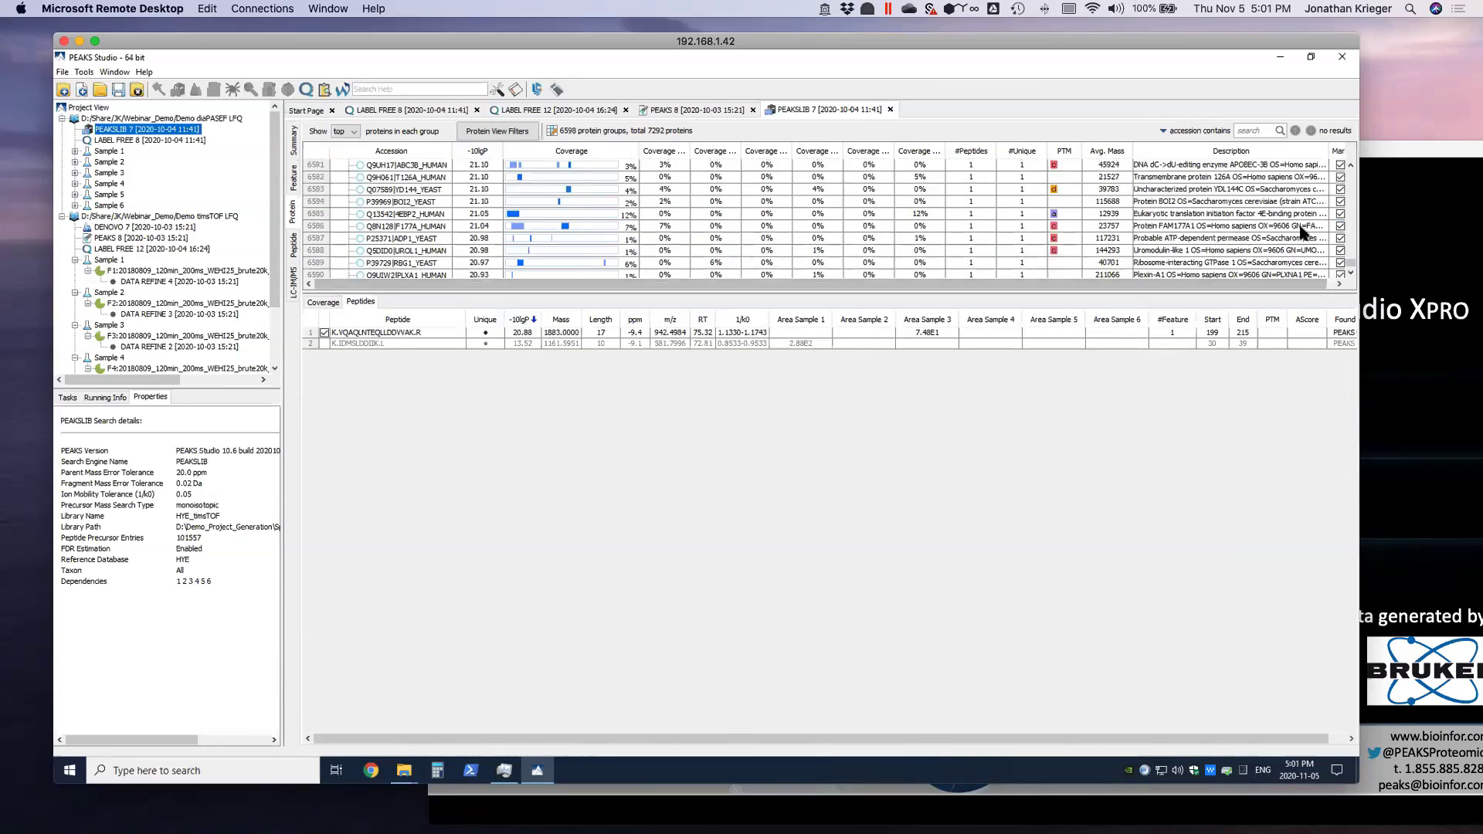
Select Filamin-A (P21333) among the highest-scoring proteins and open the detailed spectral match of its peptide GTVEPQLEAR.
left_click_drag(1353, 266, 1352, 165)
left_click(642, 202)
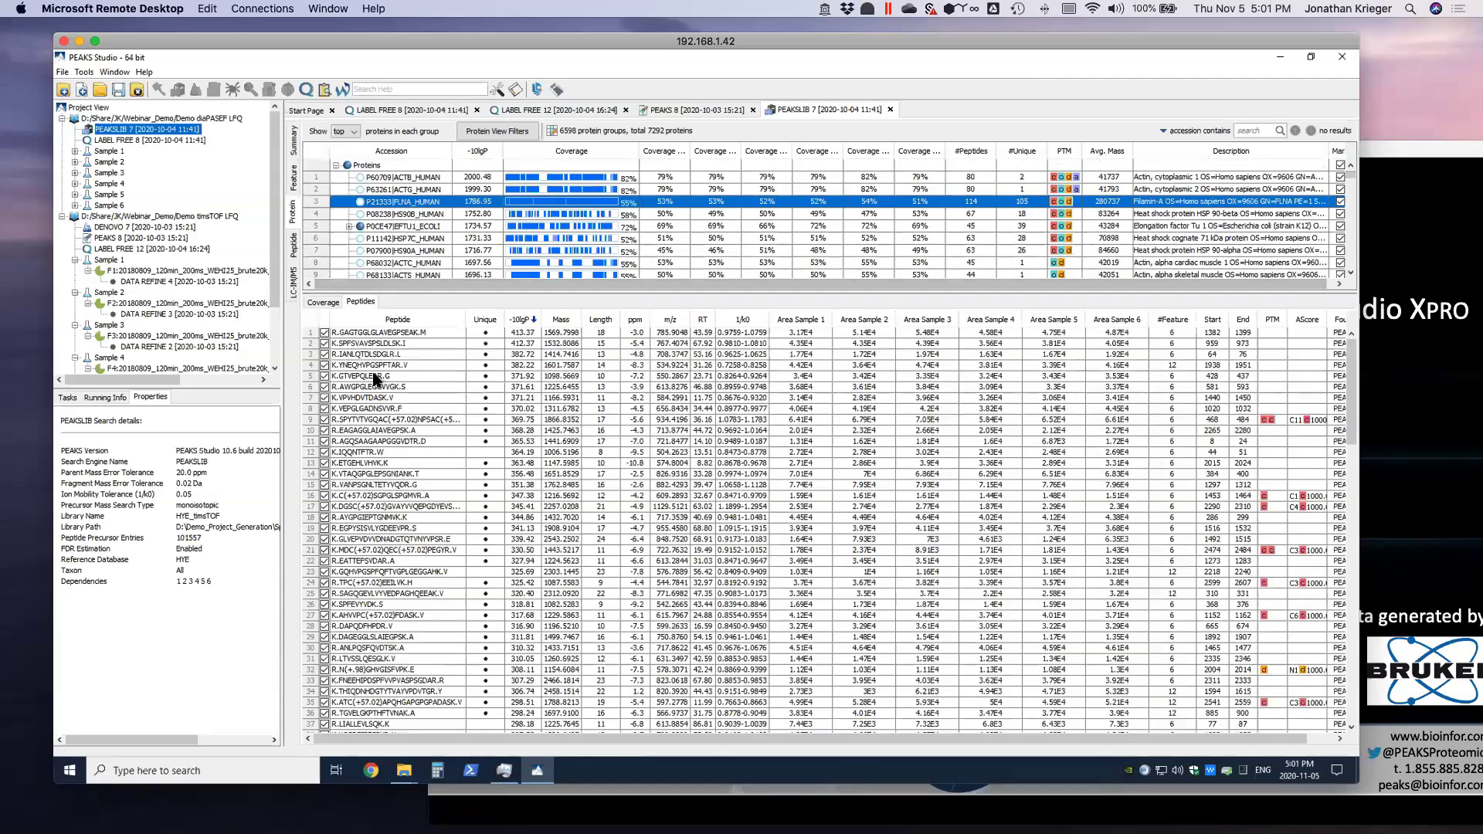
left_click(376, 377)
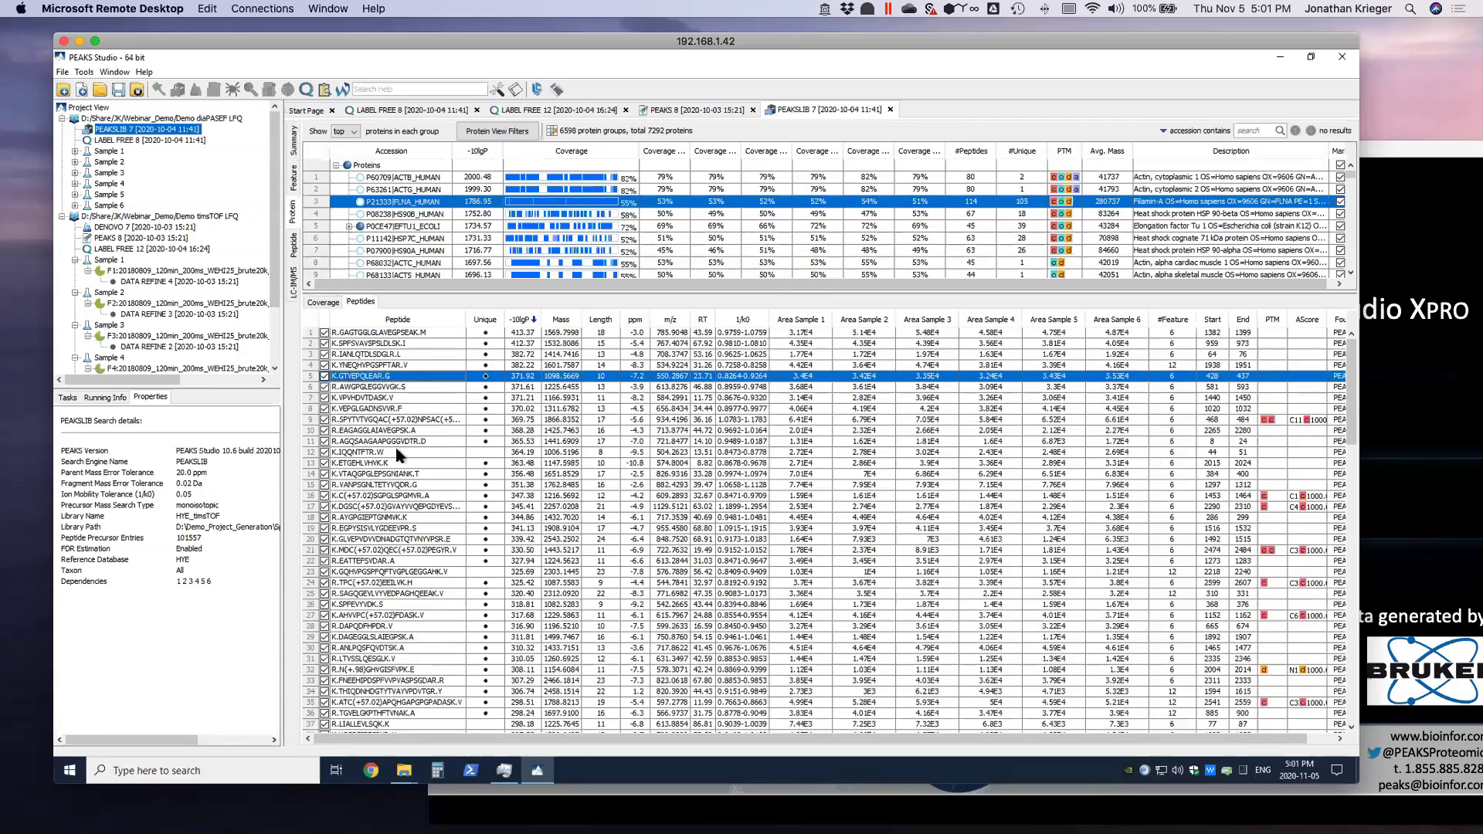
double_click(363, 378)
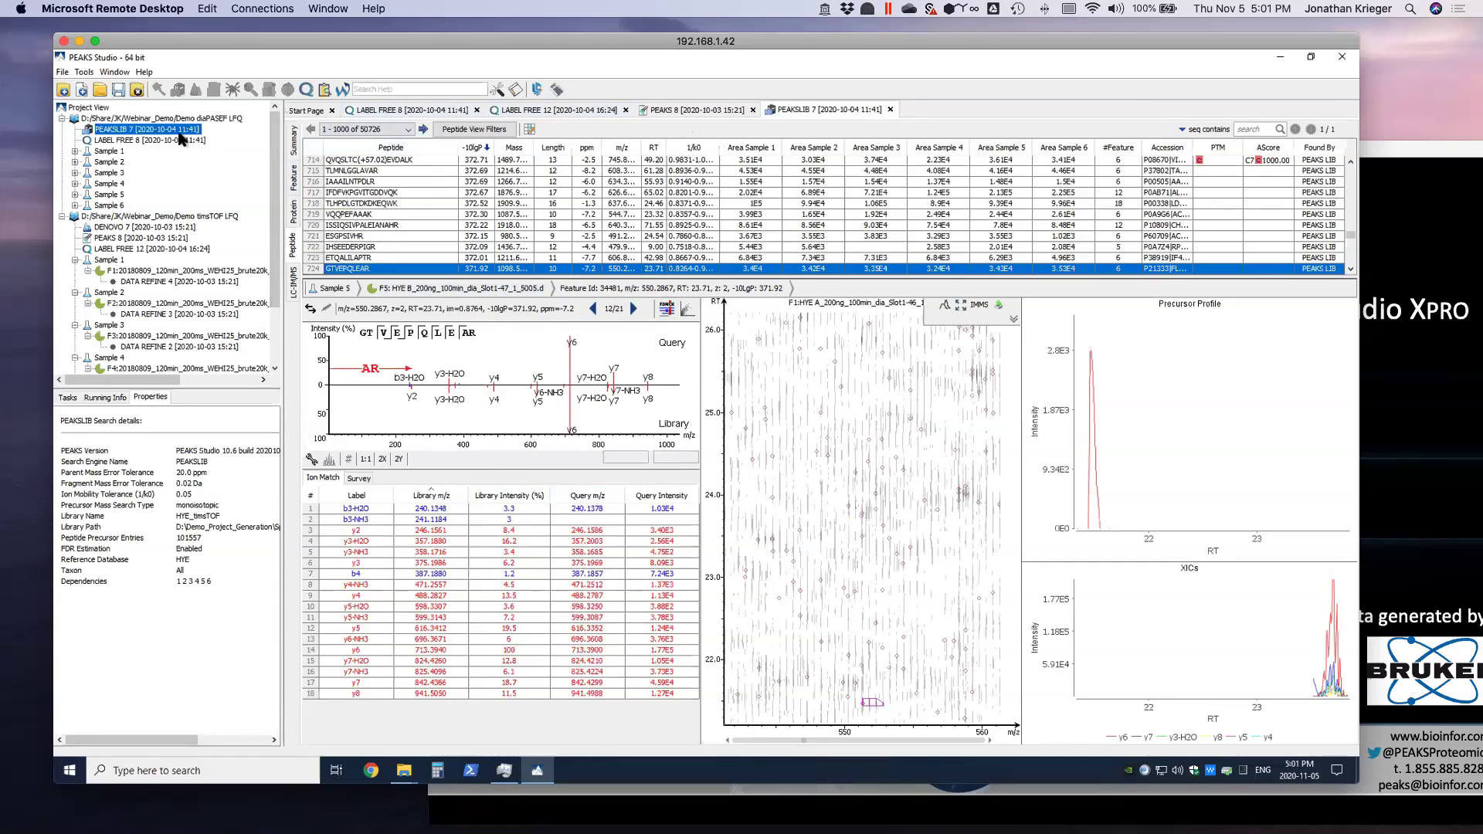
Review the label-free quantification options available for the PEAKSLIB 7 result without starting a run.
left_click(307, 91)
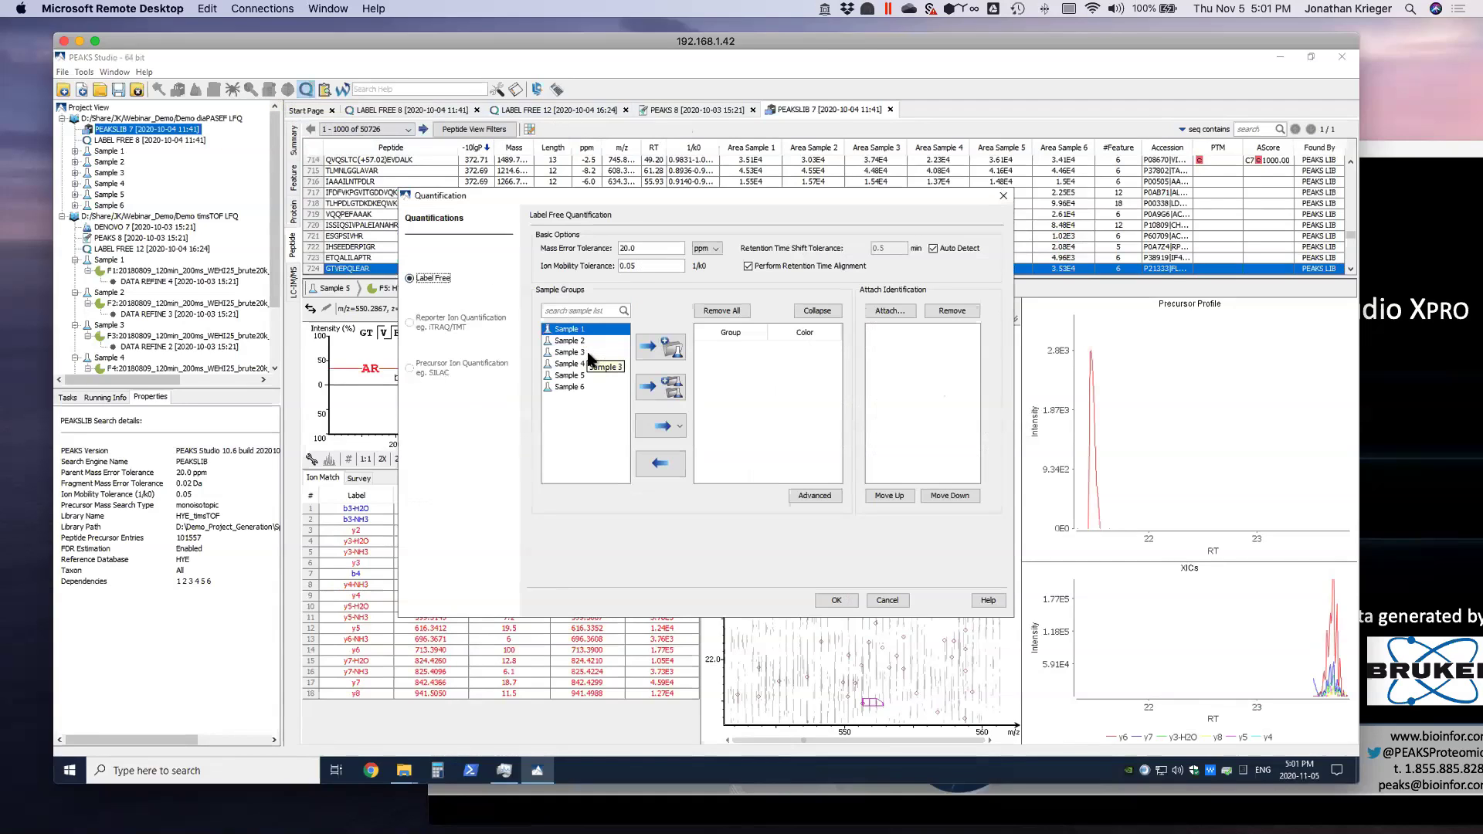
left_click(888, 602)
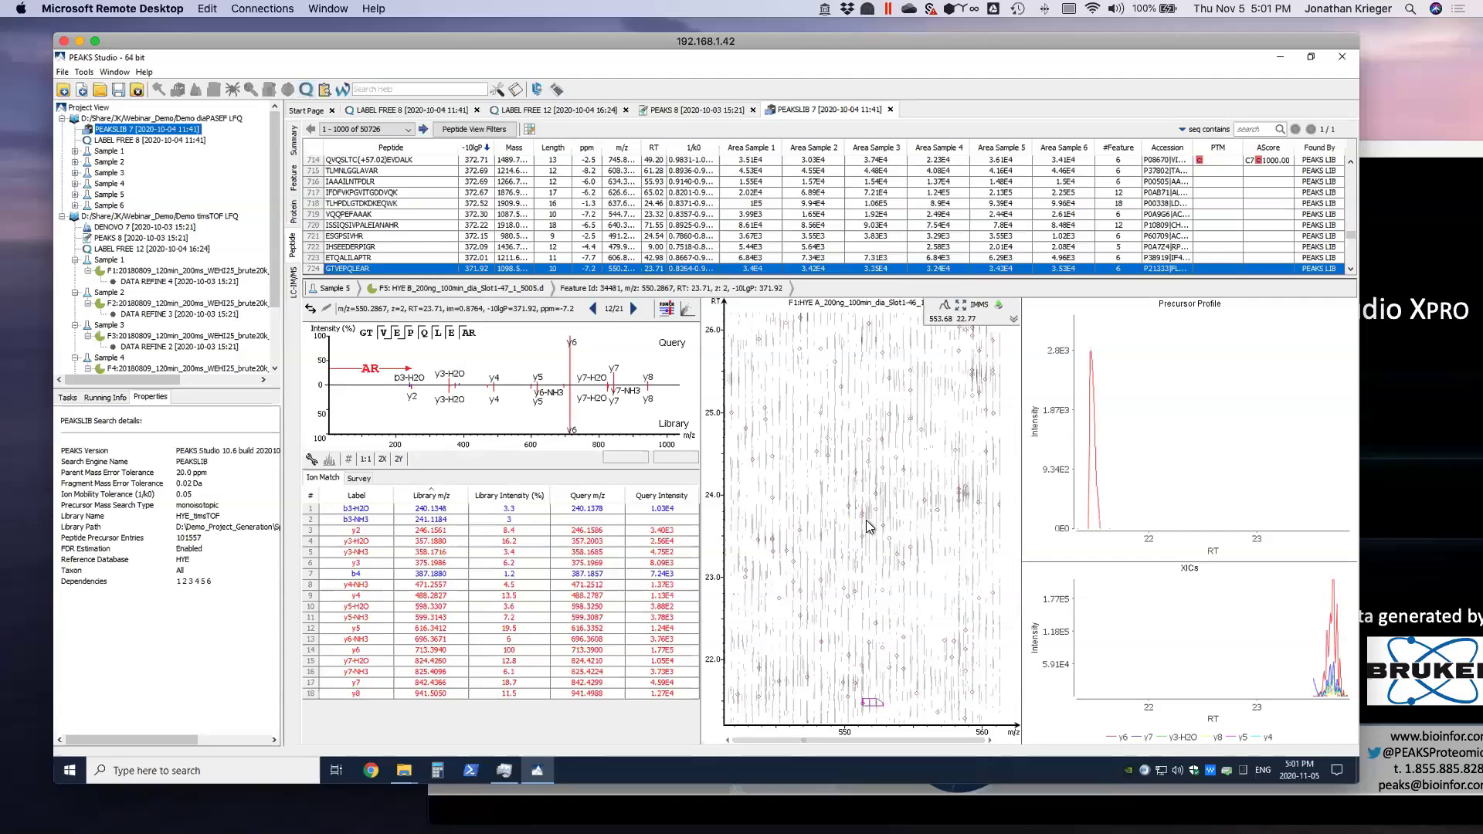
Open the LABEL FREE 8 protein results and examine the sample profiles of P02925 RBSB_ECOLI and P60010 ACT_YEAST.
left_click(451, 112)
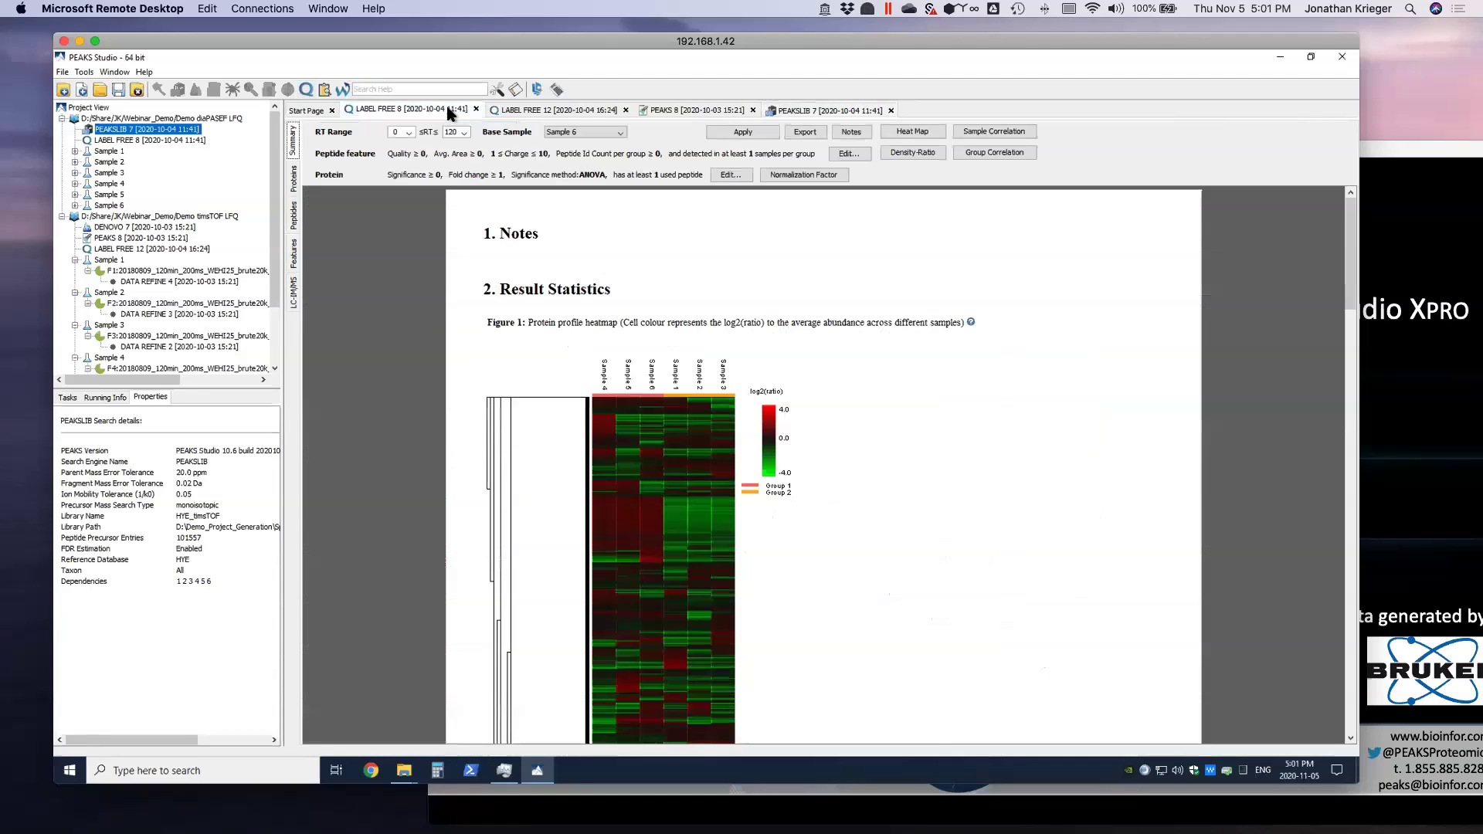
left_click(294, 181)
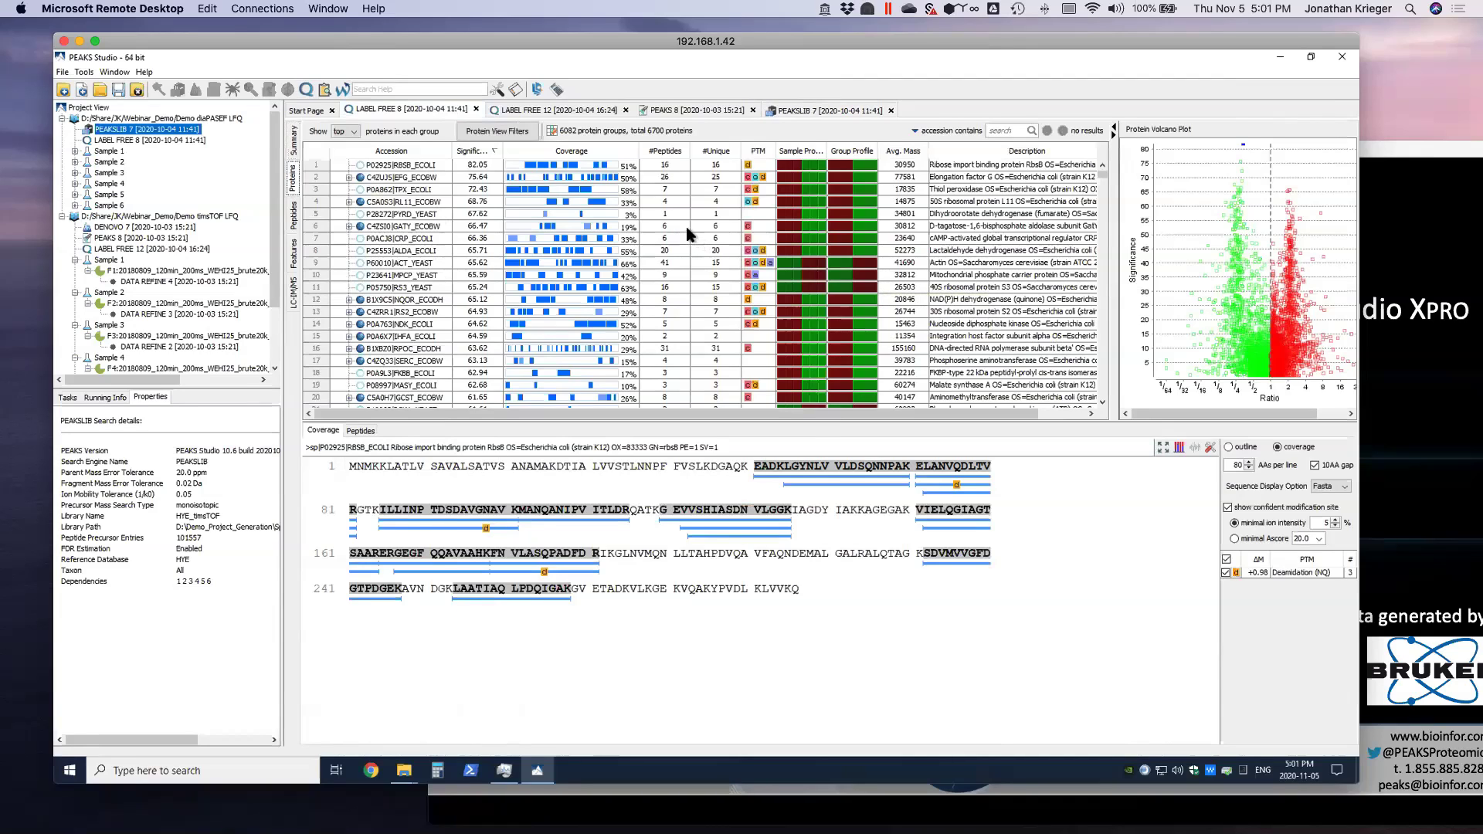
mouse_move(784, 185)
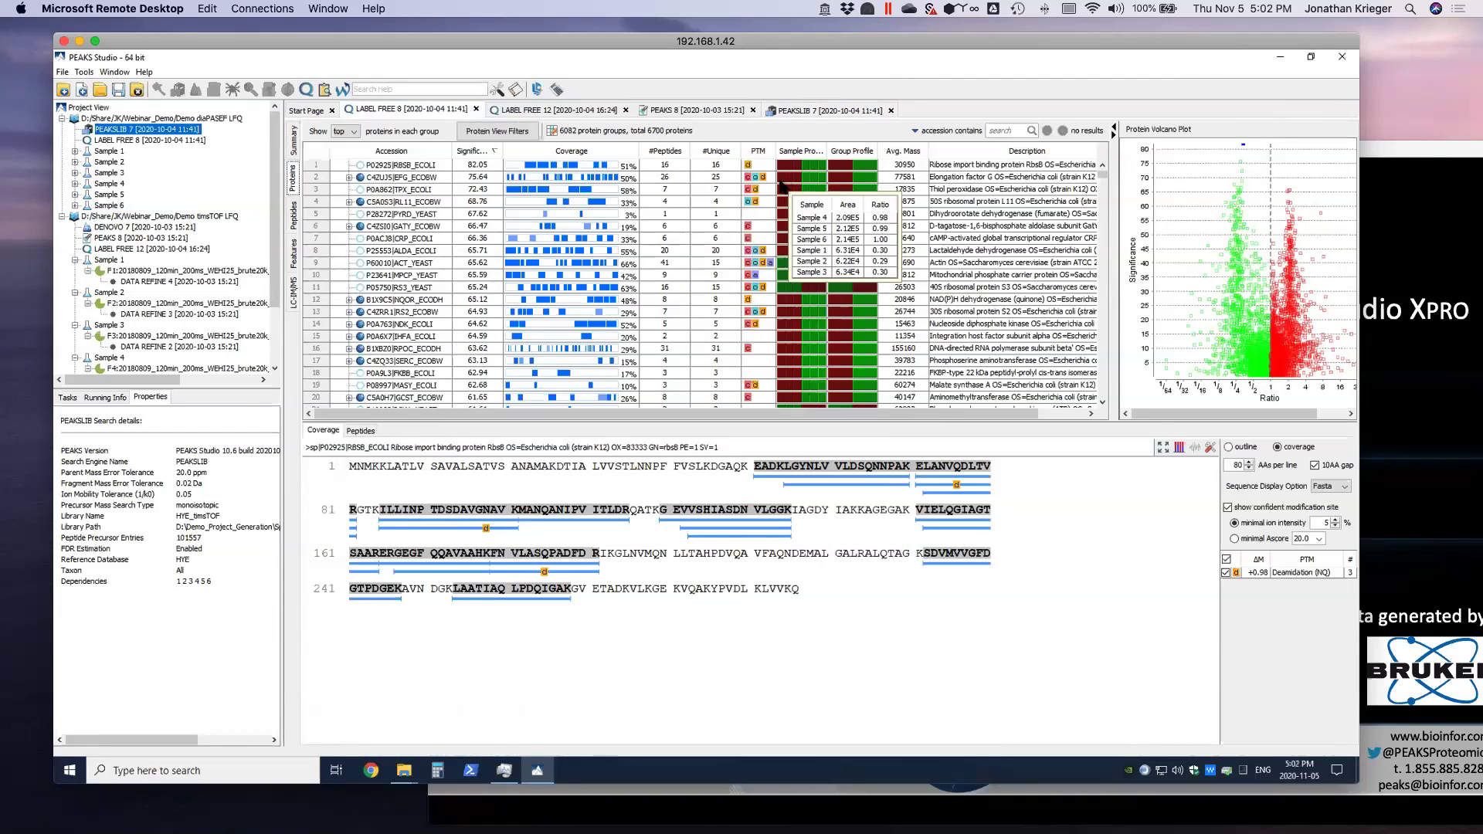
left_click(428, 167)
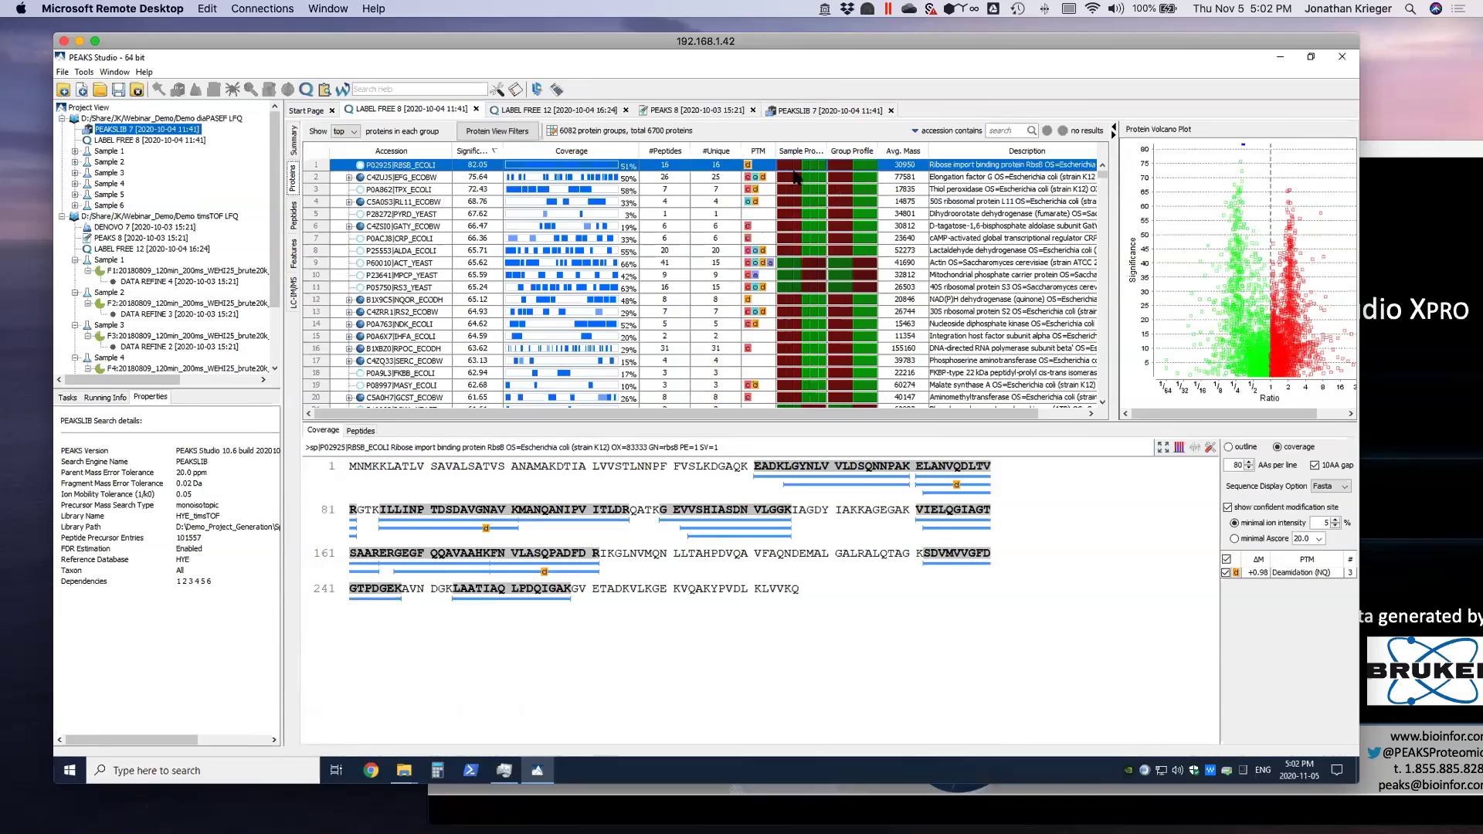
mouse_move(828, 205)
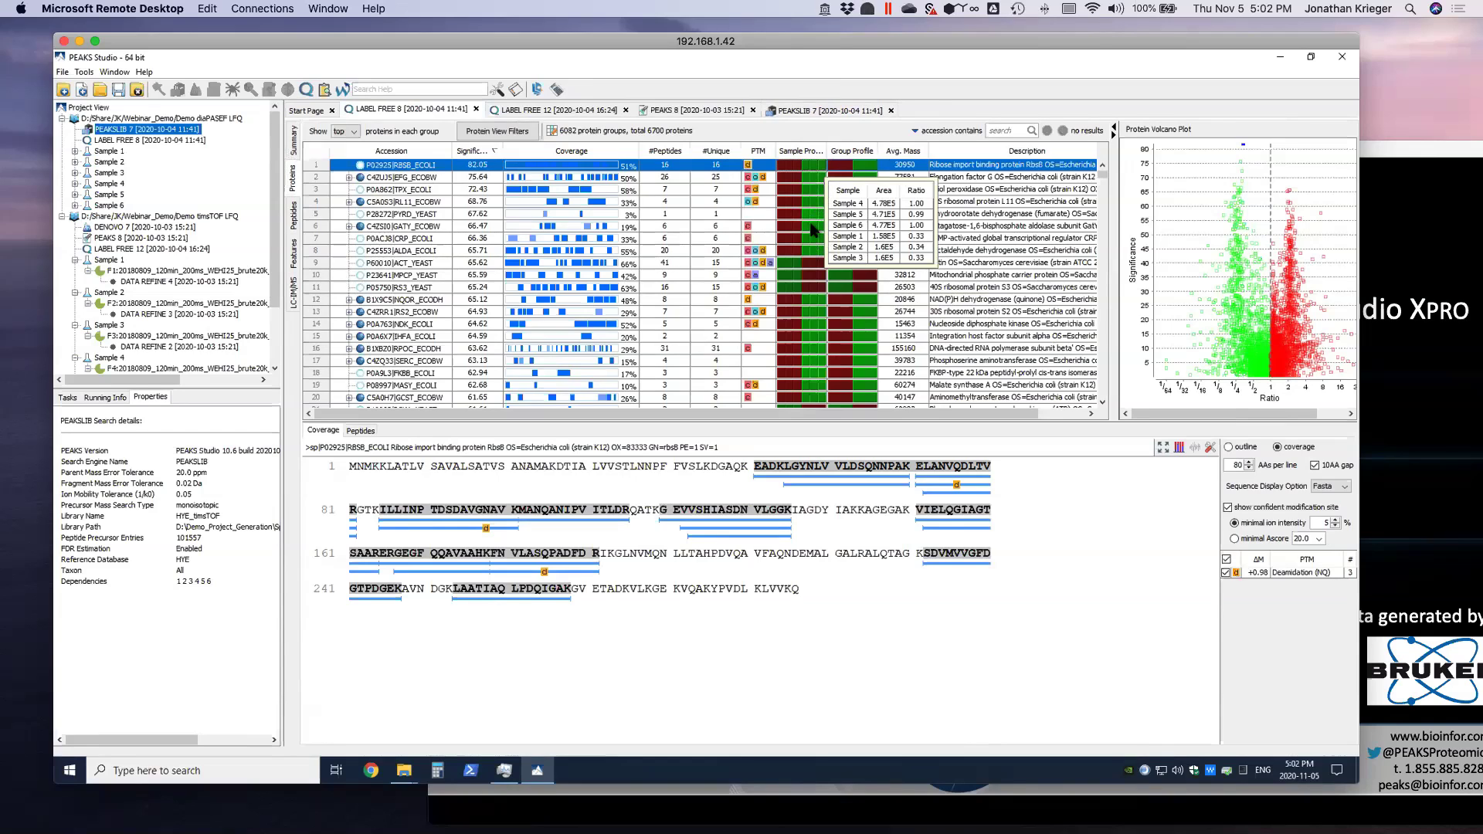
left_click(425, 263)
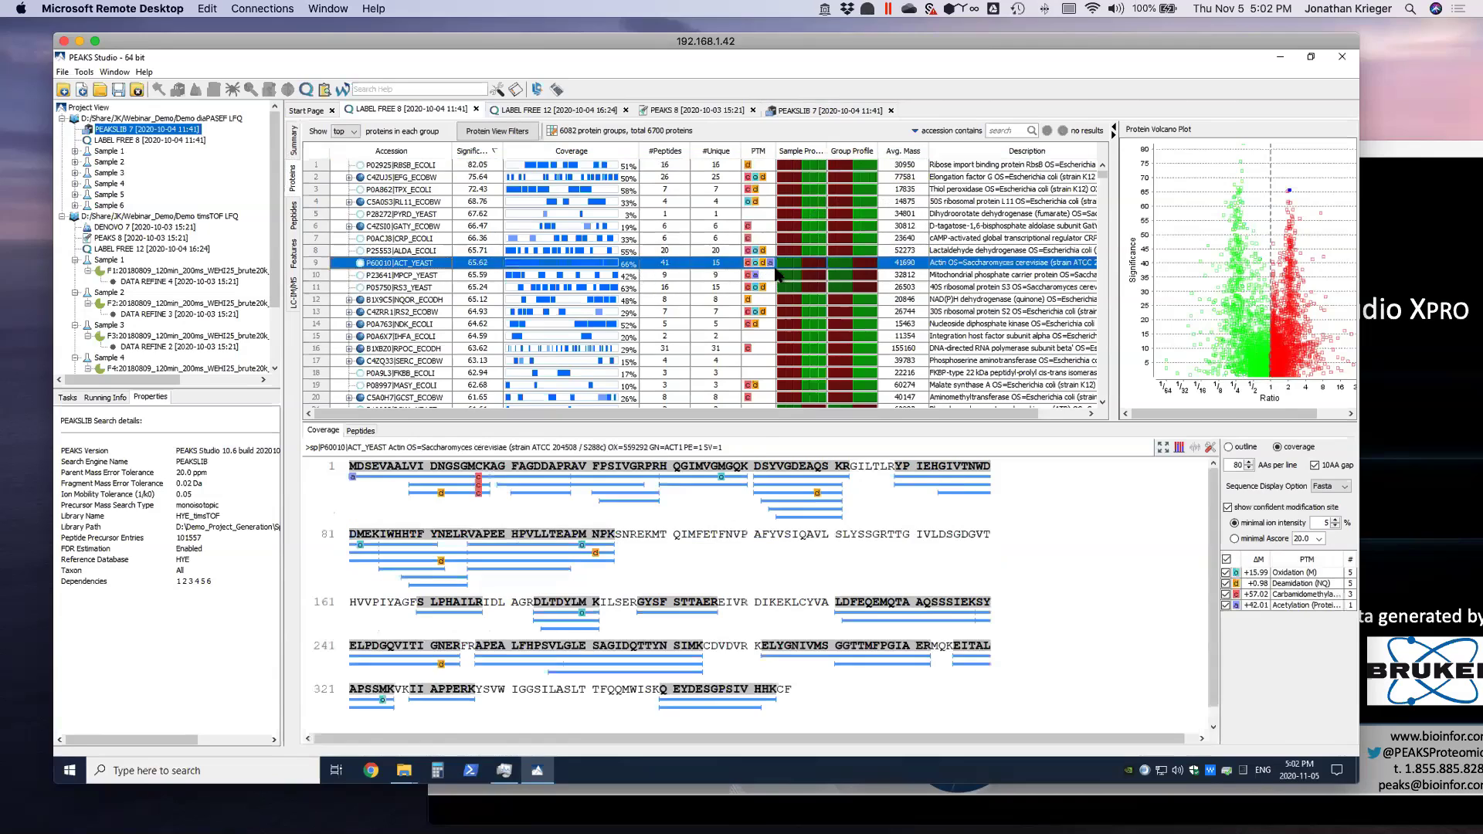
Filter the quantified proteins to accessions or names containing "human".
left_click(496, 131)
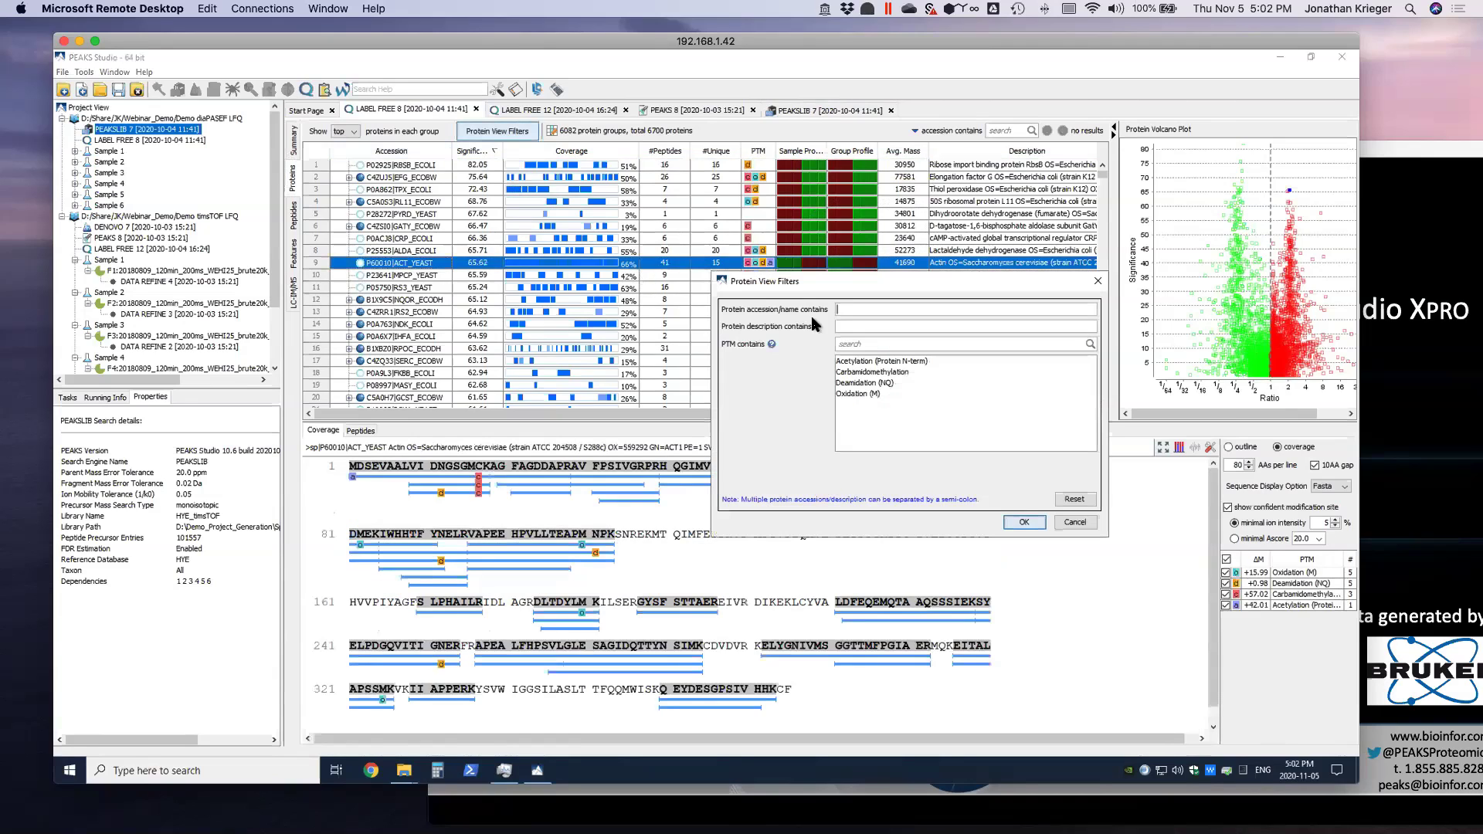
type("huma")
key("Escape")
left_click(849, 276)
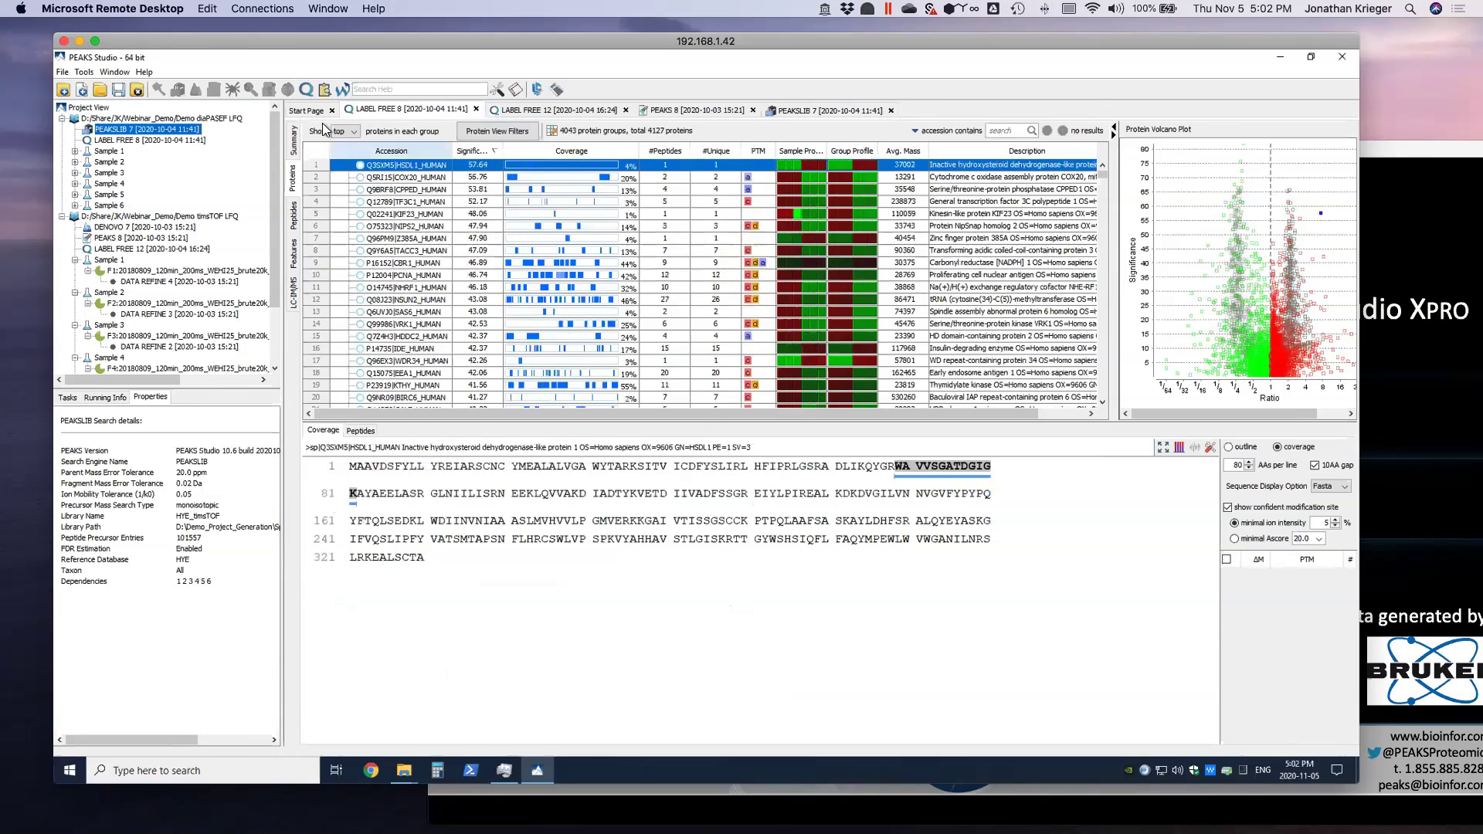
Examine the filtered human proteins and their volcano plot, including the coverage of COX20_HUMAN.
left_click(293, 140)
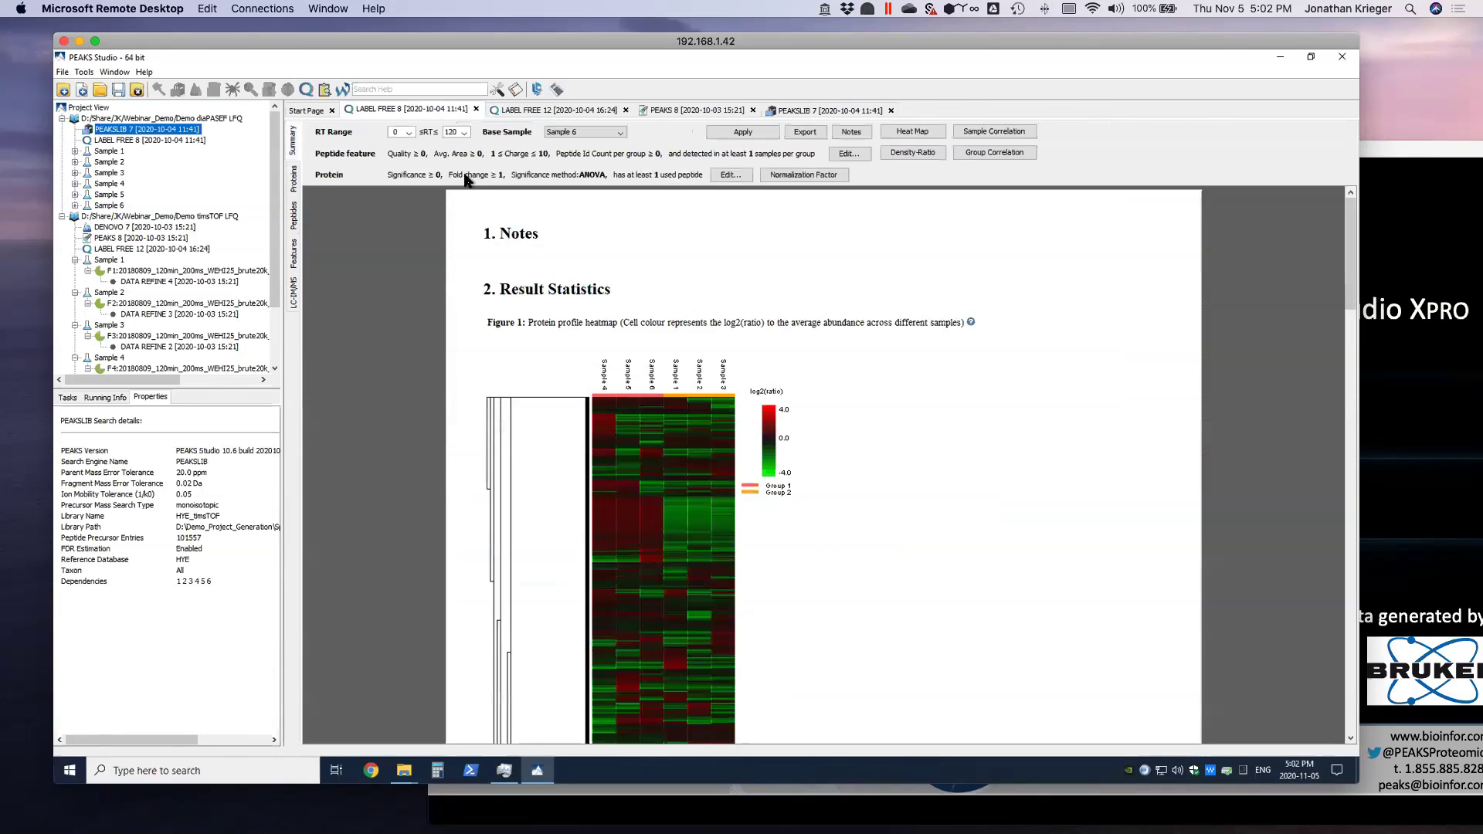
left_click(294, 180)
left_click(411, 185)
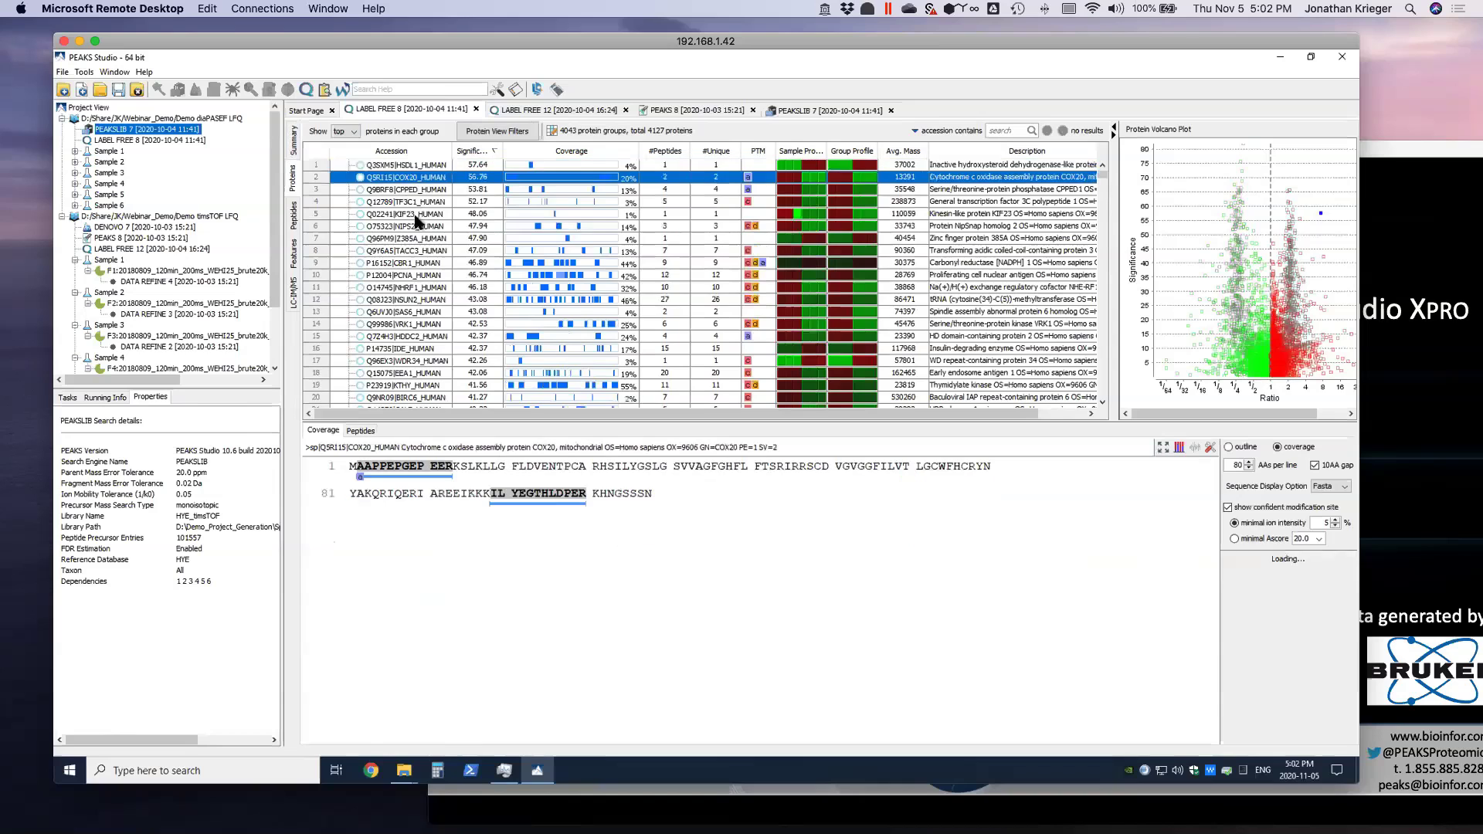
scroll(416, 225, "down", 20)
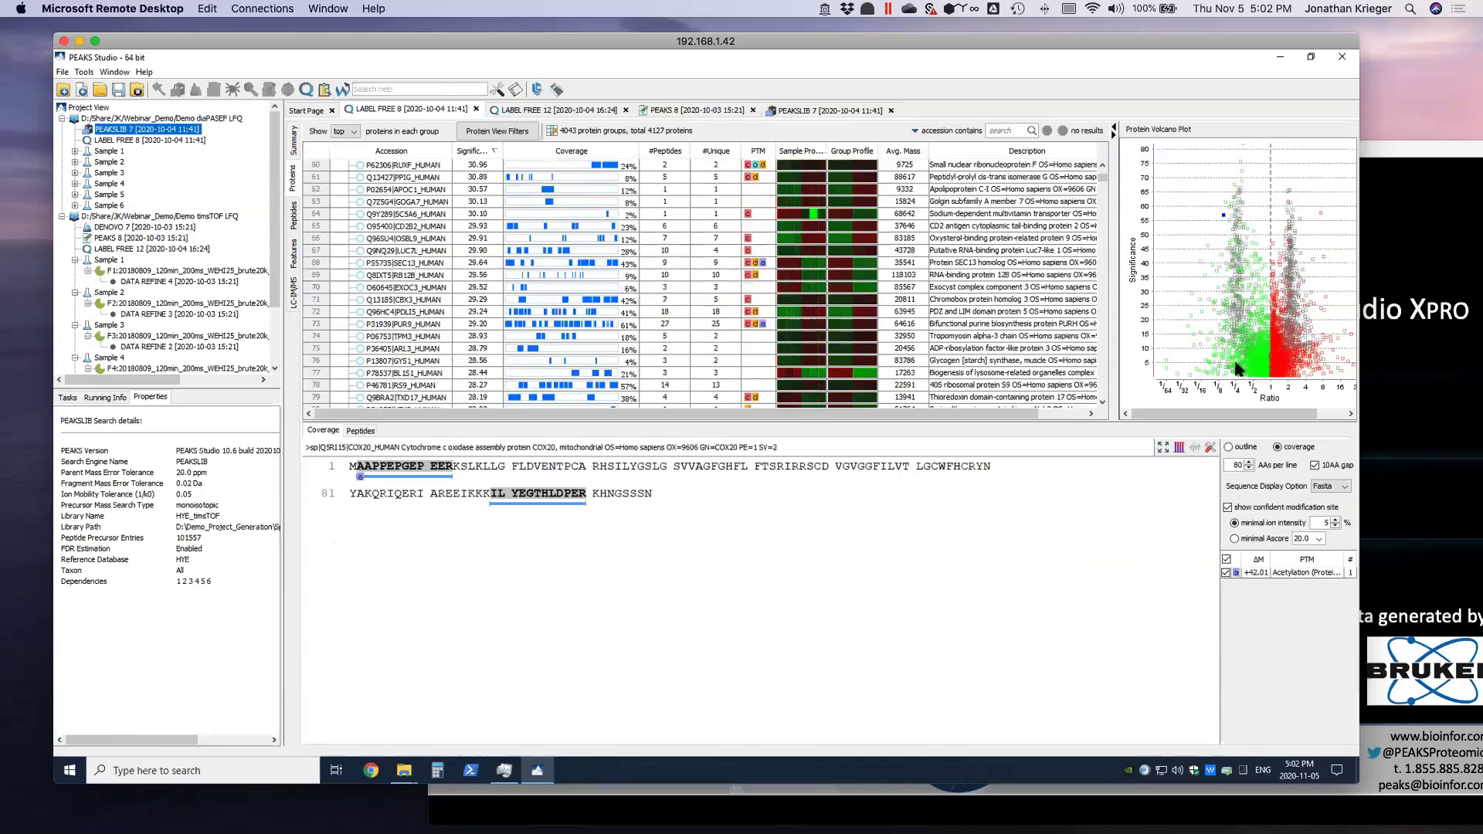
scroll(711, 309, "down", 20)
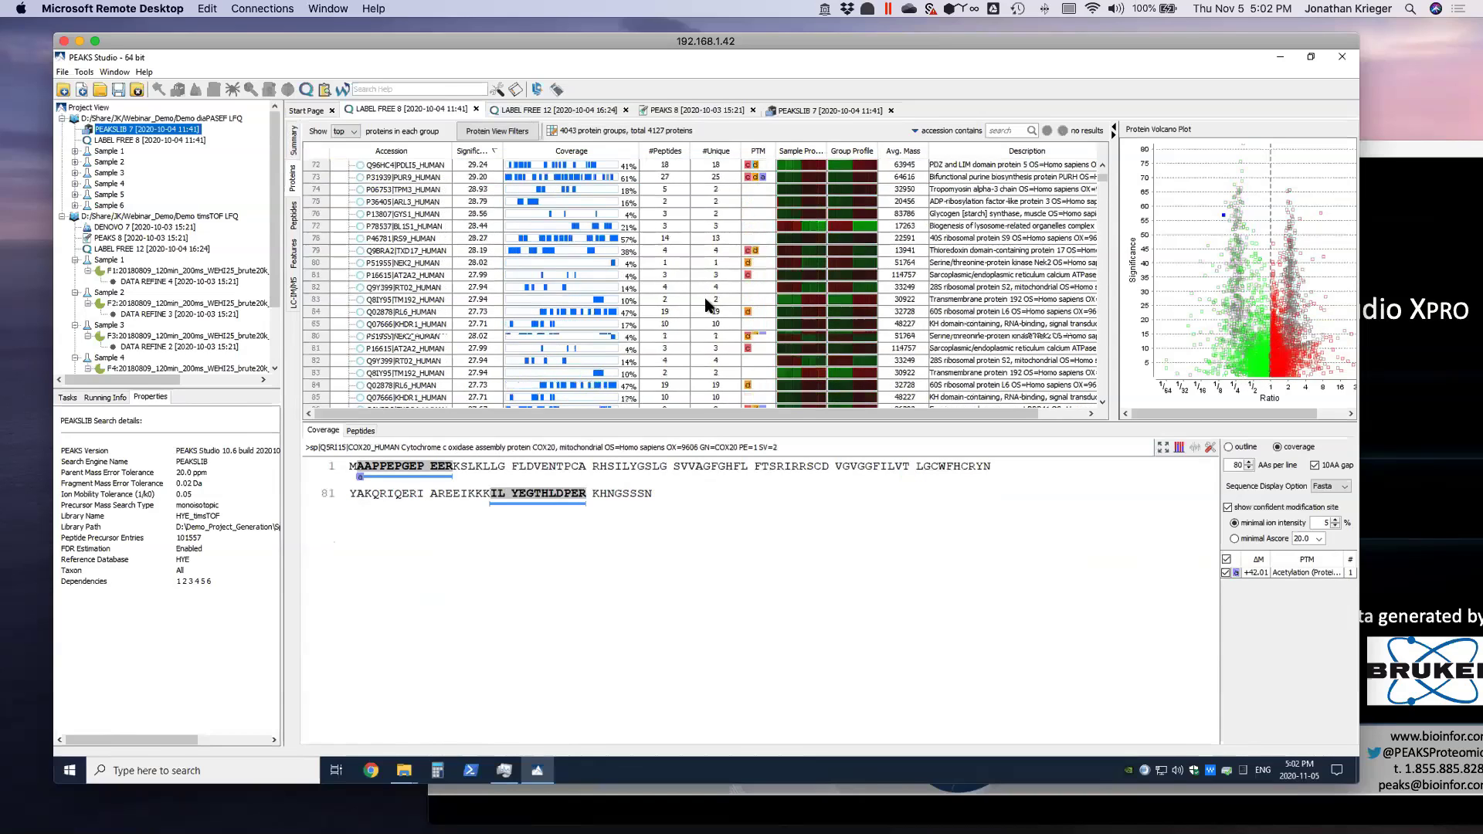
scroll(738, 318, "down", 2)
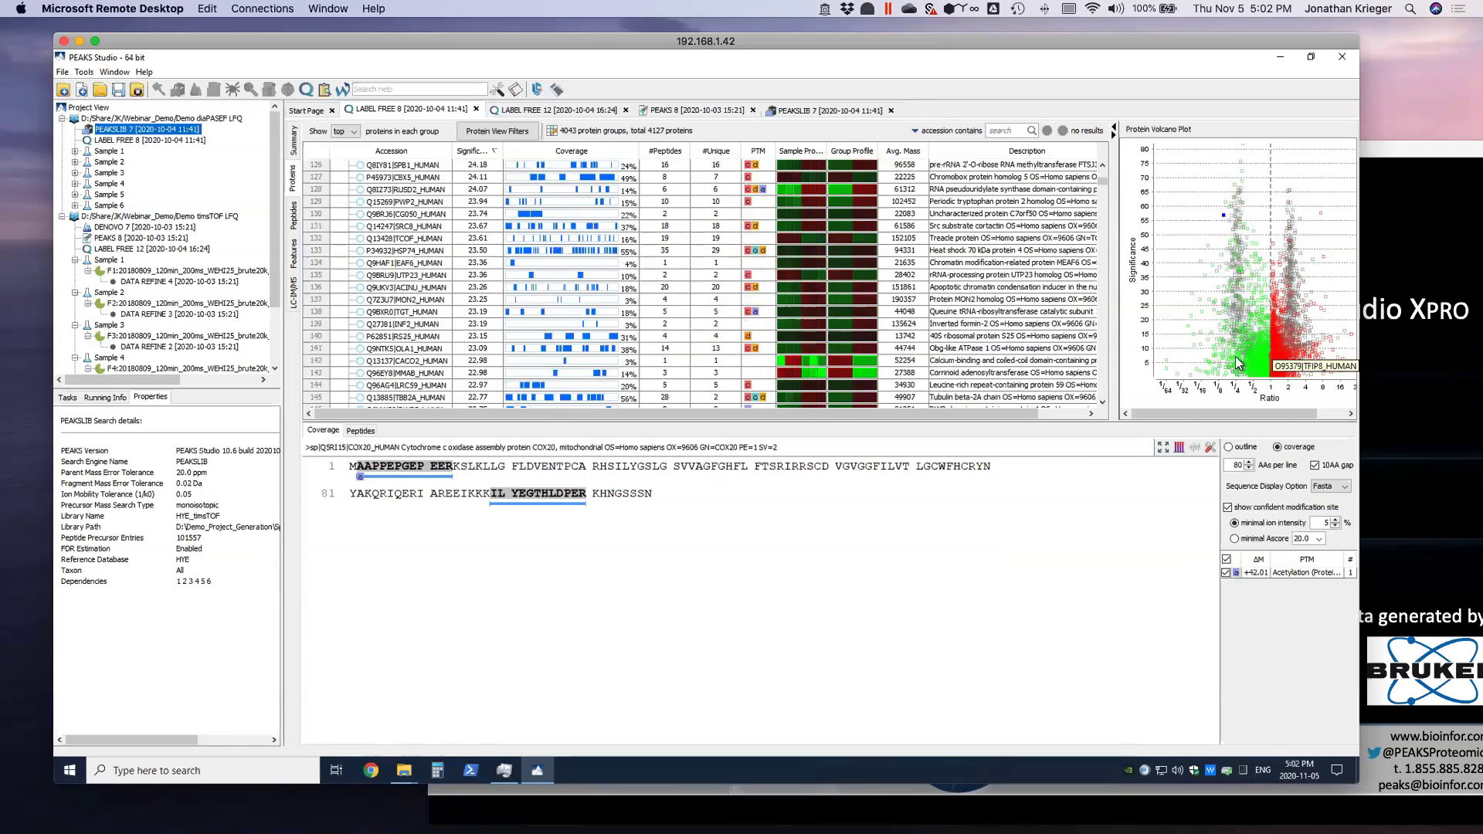
scroll(417, 294, "up", 20)
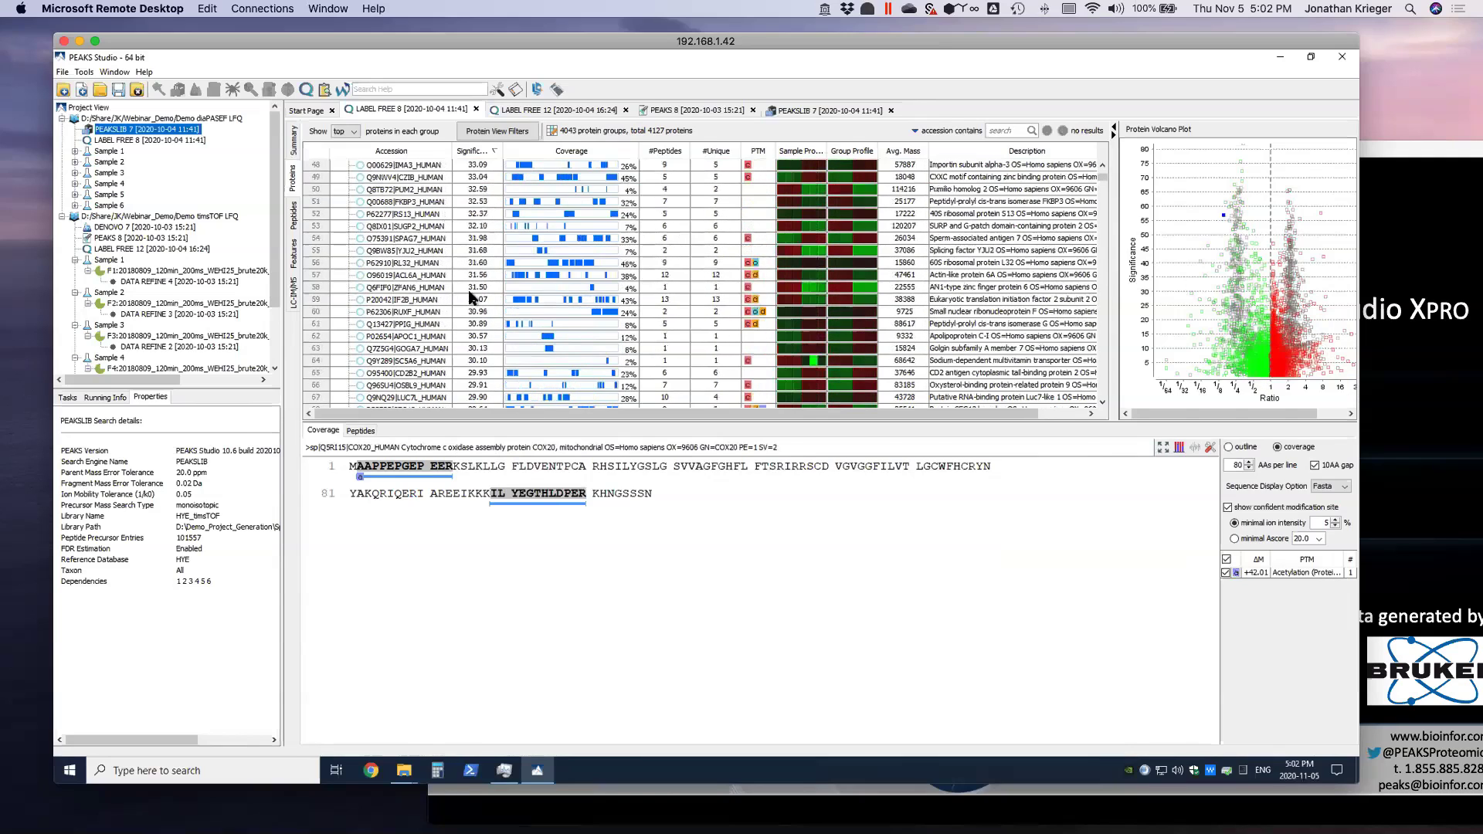
scroll(469, 292, "up", 5)
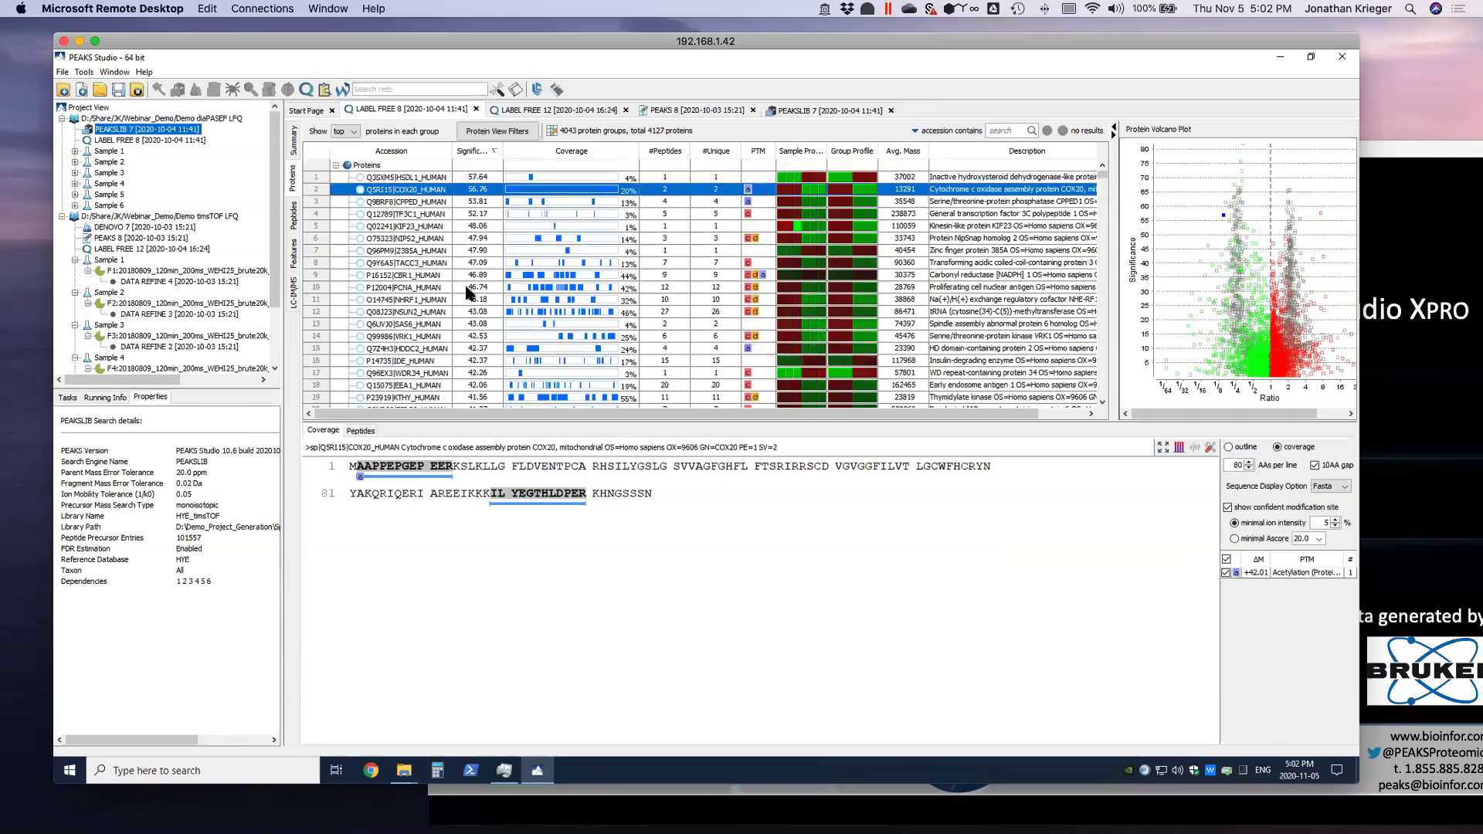
View the spectrum of COX20_HUMAN peptide AAPPEPGEPEER, and revisit the LABEL FREE 8 summary and human protein list.
left_click(405, 466)
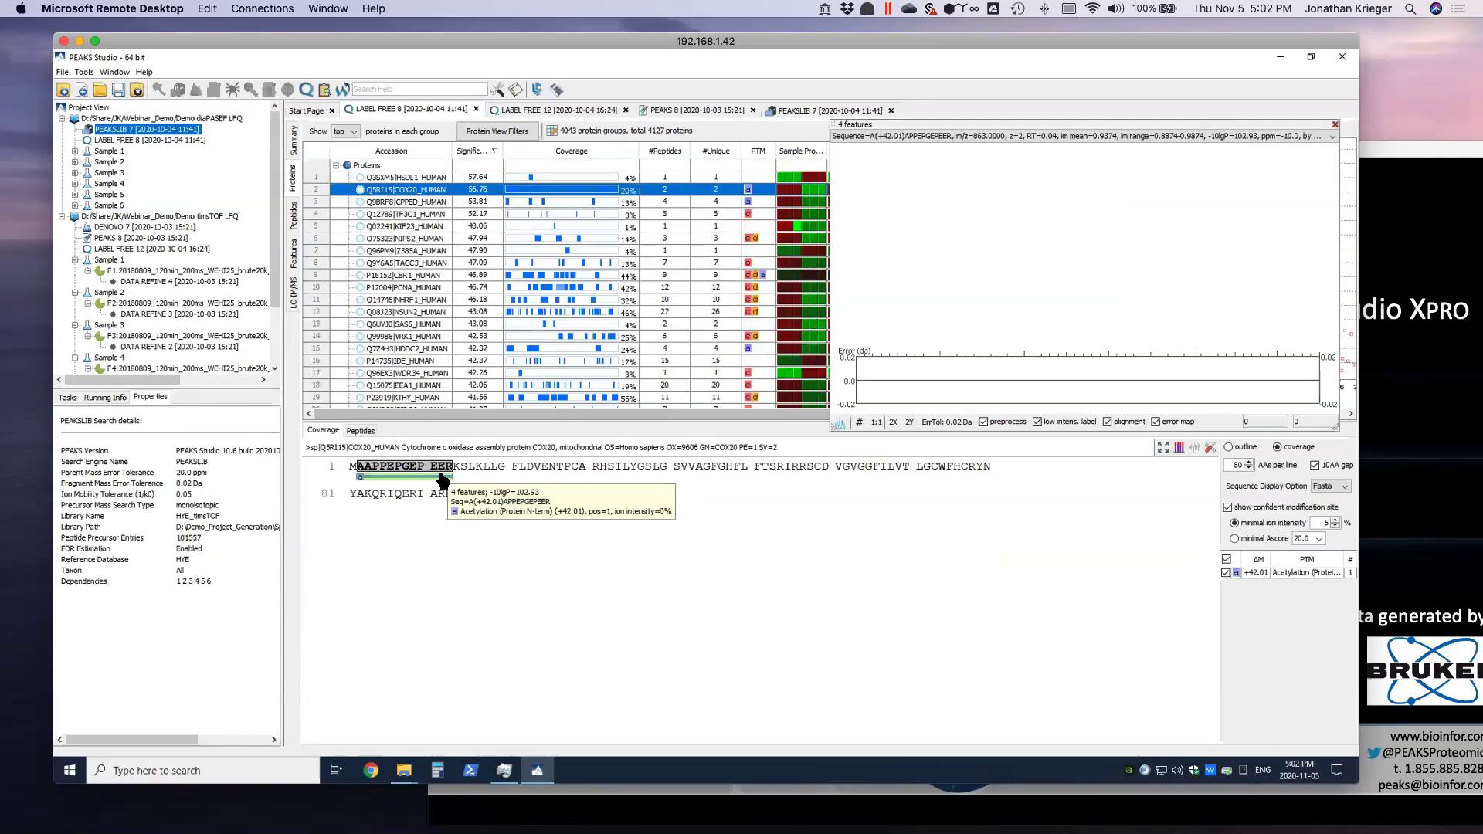
left_click(1334, 124)
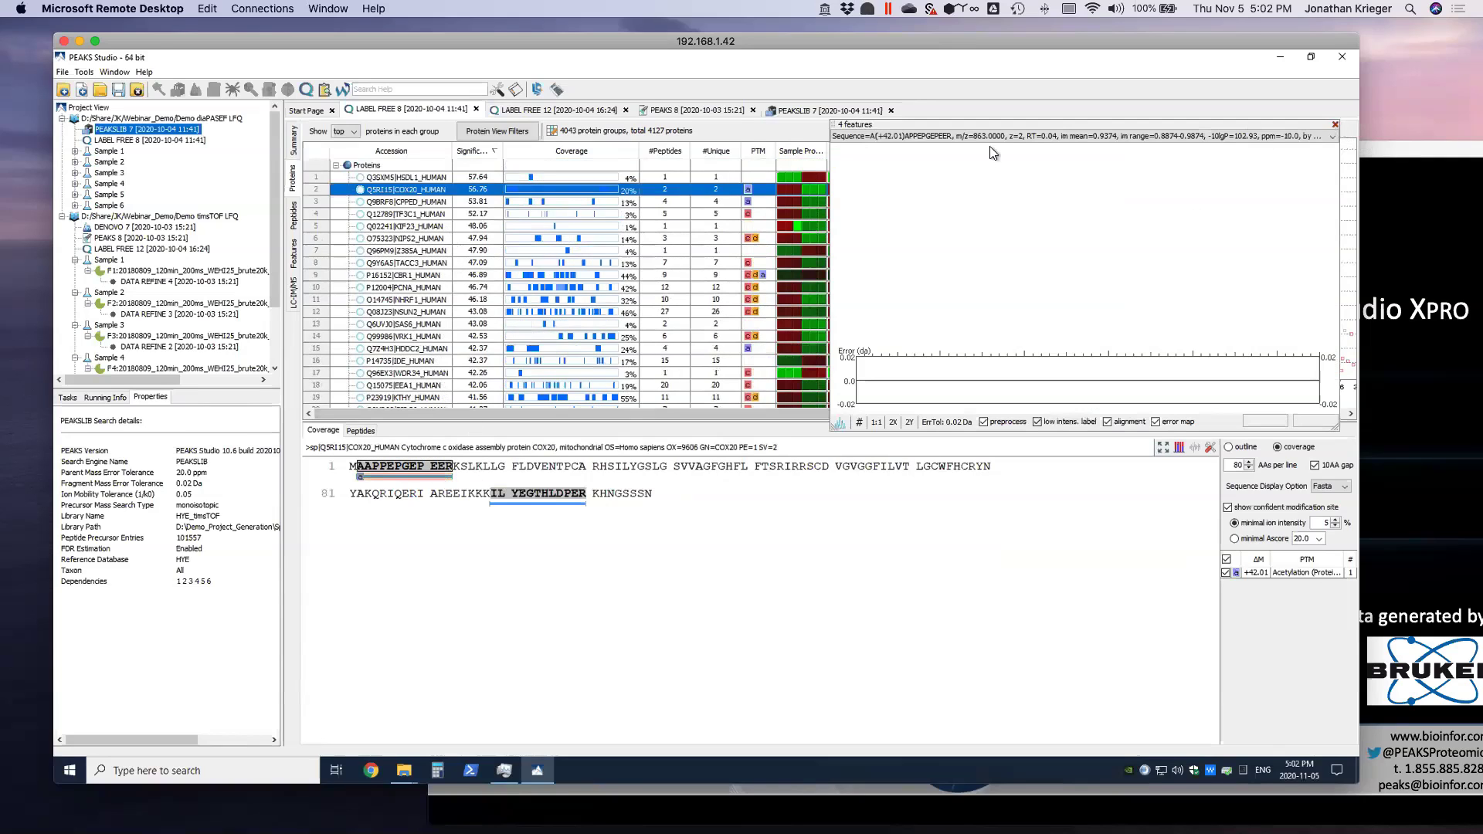
left_click(292, 141)
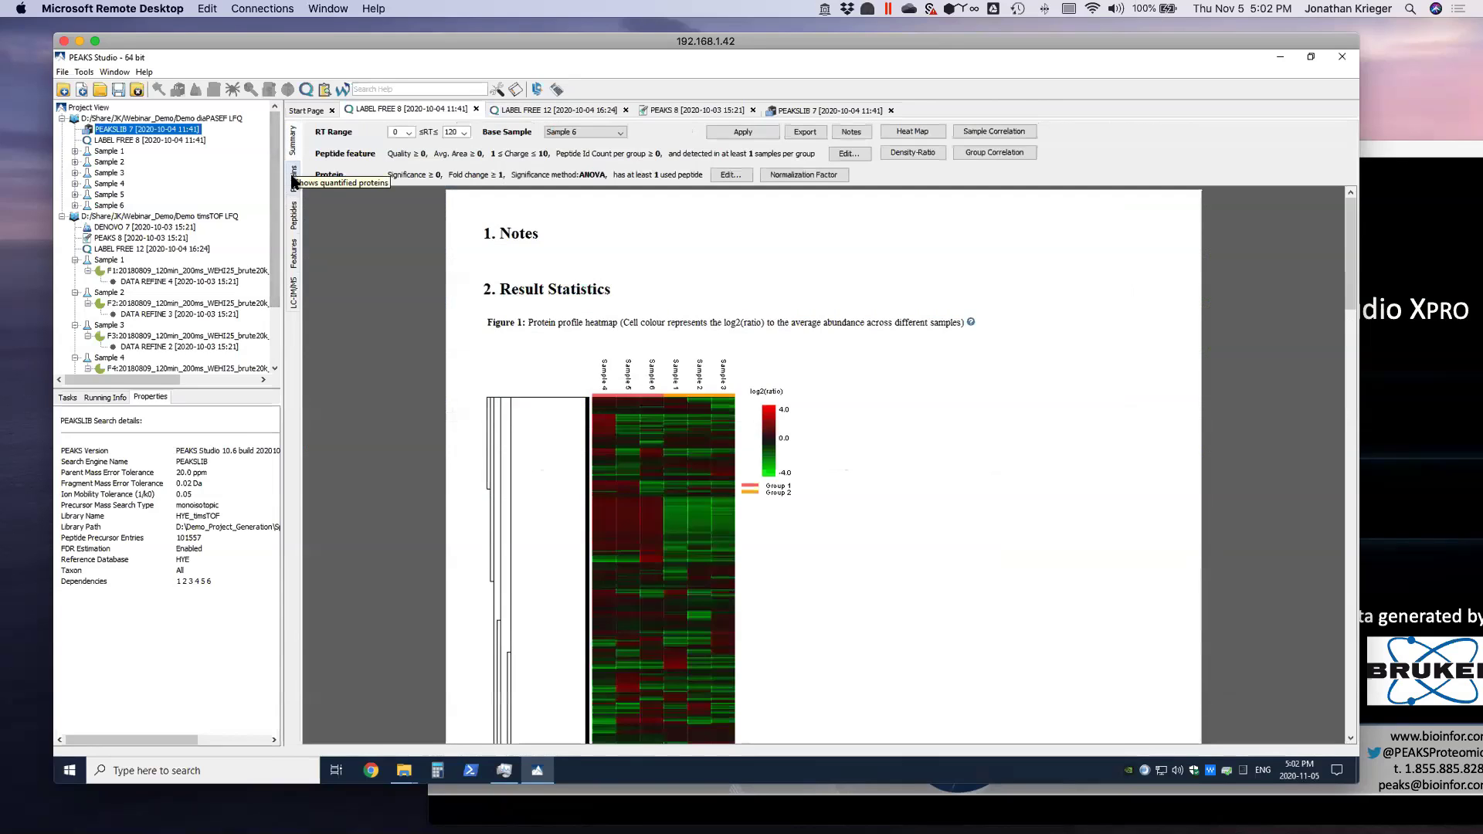
left_click(293, 178)
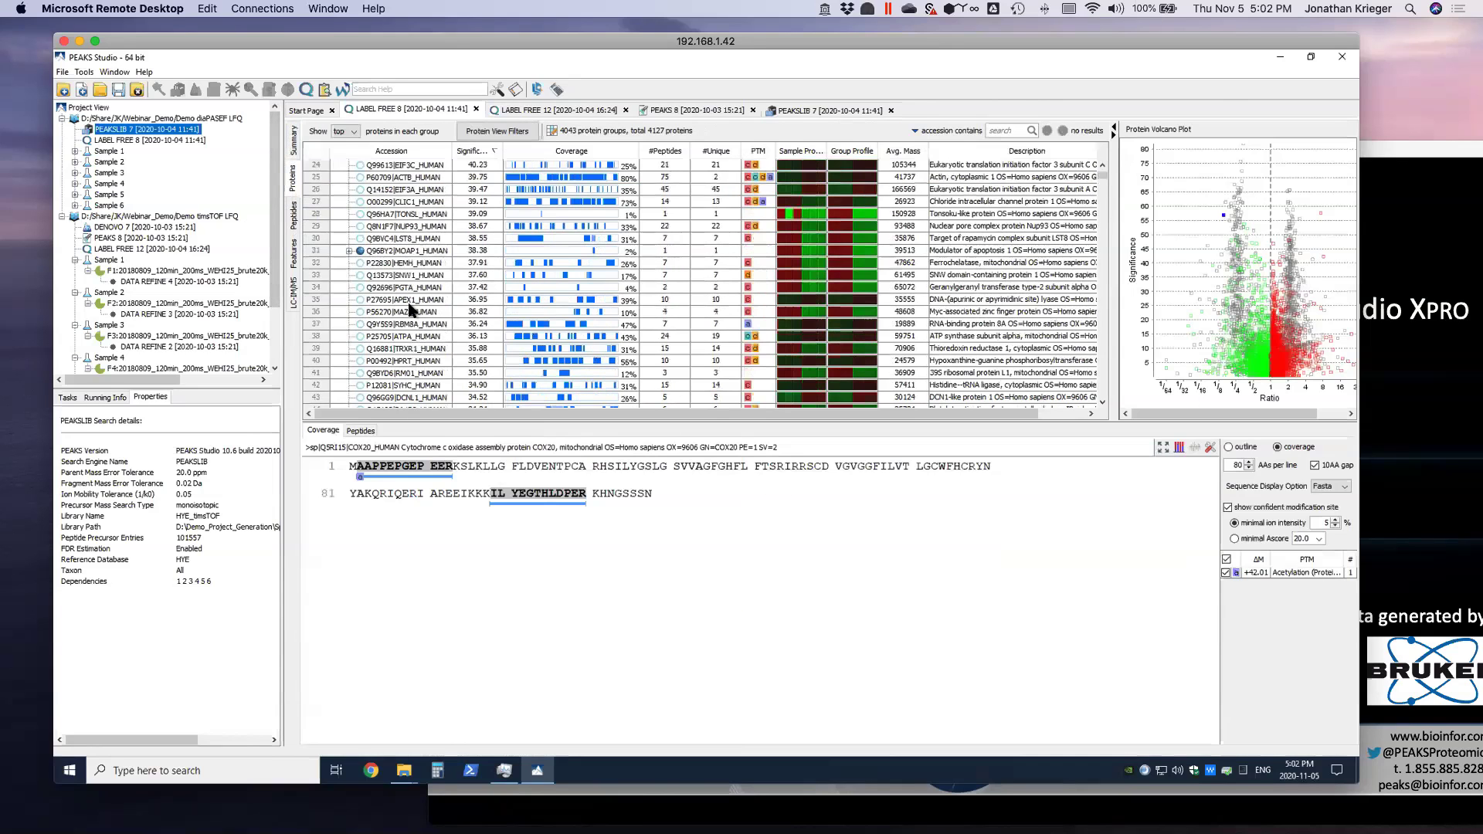
scroll(421, 315, "up", 6)
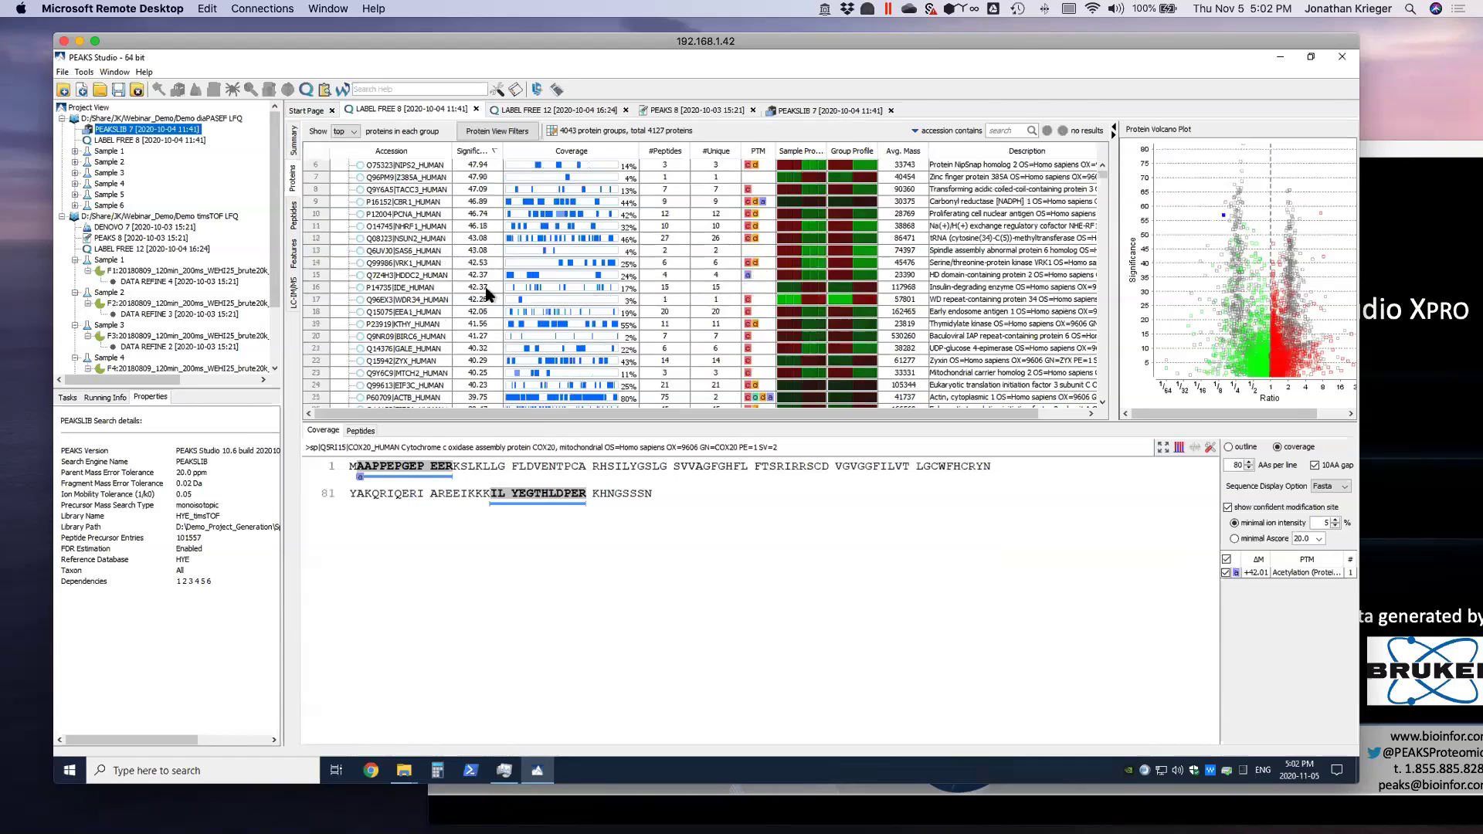
scroll(488, 294, "up", 2)
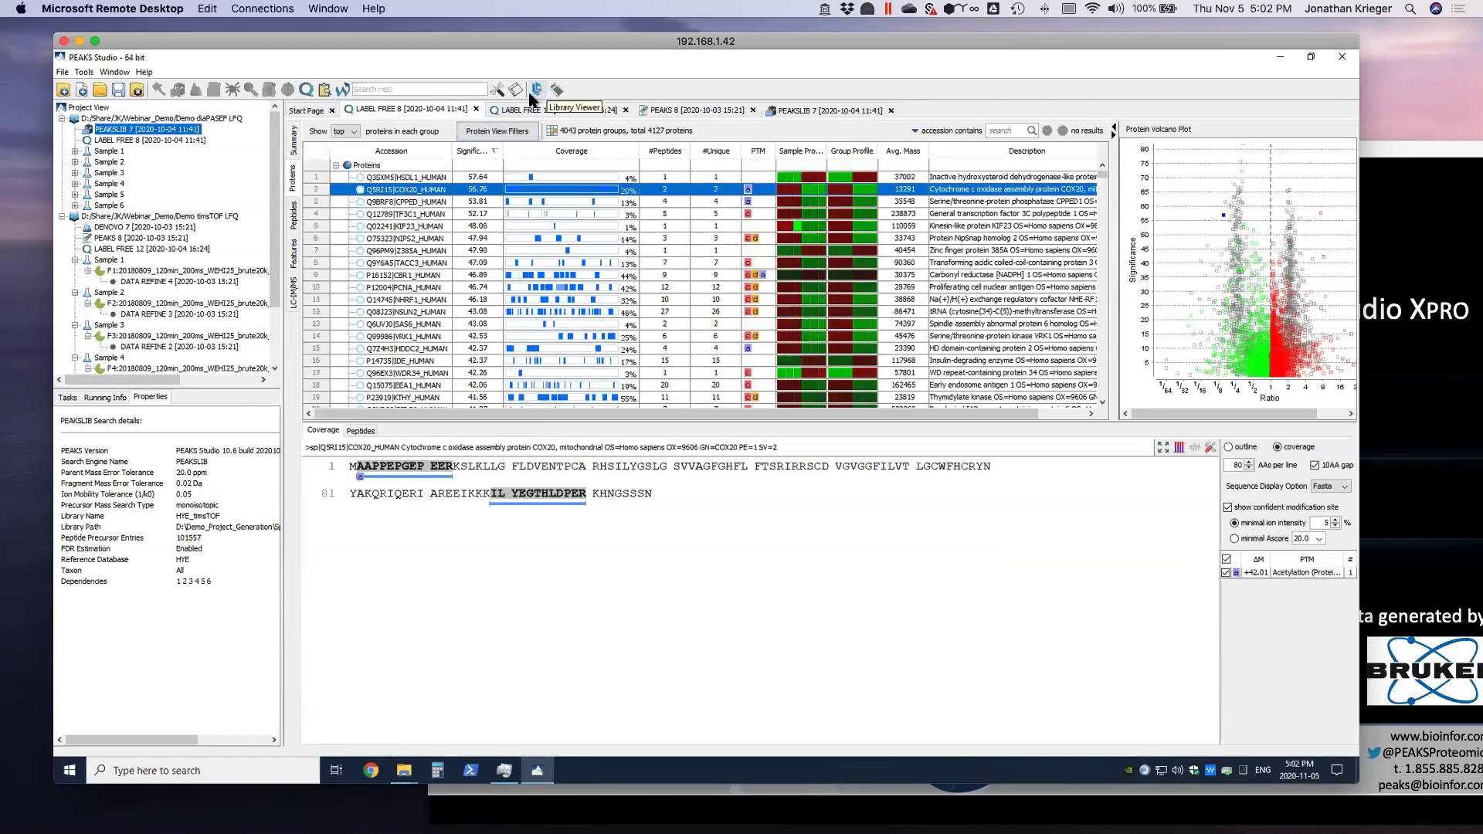
Clear the "human" accession filter from the protein view.
left_click(507, 130)
left_click_drag(893, 308, 794, 315)
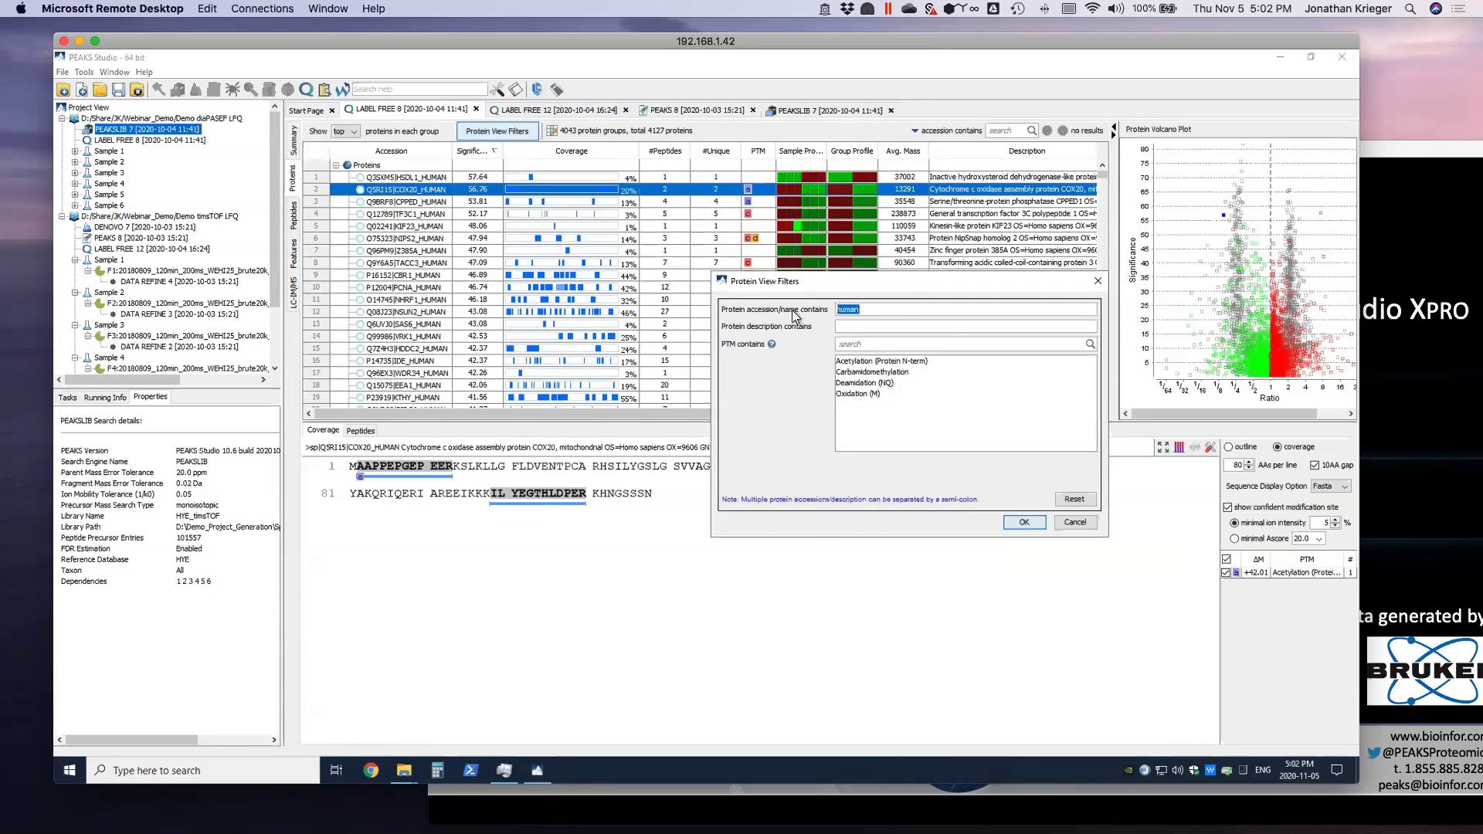
key("Delete")
key("Return")
Examine the coverage of Elongation factor G and Thiol peroxidase, and view the spectrum of peptide NAEFLQAYGVAIADGPLK.
scroll(538, 309, "down", 4)
scroll(538, 315, "up", 4)
left_click(496, 193)
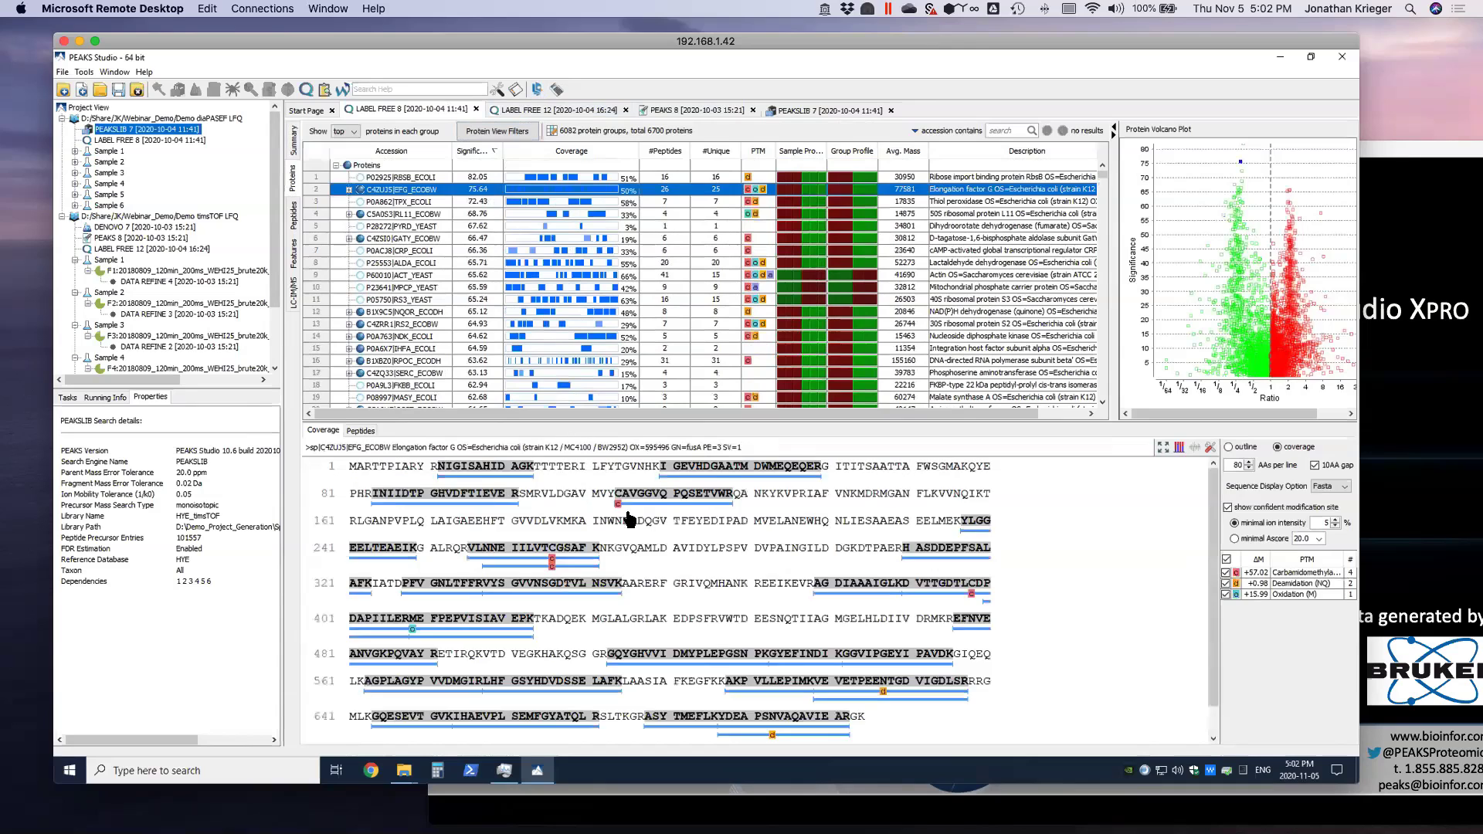
key("Down")
left_click(640, 523)
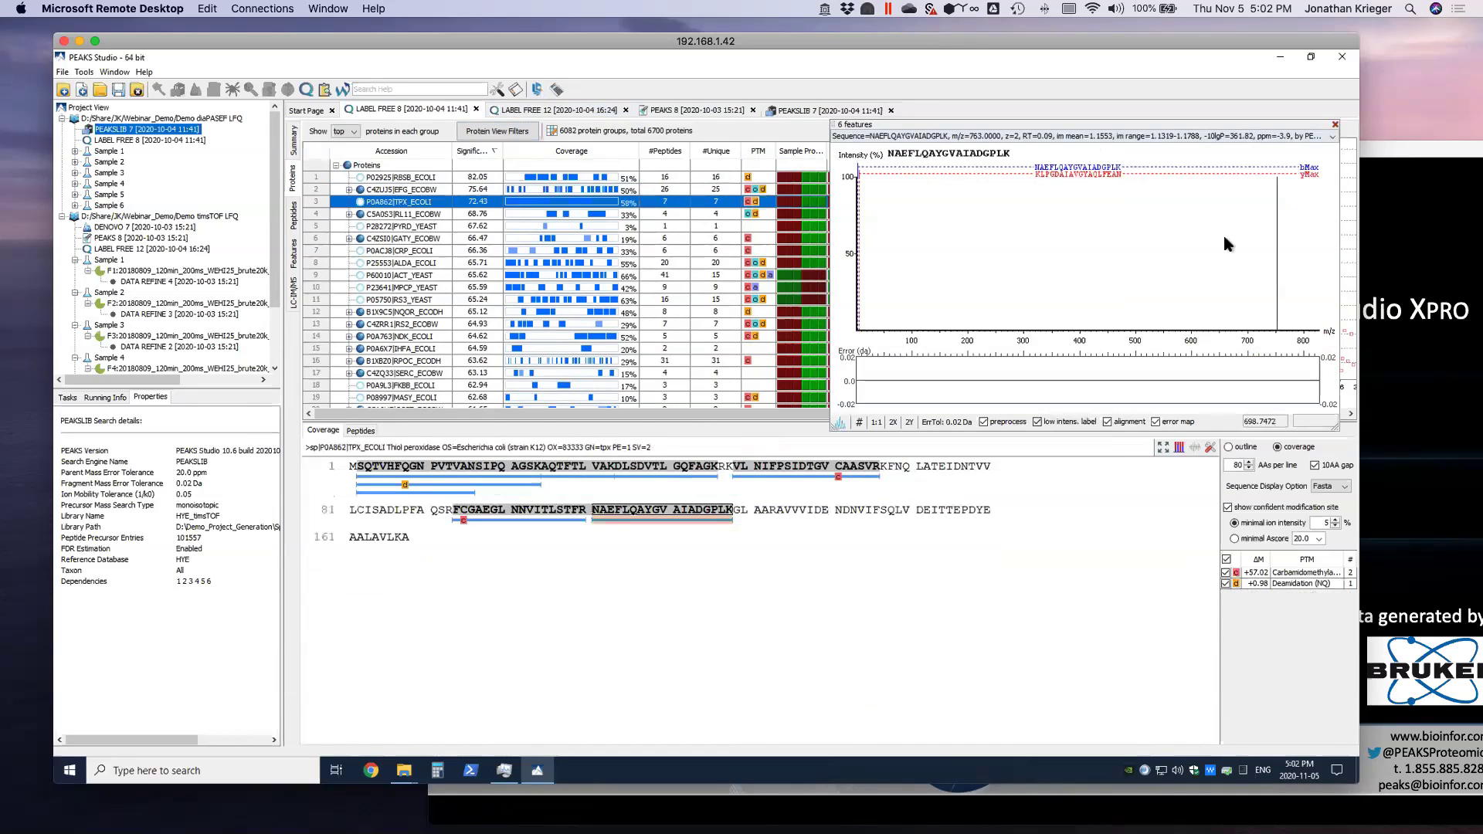
left_click(1335, 124)
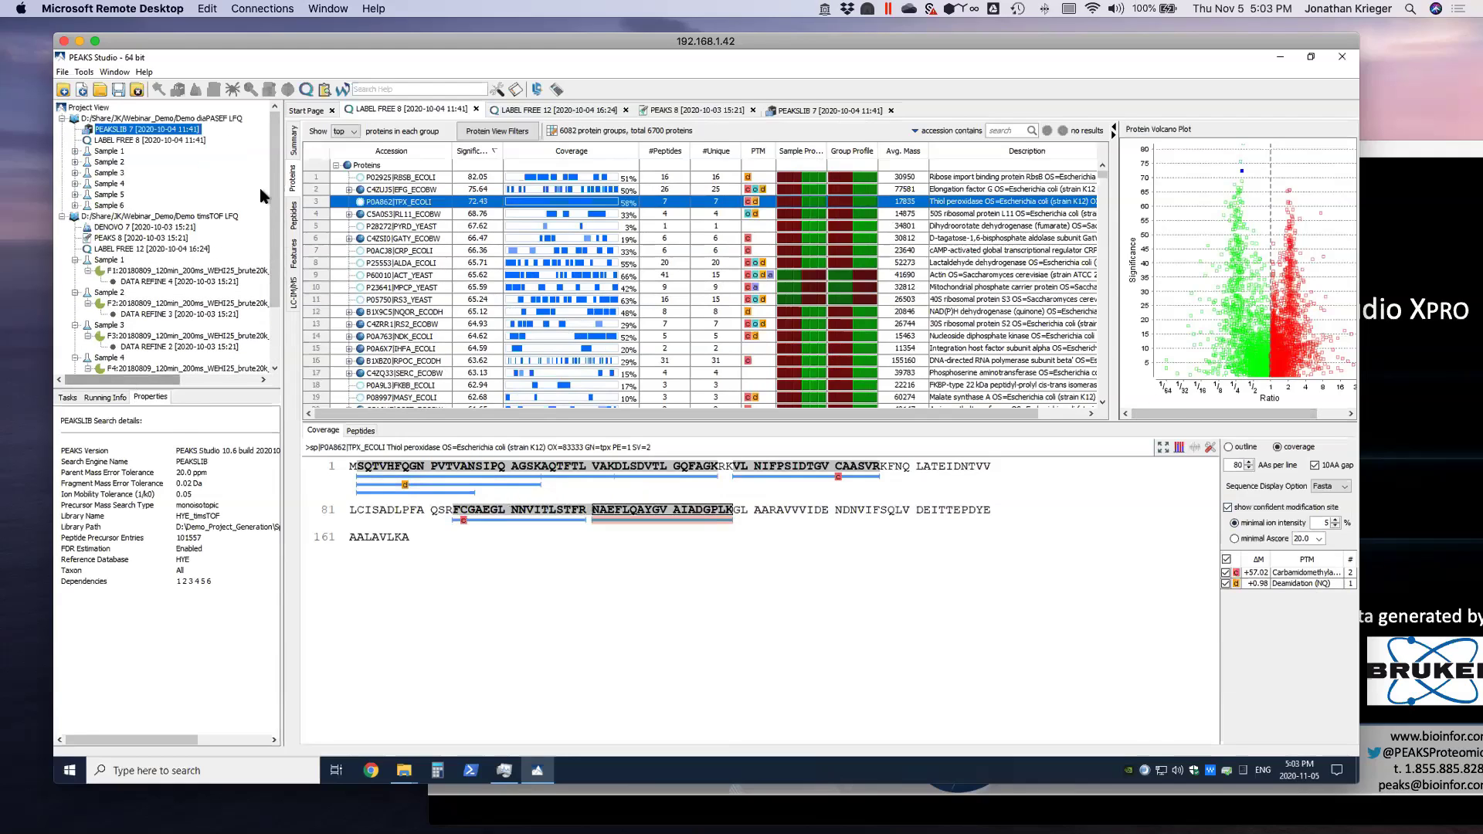
Select peptide VQQPEFAAAK in the PEAKSLIB 7 peptide results and step through its matches against the library spectrum.
left_click(834, 113)
left_click(473, 214)
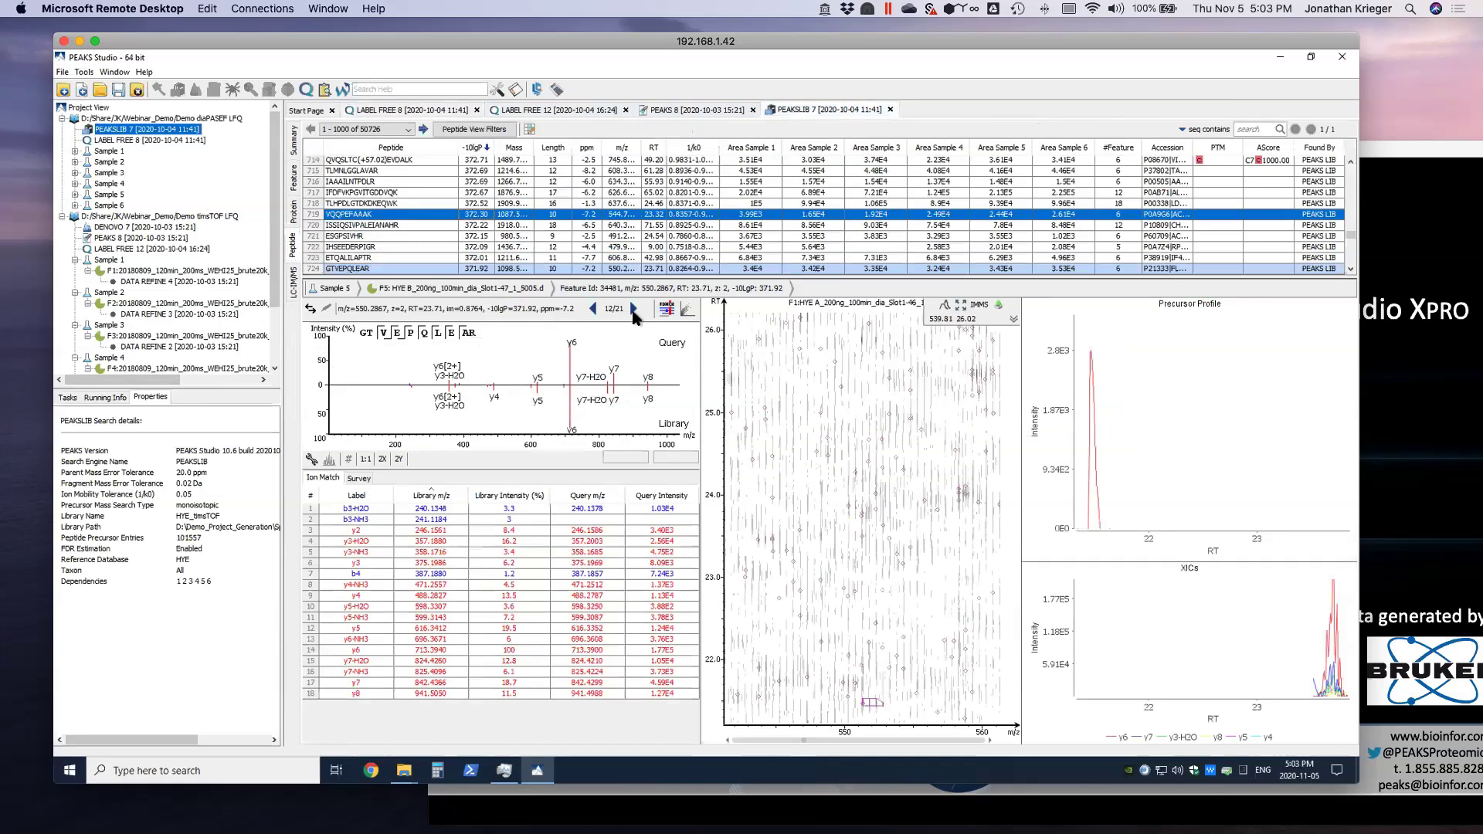
left_click(594, 309)
left_click(594, 309)
left_click(594, 309)
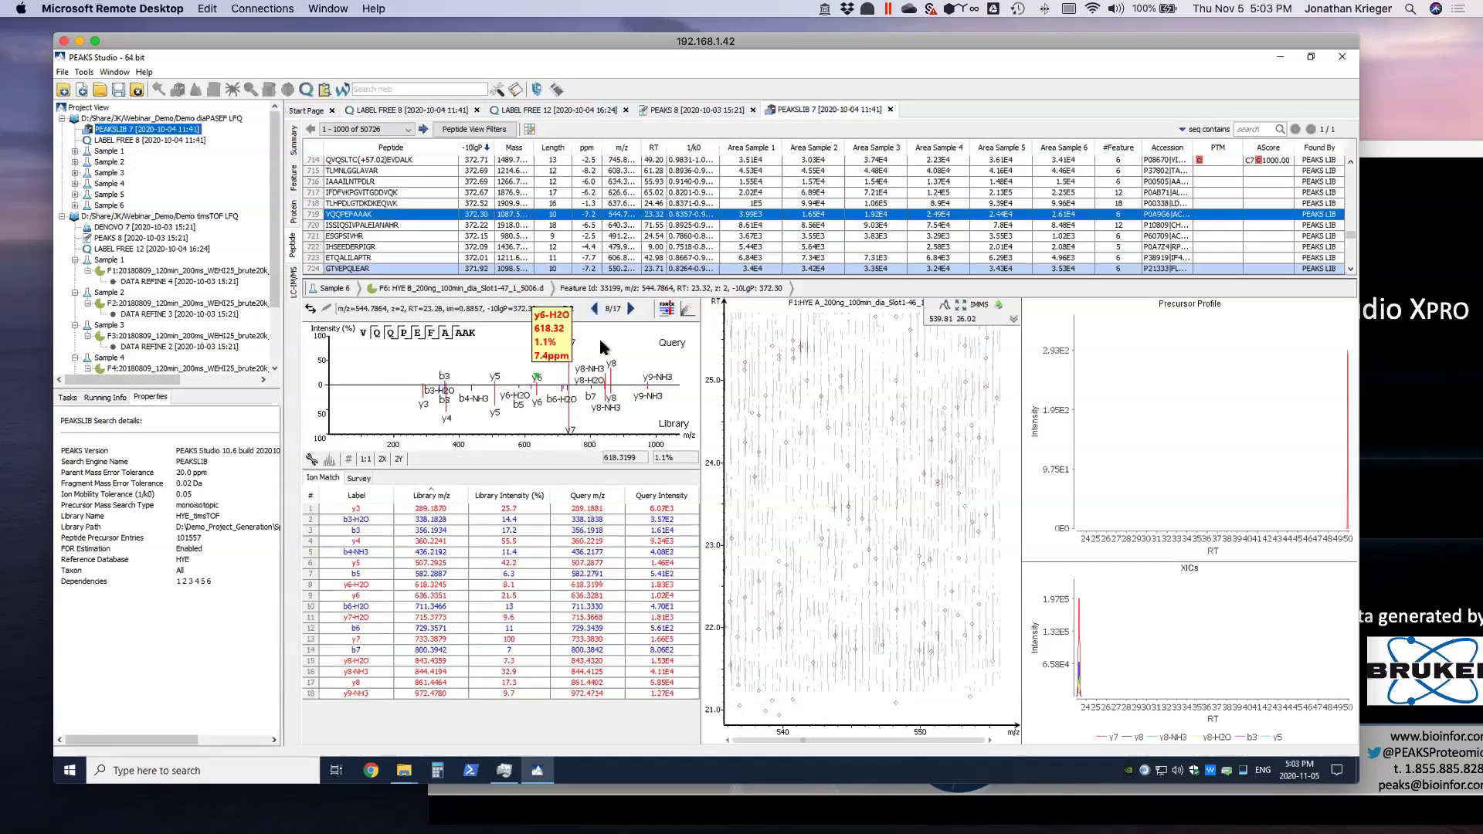
left_click(632, 309)
left_click(632, 309)
left_click(631, 309)
left_click(632, 309)
left_click(632, 309)
left_click(631, 309)
left_click(632, 309)
double_click(632, 309)
double_click(632, 309)
left_click(632, 309)
double_click(632, 309)
double_click(632, 309)
triple_click(632, 309)
triple_click(632, 309)
triple_click(632, 309)
double_click(632, 309)
double_click(632, 309)
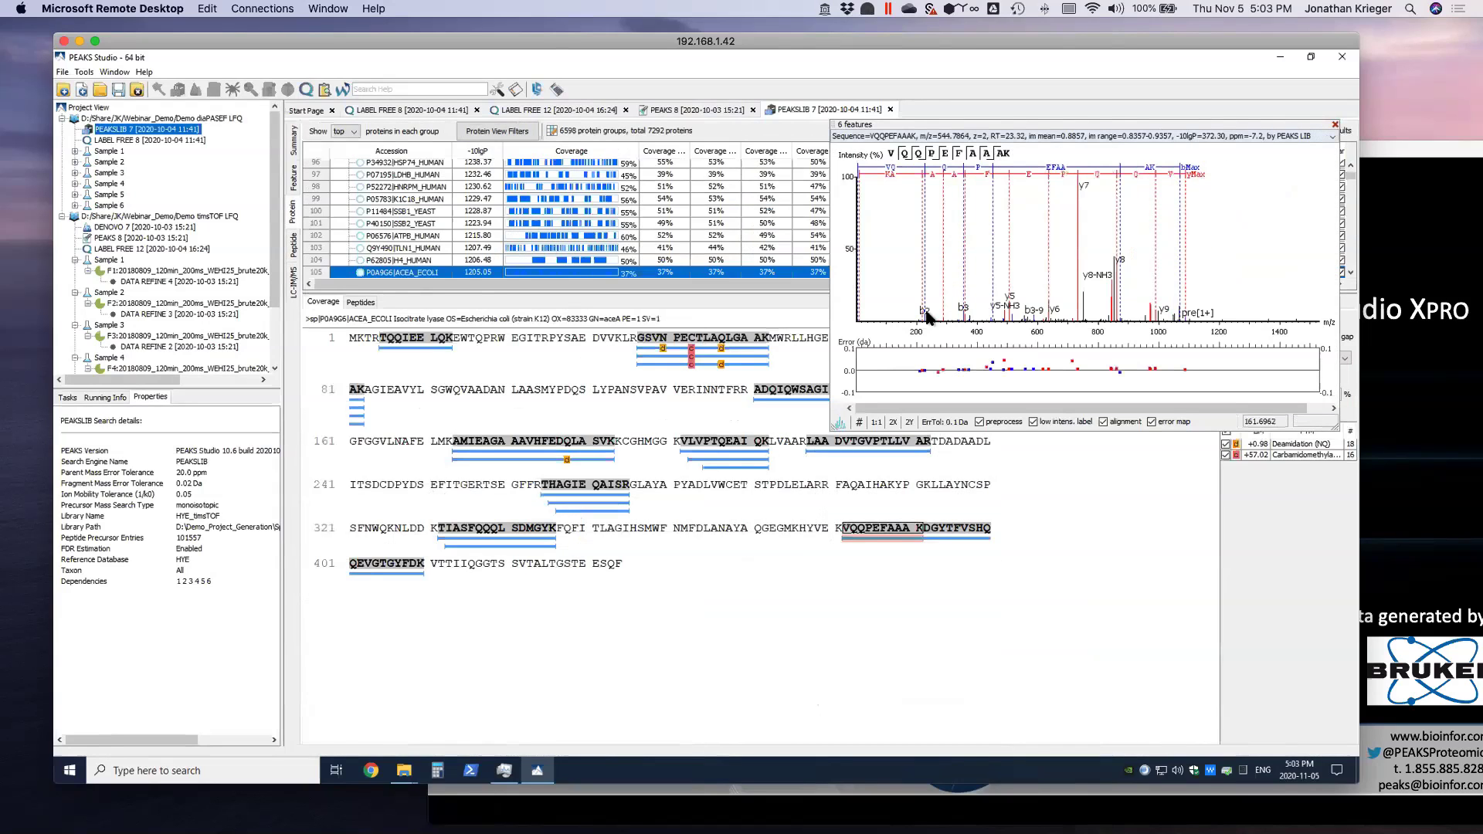
Examine the annotated spectrum of VQQPEFAAAK from the sequence coverage of Isocitrate lyase (P0A9G6).
mouse_move(995, 241)
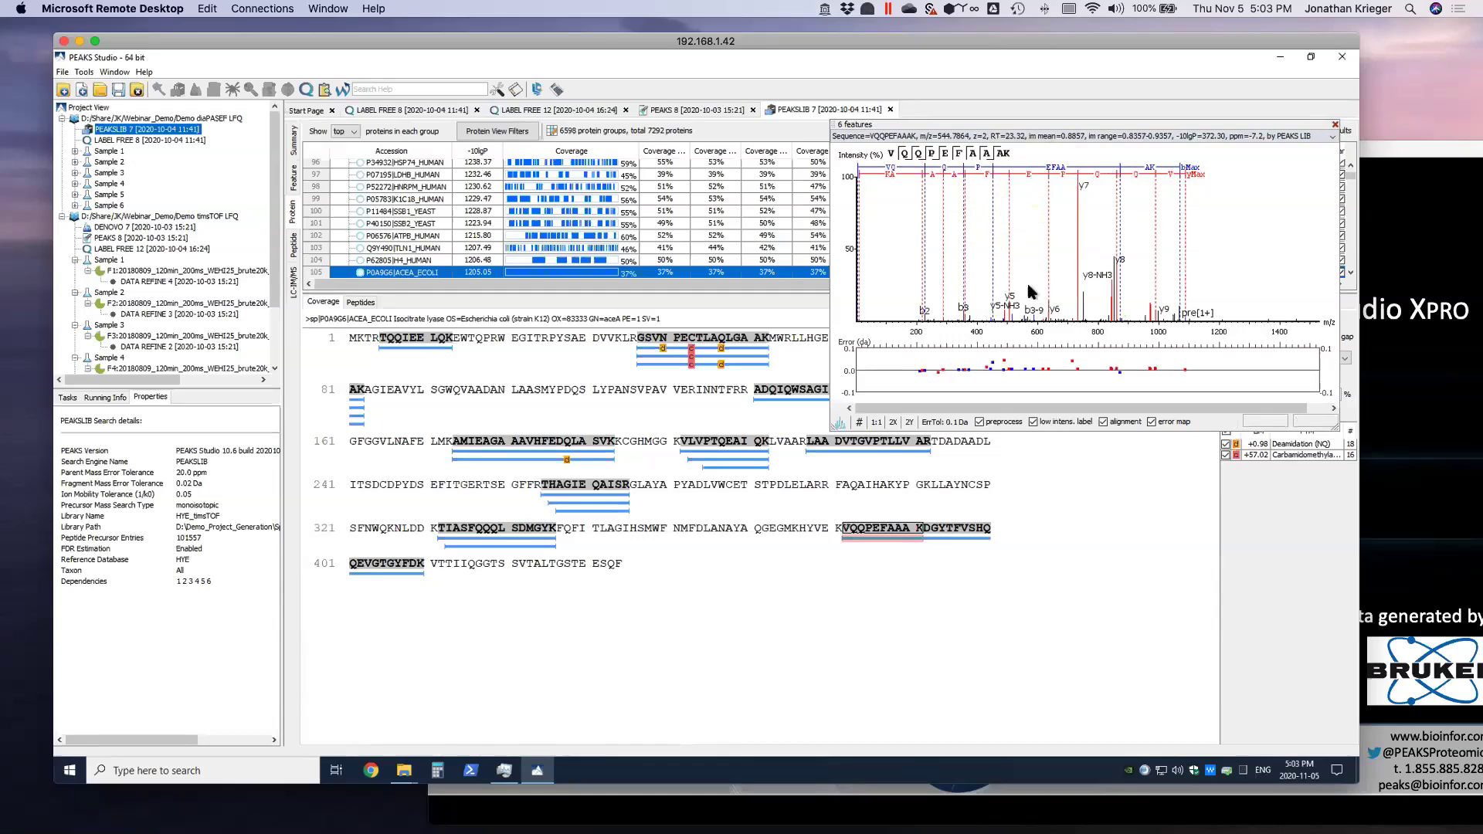
left_click(1337, 126)
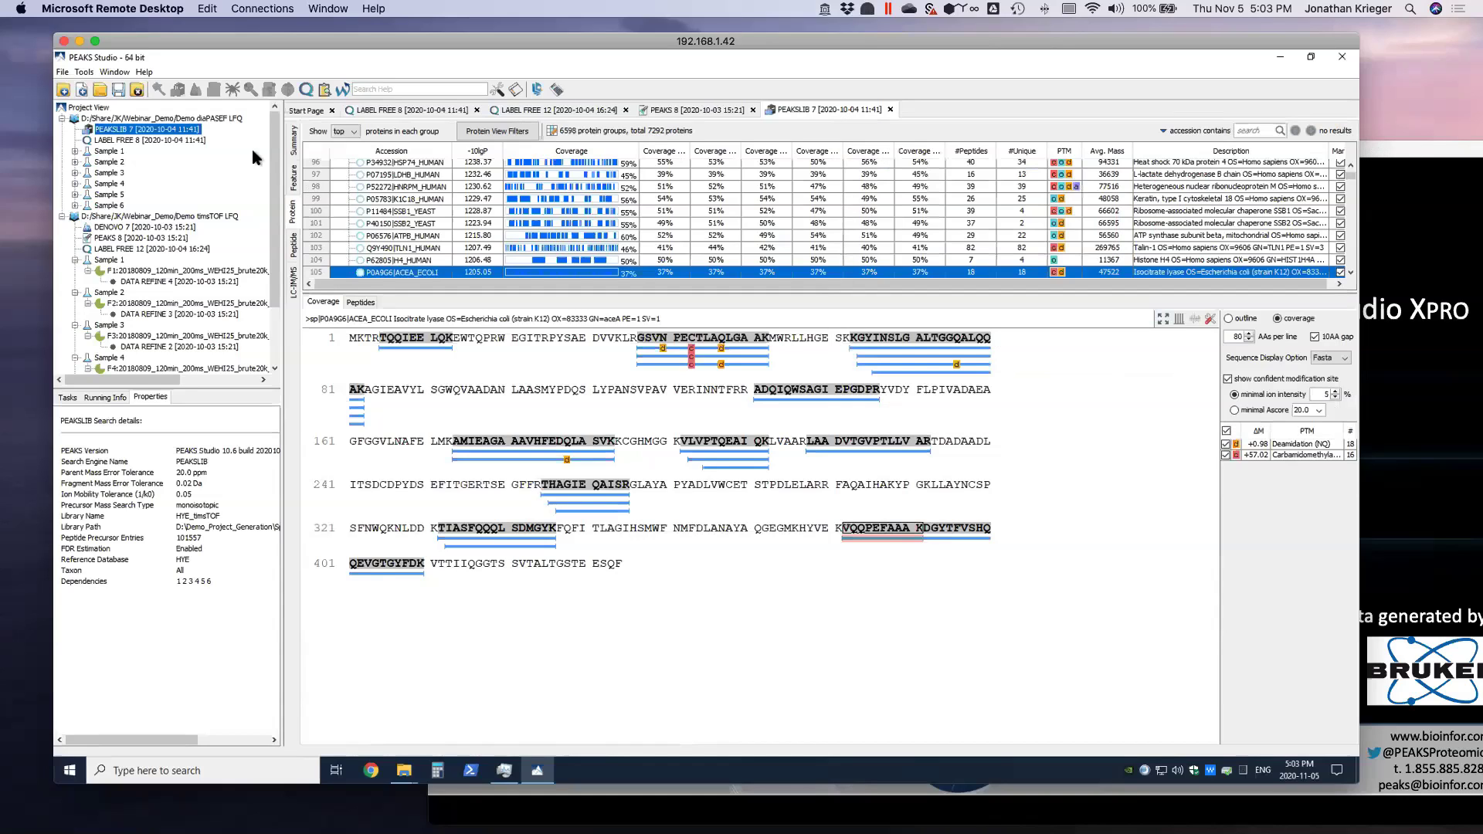
Open the LC/MS and IM/MS heatmaps of the PEAKSLIB 7 result.
left_click(64, 217)
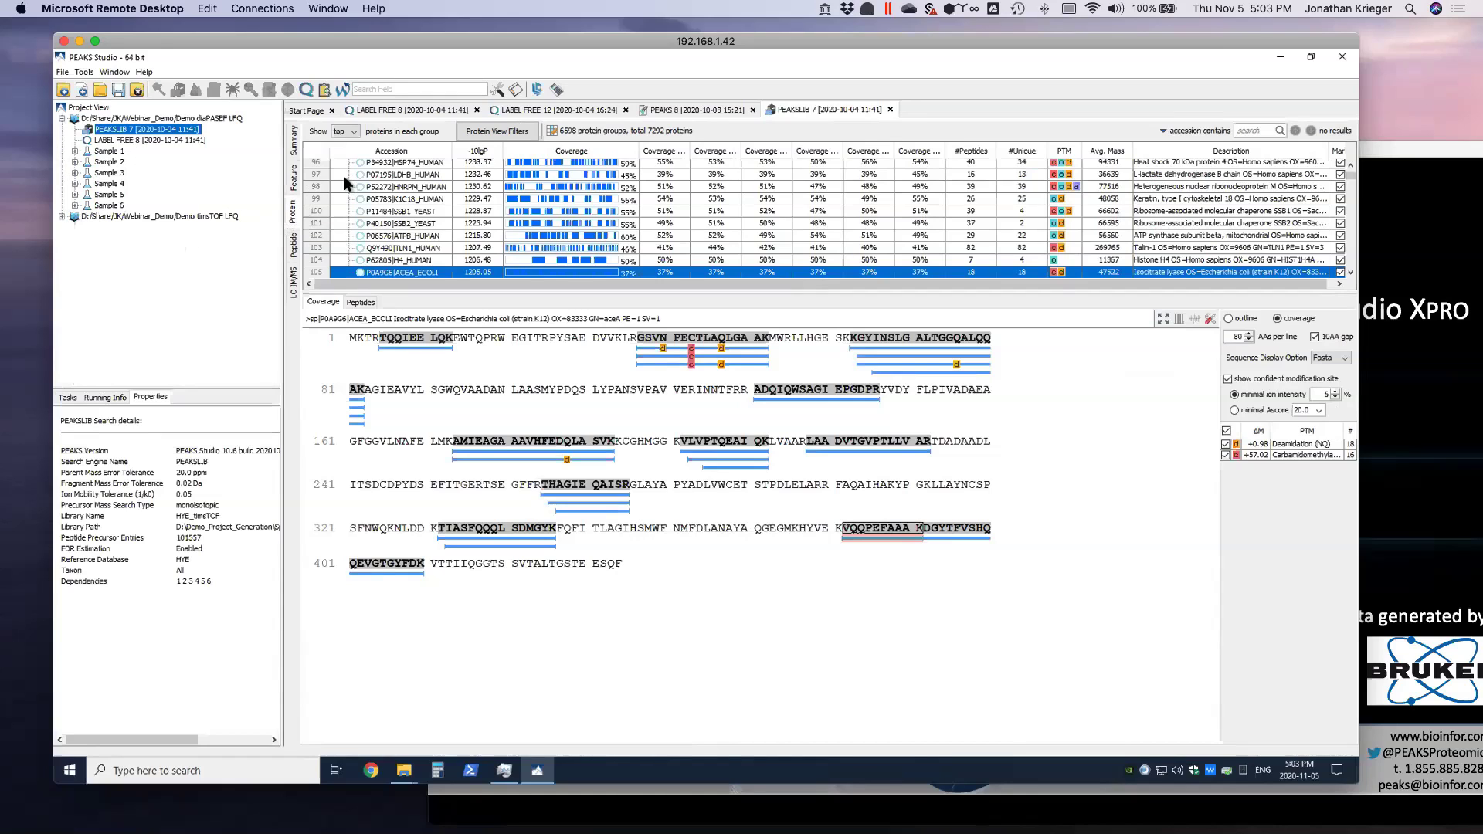
scroll(525, 205, "up", 20)
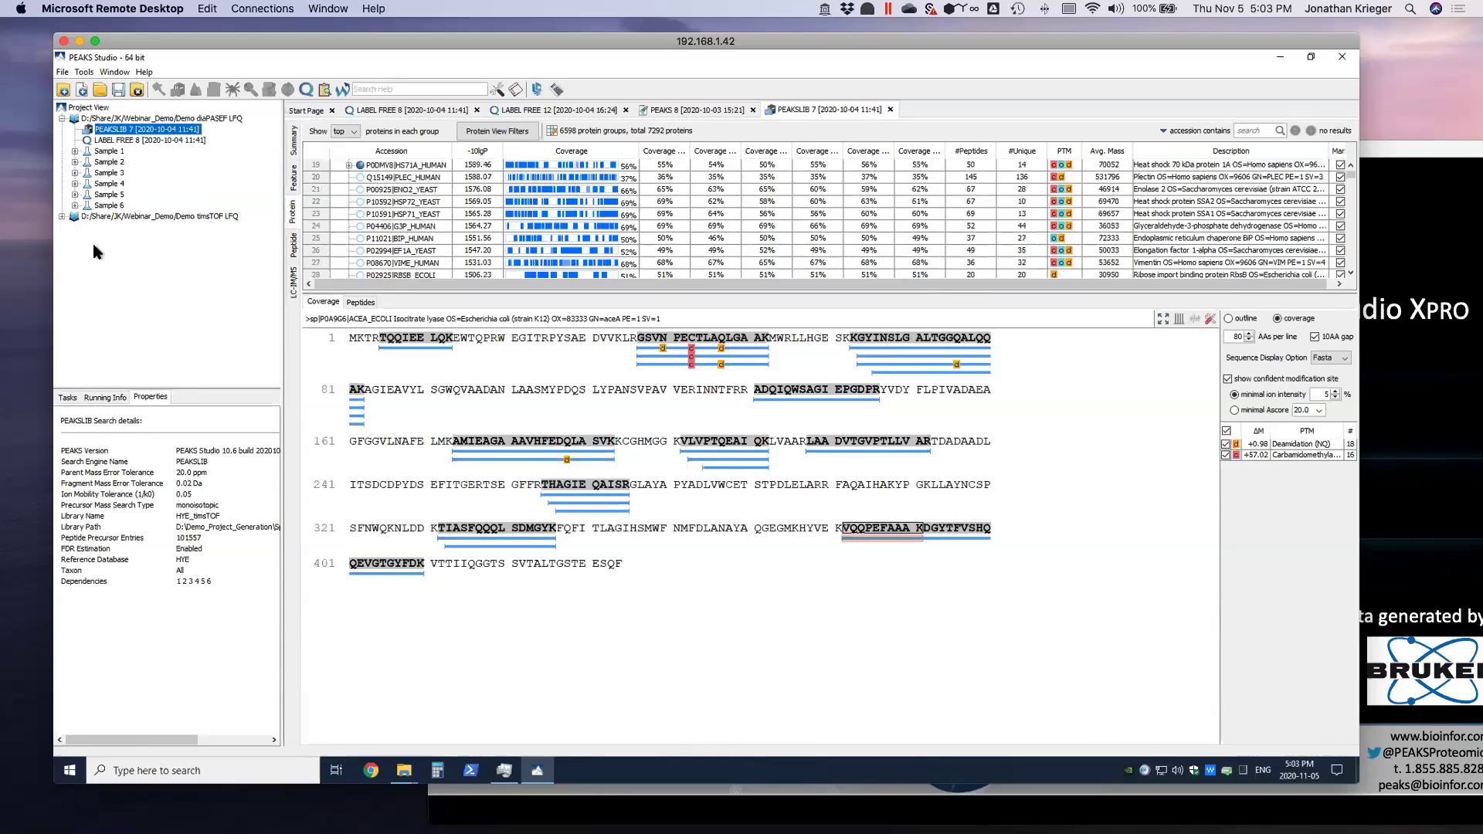
left_click(61, 217)
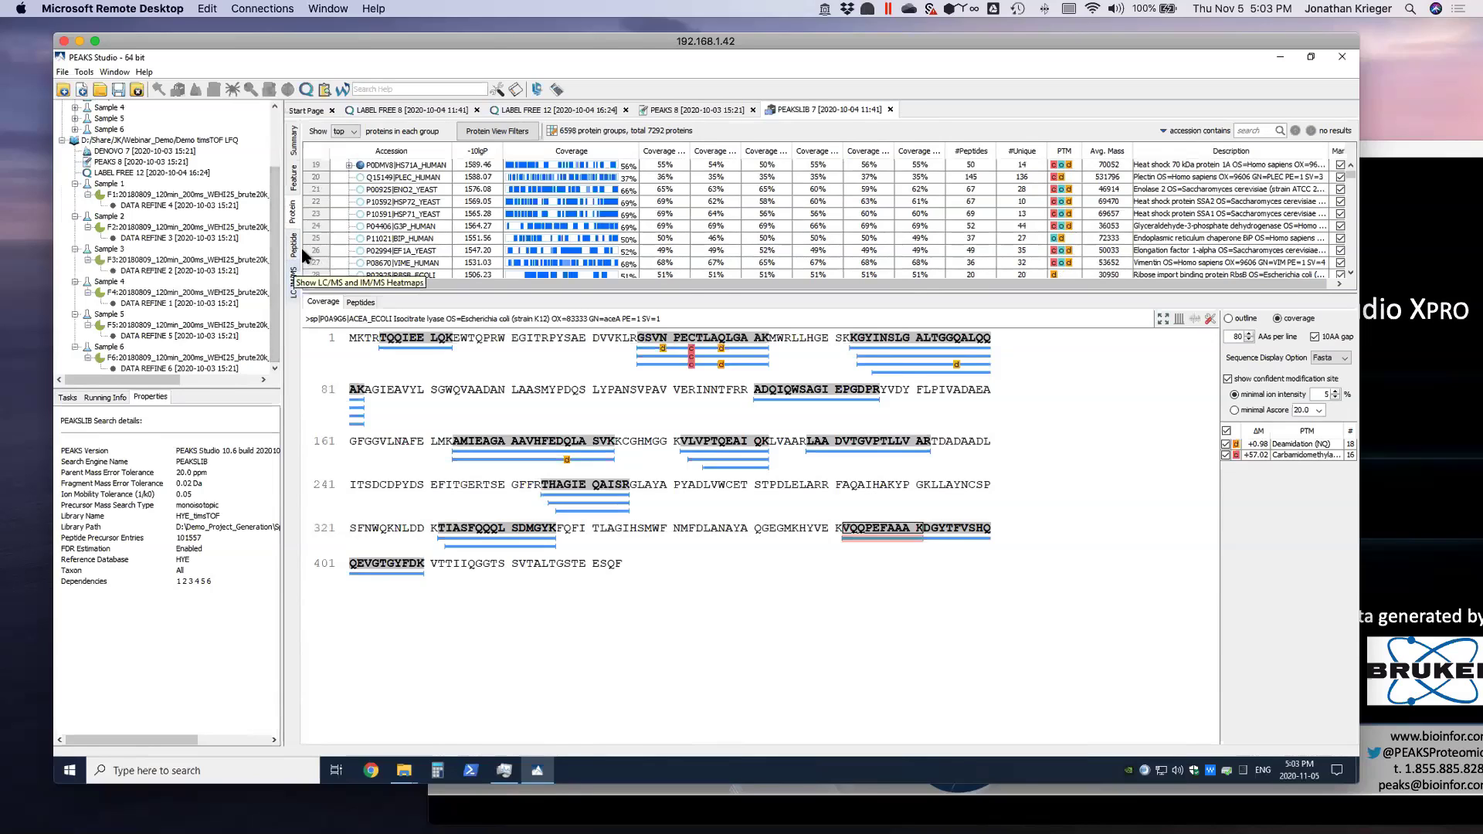
left_click(294, 278)
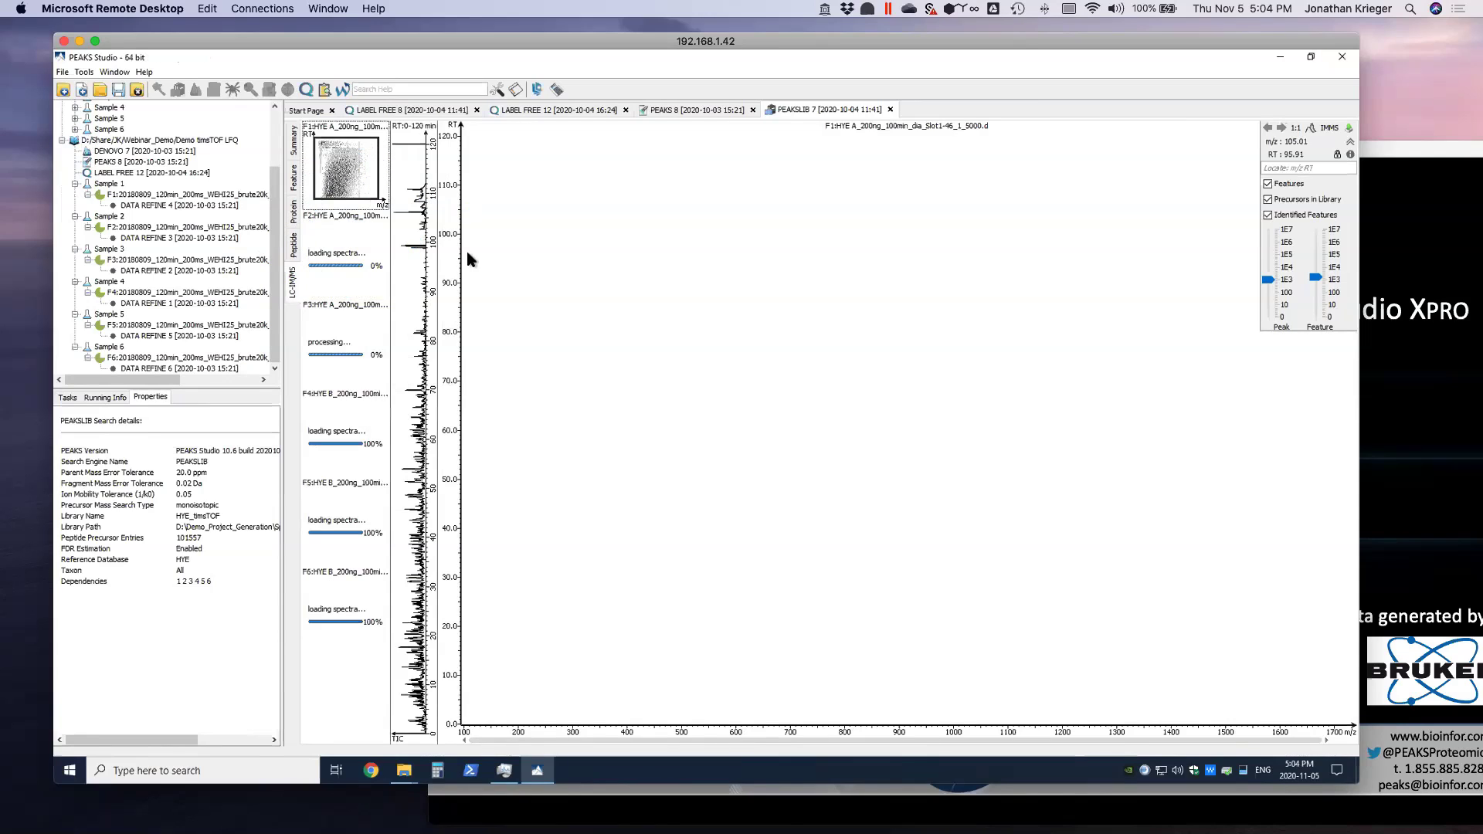
Switch to the PowerPoint slide show and advance to the "FDR Estimation with Library Search" slide.
left_click(1394, 148)
left_click_drag(1210, 95, 1059, 71)
key("Right")
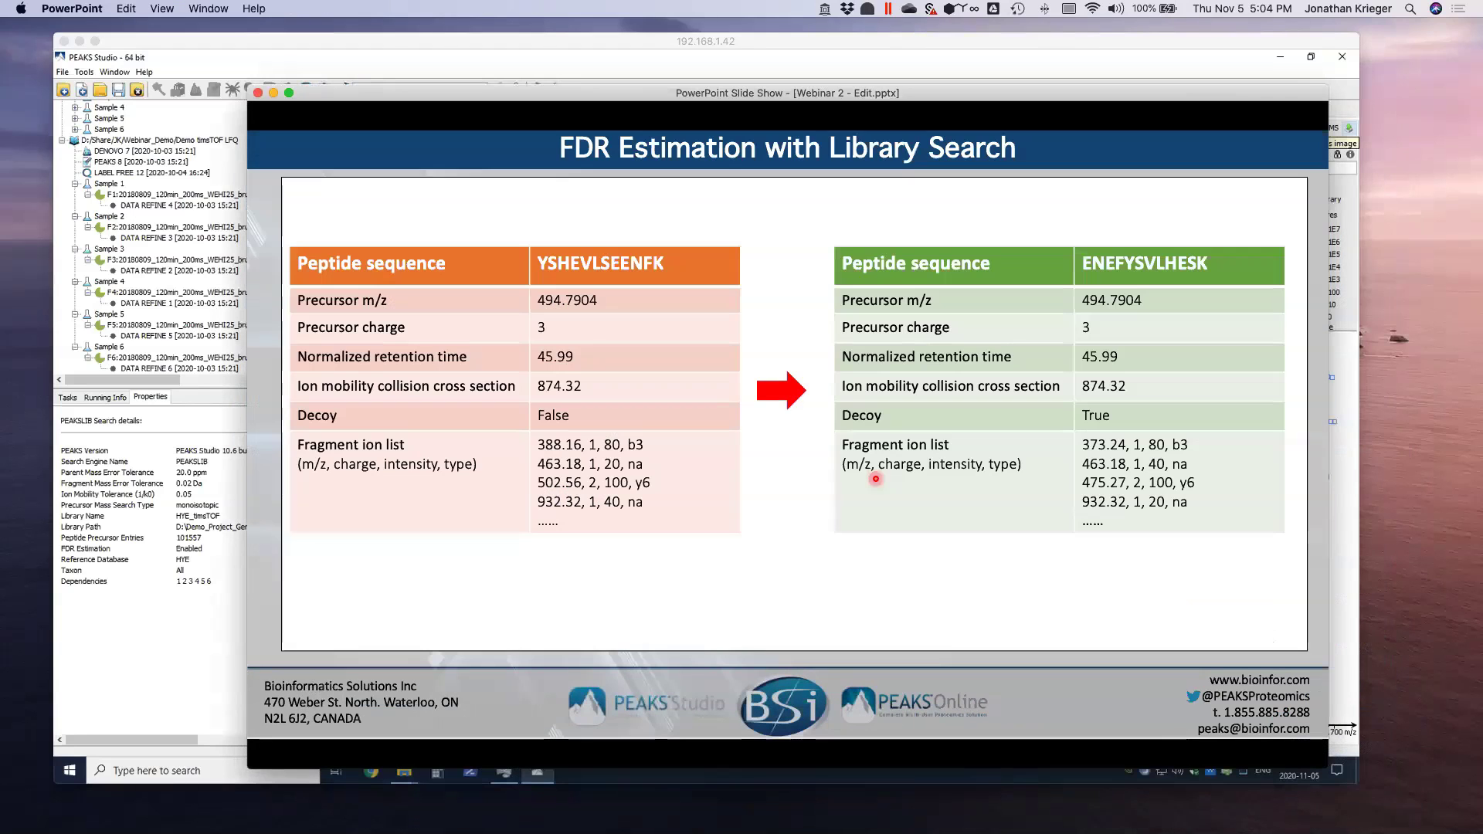